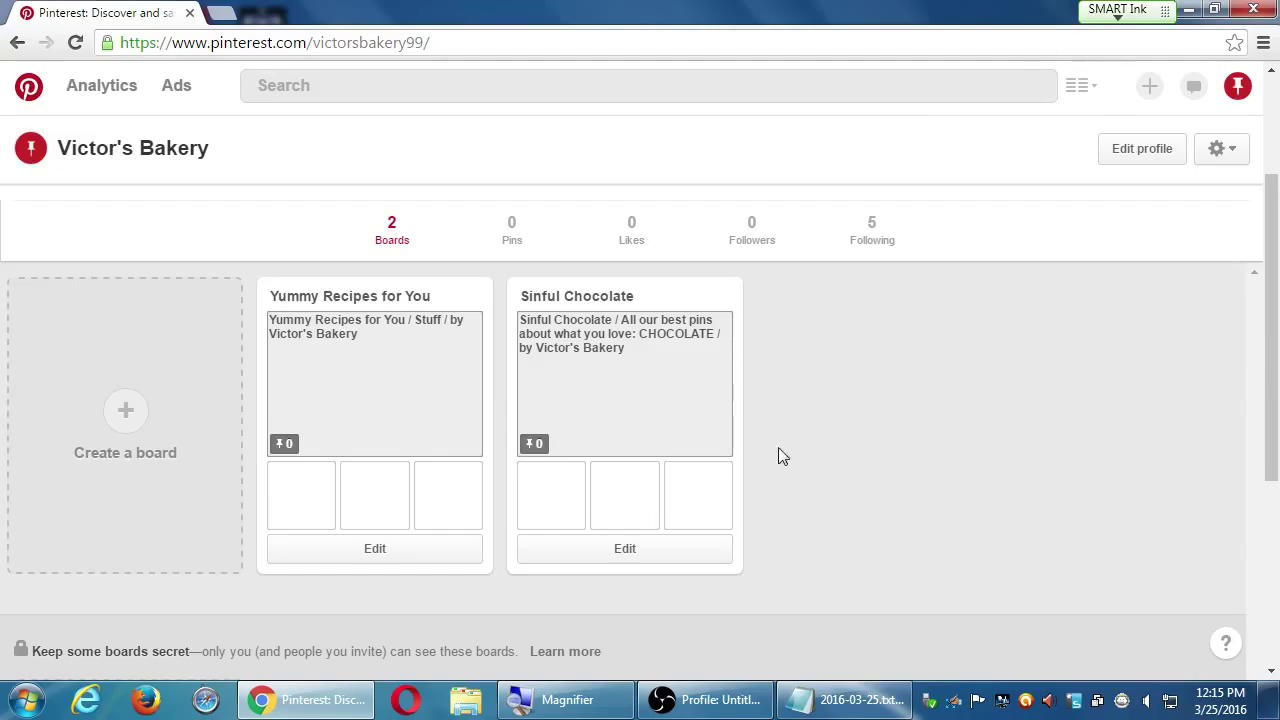
# Look over the Yummy Recipes for You board and return to the home feed.
pyautogui.click(358, 357)
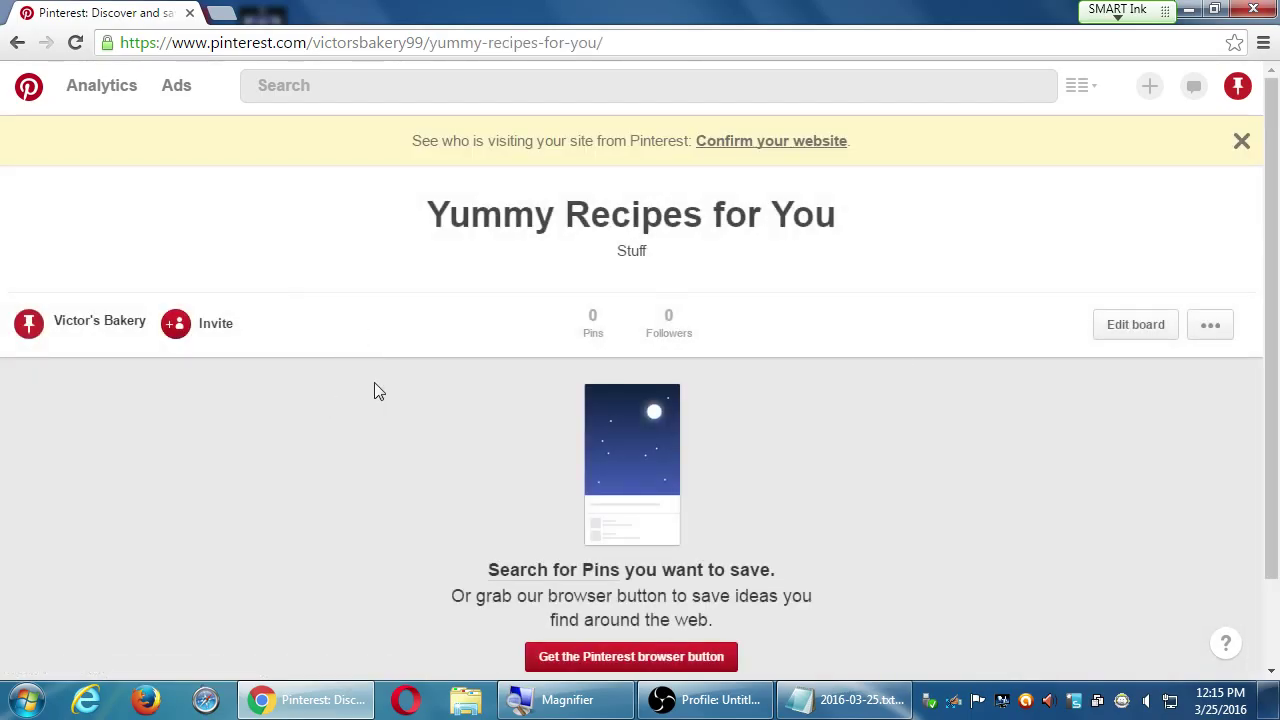
pyautogui.scroll(-1, 511, 366)
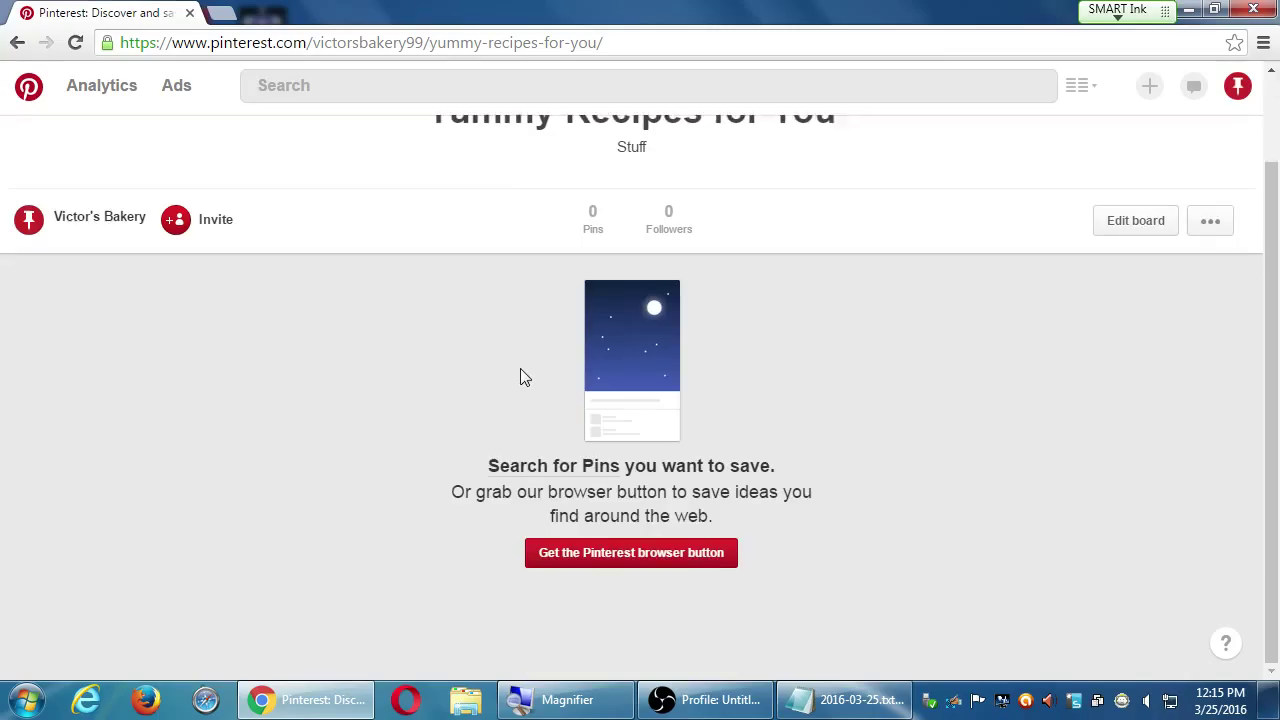
pyautogui.scroll(1, 588, 428)
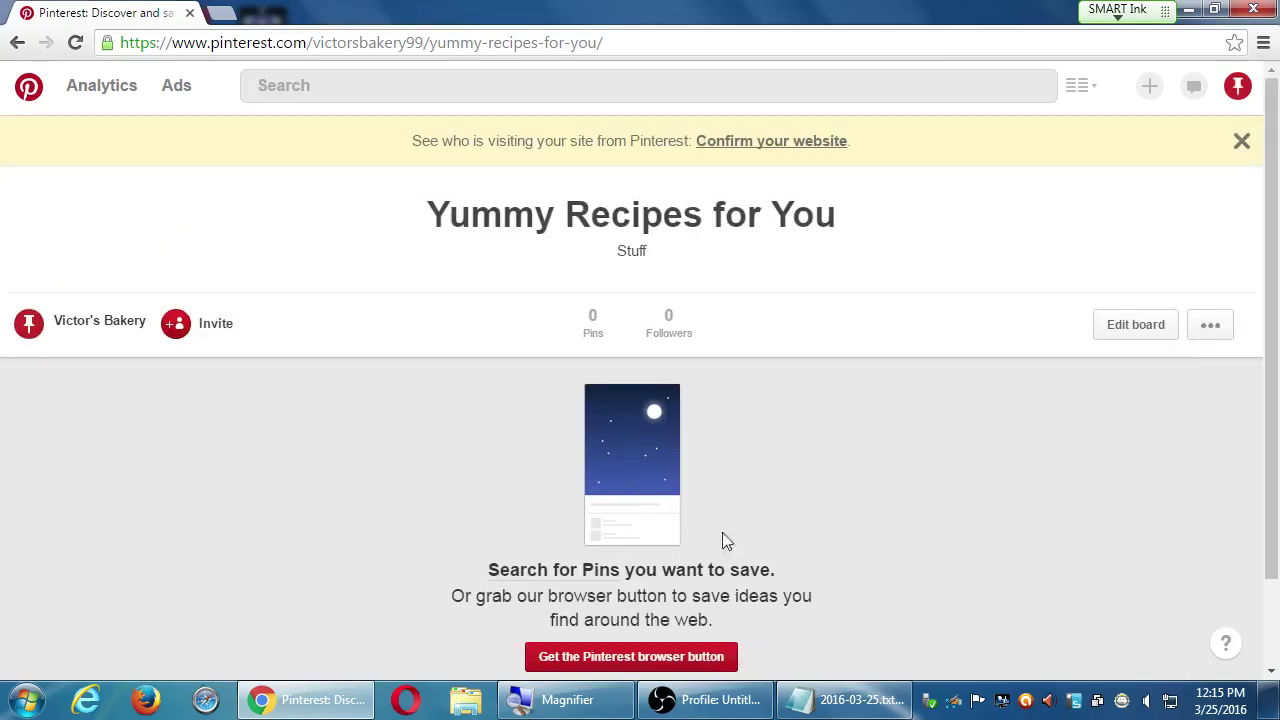
pyautogui.click(29, 88)
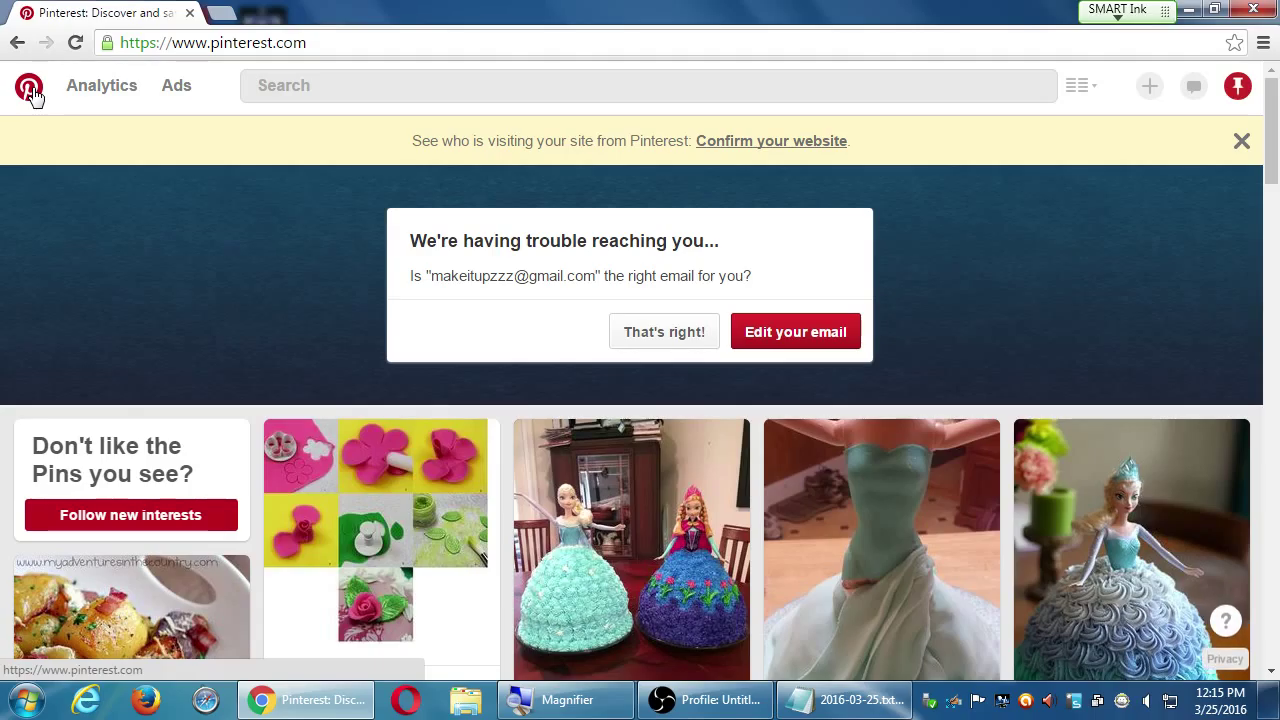
# Upload Jellyfish.jpg from the Sample Pictures folder of the Pictures library as the image of a new pin.
pyautogui.click(1146, 89)
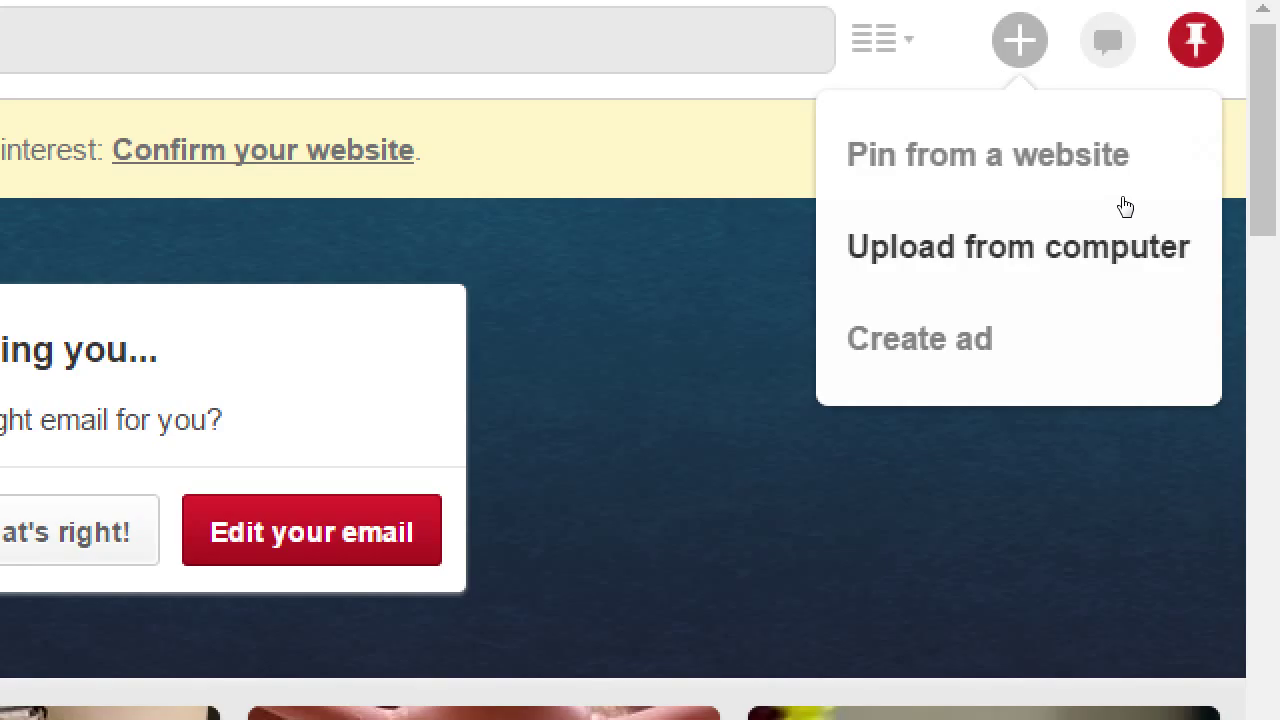
pyautogui.click(1125, 205)
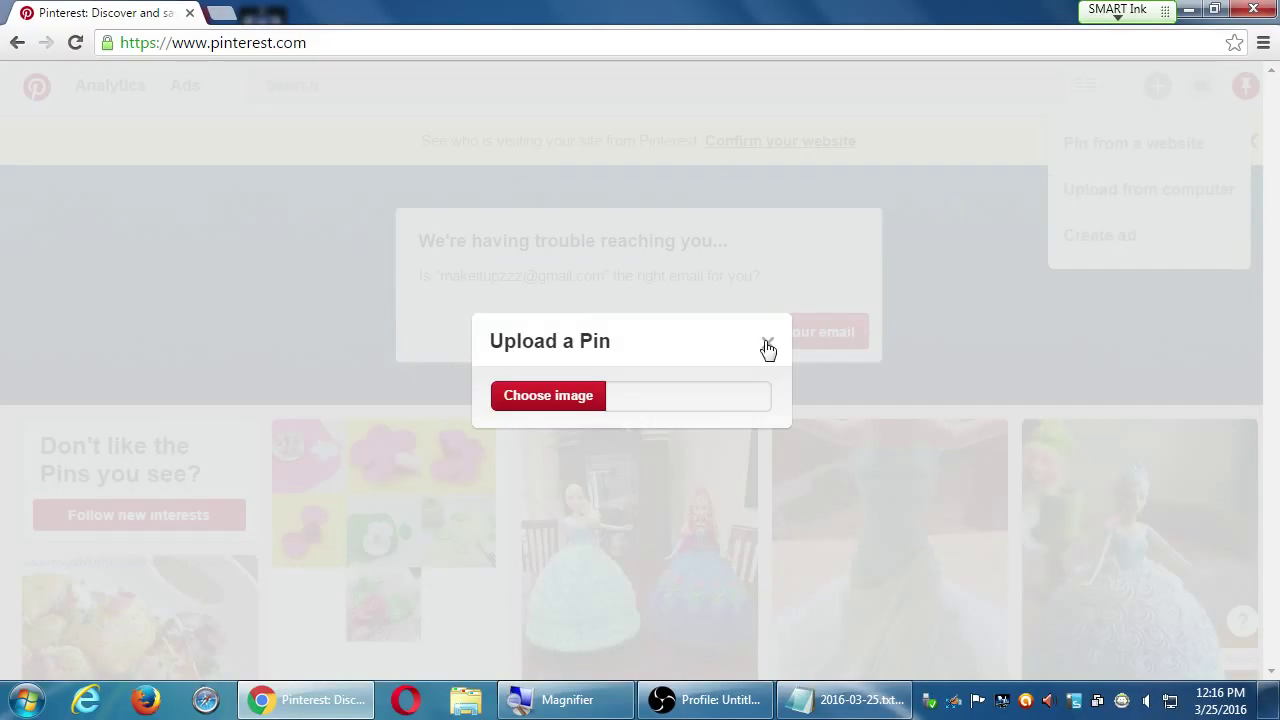
pyautogui.click(548, 396)
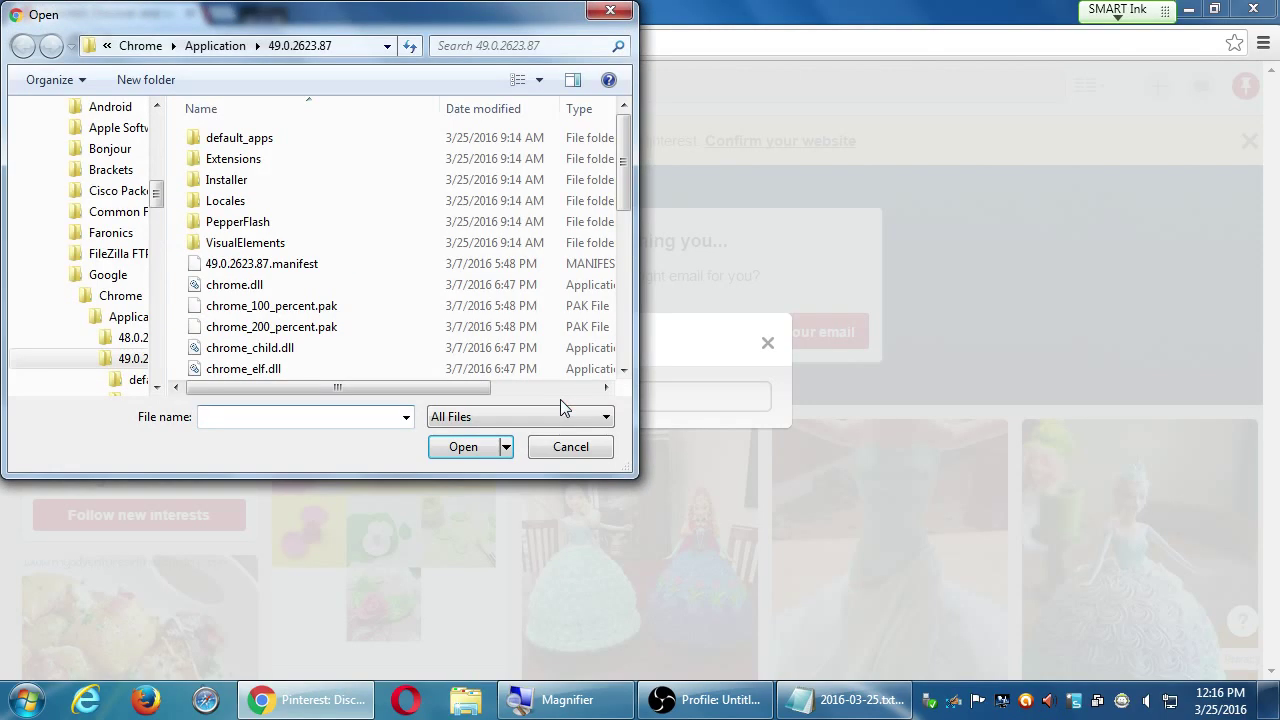
pyautogui.moveTo(157, 192); pyautogui.dragTo(133, 110)
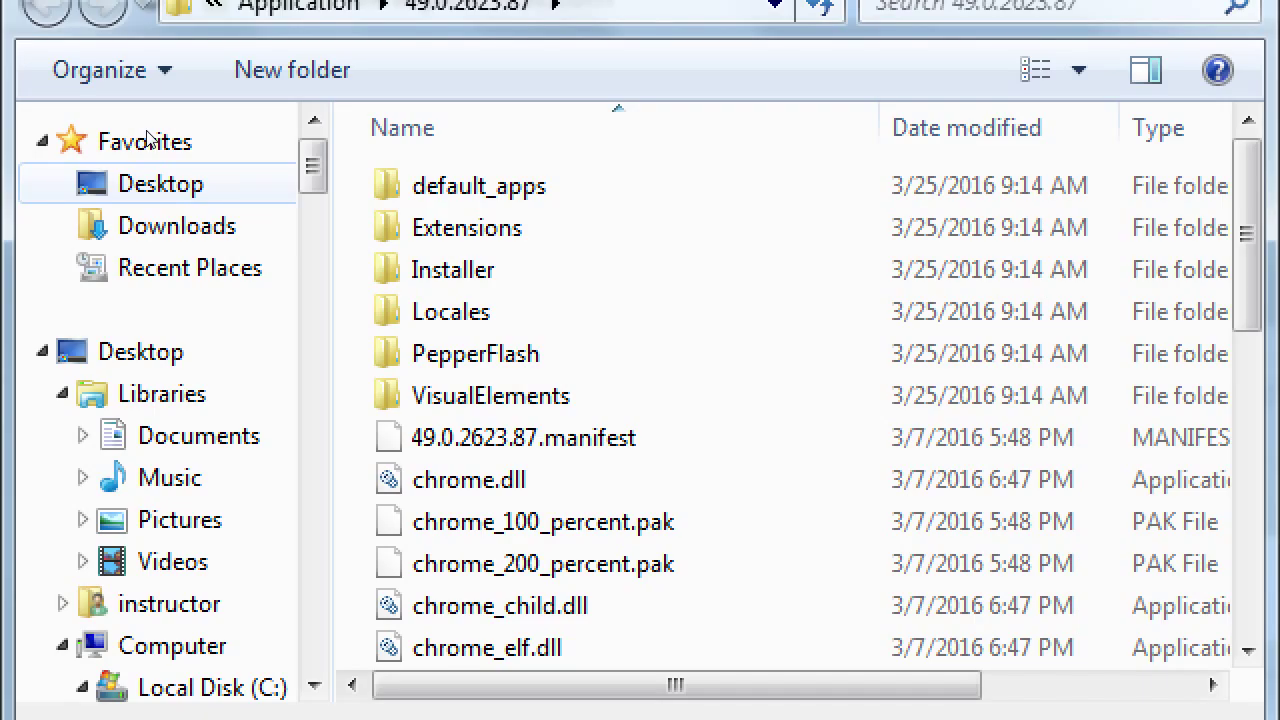
pyautogui.click(180, 519)
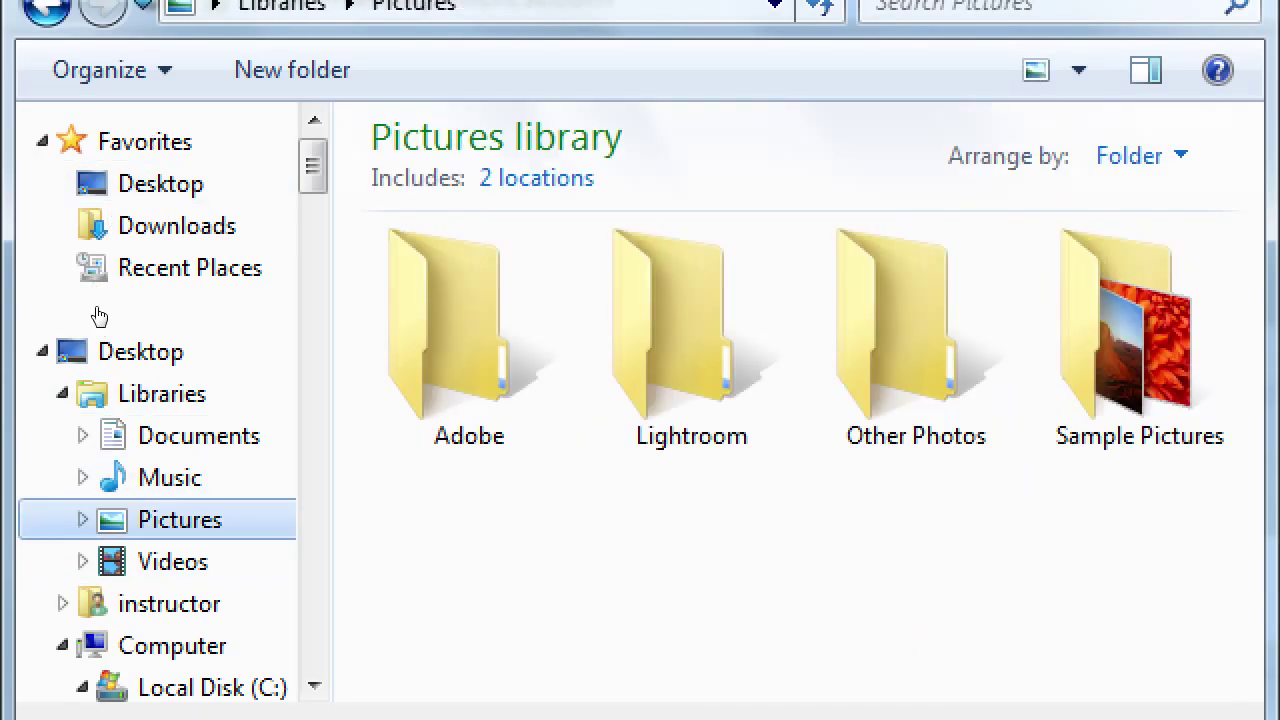
pyautogui.press('s')
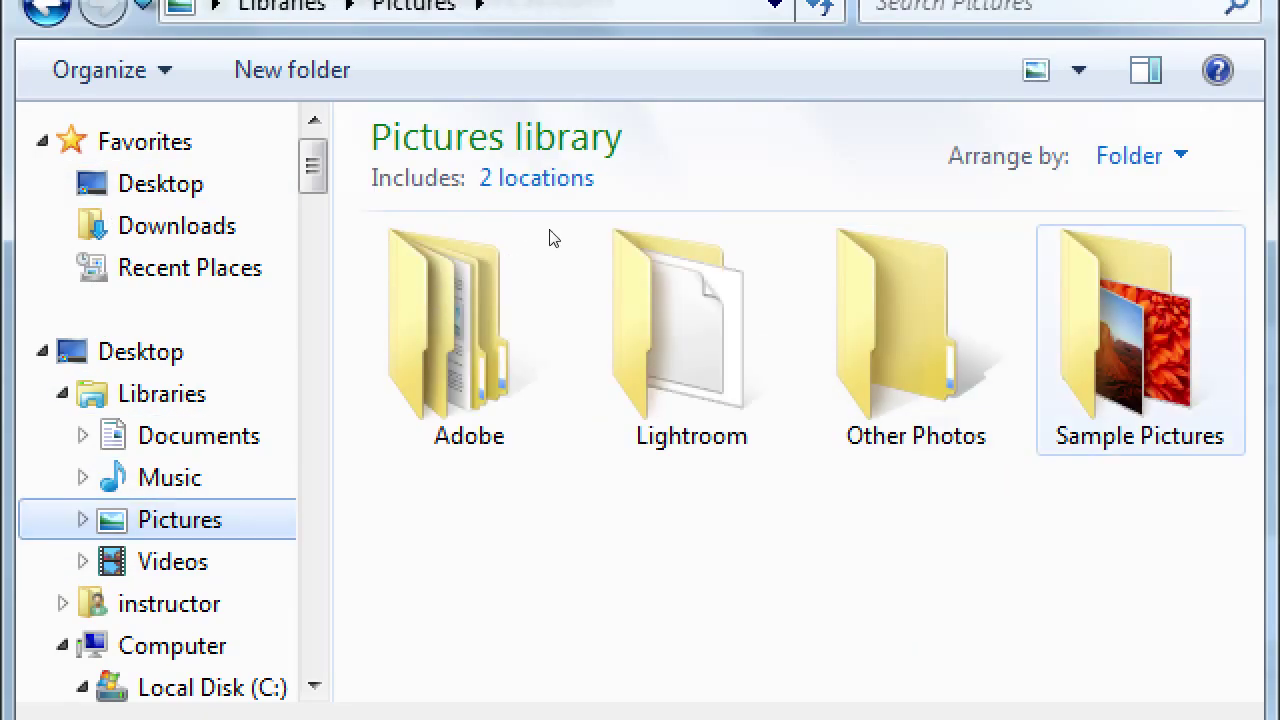
pyautogui.press('Return')
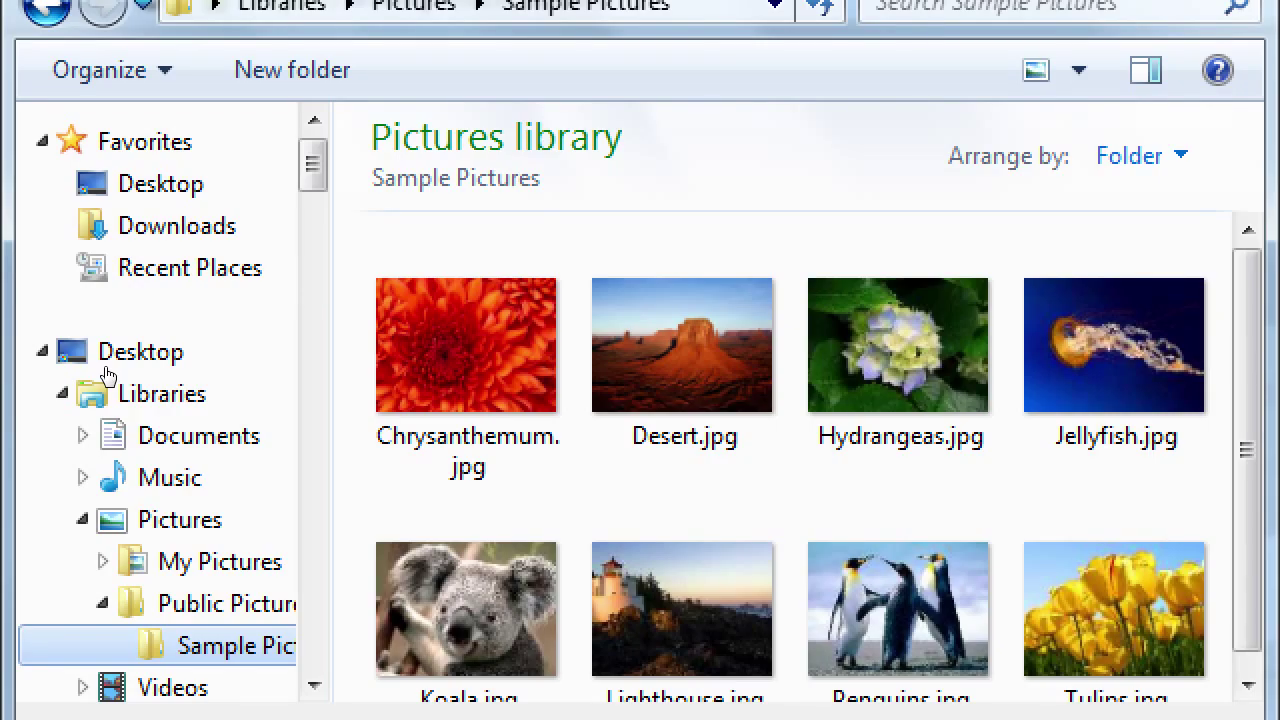
pyautogui.press('Tab')
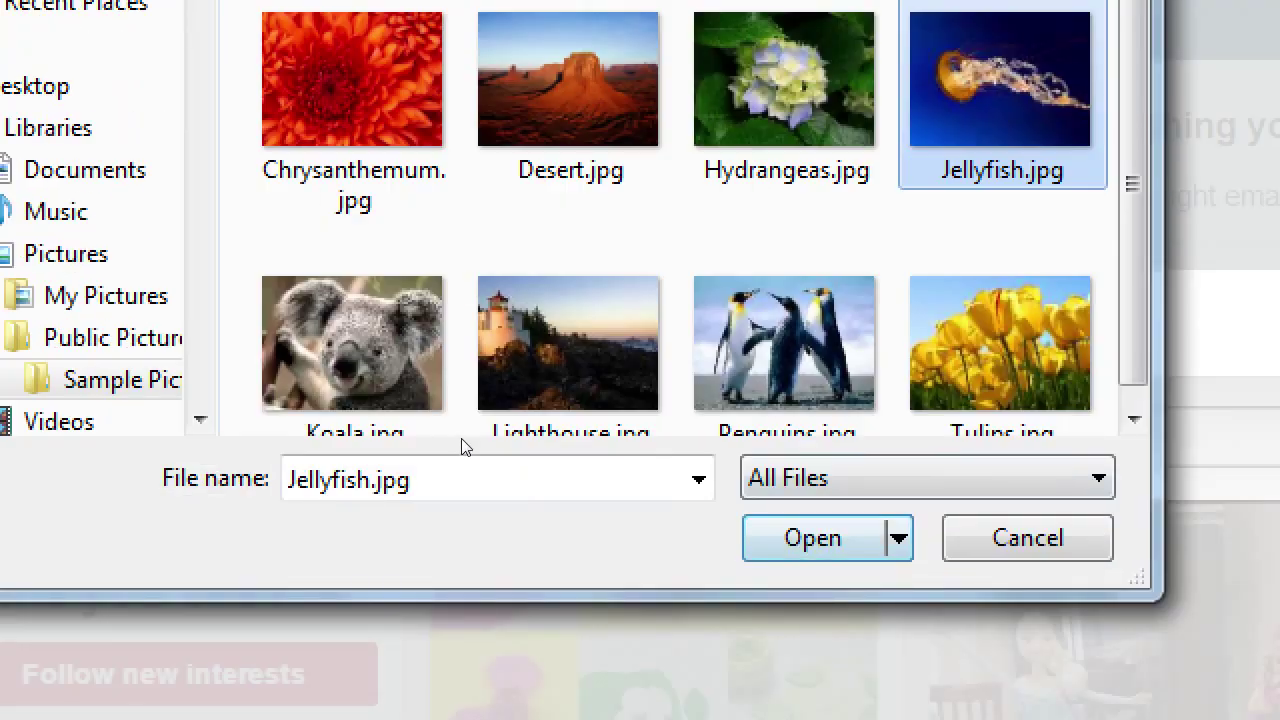
pyautogui.press('Tab')
pyautogui.press('Return')
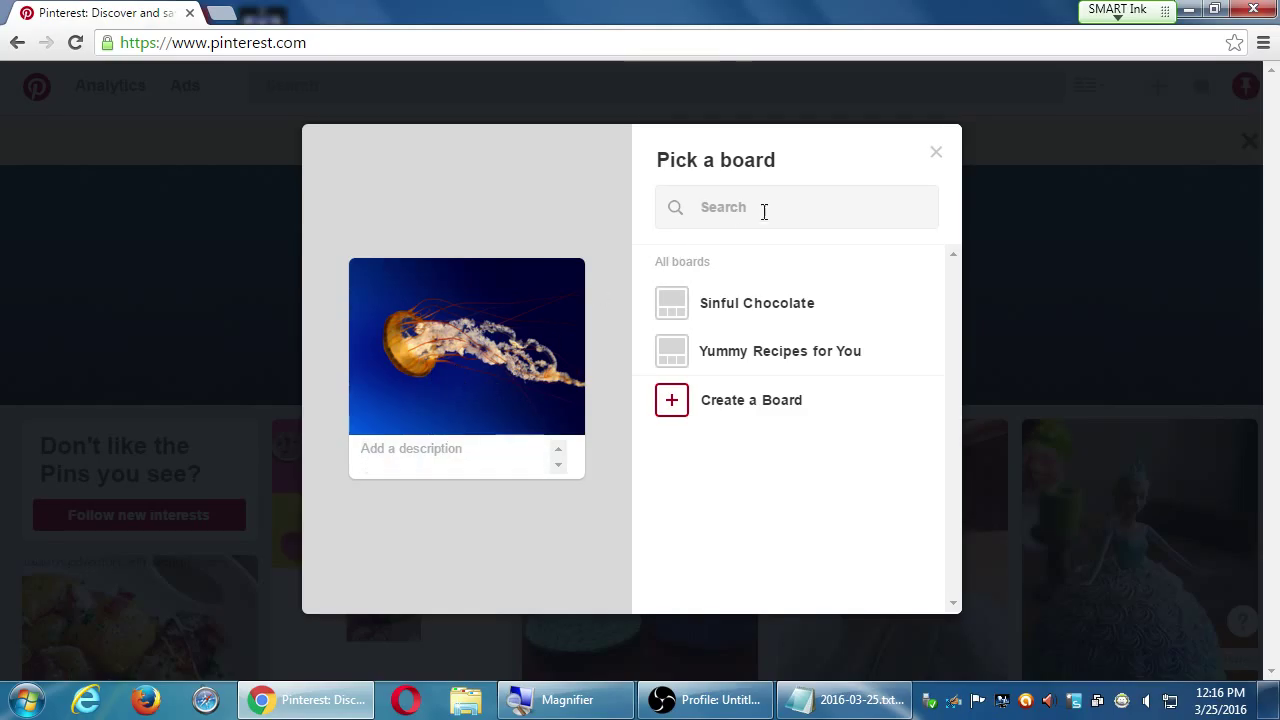
# Give the jellyfish pin the description "Easy to make cake recipe with jellyfish jelly!".
pyautogui.moveTo(862, 289)
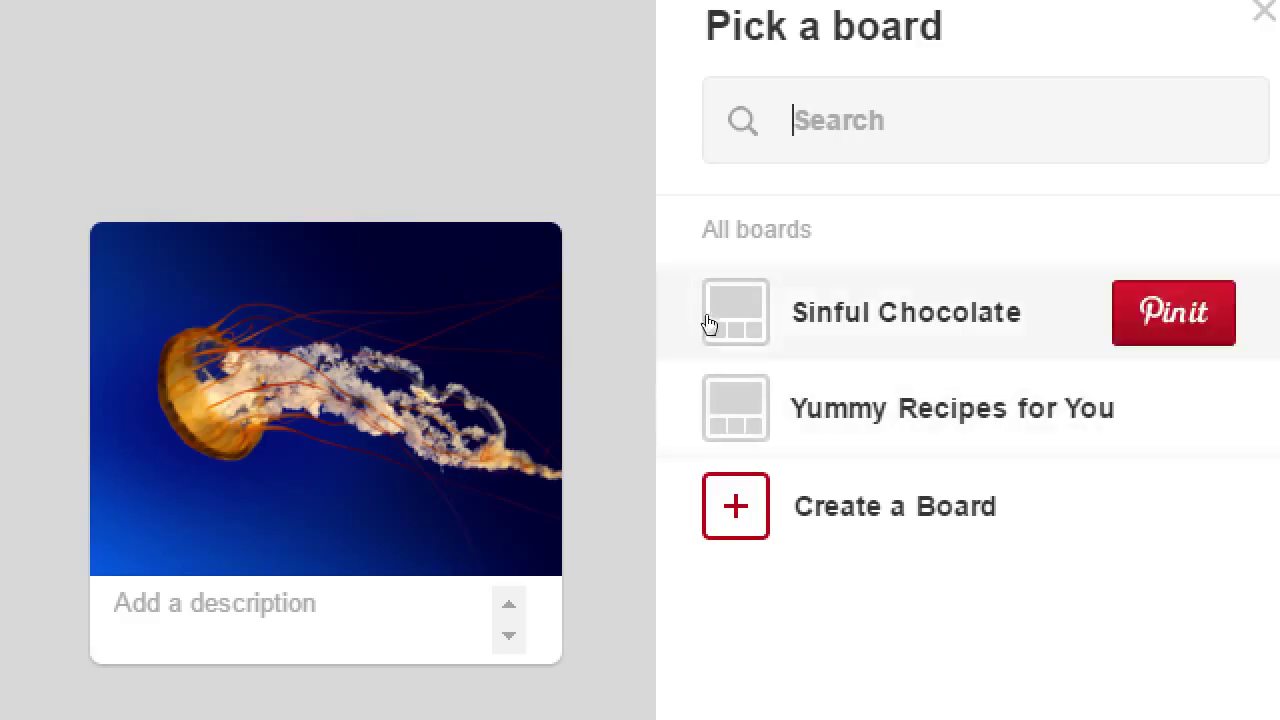
pyautogui.moveTo(740, 360)
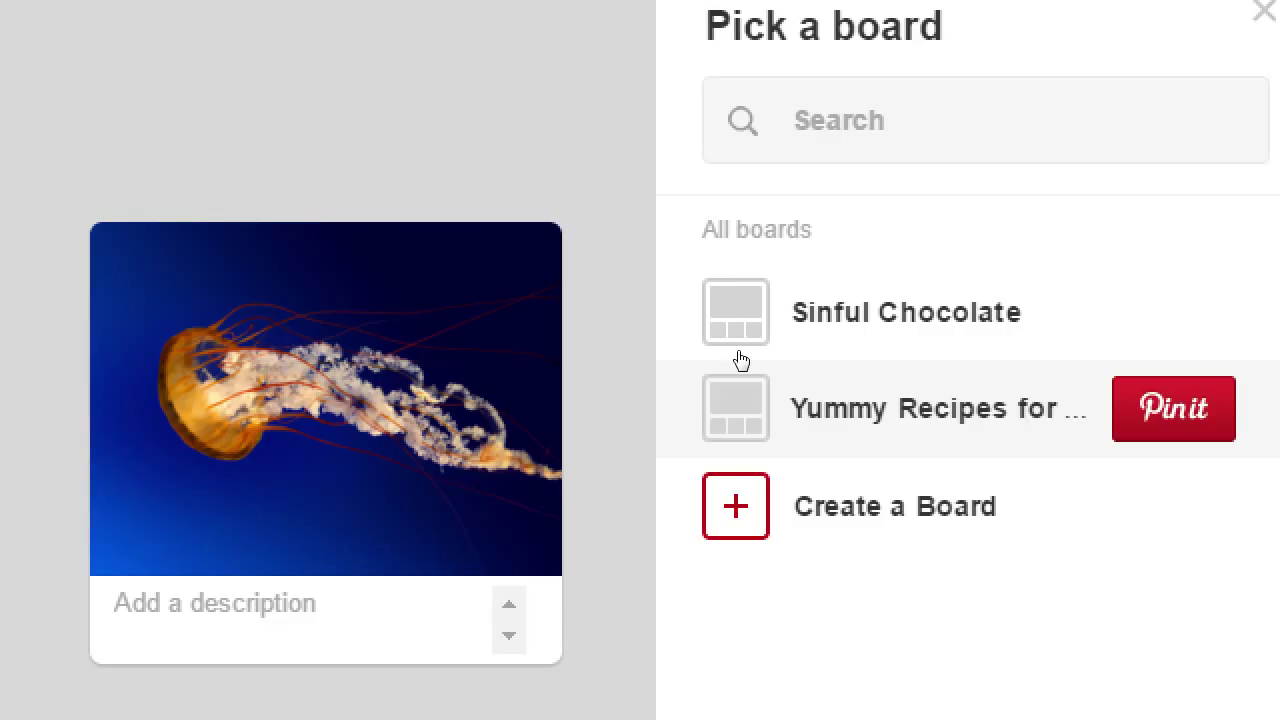
pyautogui.click(411, 445)
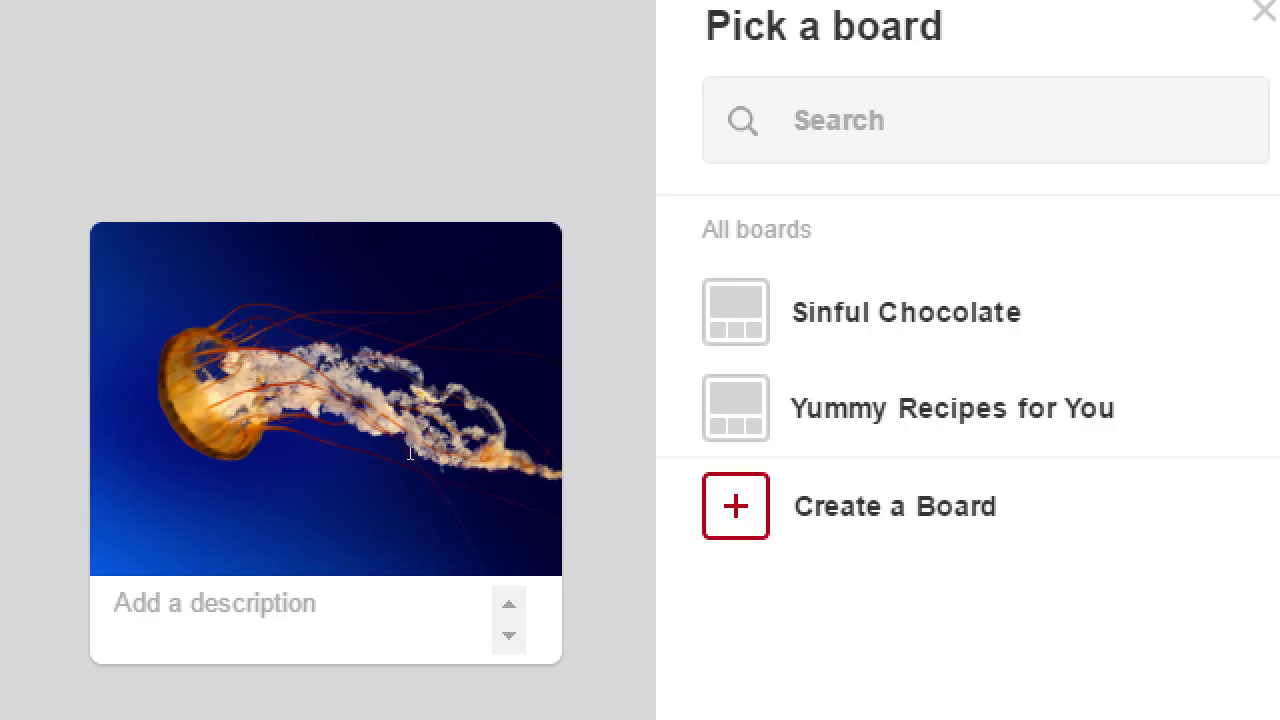
pyautogui.write('E')
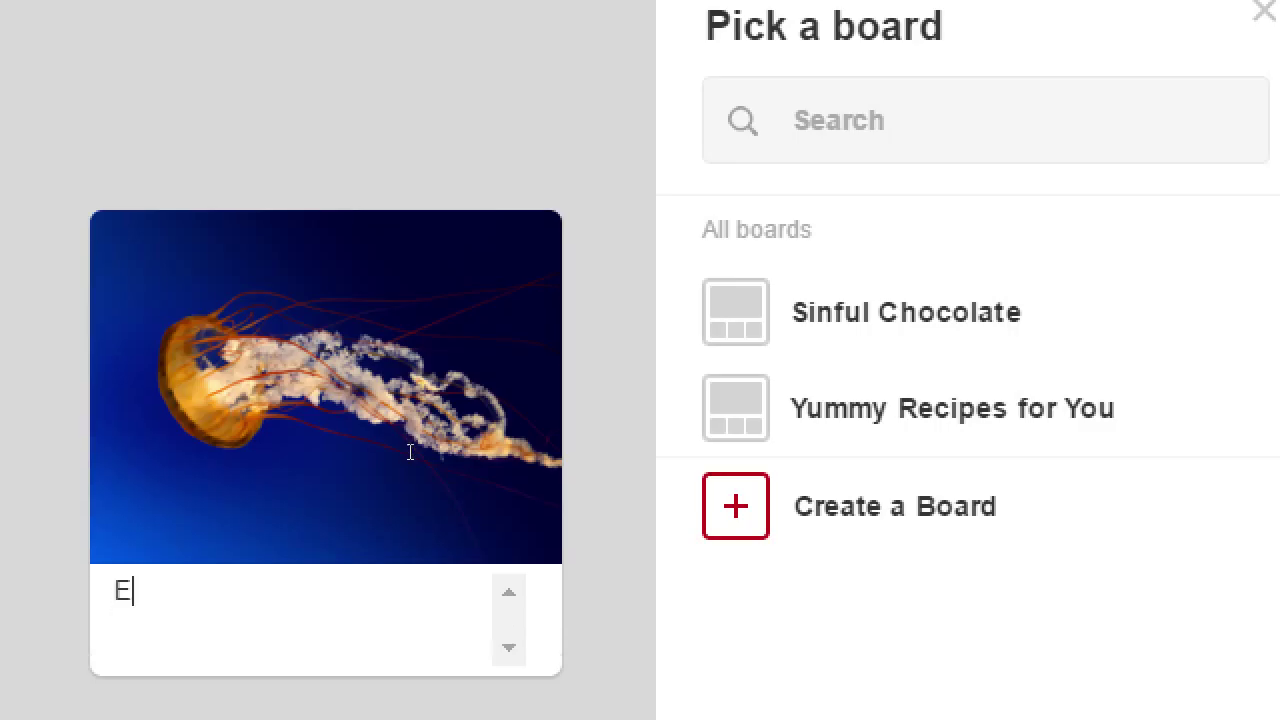
pyautogui.write('asy to make ')
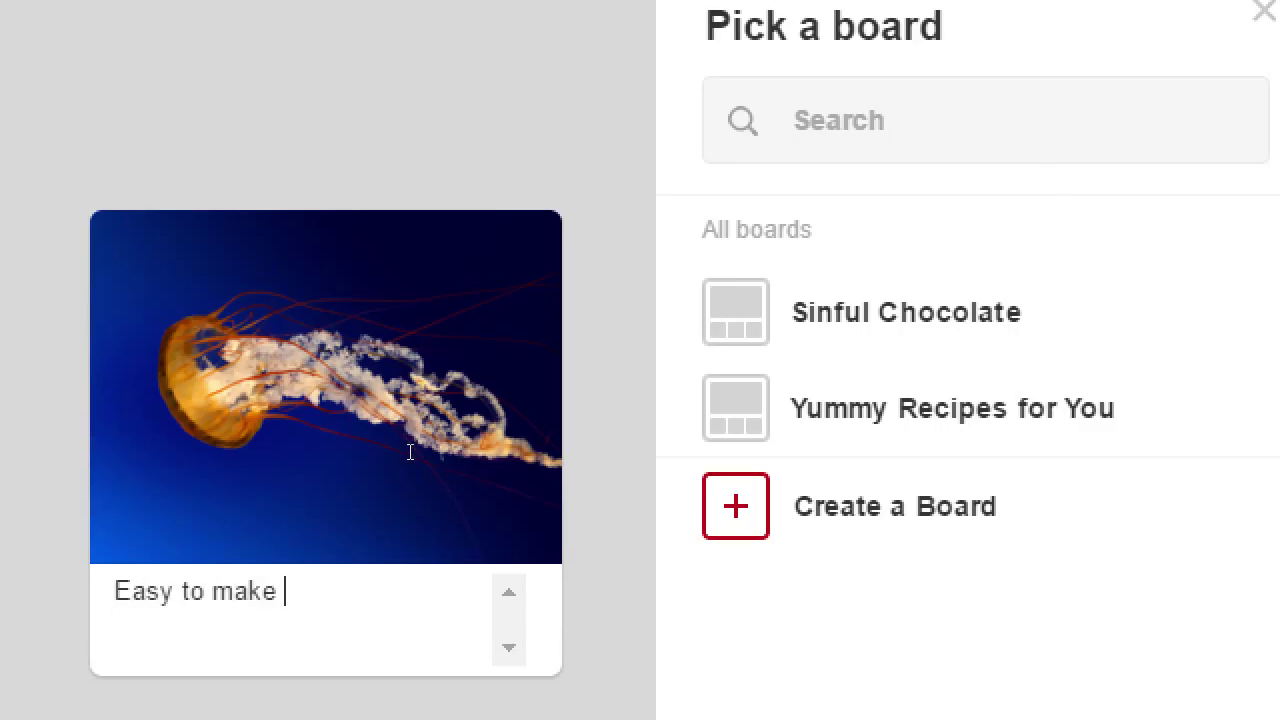
pyautogui.write('cake rec')
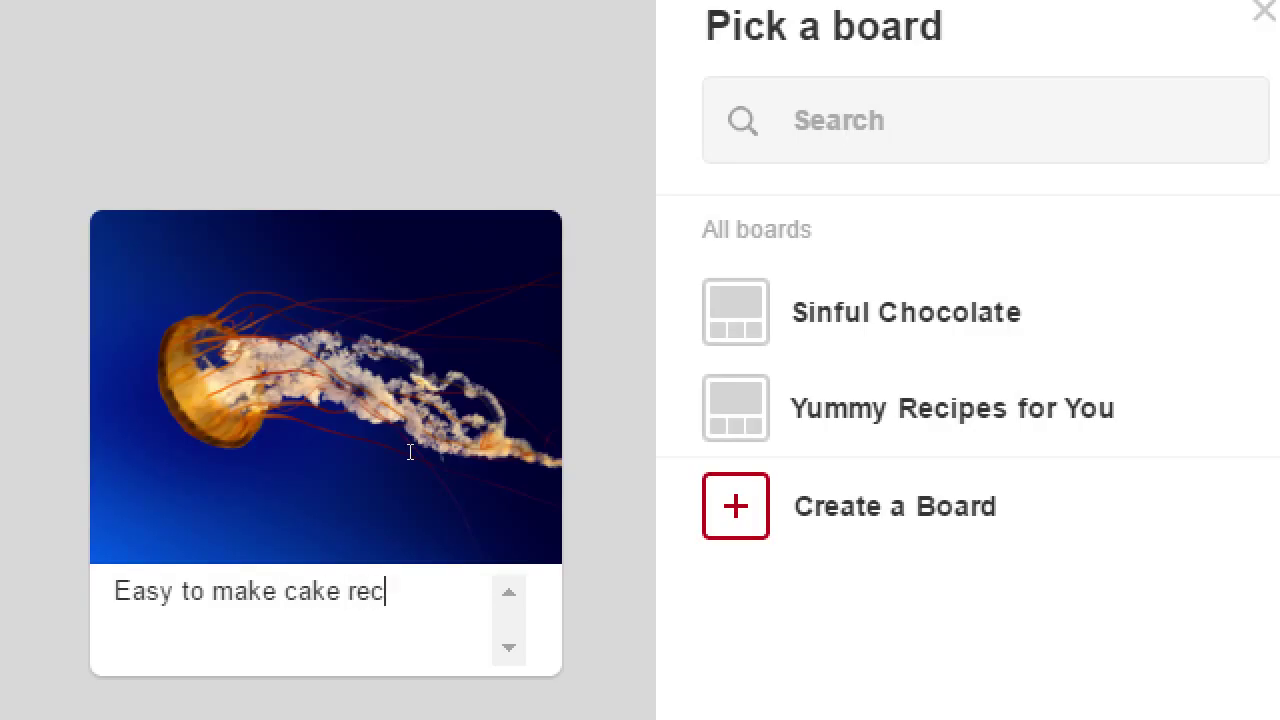
pyautogui.write('ipe with ')
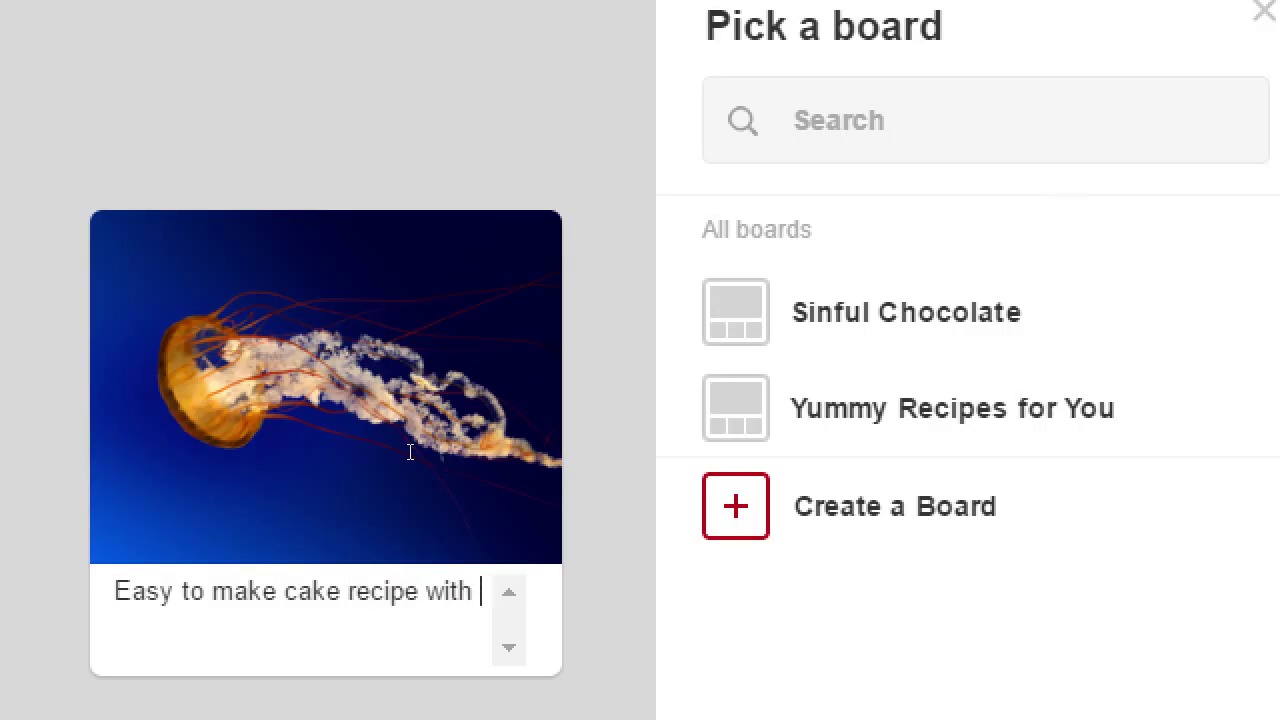
pyautogui.write('jellyfish')
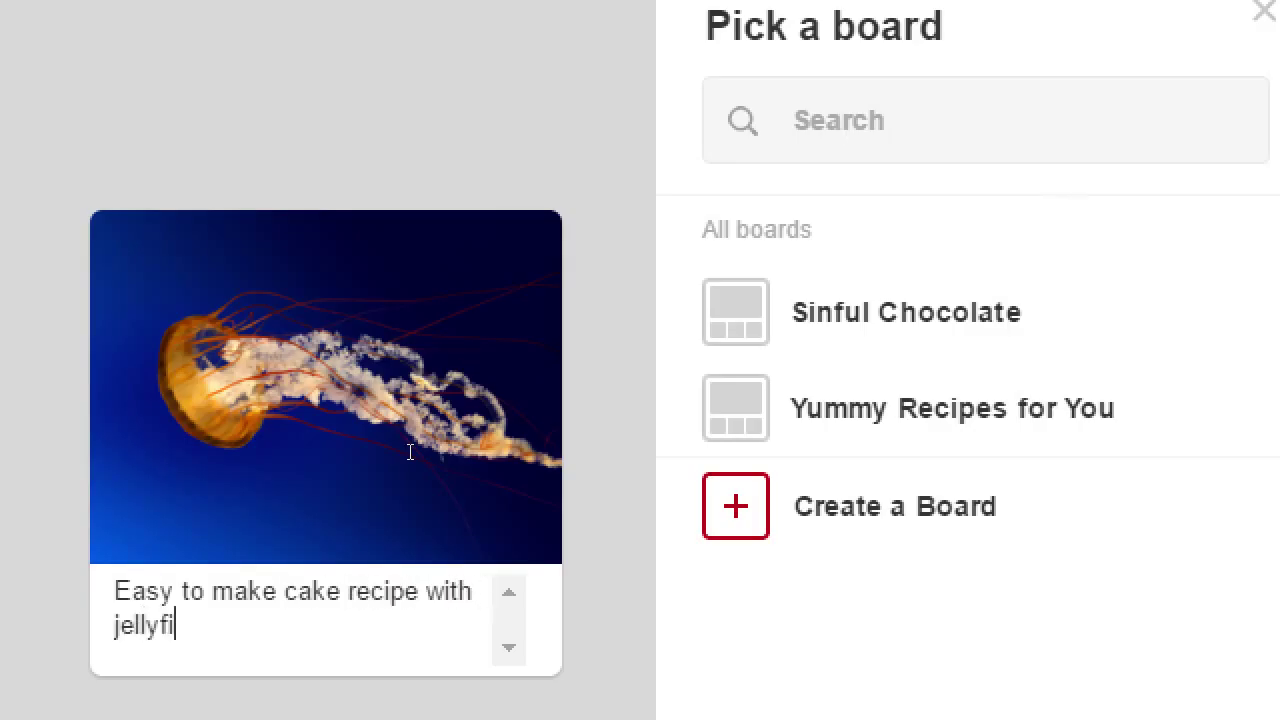
pyautogui.write(' jelly!')
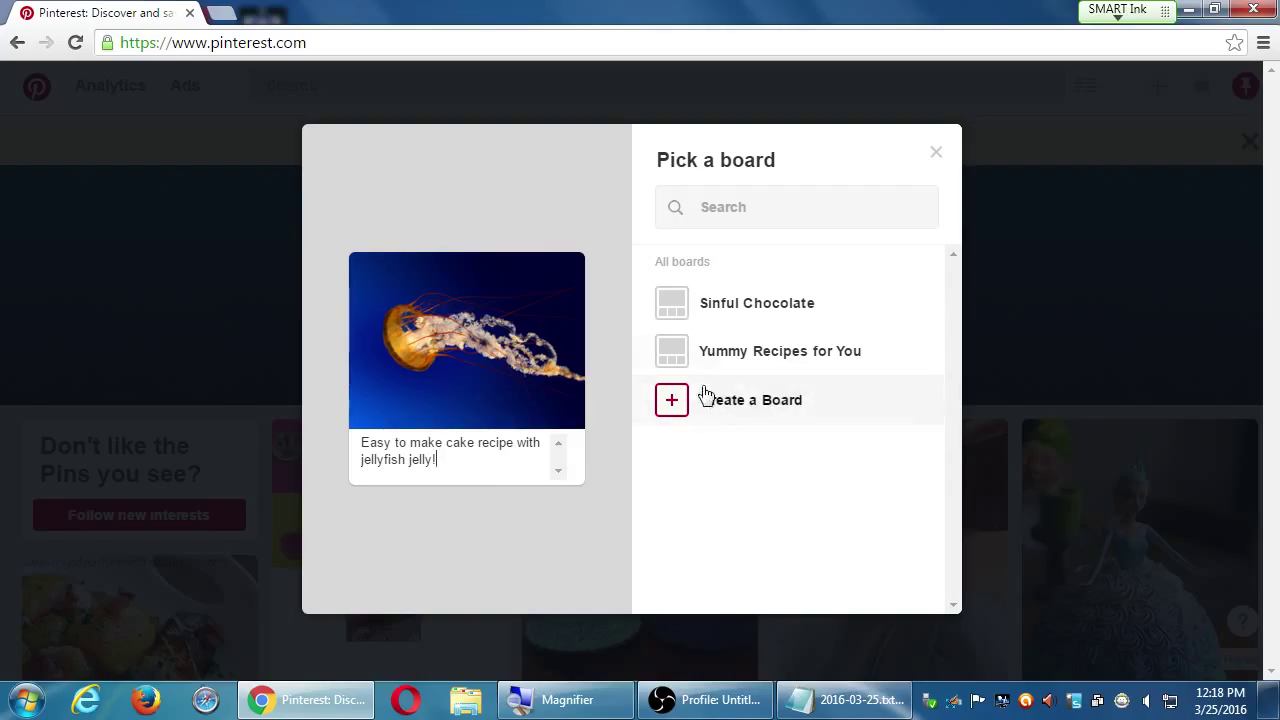
# Save the jellyfish pin to the Yummy Recipes for You board and dismiss the upload confirmation.
pyautogui.moveTo(730, 365)
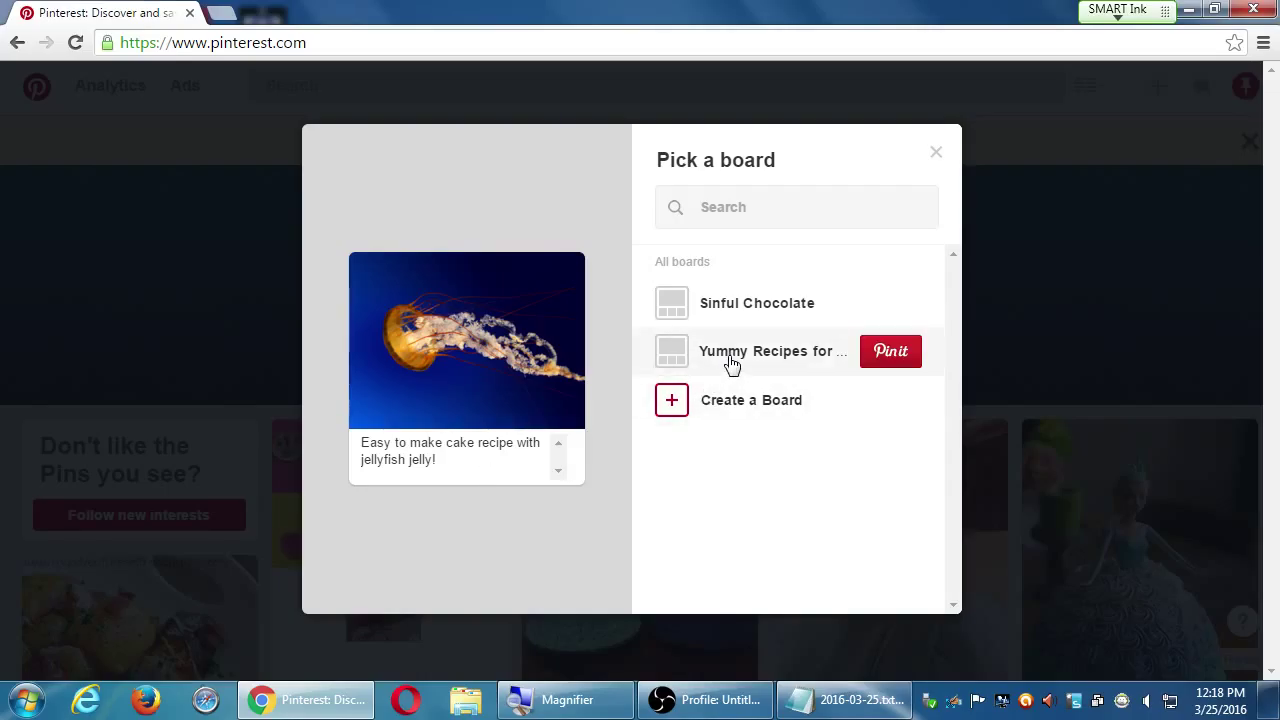
pyautogui.click(905, 360)
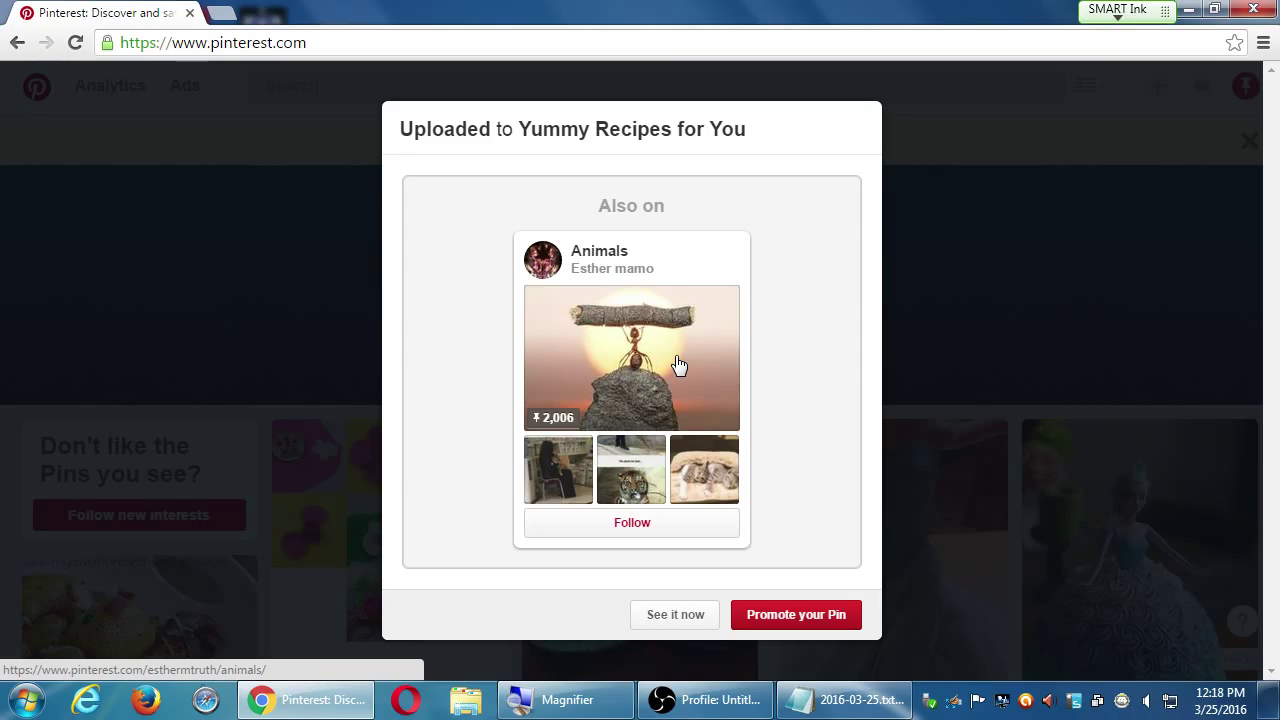
pyautogui.press('Escape')
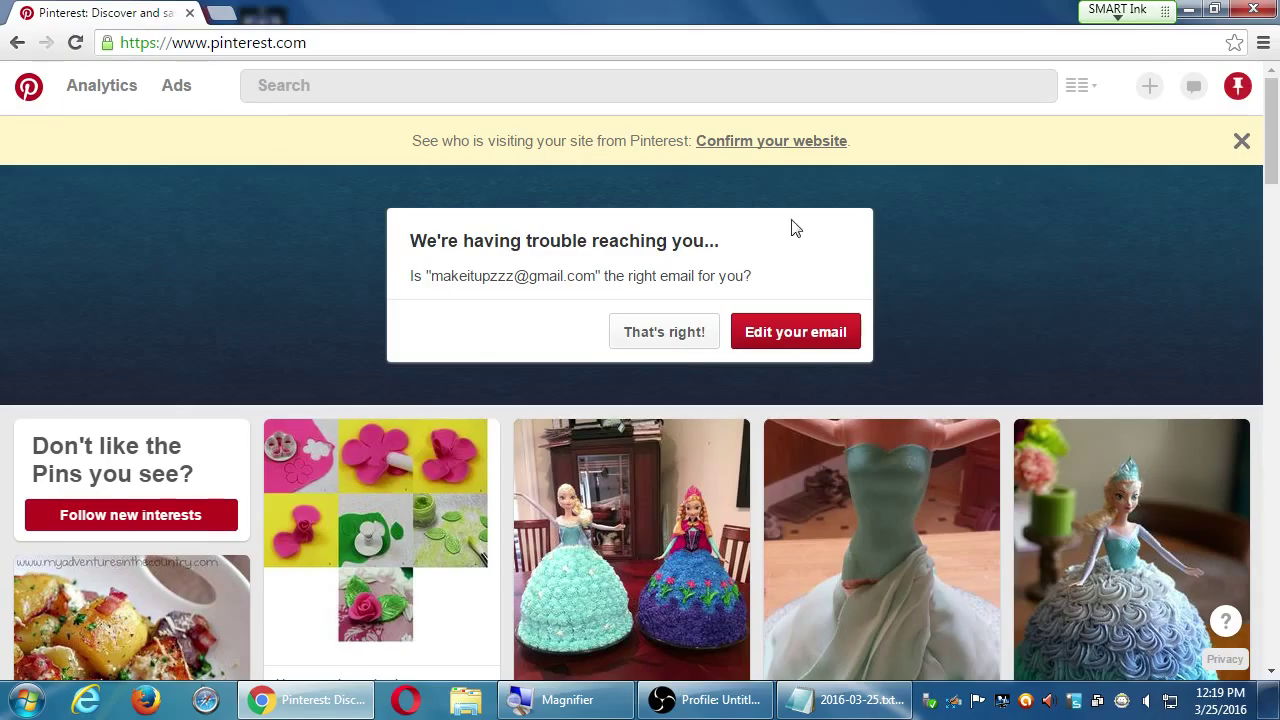
# Upload Desert.jpg from the Sample Pictures folder on the computer as the image of another new pin.
pyautogui.press('super+plus')
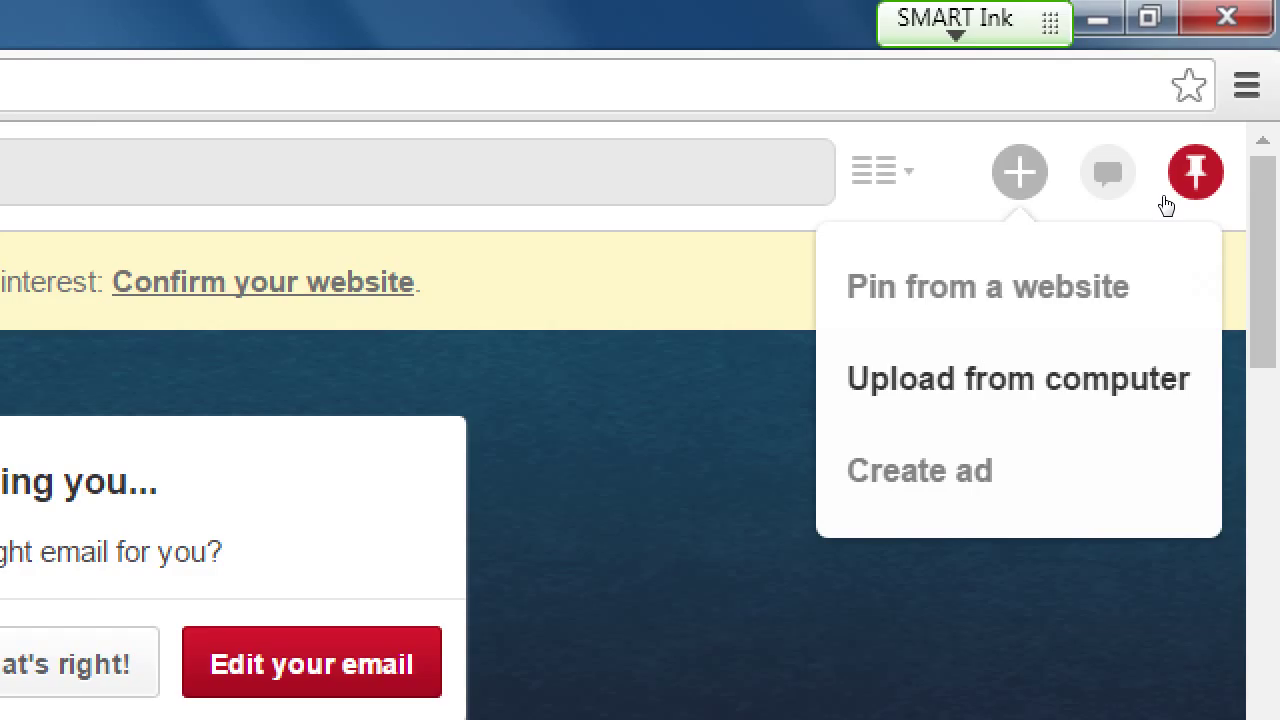
pyautogui.click(1073, 378)
pyautogui.press('super+minus')
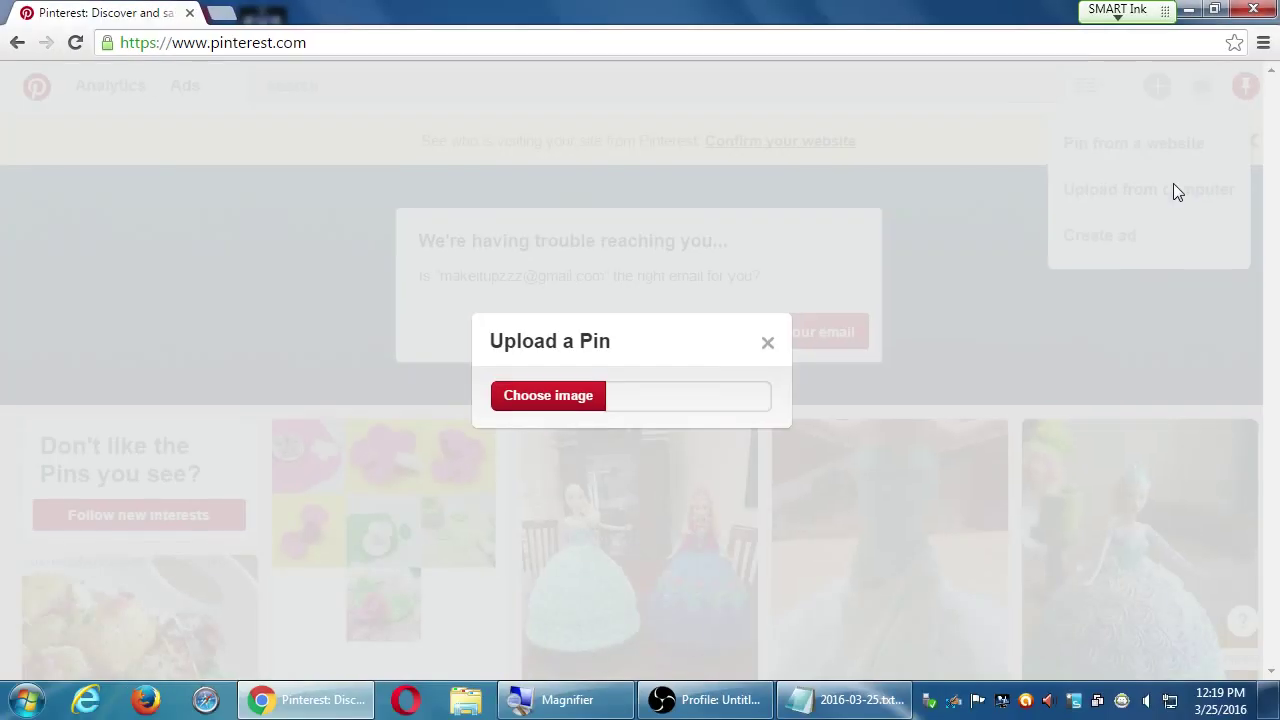
pyautogui.click(566, 402)
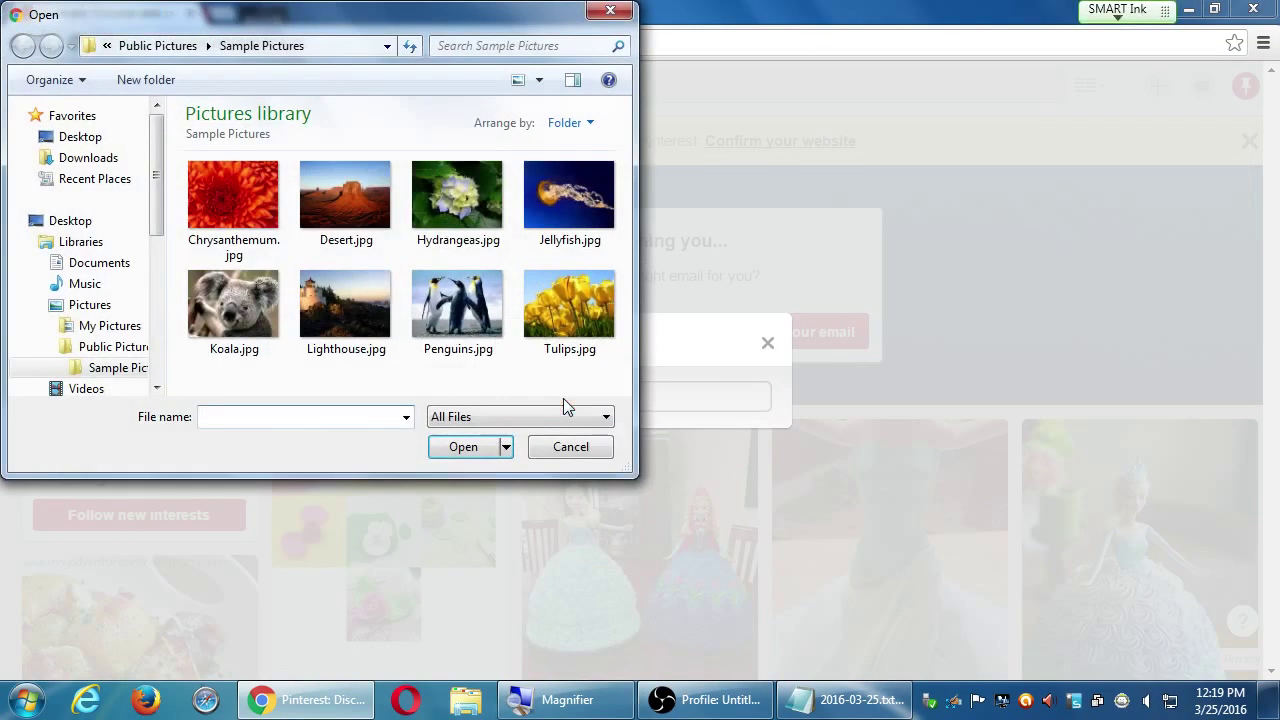
pyautogui.click(345, 195)
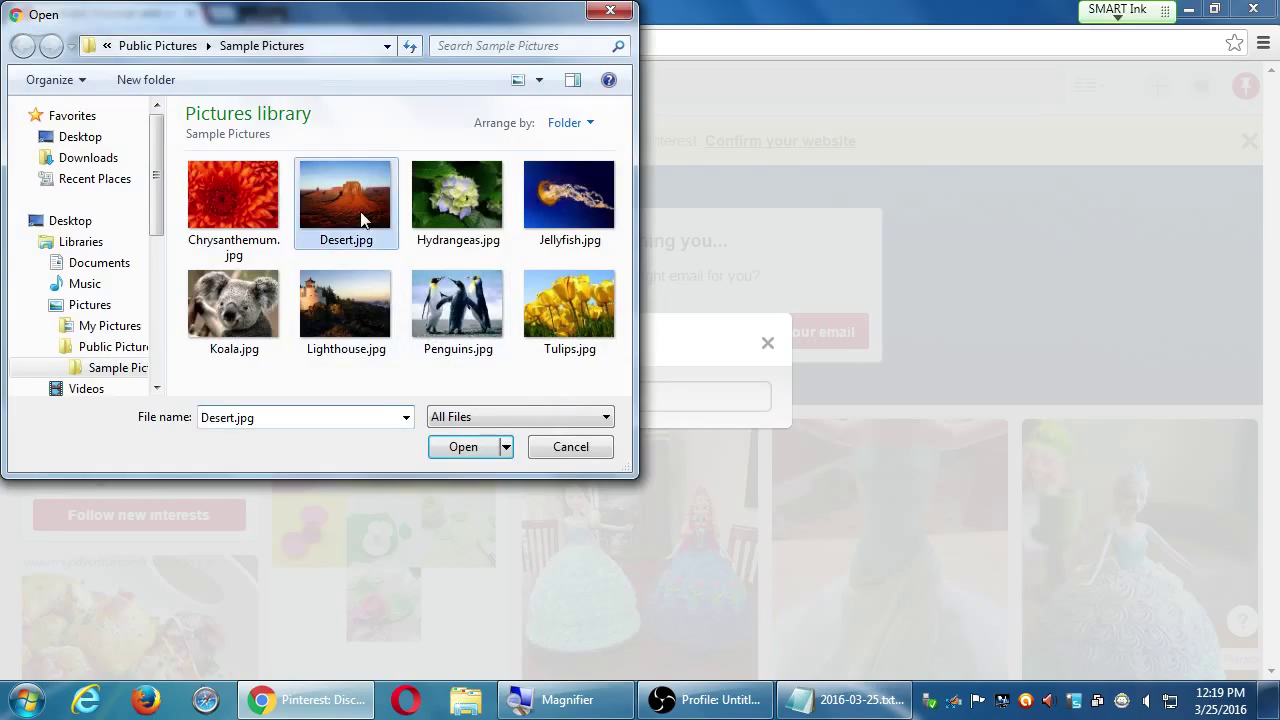
pyautogui.click(460, 446)
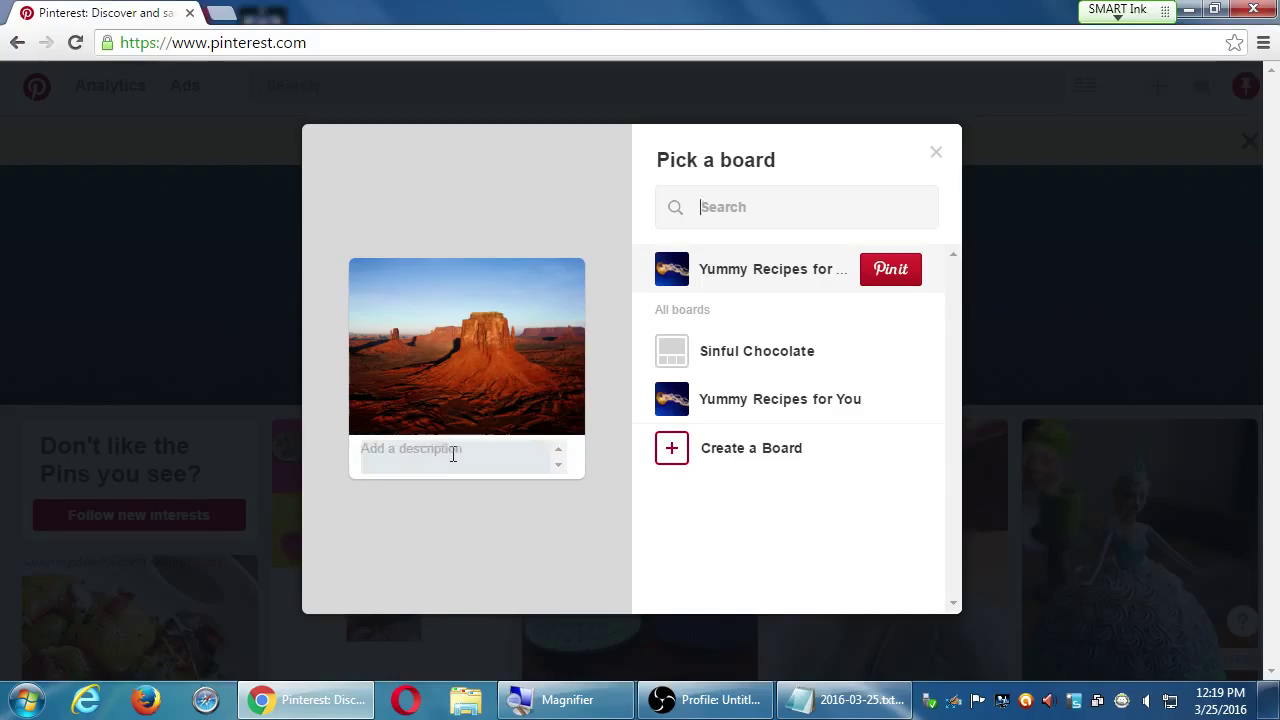
# Begin the desert pin's description with "Take a trip to Arizona and try out this amazing local recipe:".
pyautogui.click(452, 452)
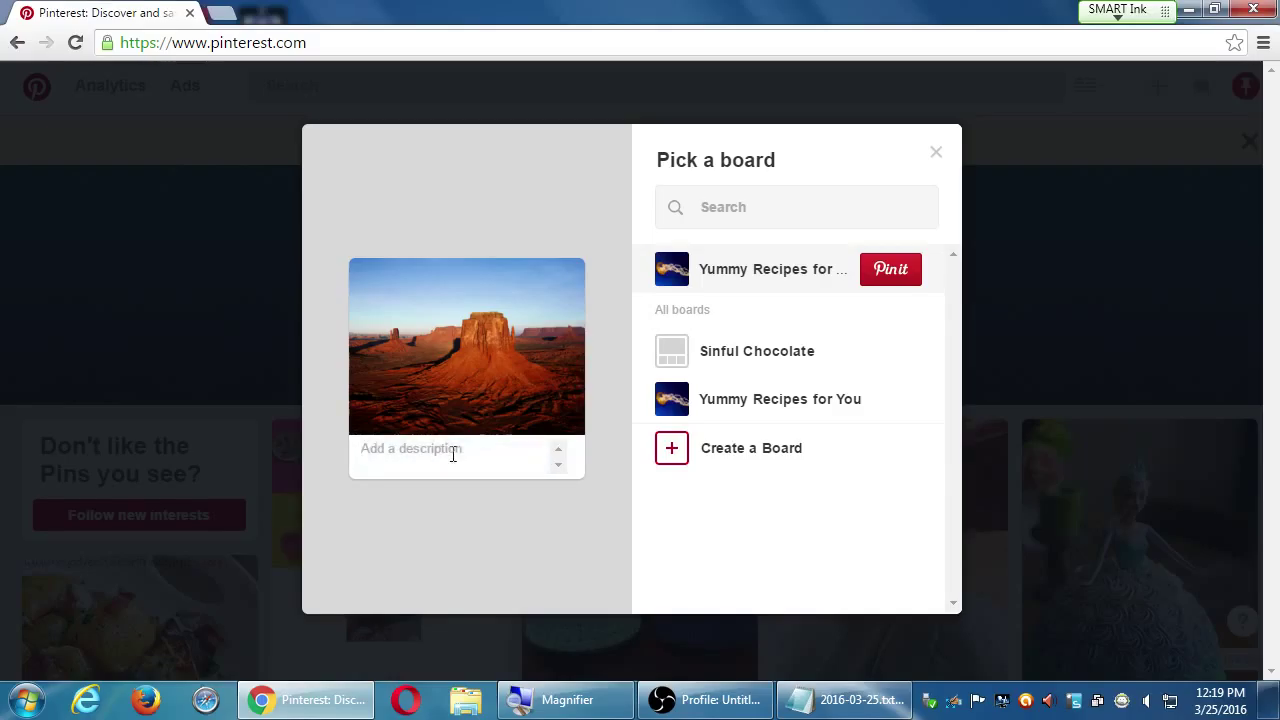
pyautogui.write('Take a r')
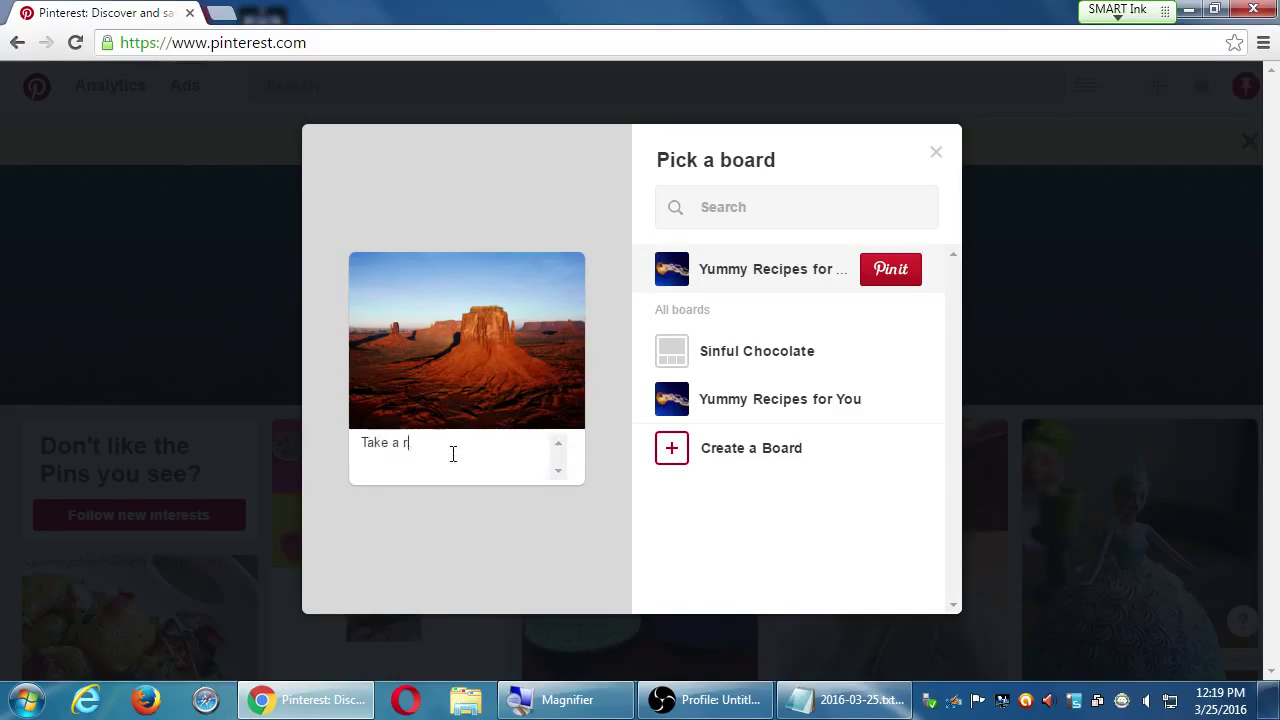
pyautogui.press('BackSpace')
pyautogui.write('trip to Arizona and try out this amazing')
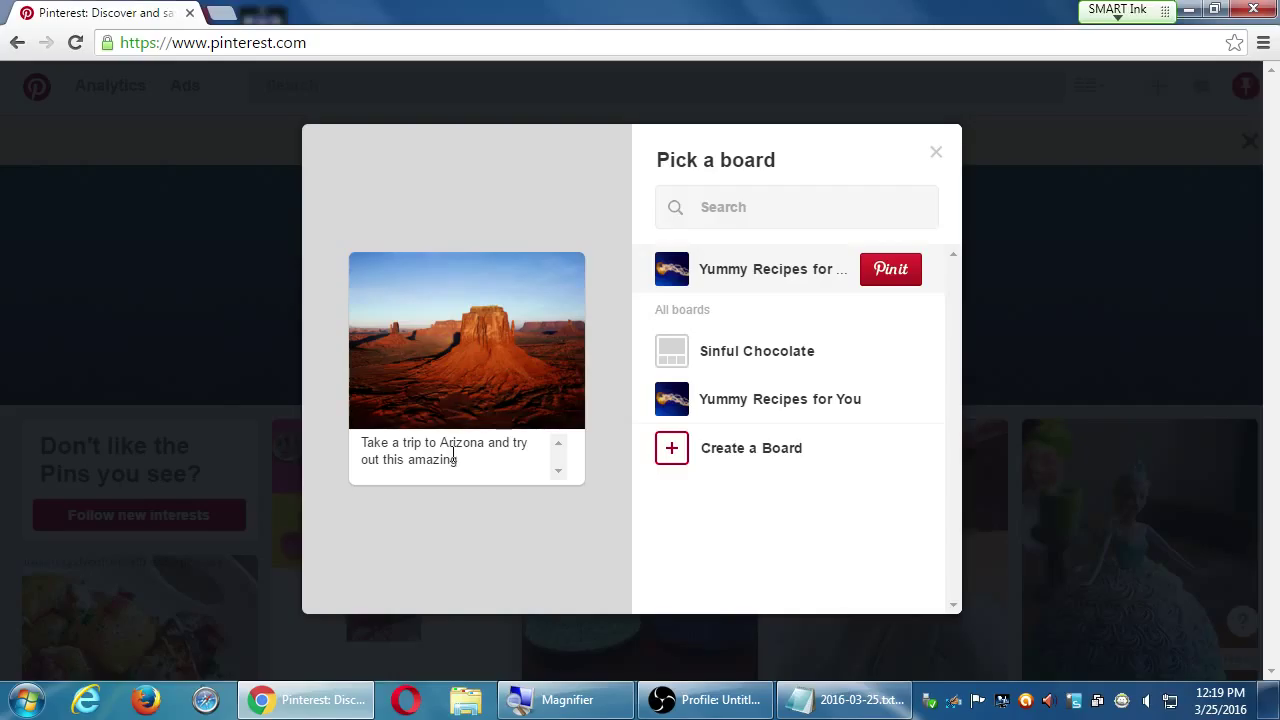
pyautogui.write(' local srec')
pyautogui.press('BackSpace')
pyautogui.press('BackSpace')
pyautogui.press('BackSpace')
pyautogui.press('BackSpace')
pyautogui.write('rechip')
pyautogui.press('BackSpace')
pyautogui.press('BackSpace')
pyautogui.press('BackSpace')
pyautogui.write('ipe: ')
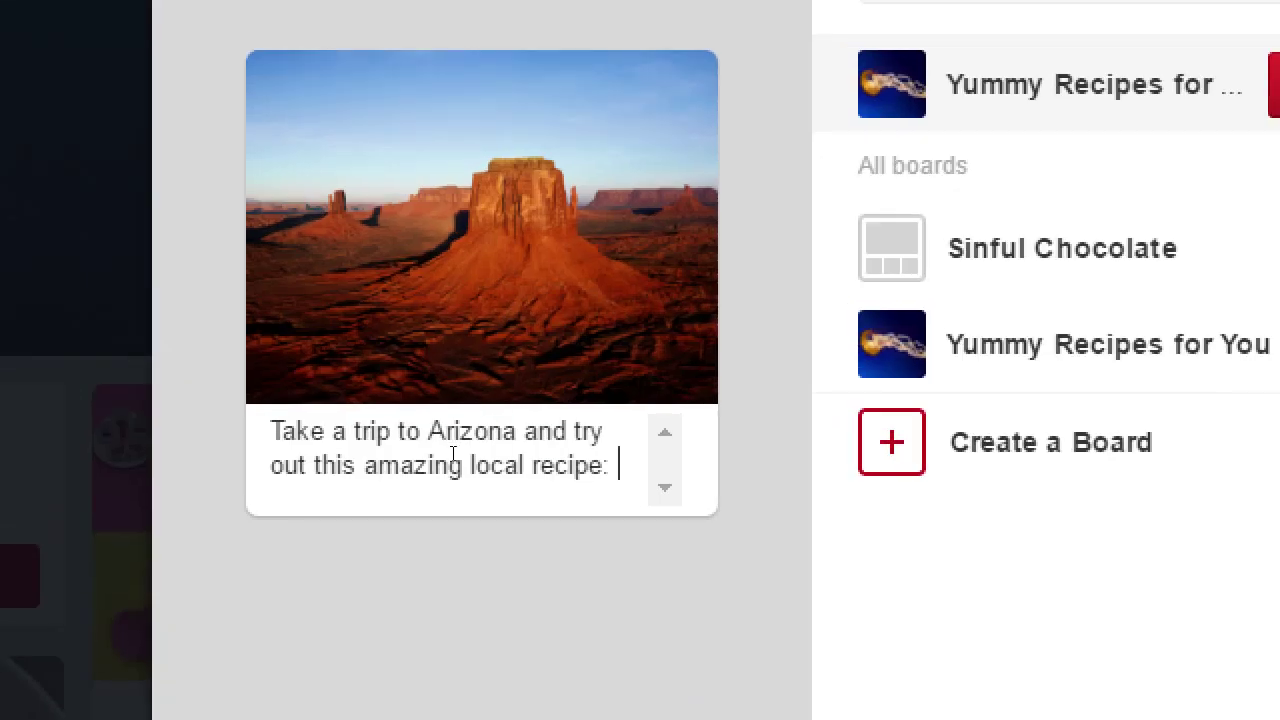
pyautogui.write('httP')
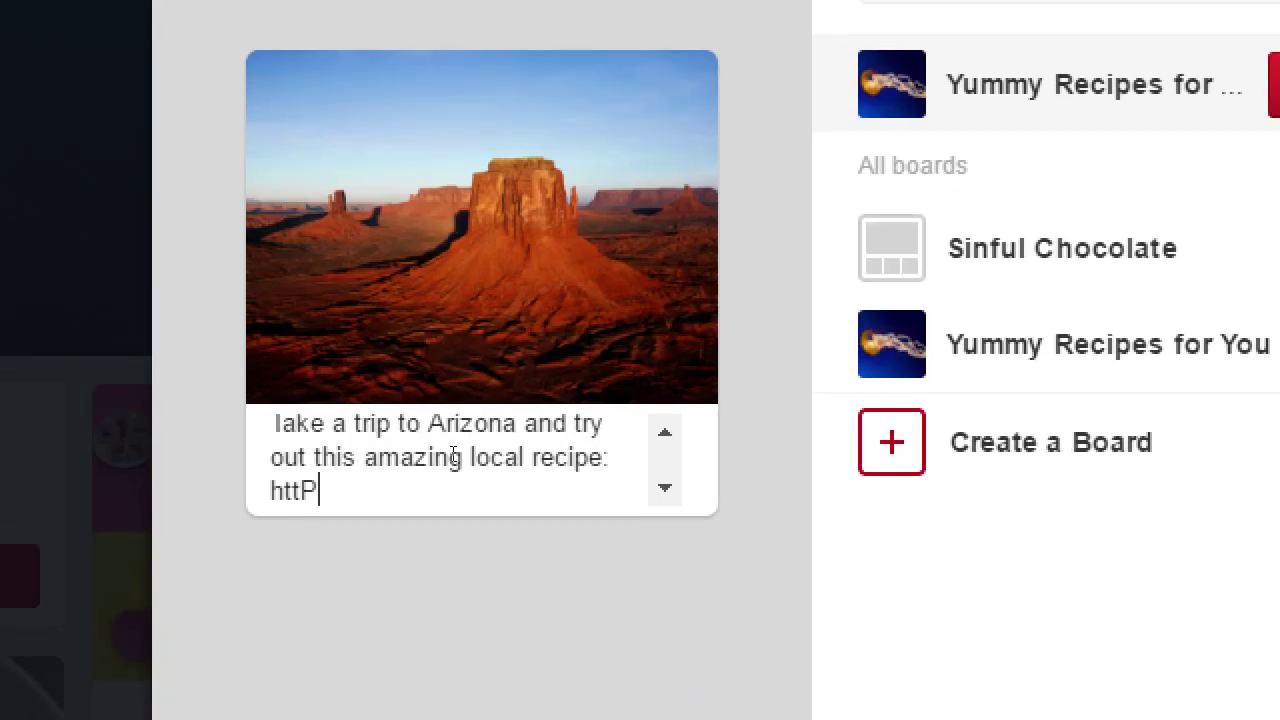
pyautogui.press('BackSpace')
pyautogui.write('p://victorsba')
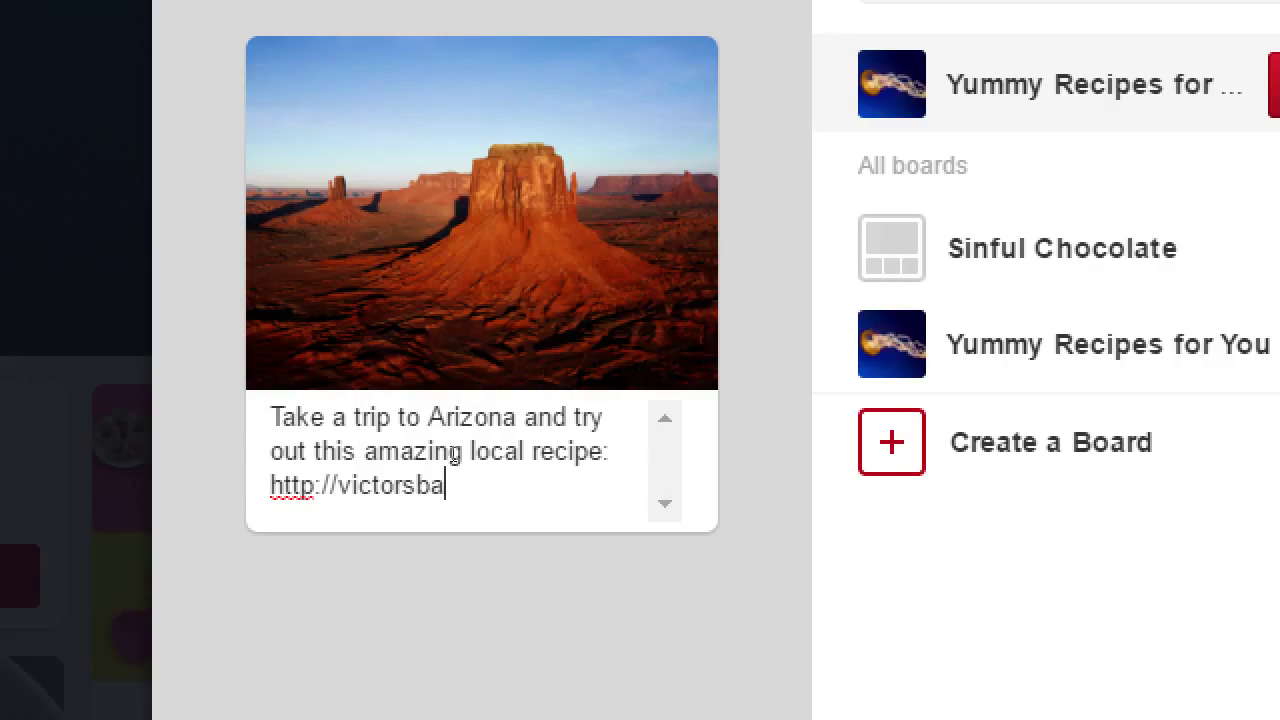
pyautogui.write('kery.com/recipes/')
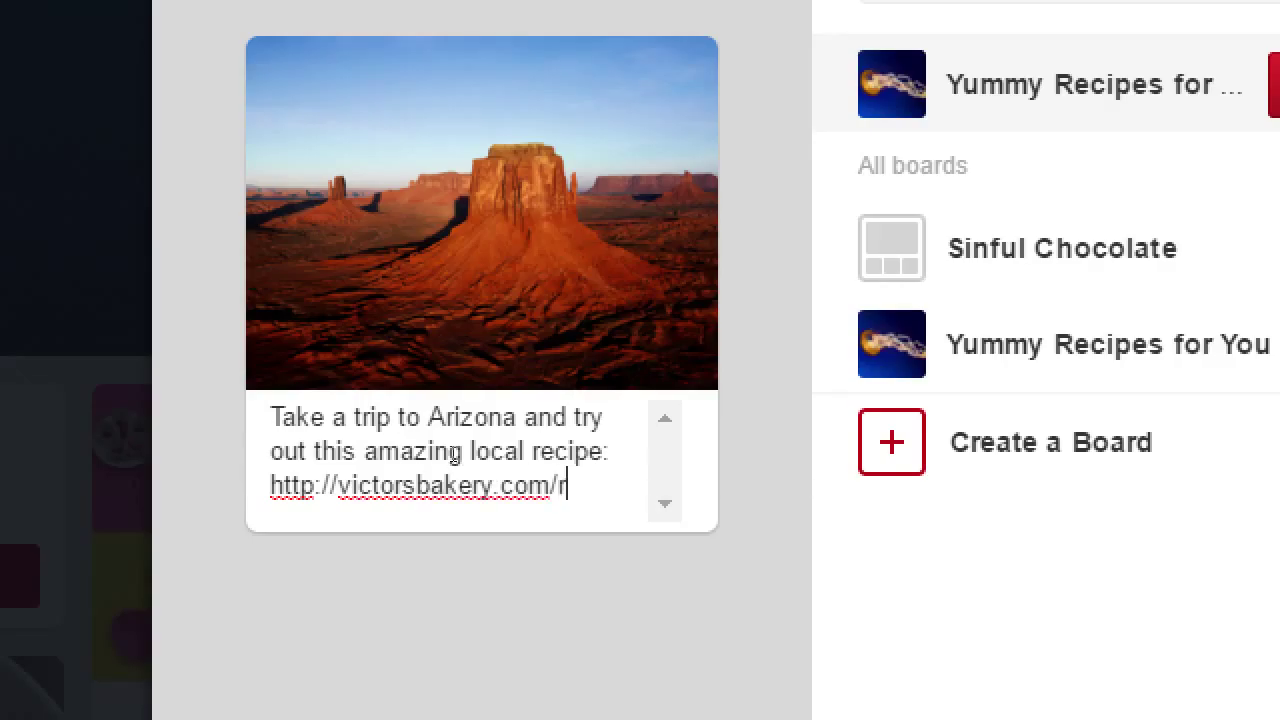
pyautogui.write('az.html')
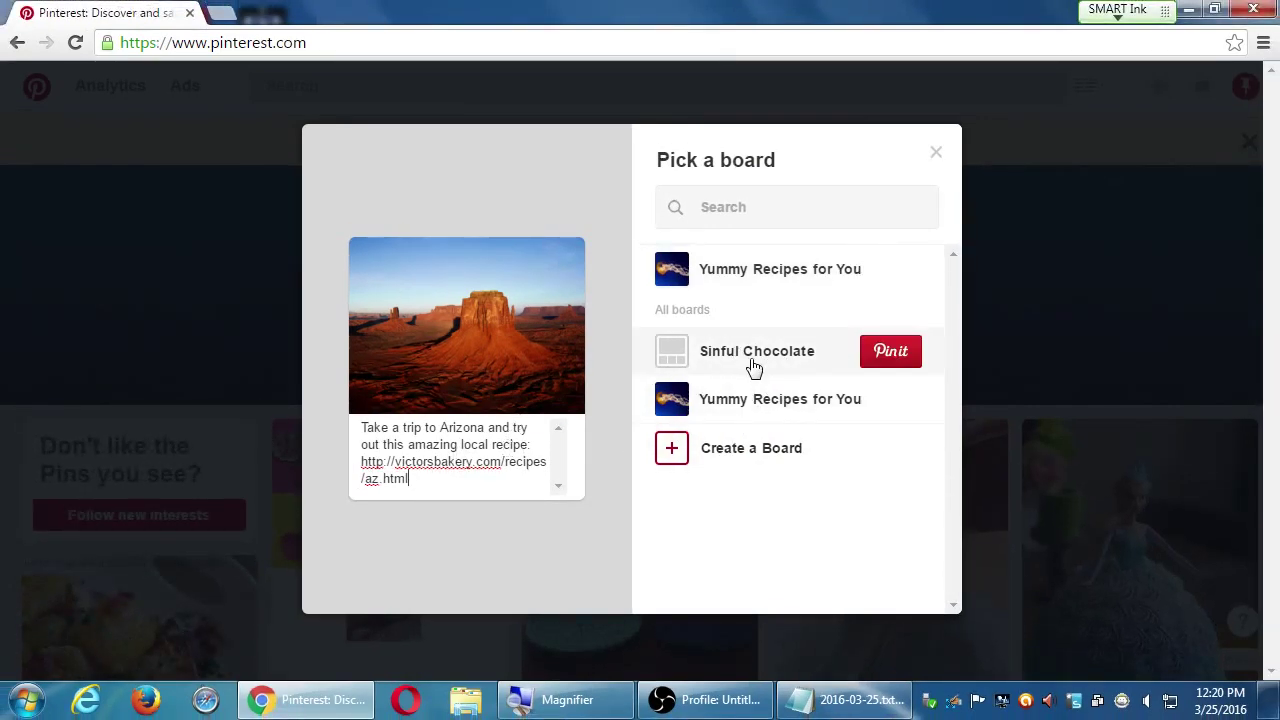
# Save the desert pin to a new board named Local Recipes and dismiss the upload confirmation.
pyautogui.click(707, 455)
pyautogui.write('Local REcipes')
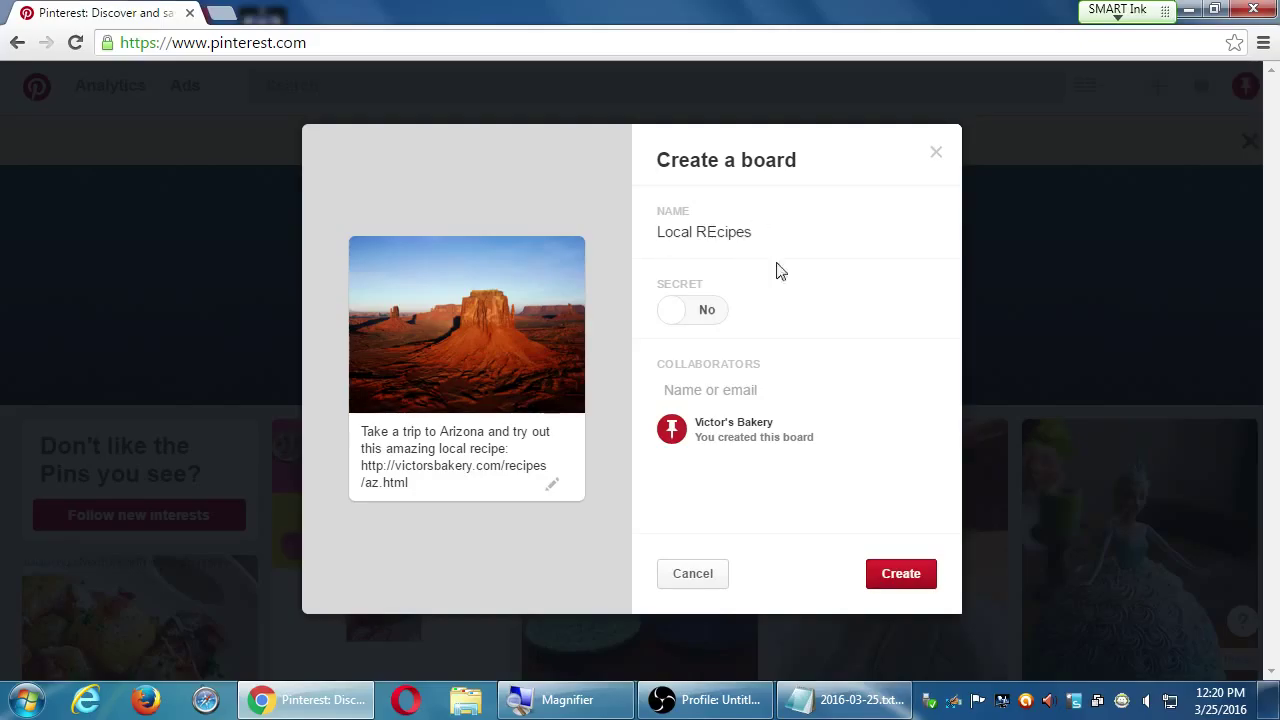
pyautogui.press('Left')
pyautogui.press('Left')
pyautogui.press('Left')
pyautogui.press('Left')
pyautogui.press('Left')
pyautogui.hotkey('shift', 'Left')
pyautogui.write('e')
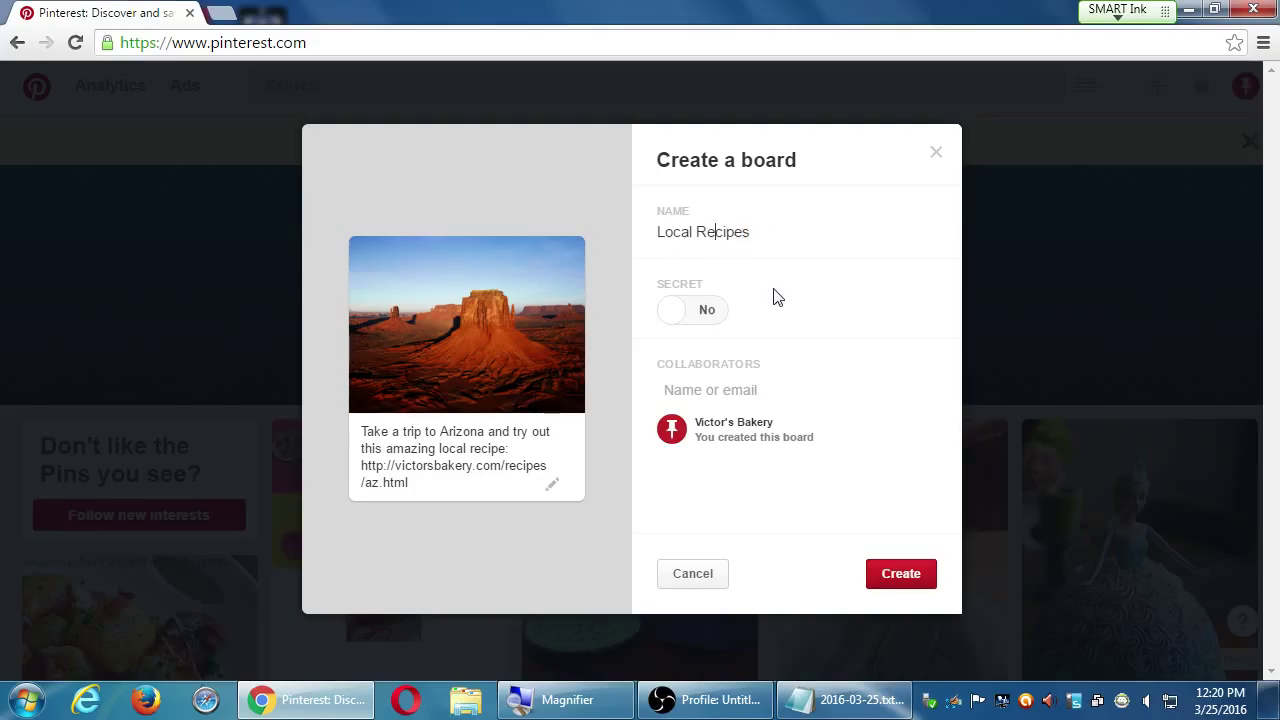
pyautogui.click(880, 563)
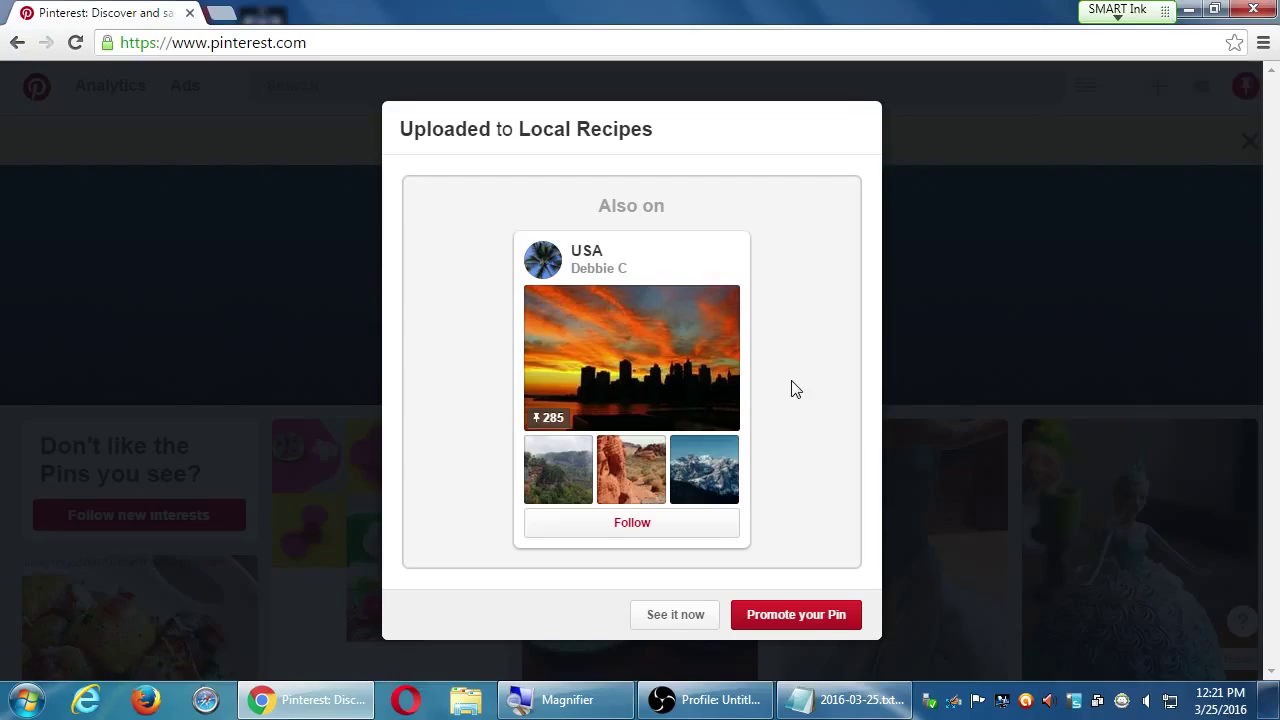
pyautogui.press('Escape')
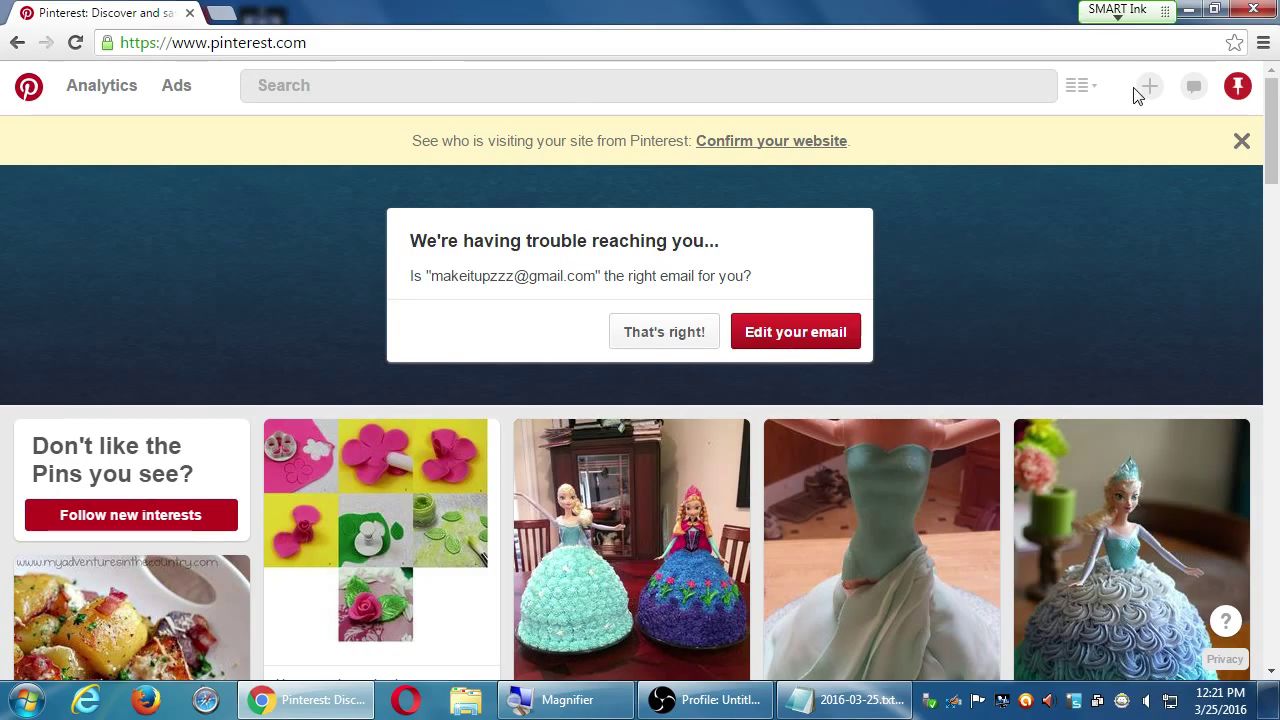
# Open the bakery's own profile page and look over its boards.
pyautogui.click(1238, 86)
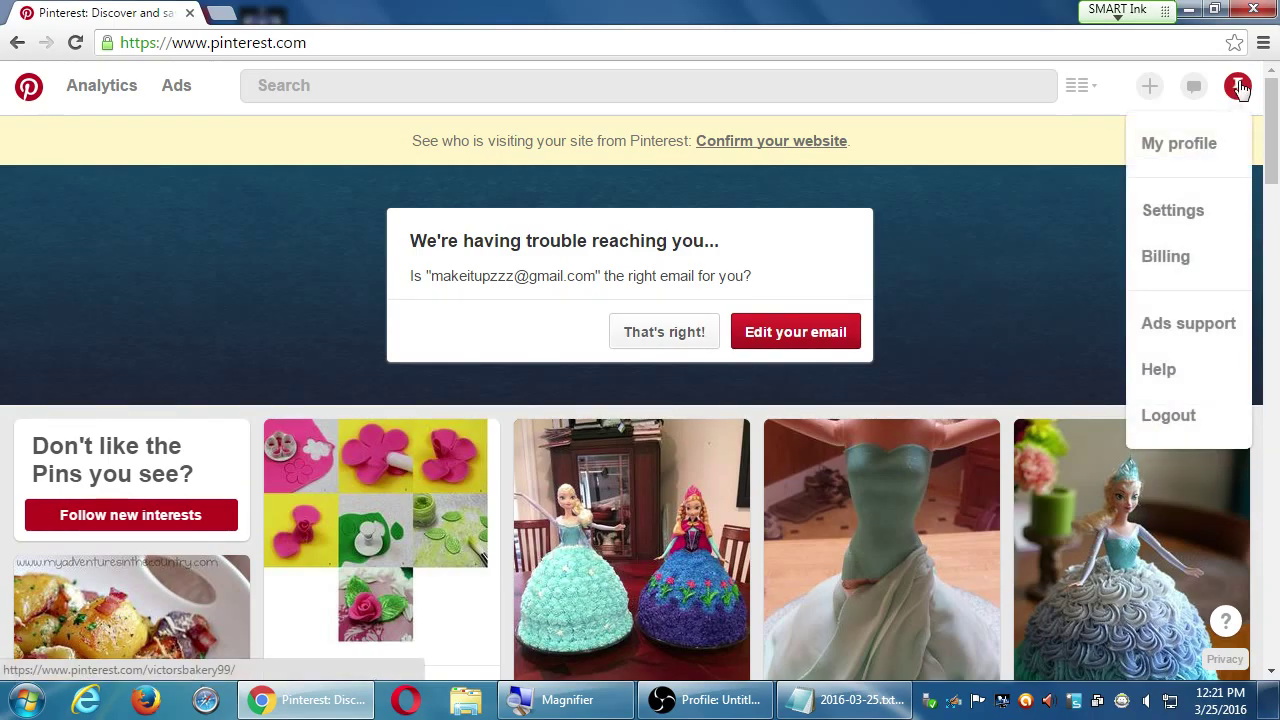
pyautogui.click(1190, 145)
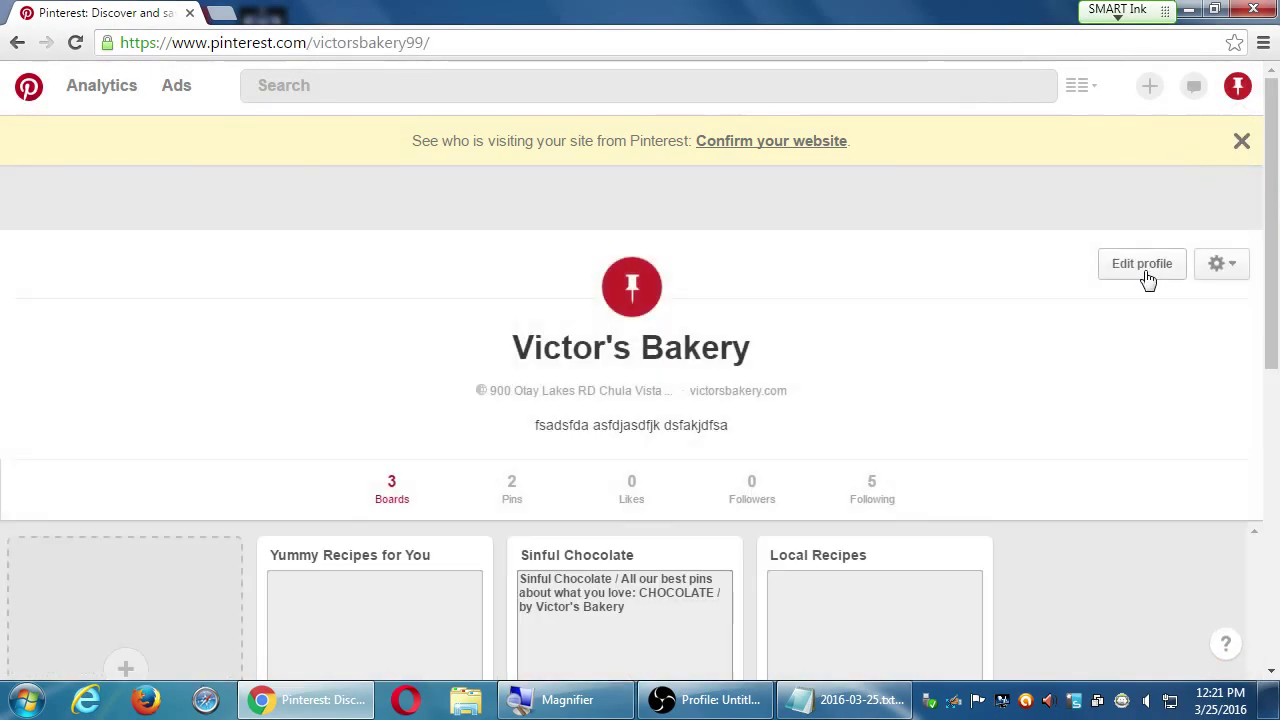
pyautogui.scroll(-3, 1108, 478)
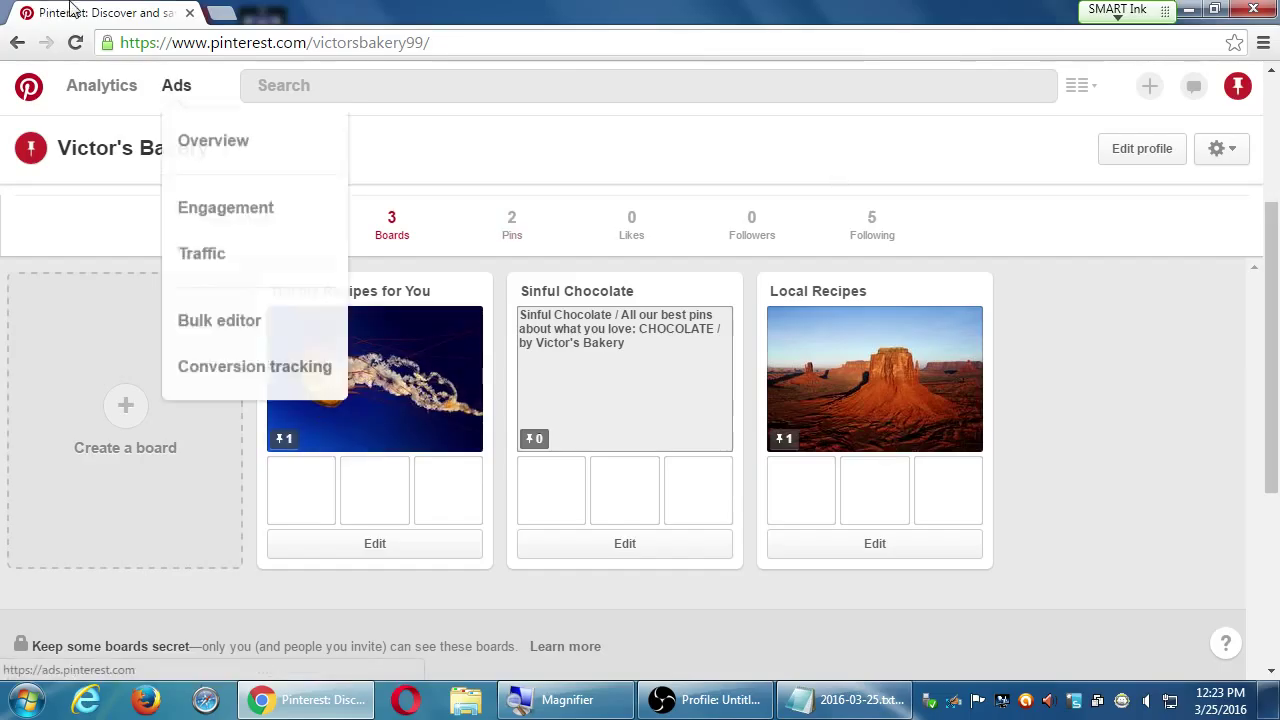
# Browse the pins in the Food and drink category, including the promoted one, and return to the bakery's profile.
pyautogui.click(1074, 92)
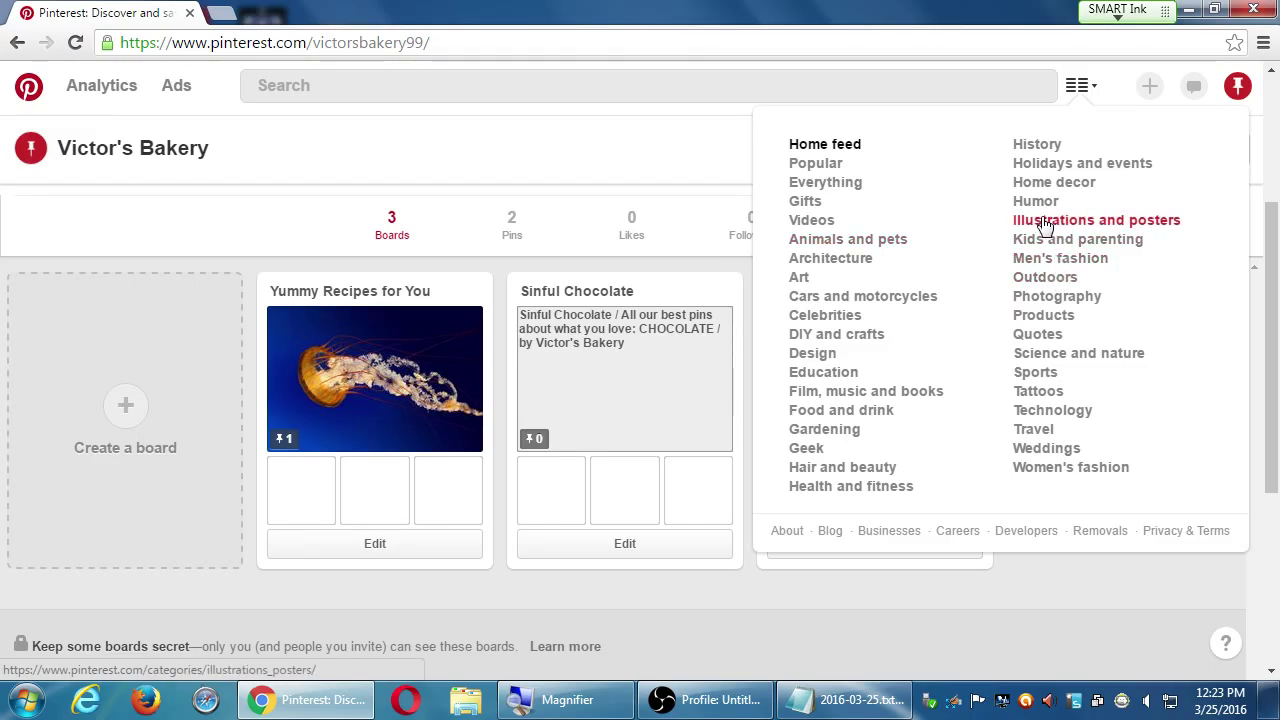
pyautogui.click(822, 410)
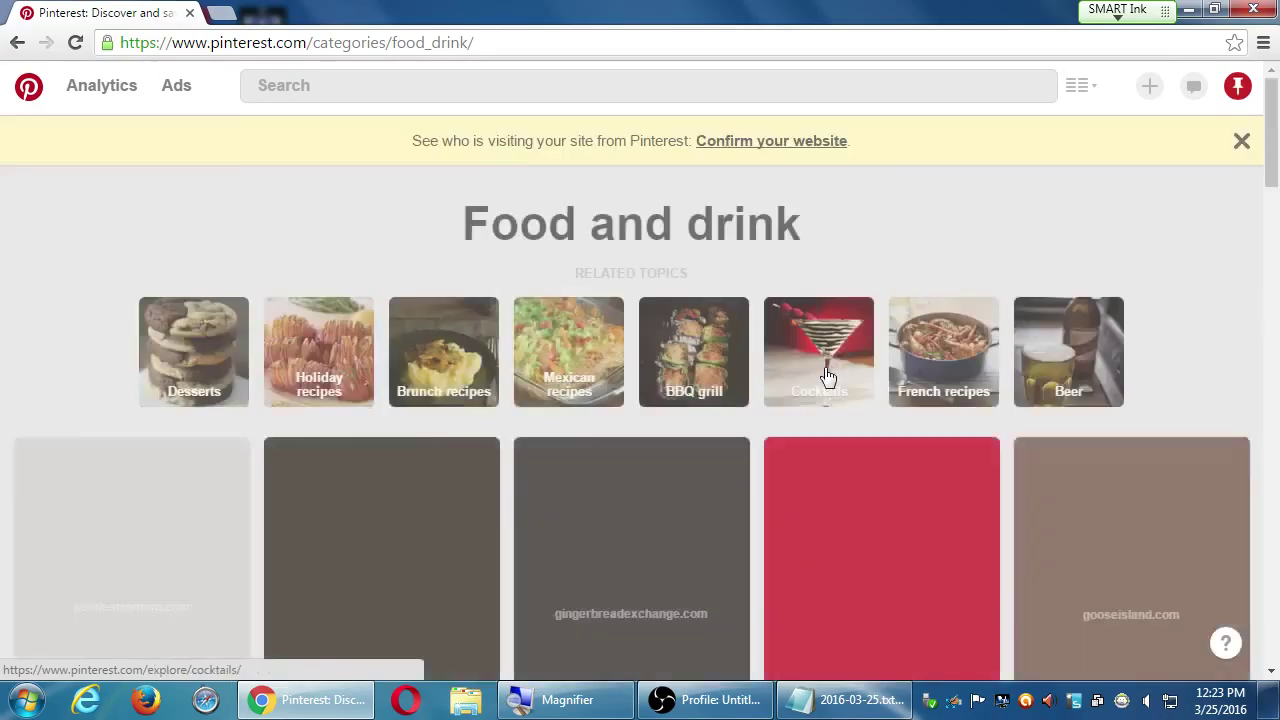
pyautogui.scroll(-4, 909, 394)
pyautogui.scroll(-10, 909, 388)
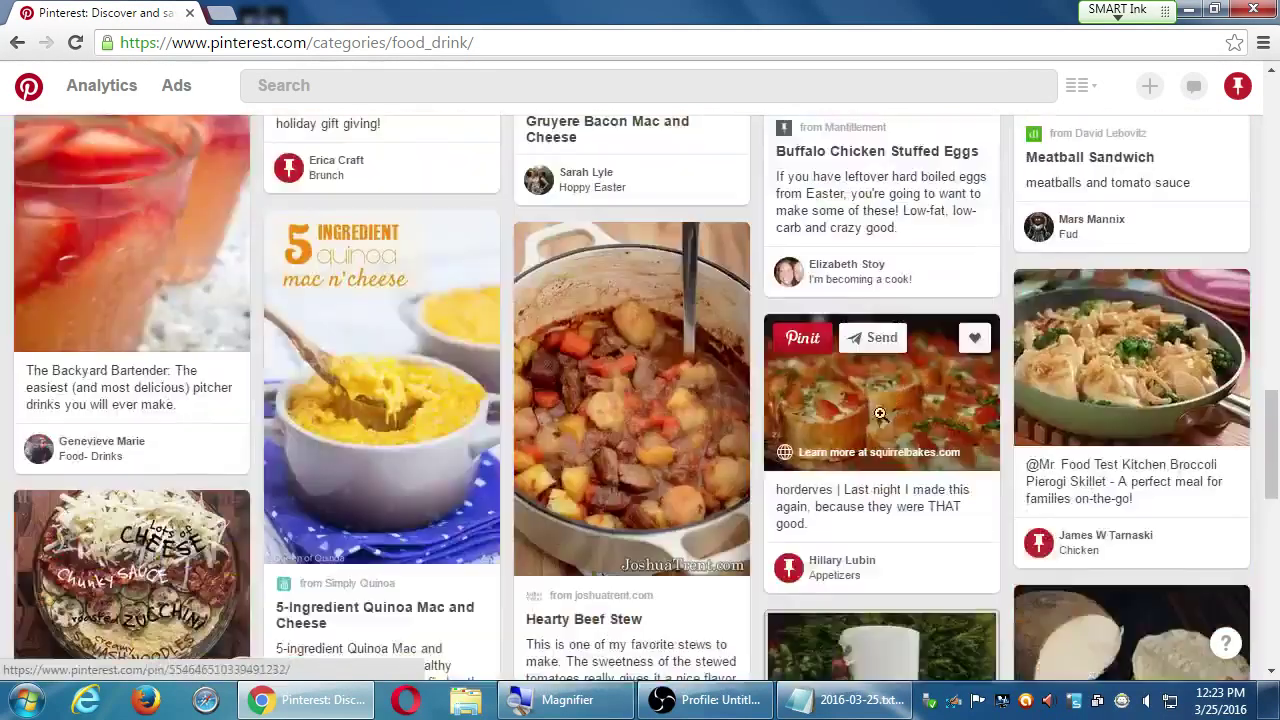
pyautogui.scroll(-5, 884, 426)
pyautogui.scroll(-20, 884, 426)
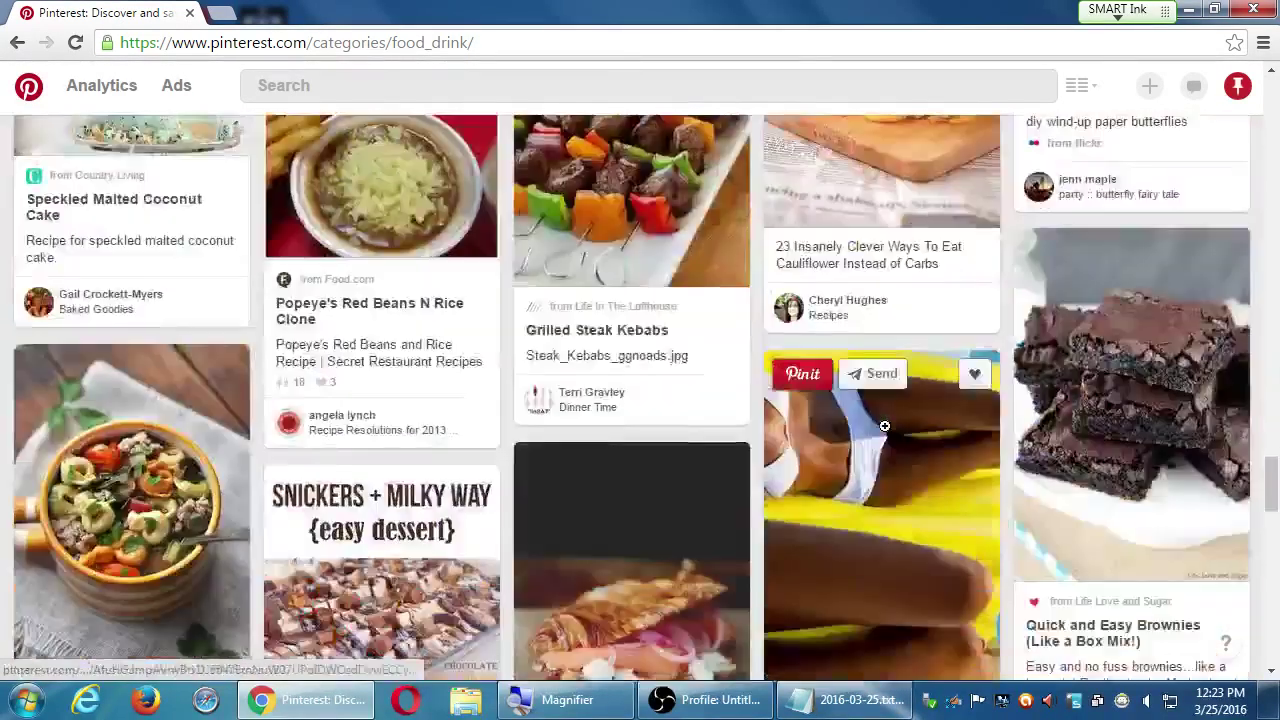
pyautogui.scroll(-1, 884, 426)
pyautogui.scroll(6, 884, 426)
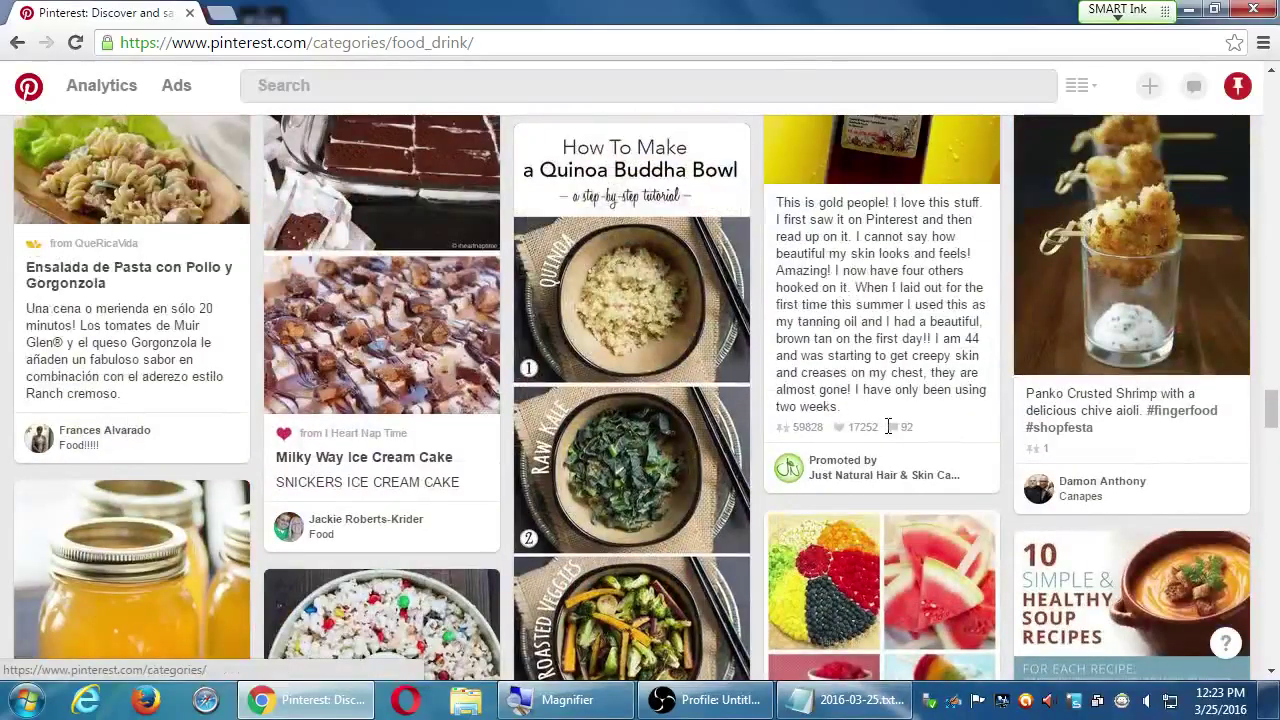
pyautogui.scroll(-1, 888, 426)
pyautogui.scroll(-3, 887, 428)
pyautogui.click(886, 430)
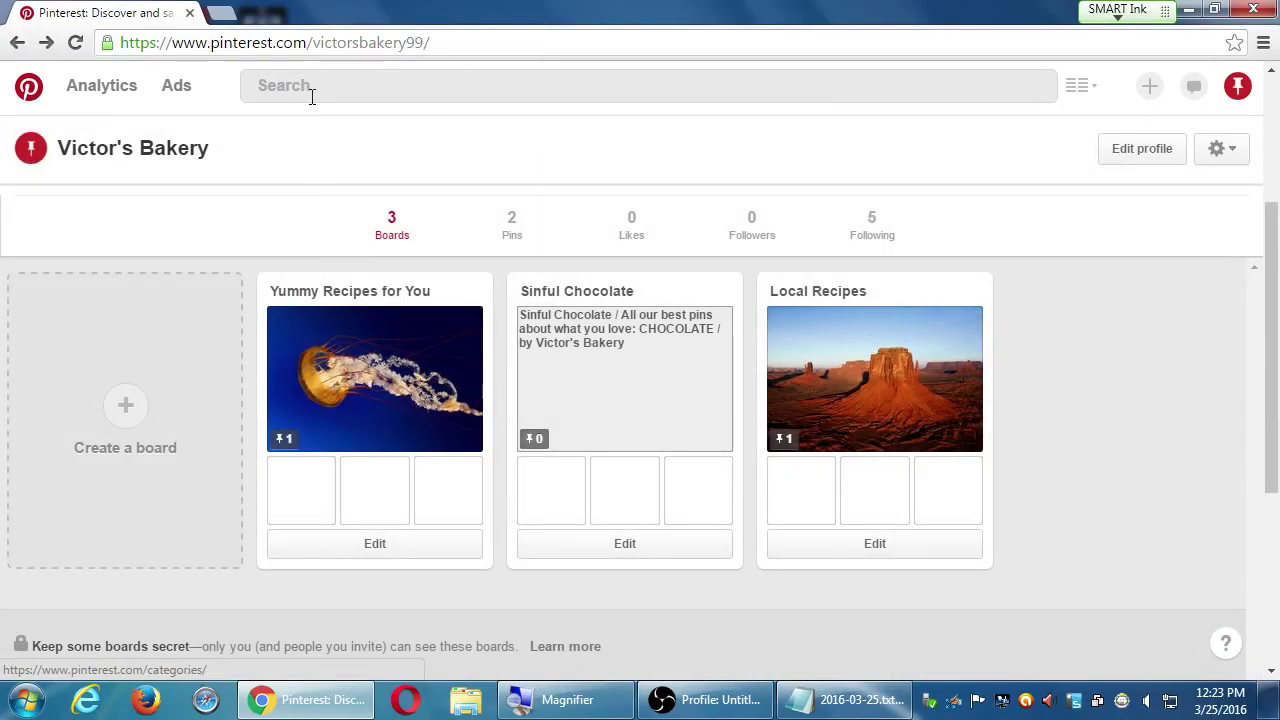
# View the contents of the Yummy Recipes for You board and return to the profile's boards.
pyautogui.click(356, 341)
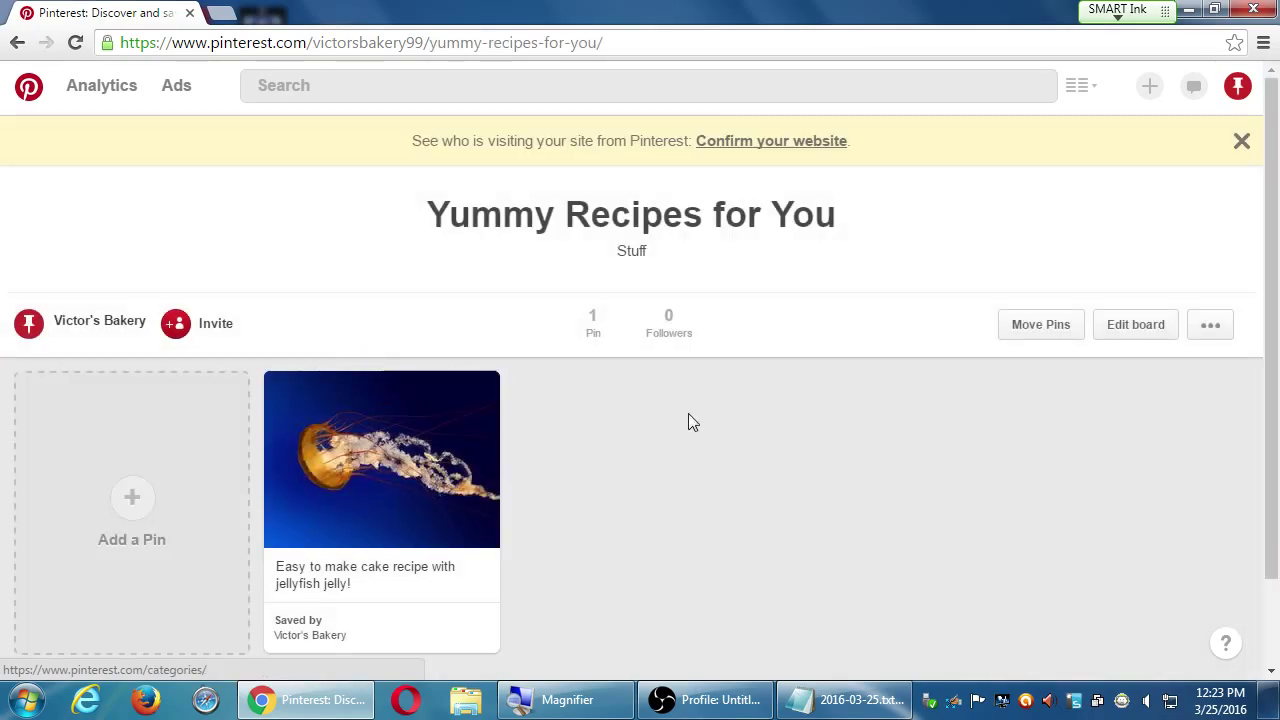
pyautogui.scroll(-1, 688, 413)
pyautogui.scroll(1, 732, 442)
pyautogui.hotkey('alt', 'Left')
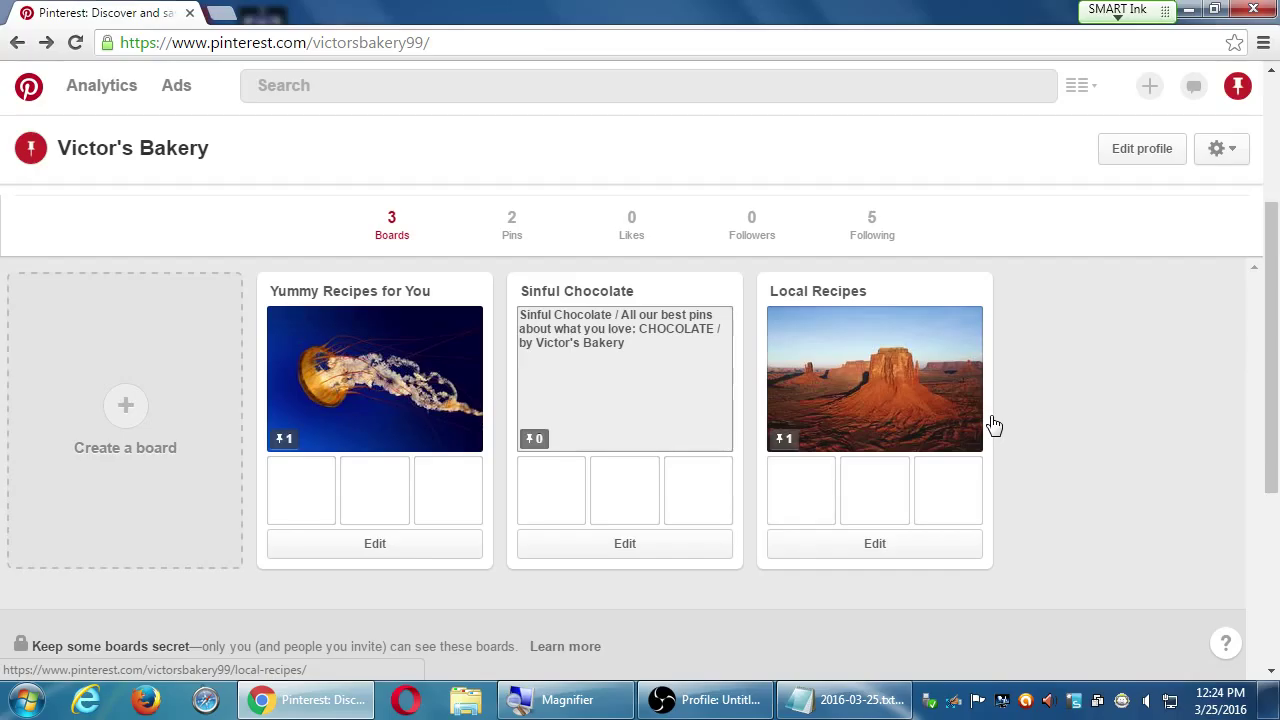
# Reopen the Yummy Recipes for You board and examine the jellyfish pin's detail page, including its description and comments area.
pyautogui.click(385, 388)
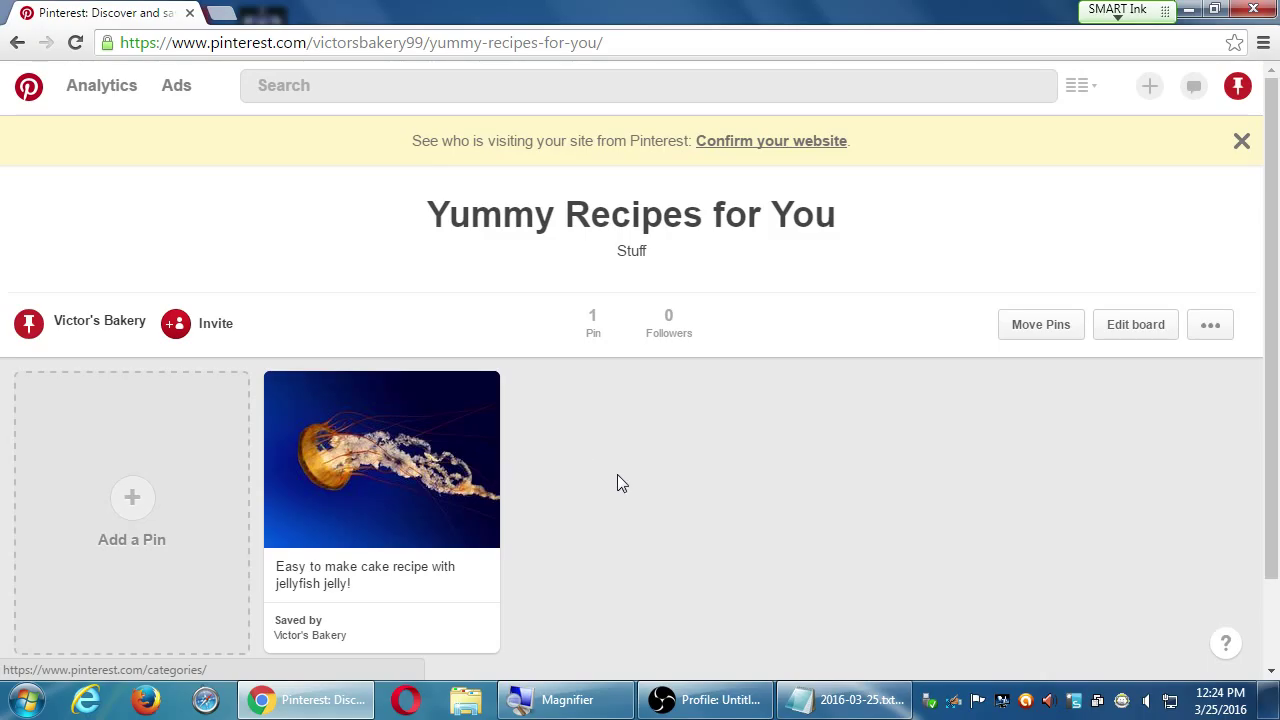
pyautogui.moveTo(422, 490)
pyautogui.scroll(-1, 673, 565)
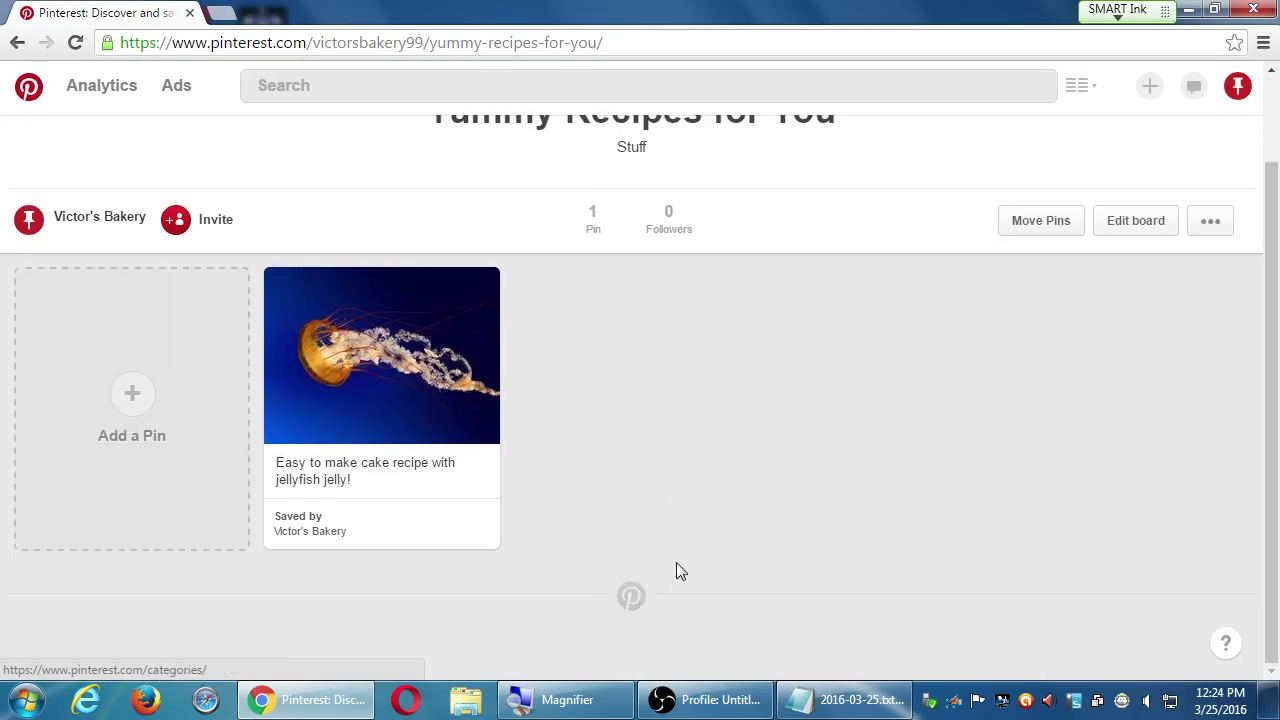
pyautogui.click(368, 371)
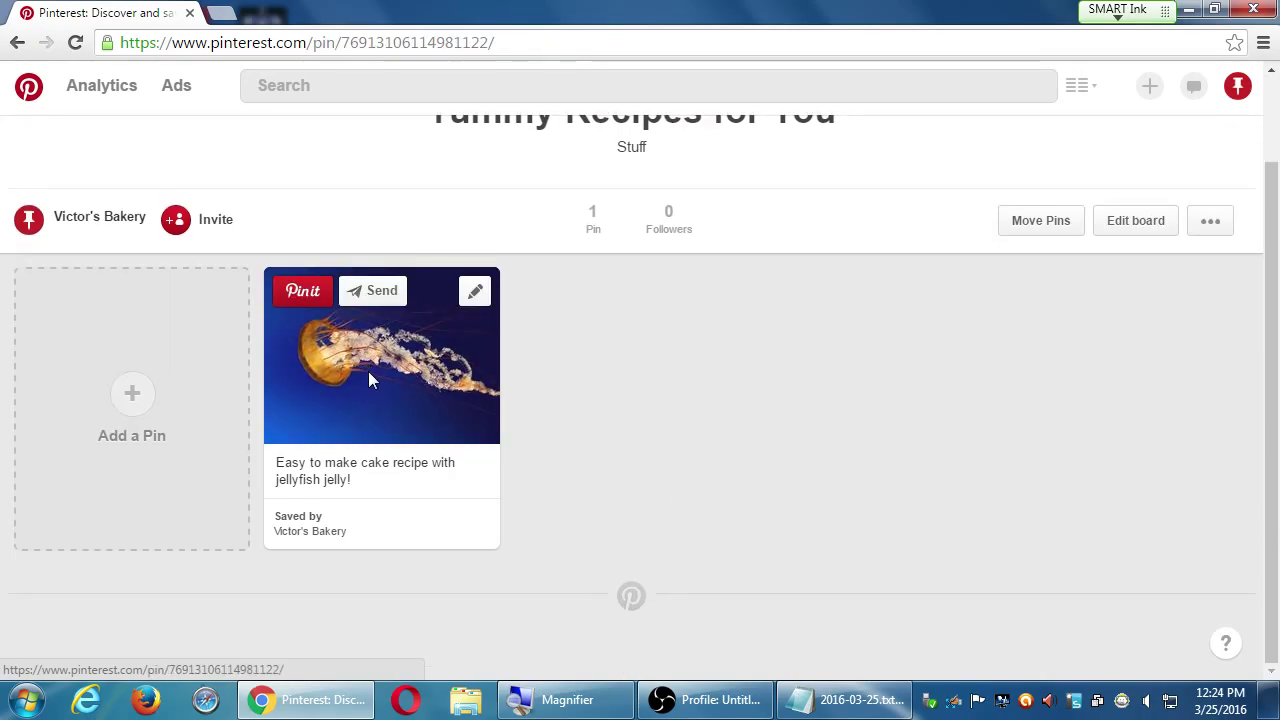
pyautogui.scroll(-4, 660, 443)
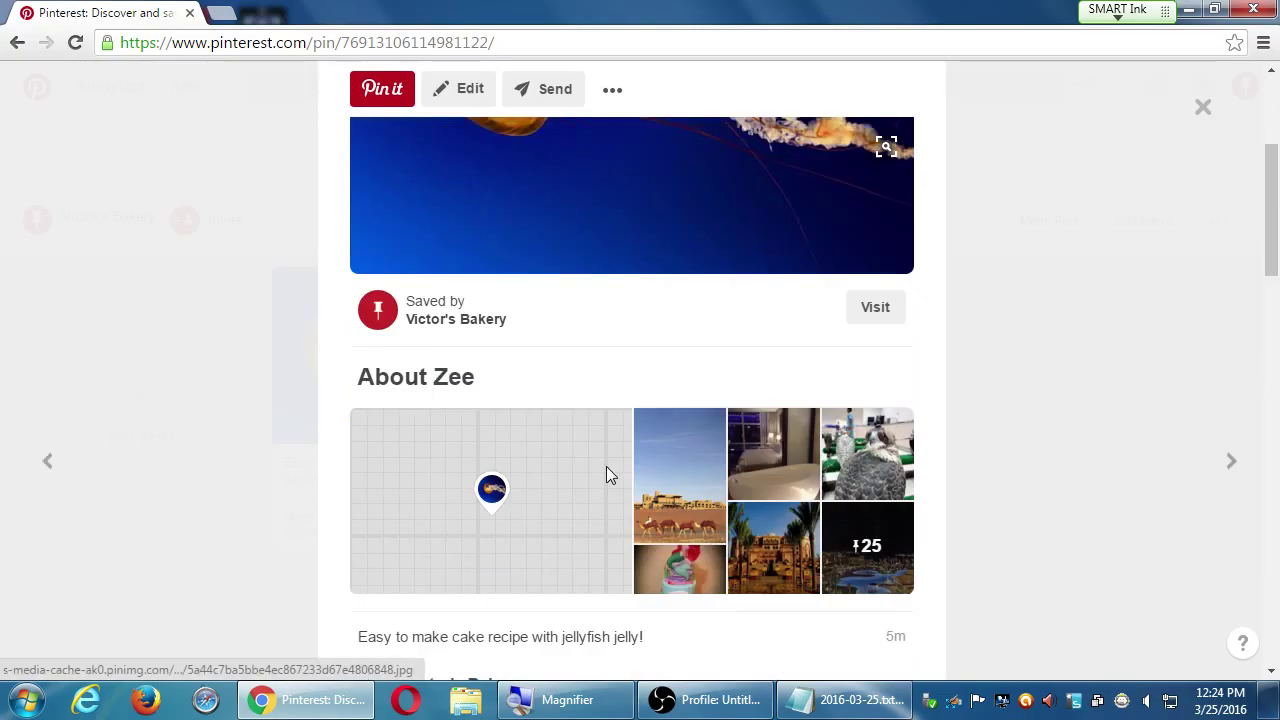
pyautogui.scroll(-5, 434, 409)
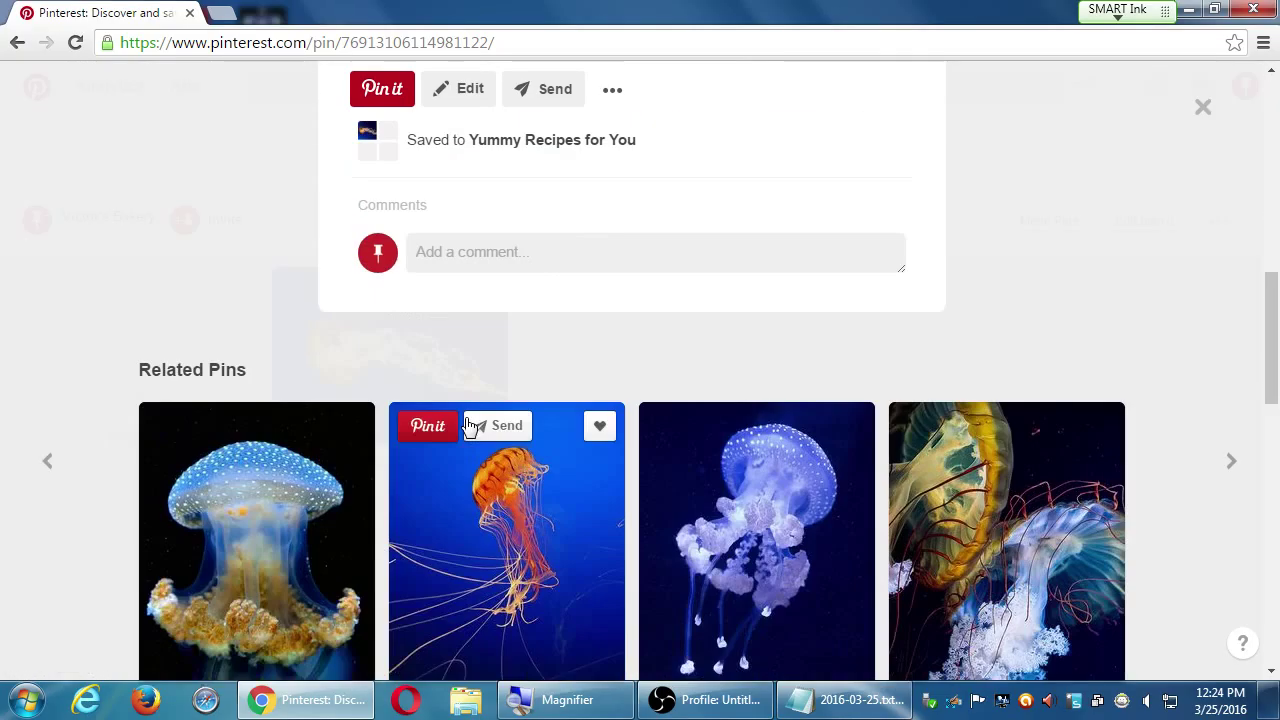
pyautogui.scroll(9, 334, 428)
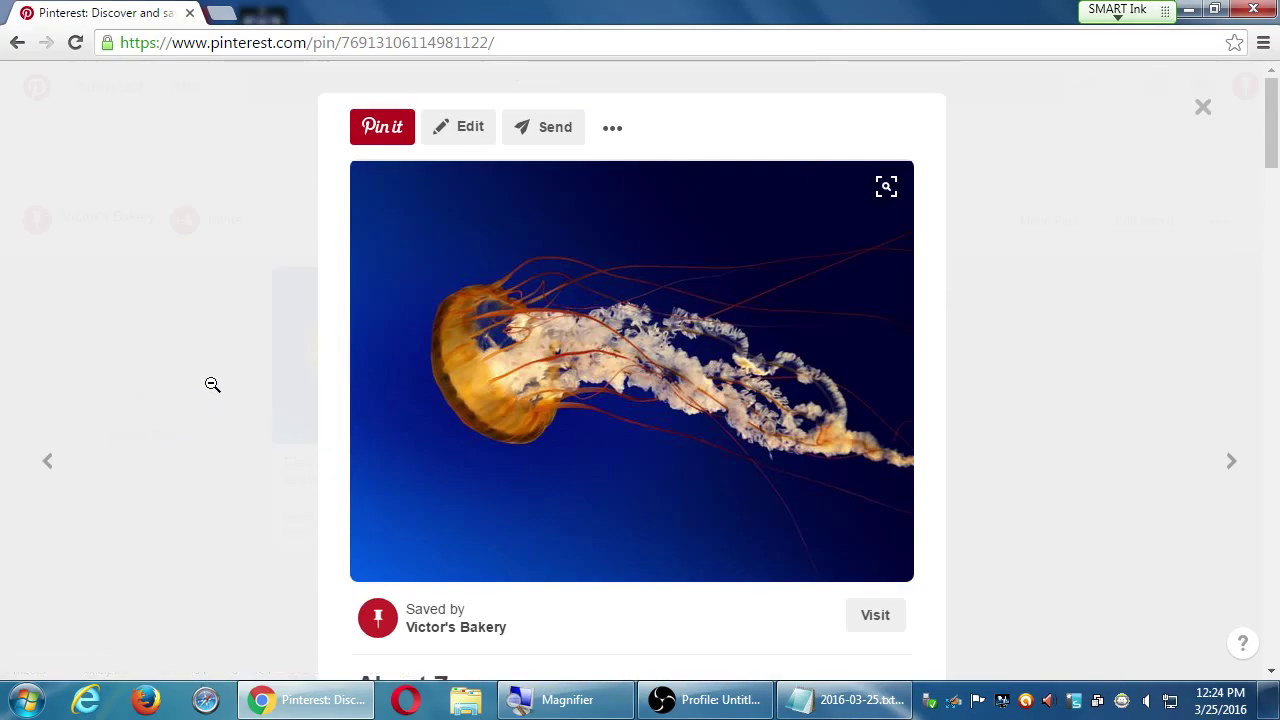
# Look through the related pins below the jellyfish pin and close its detail page.
pyautogui.scroll(-5, 229, 400)
pyautogui.scroll(-3, 240, 411)
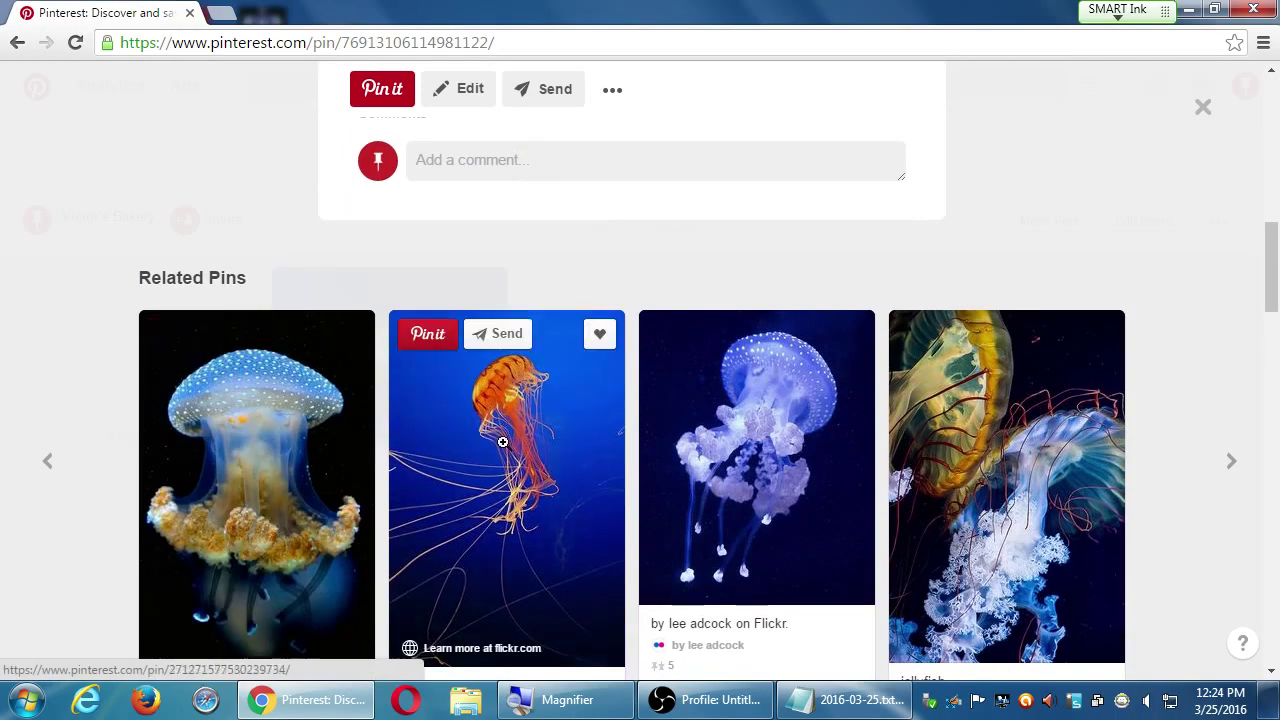
pyautogui.scroll(-12, 1166, 456)
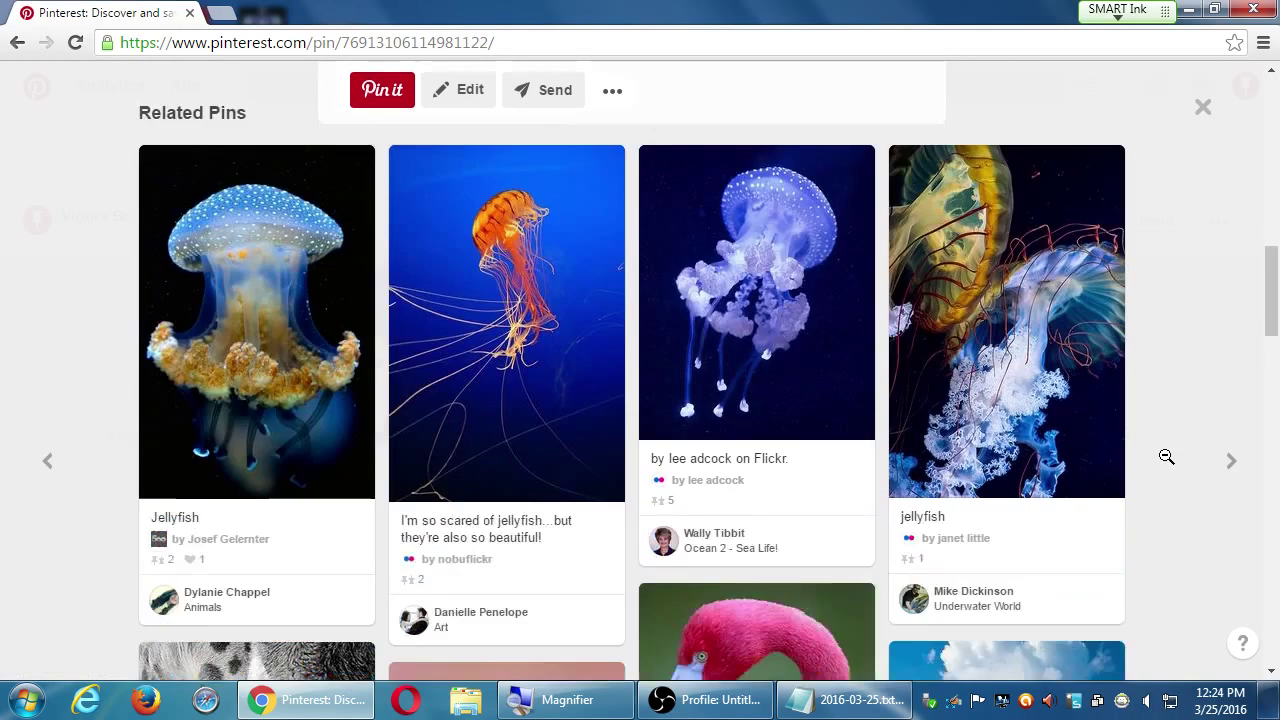
pyautogui.scroll(-7, 1166, 456)
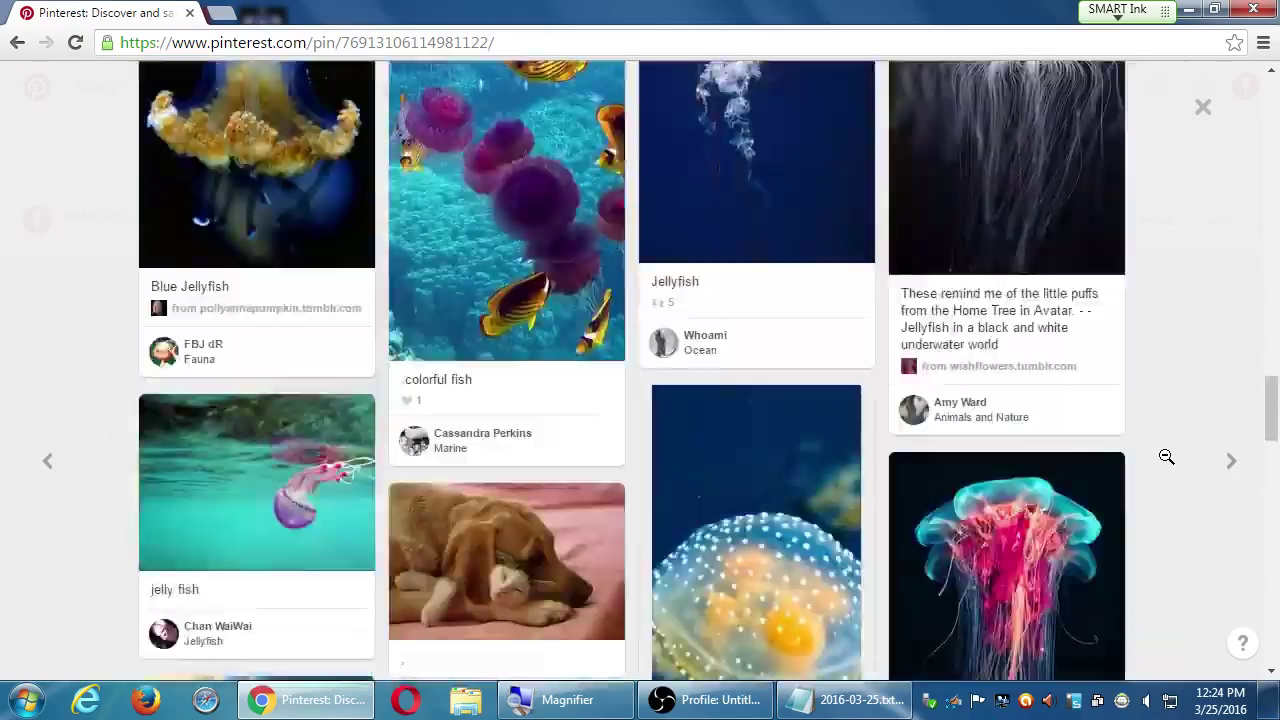
pyautogui.scroll(7, 1165, 452)
pyautogui.scroll(-3, 1178, 432)
pyautogui.scroll(-7, 1176, 434)
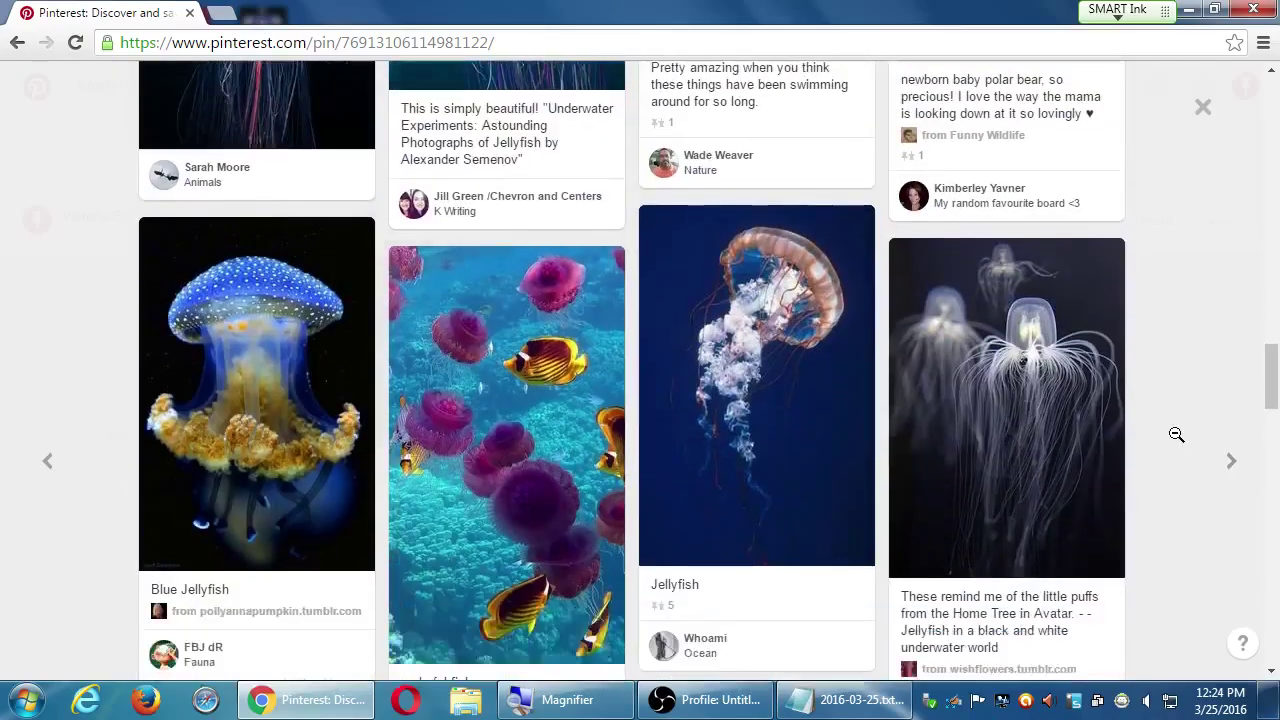
pyautogui.scroll(20, 1176, 434)
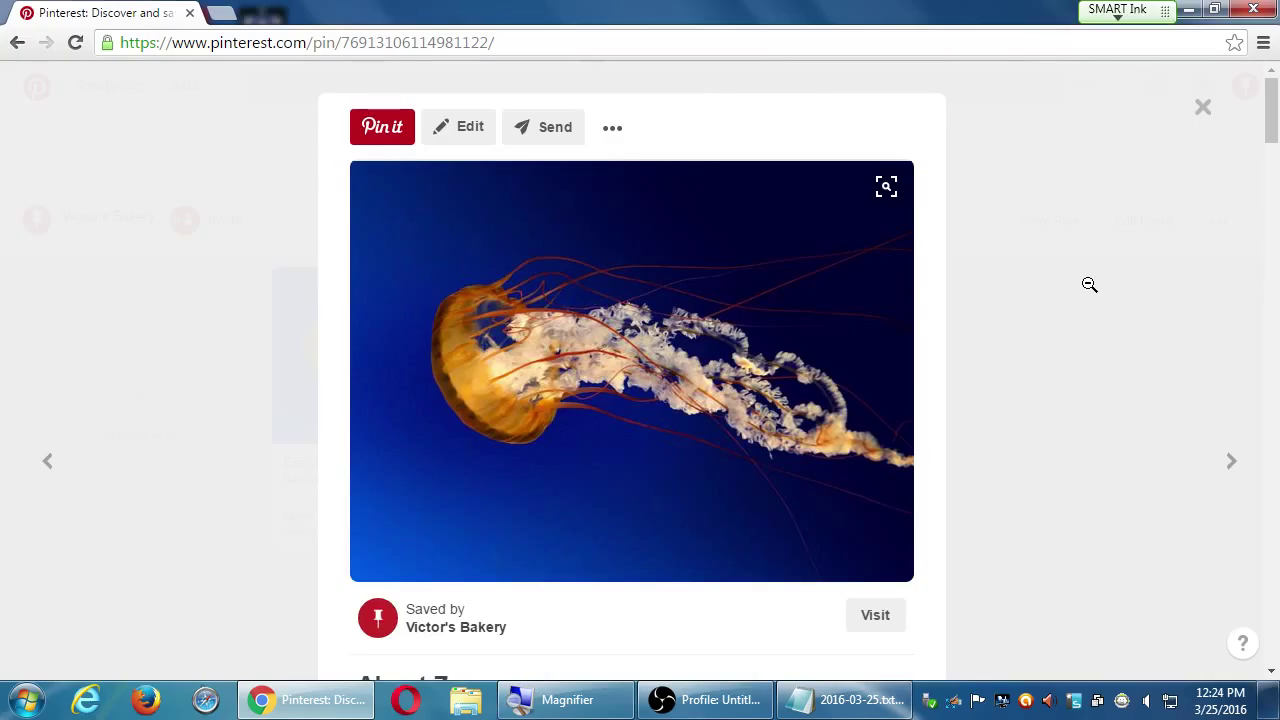
pyautogui.click(1089, 285)
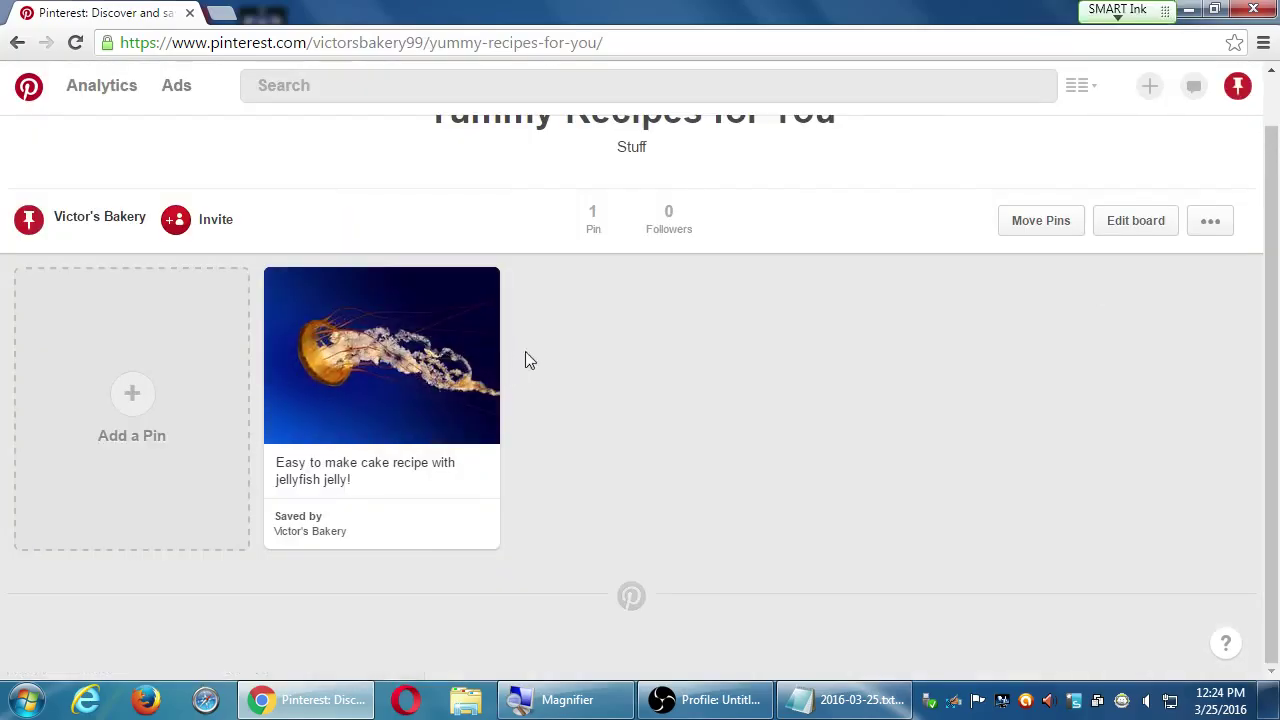
# Review the jellyfish pin's detail page again, including its place section, comments area and related pins, and return to the board.
pyautogui.click(377, 379)
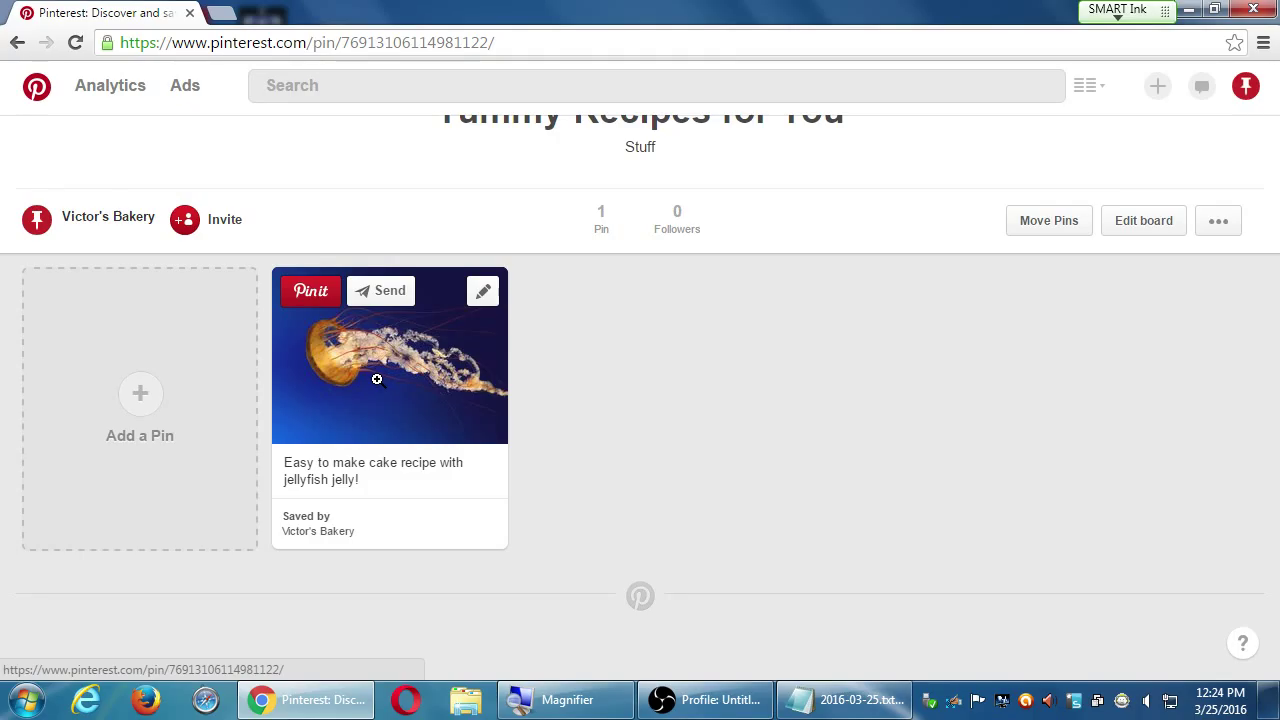
pyautogui.scroll(-6, 723, 426)
pyautogui.scroll(2, 723, 427)
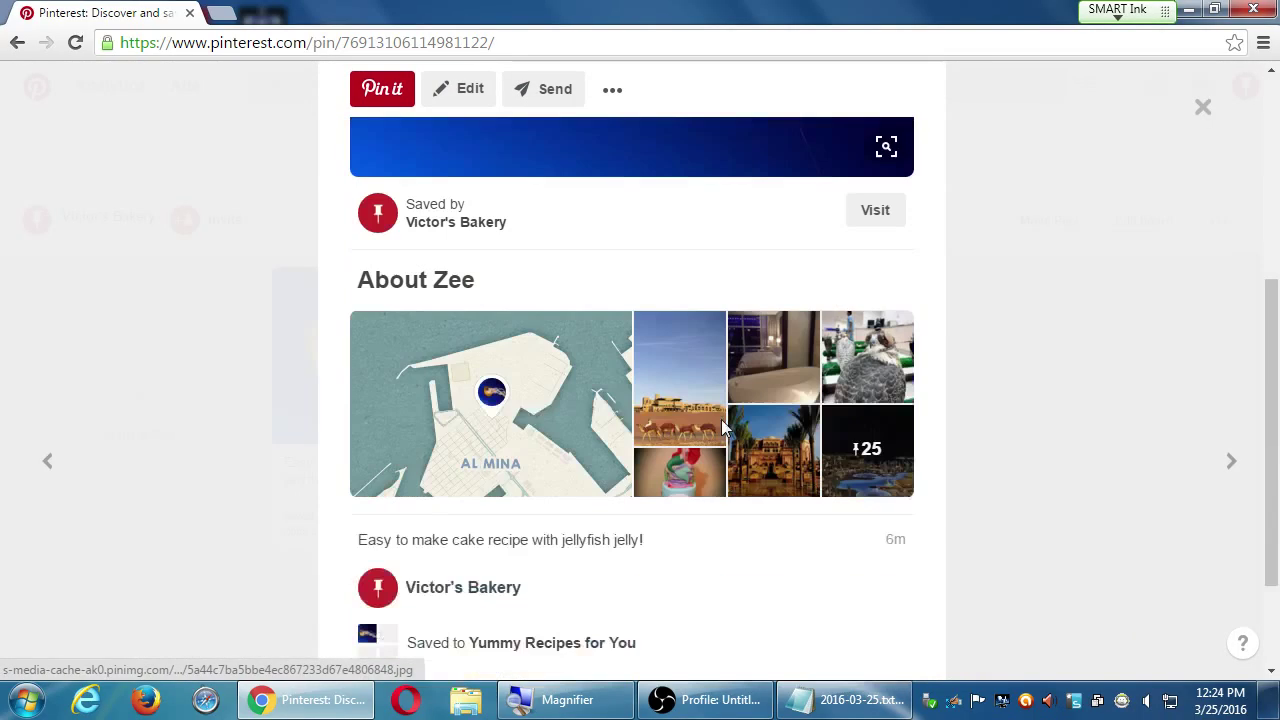
pyautogui.scroll(-8, 723, 427)
pyautogui.scroll(3, 718, 423)
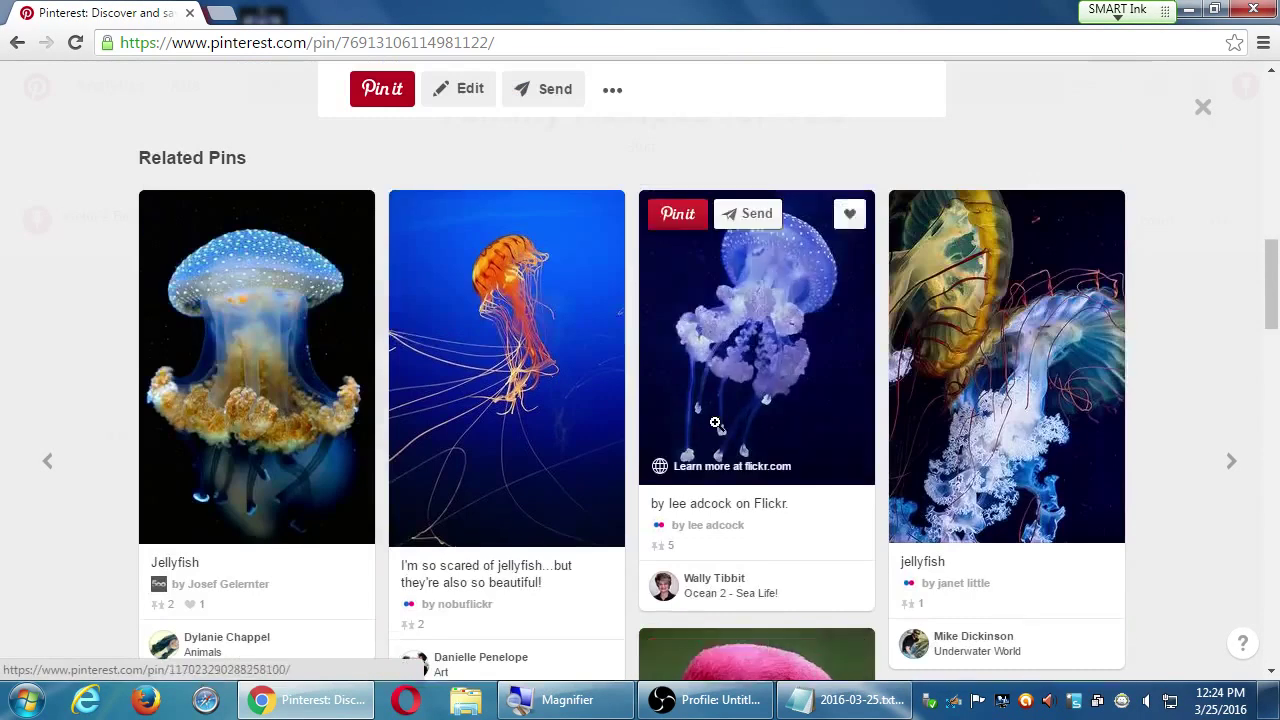
pyautogui.scroll(2, 716, 423)
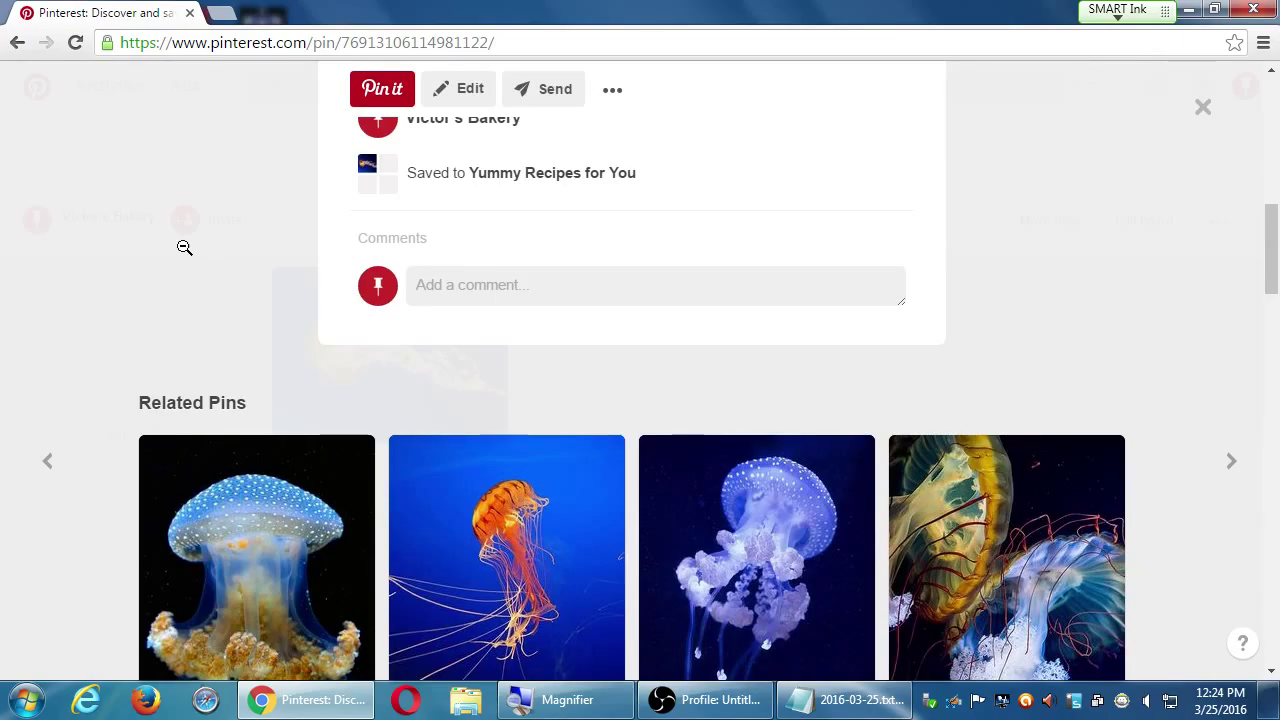
pyautogui.click(166, 218)
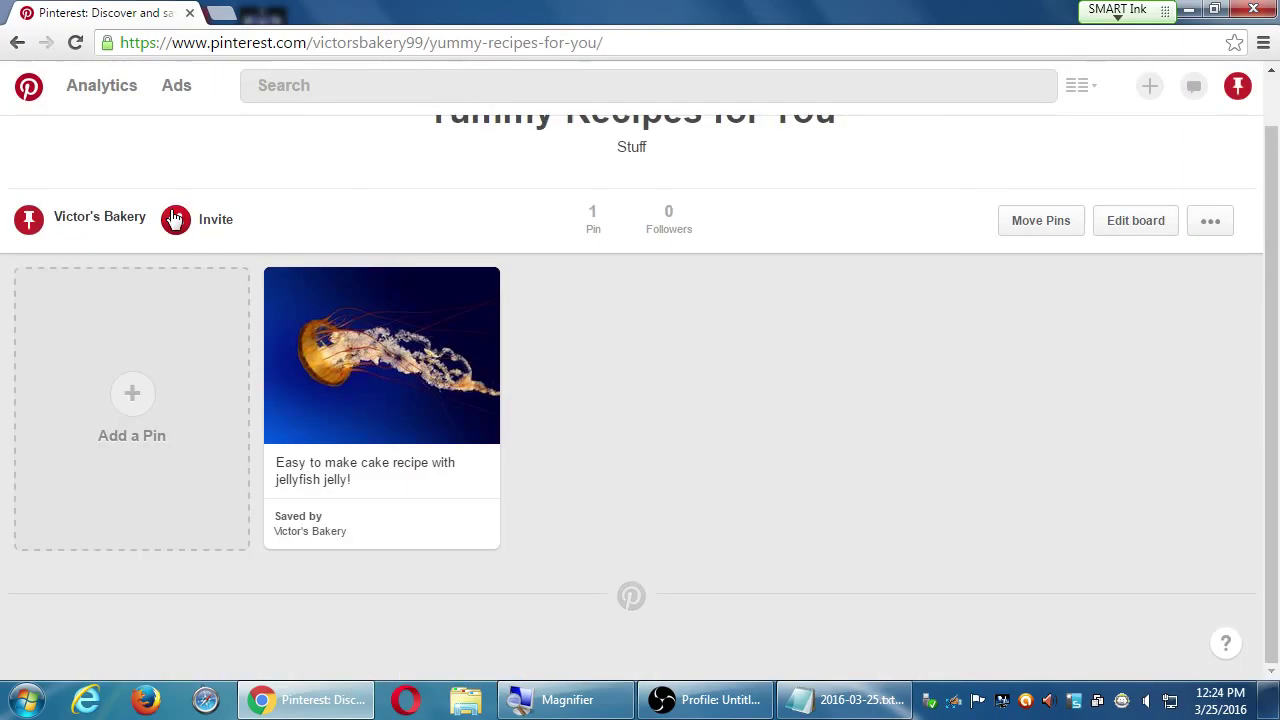
pyautogui.click(345, 330)
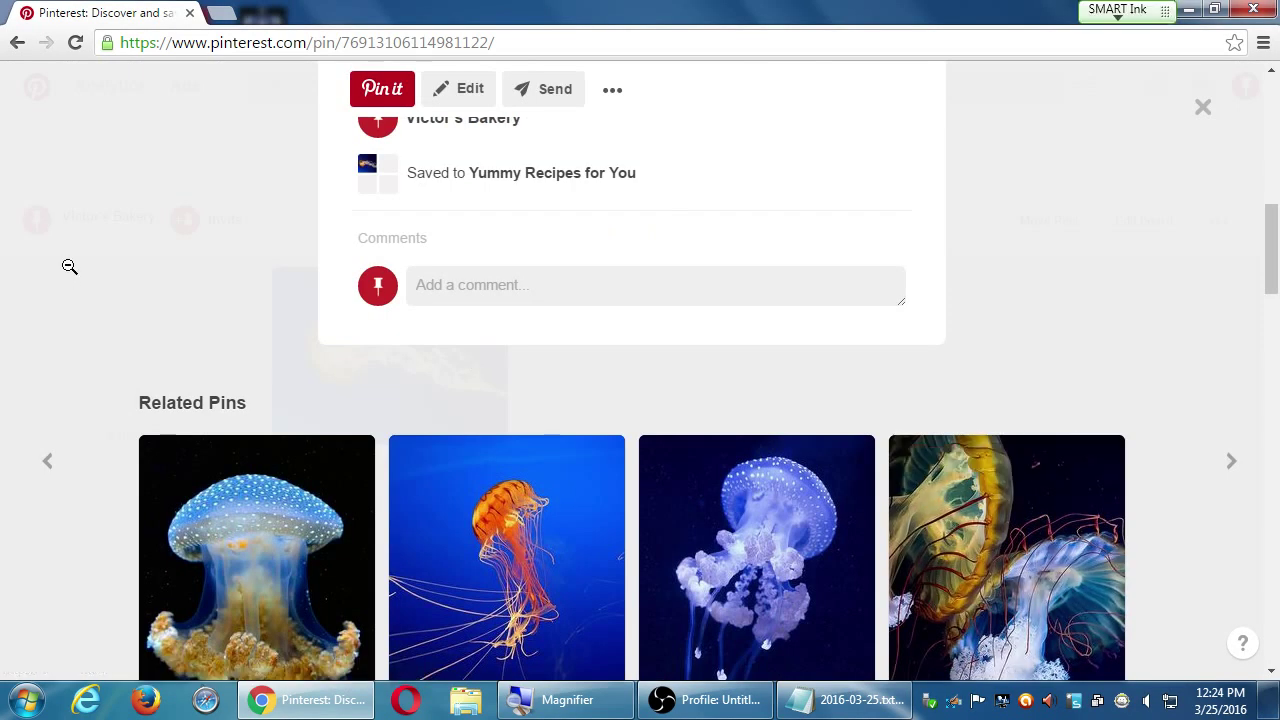
pyautogui.click(70, 266)
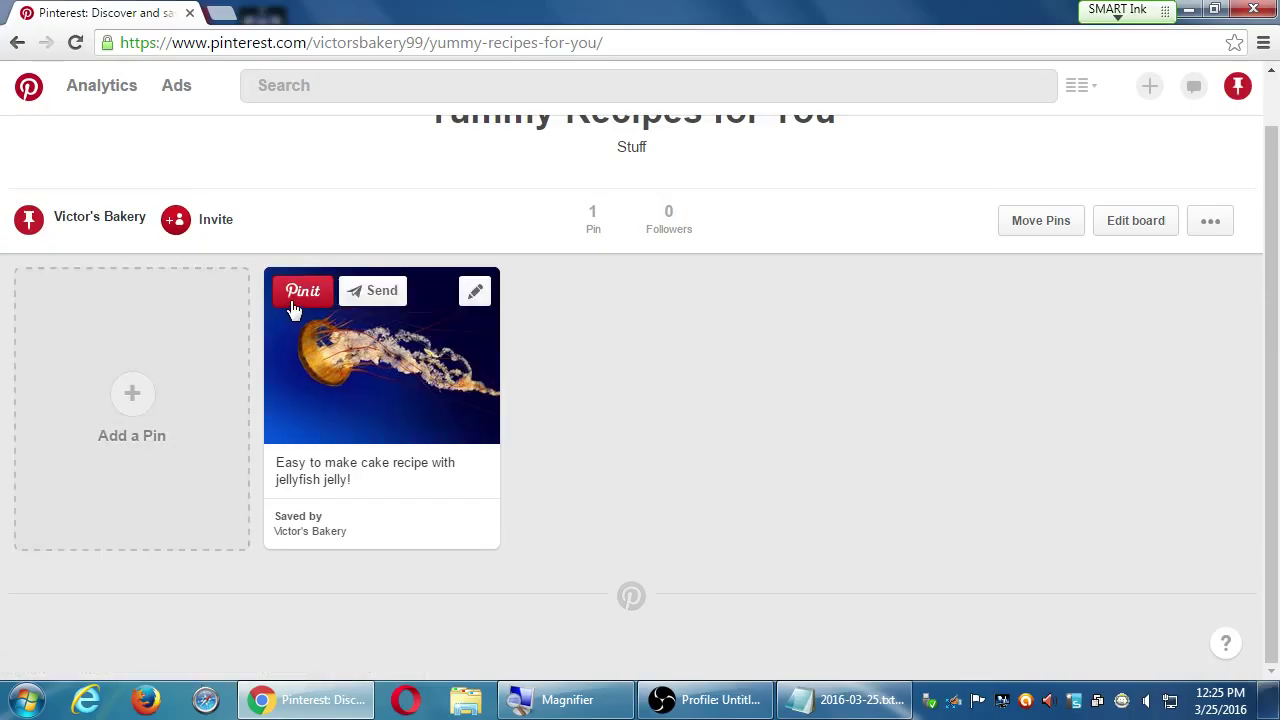
# Save the Delicious Easter Cocktails Recipes pin from the home feed to the Yummy Recipes for You board.
pyautogui.click(22, 100)
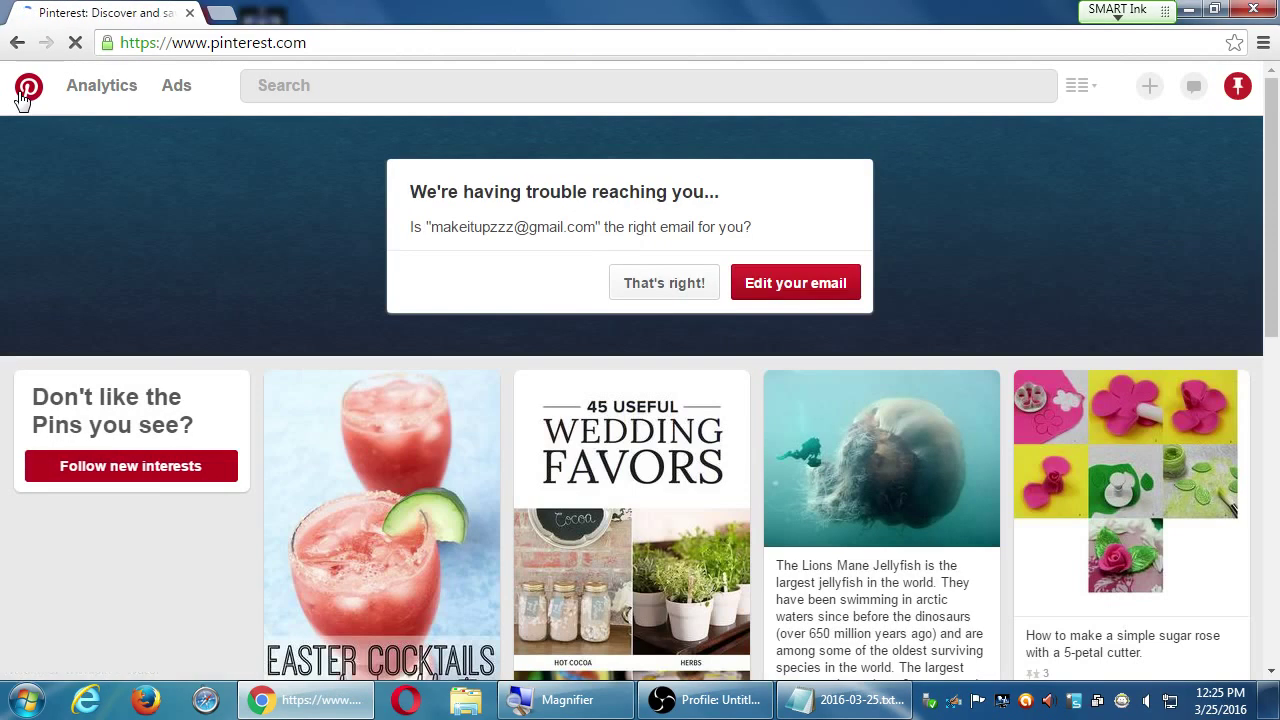
pyautogui.scroll(-2, 432, 526)
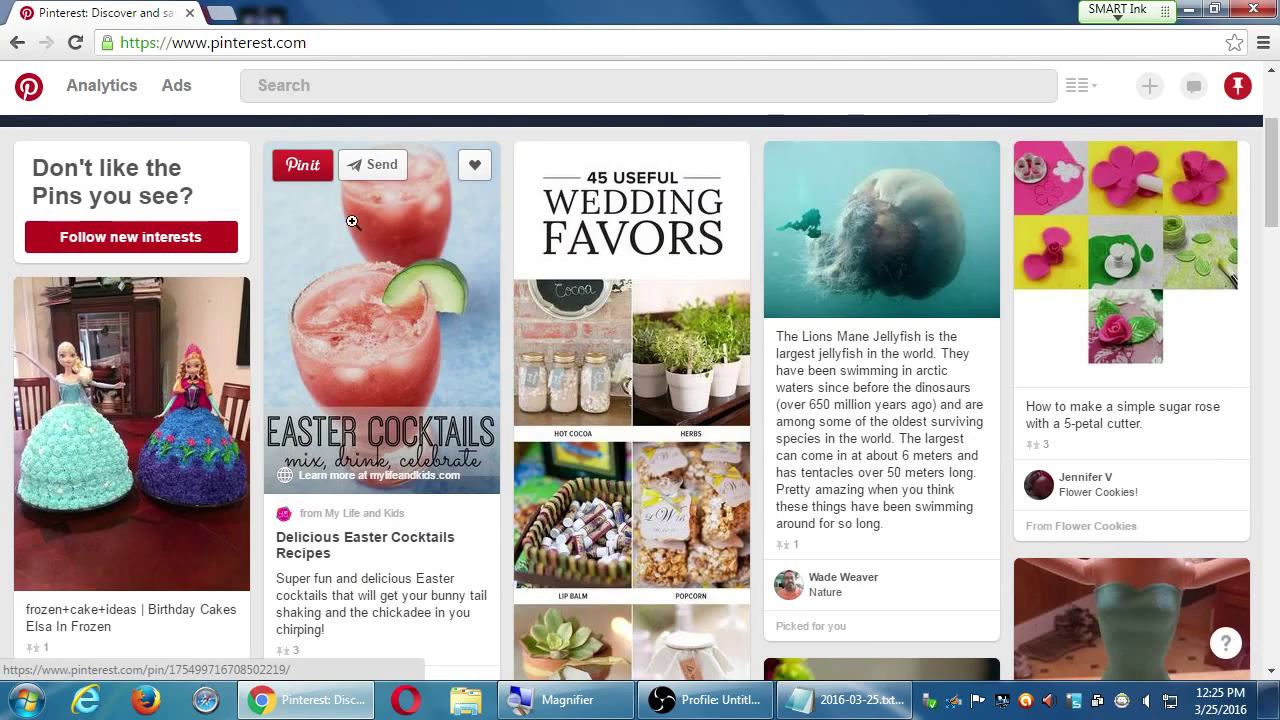
pyautogui.click(309, 176)
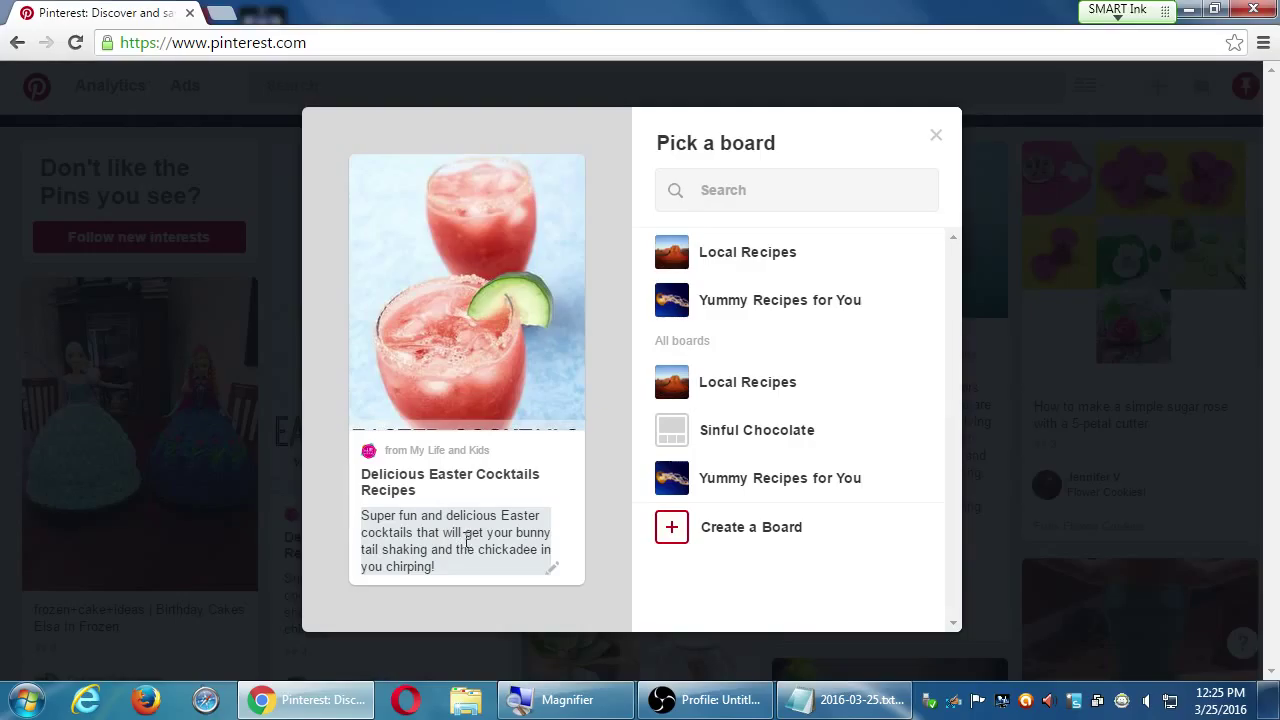
pyautogui.moveTo(876, 332)
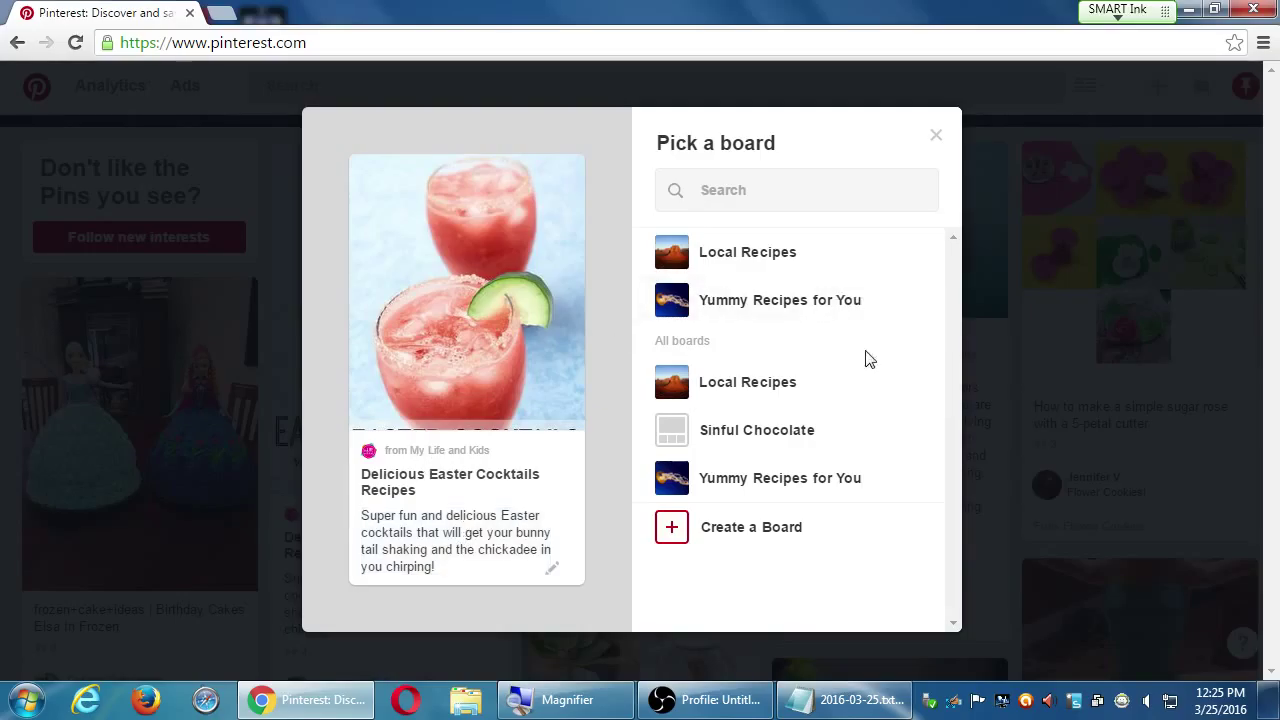
pyautogui.click(762, 488)
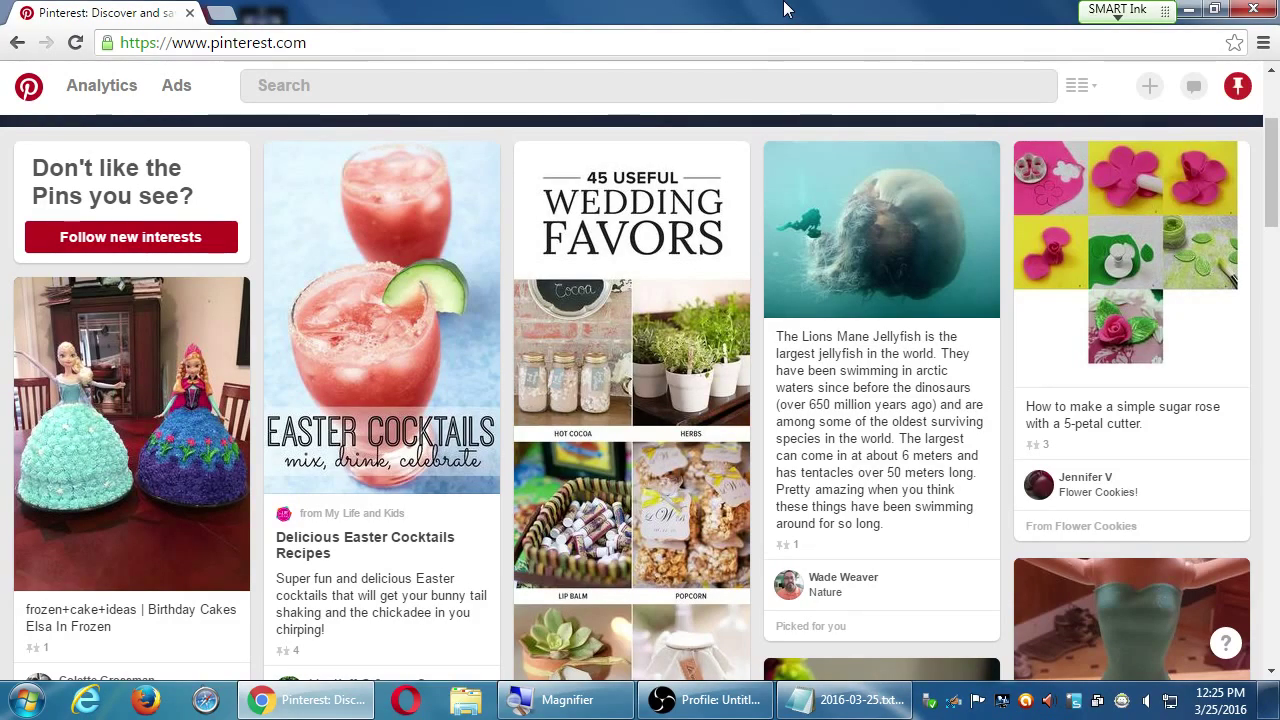
# Save the 45 Useful Wedding Favors pin to the Yummy Recipes for You board, replacing its description with placeholder text starting "sadfkljfdsakjfdsjkdfsj kjdskj".
pyautogui.click(640, 310)
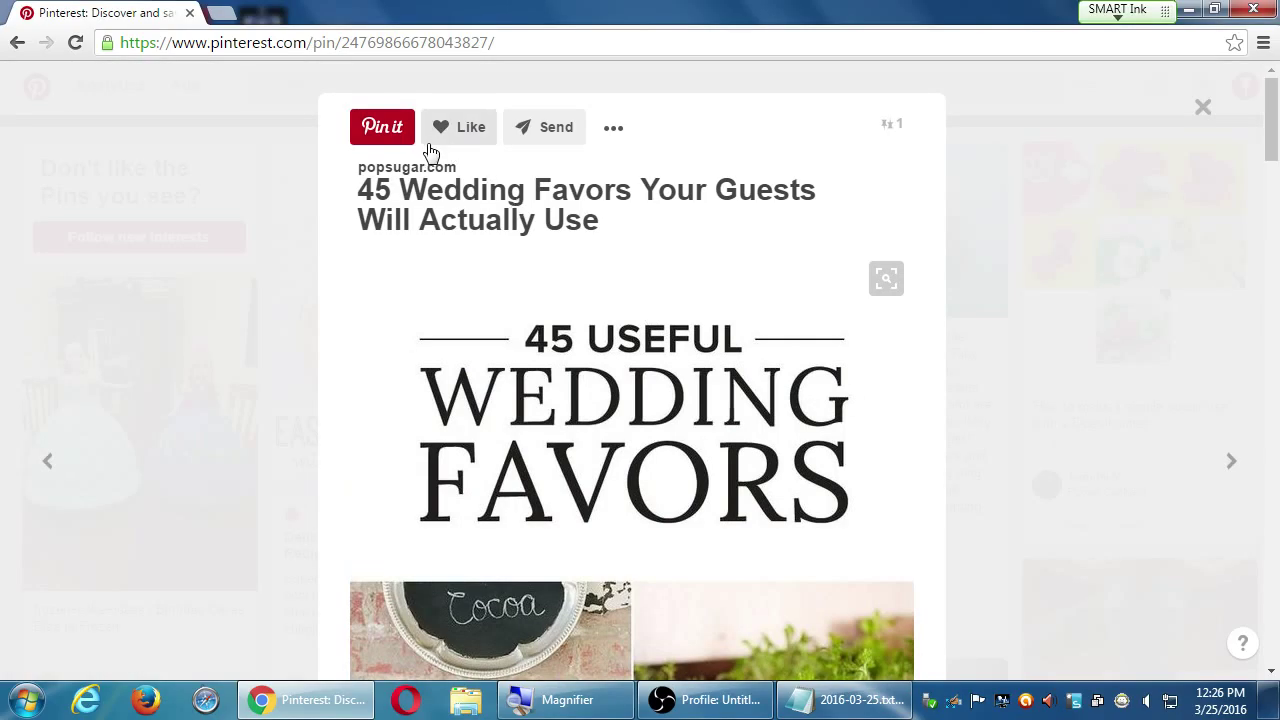
pyautogui.press('Escape')
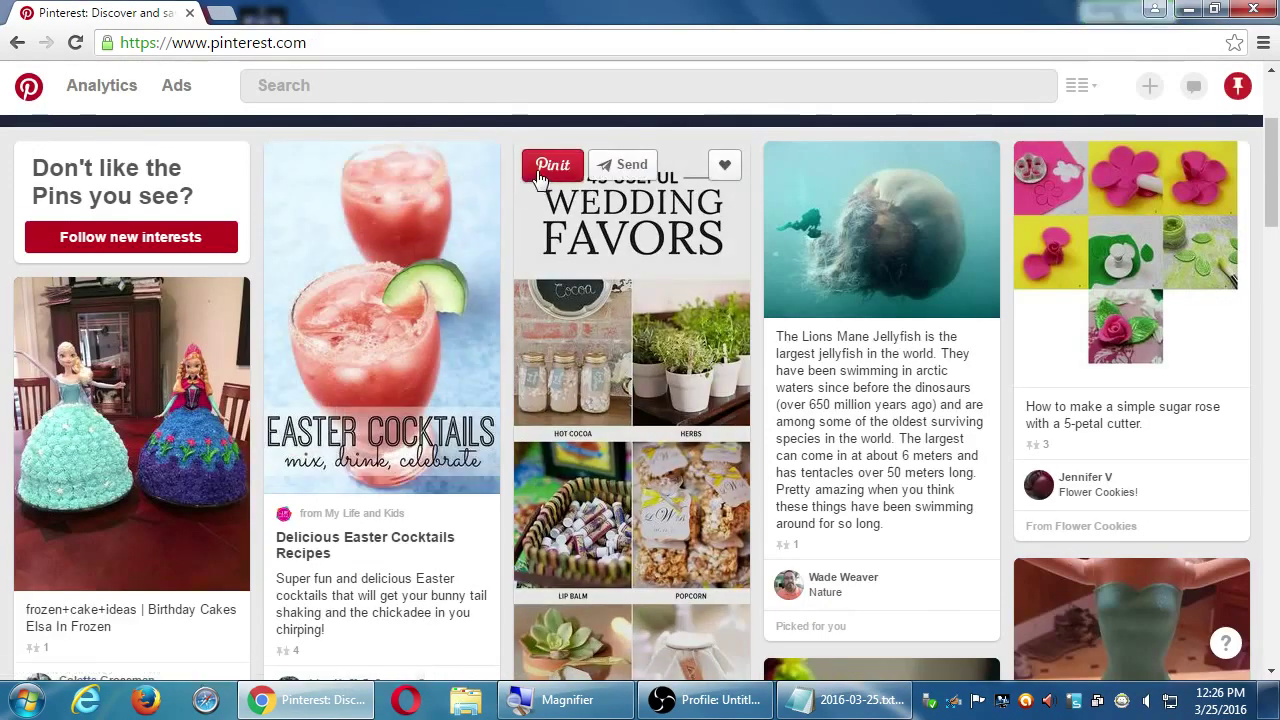
pyautogui.click(545, 165)
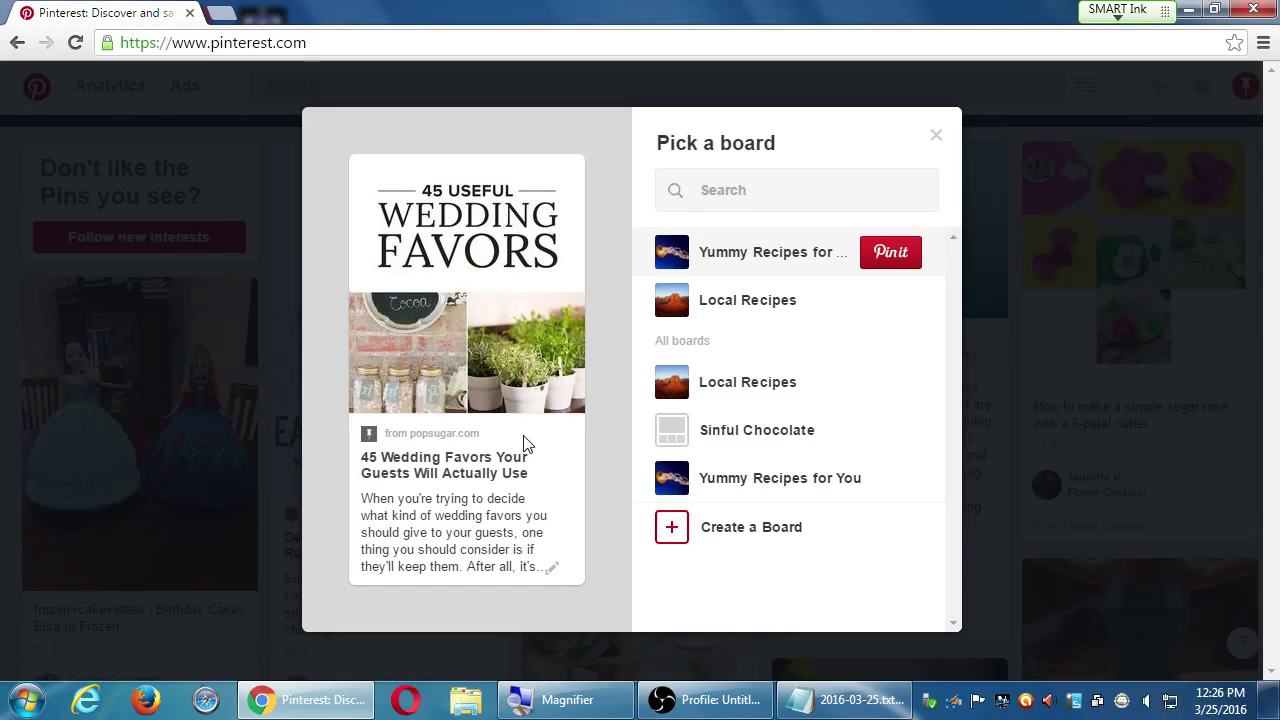
pyautogui.click(495, 543)
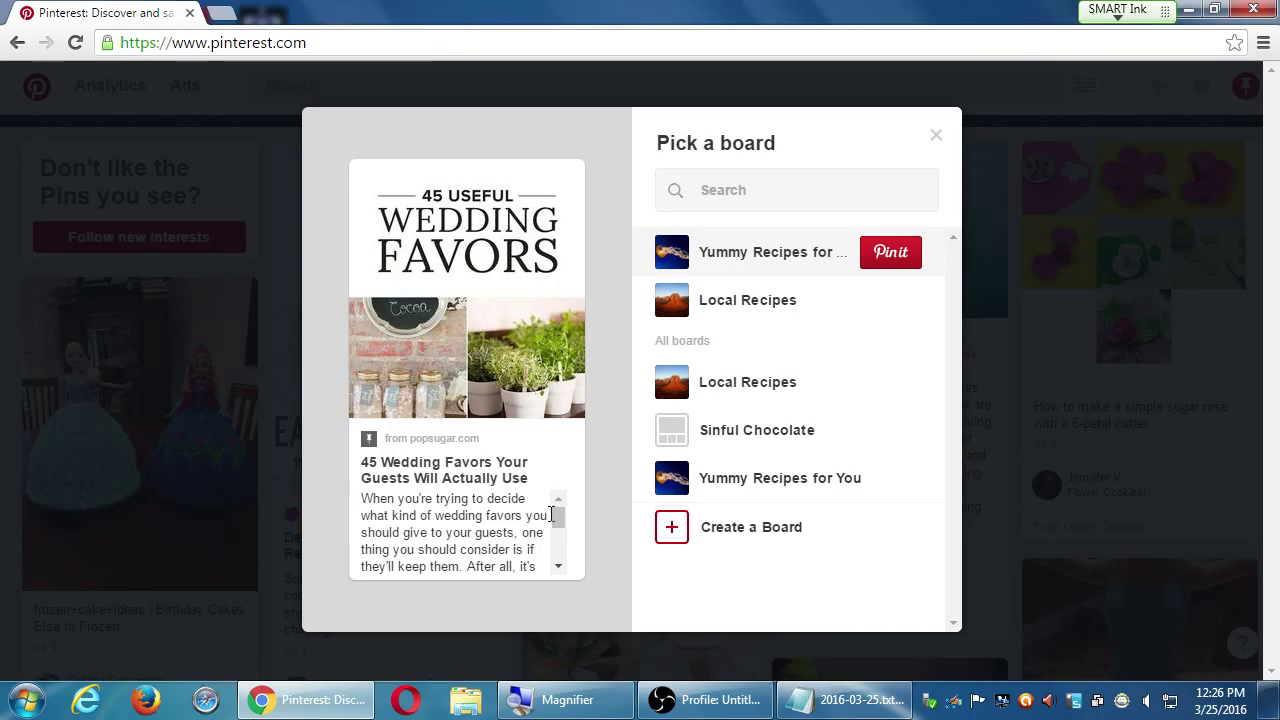
pyautogui.scroll(-3, 550, 530)
pyautogui.scroll(1, 550, 540)
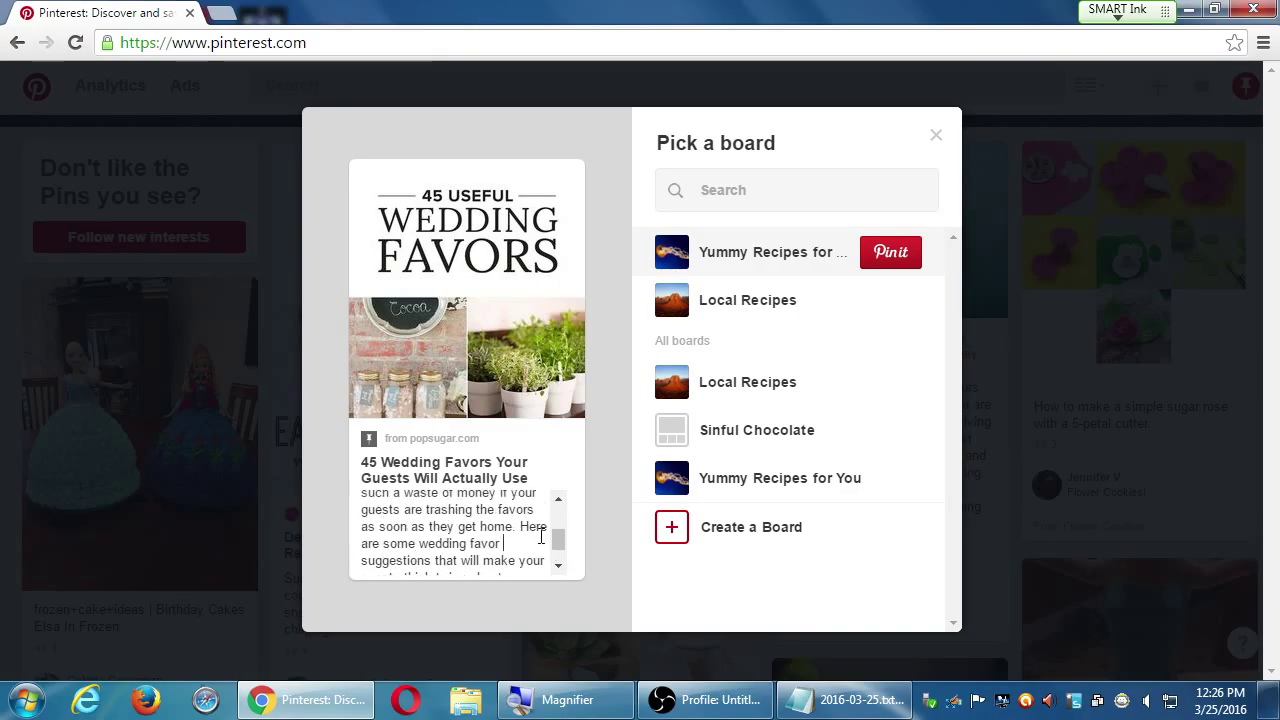
pyautogui.hotkey('ctrl', 'a')
pyautogui.press('BackSpace')
pyautogui.write('sadfkljfdsakjfdsjkdfs')
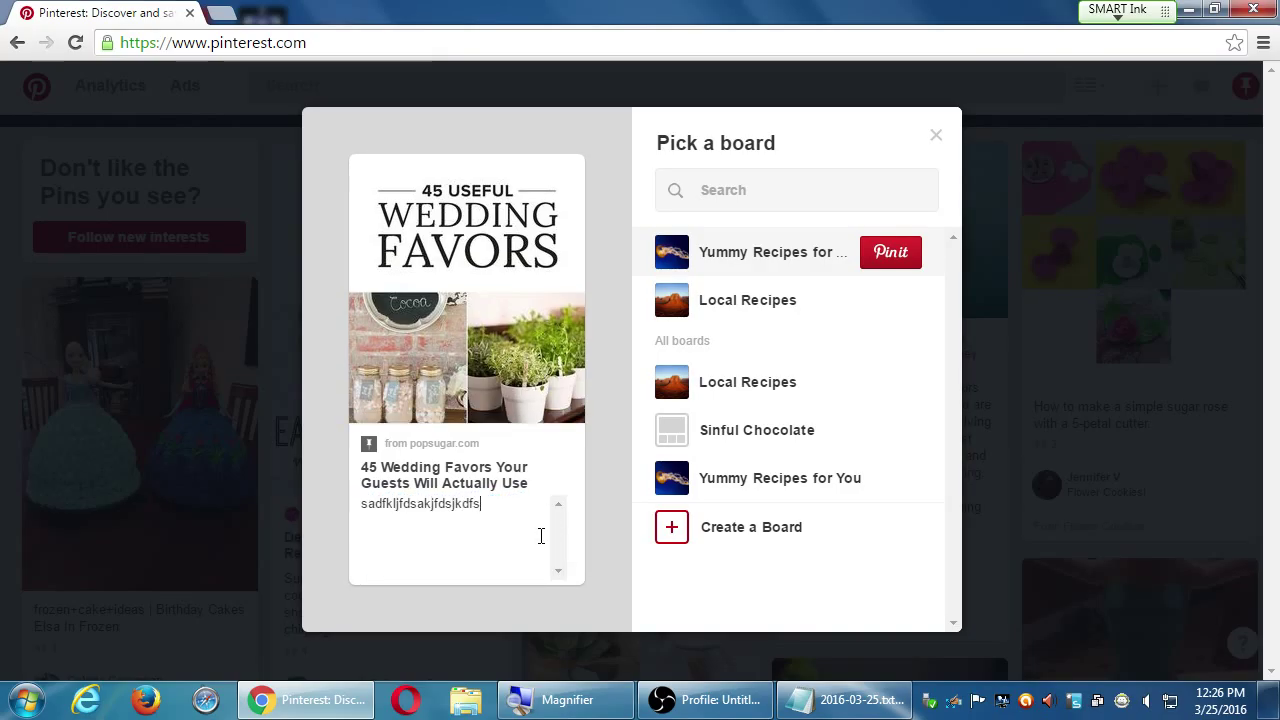
pyautogui.write('j kjdskj fdkjdf fdkj fdkj fdkjdf kdfj dfkjdf ')
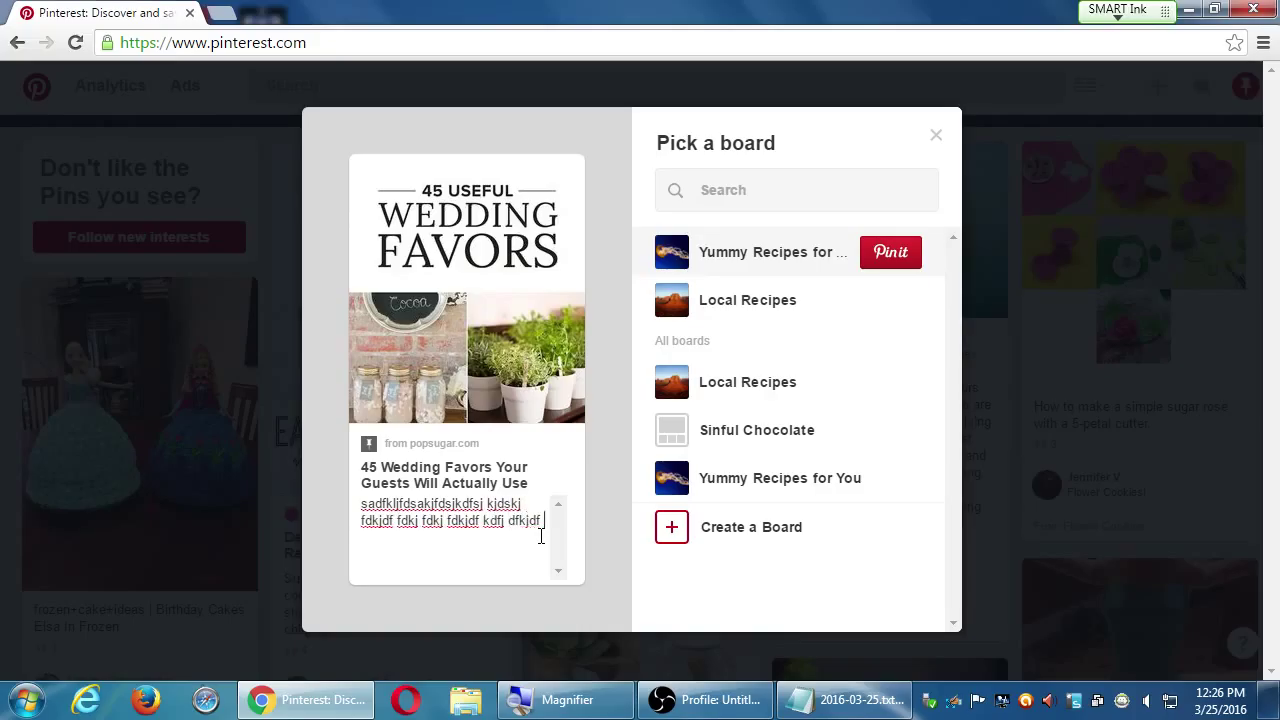
pyautogui.write('kdfj dkfj dfkdf jkdfj df')
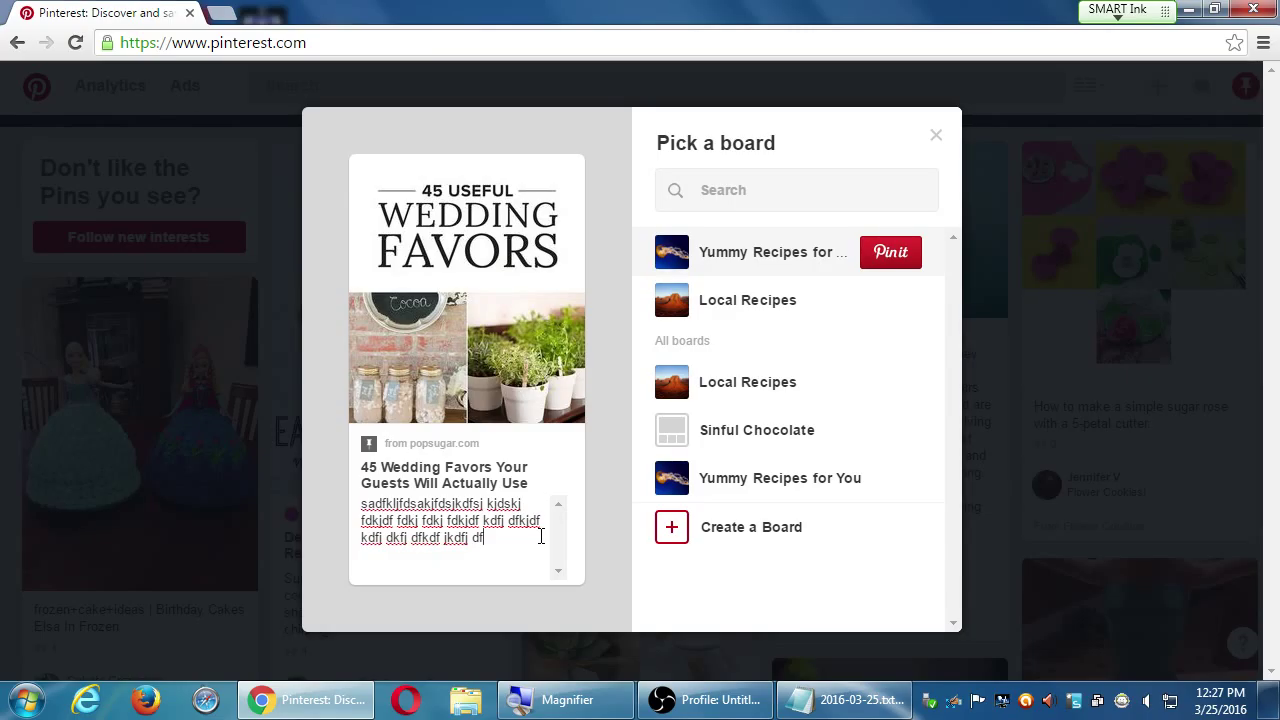
pyautogui.click(889, 255)
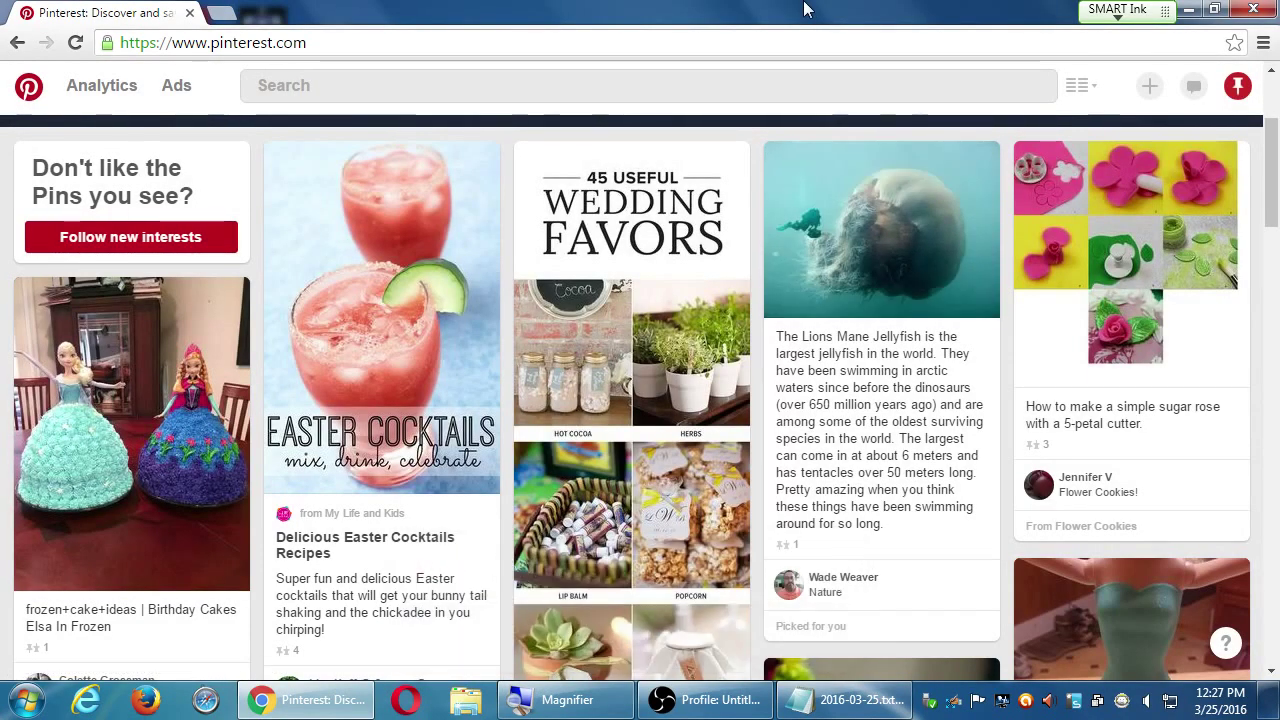
# Check the boards on the bakery's profile and view the contents of the Local Recipes board.
pyautogui.moveTo(1249, 89)
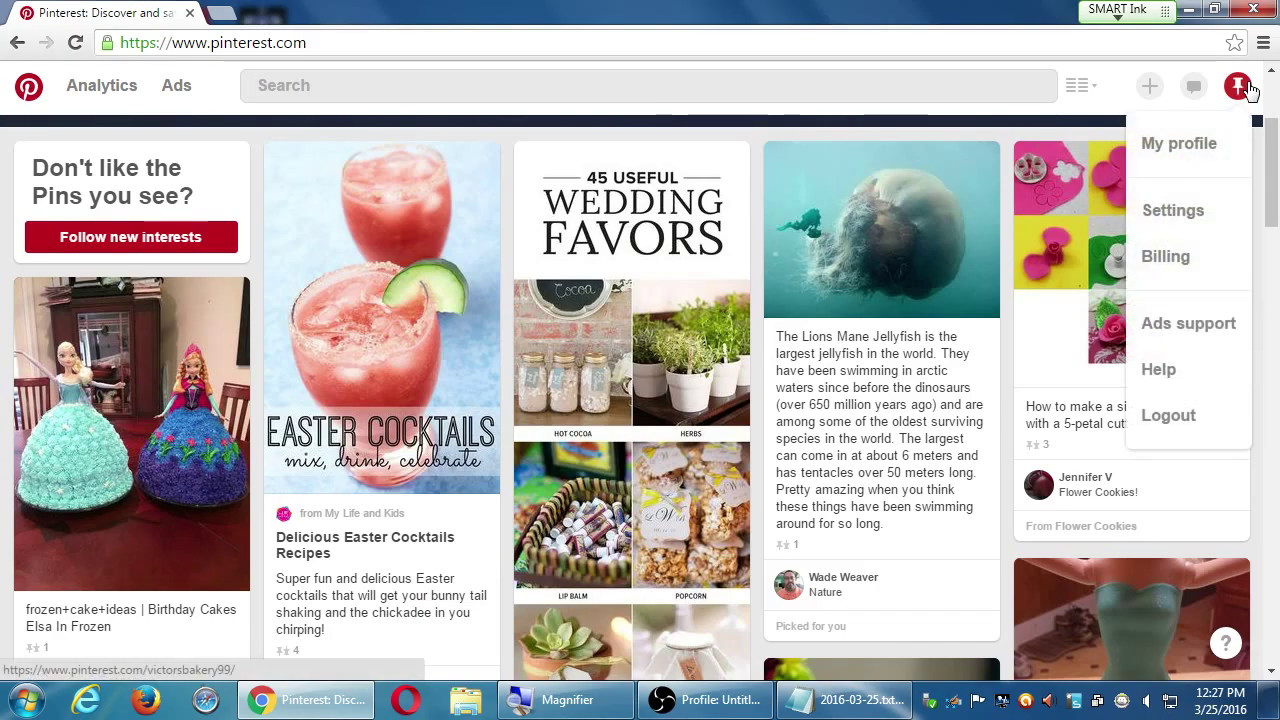
pyautogui.click(1192, 142)
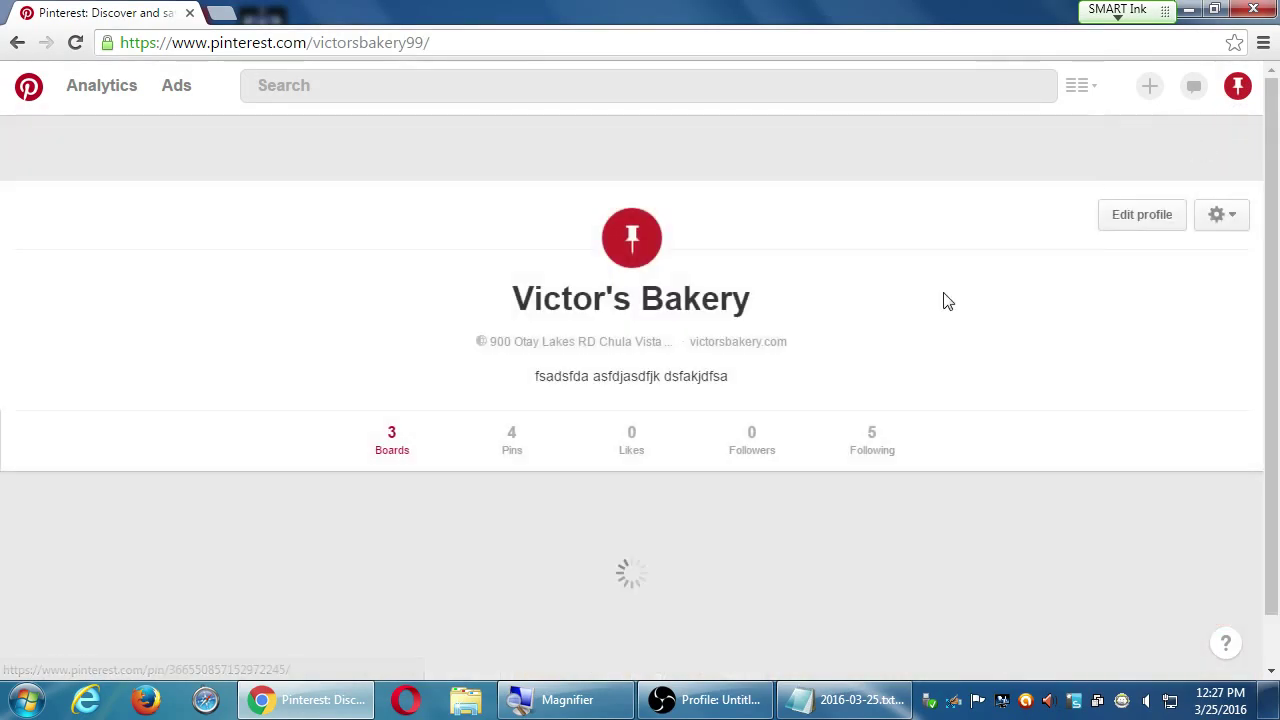
pyautogui.scroll(-2, 846, 406)
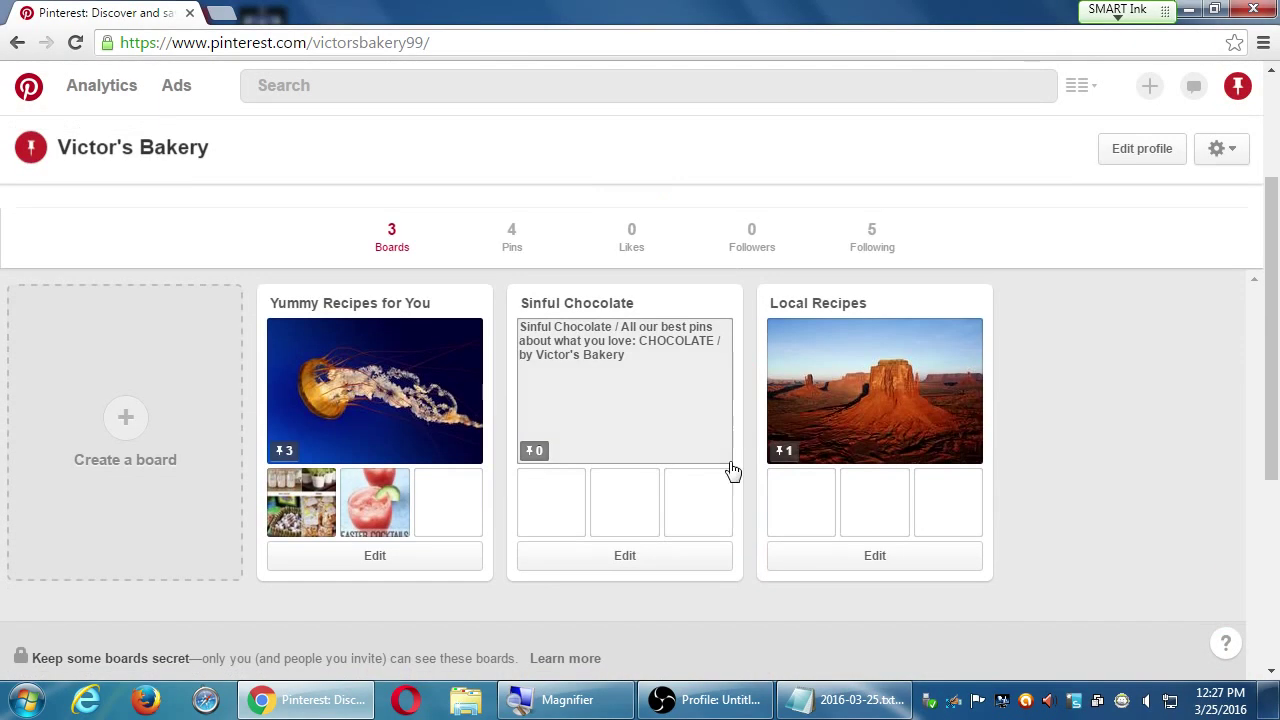
pyautogui.click(853, 429)
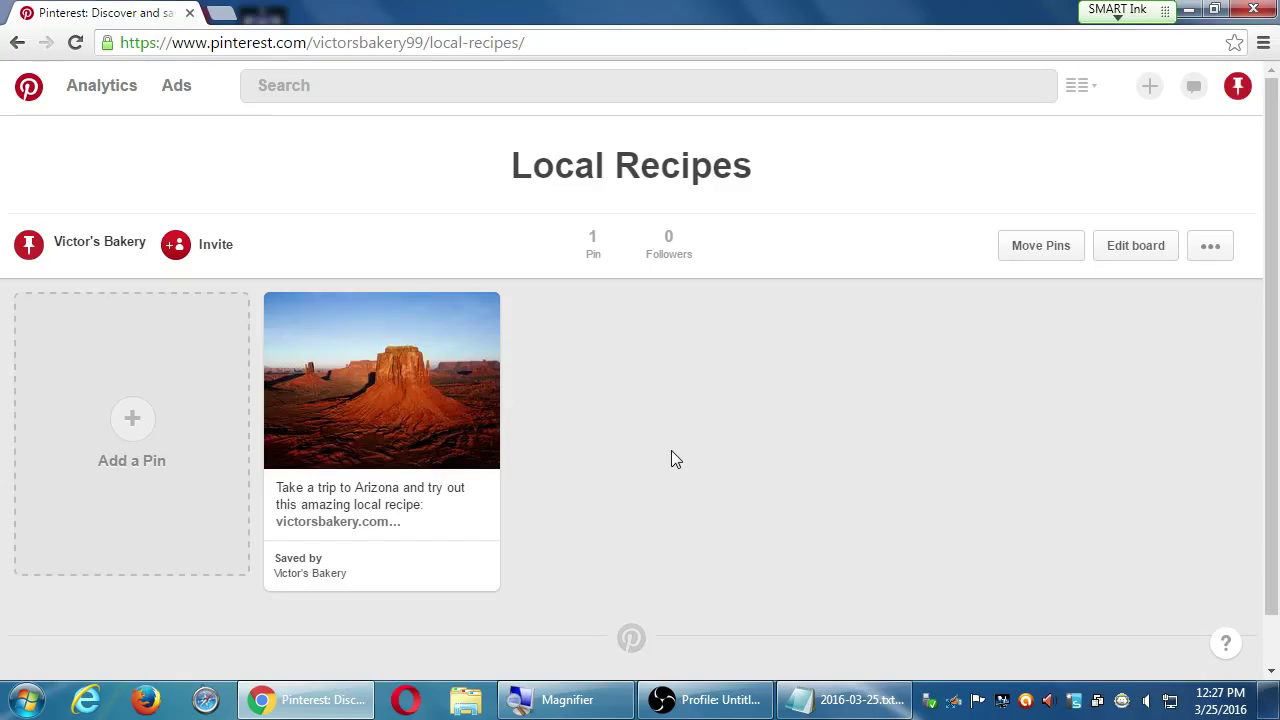
pyautogui.moveTo(352, 466)
pyautogui.moveTo(494, 457)
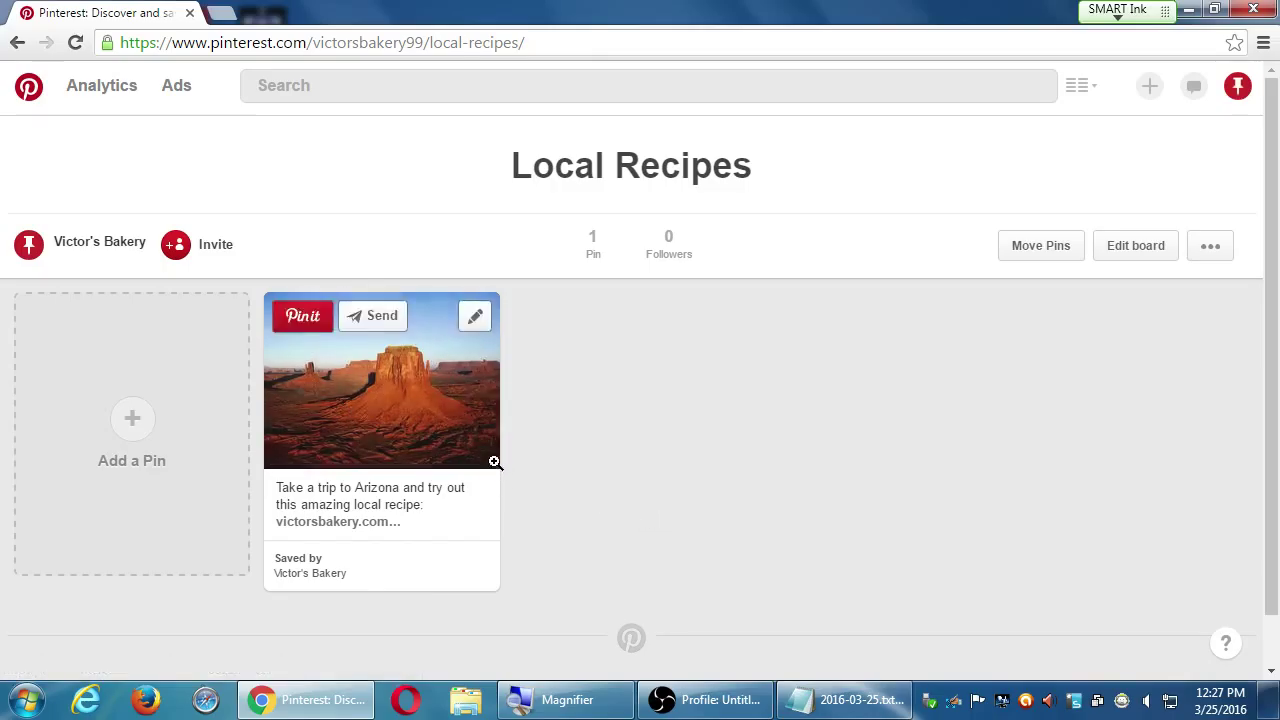
# Examine the Arizona pin's detail page, including its options, place section, description, comments area and edit form, and return to the board.
pyautogui.click(391, 417)
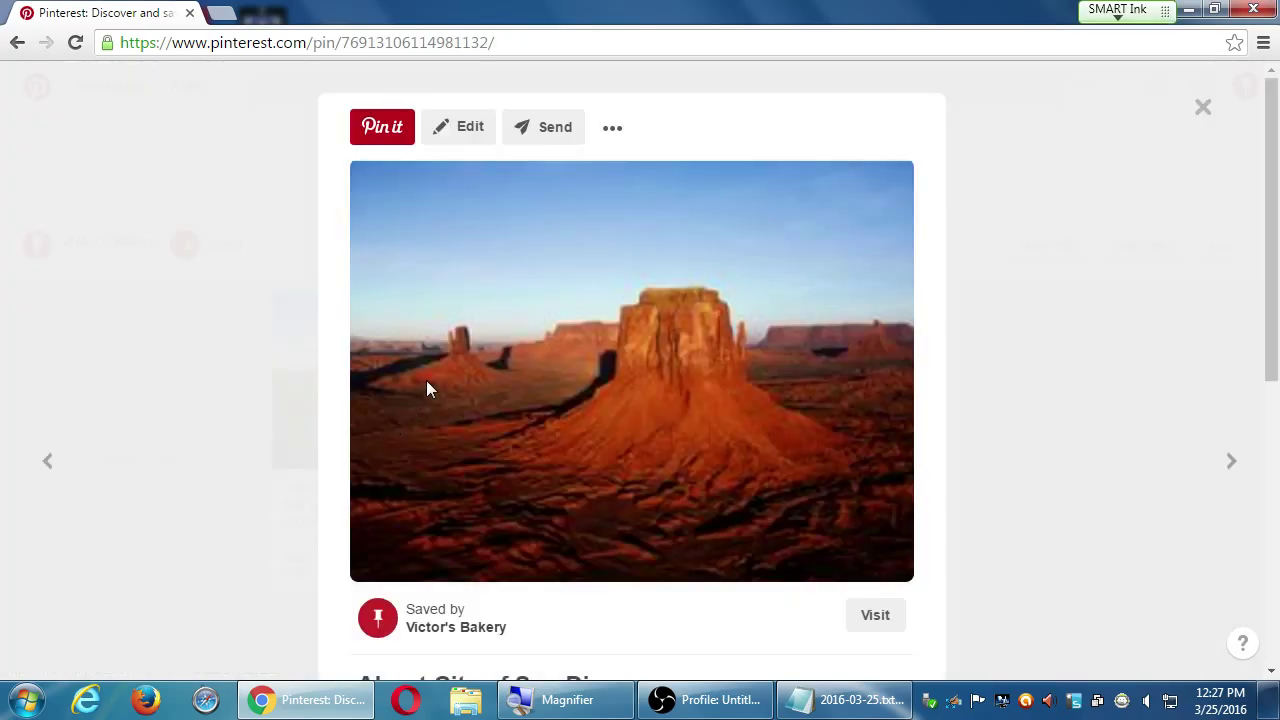
pyautogui.scroll(-5, 477, 427)
pyautogui.scroll(5, 477, 423)
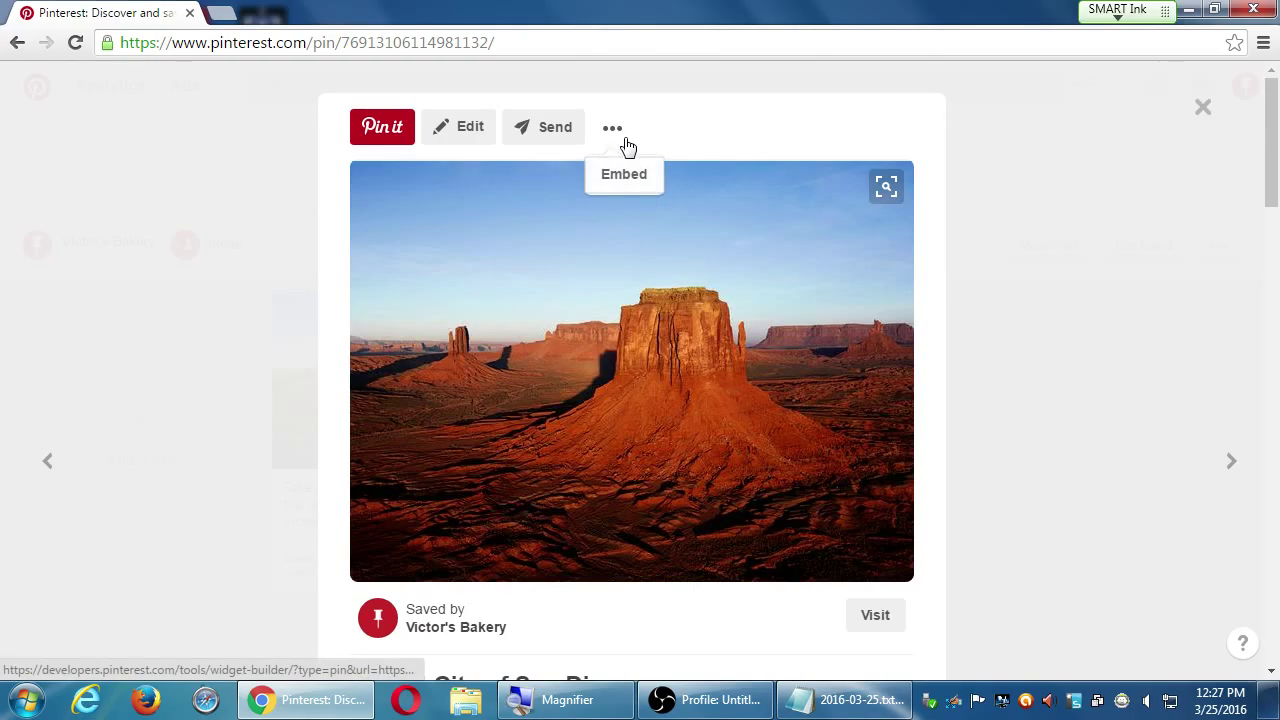
pyautogui.scroll(-4, 694, 429)
pyautogui.scroll(-2, 660, 483)
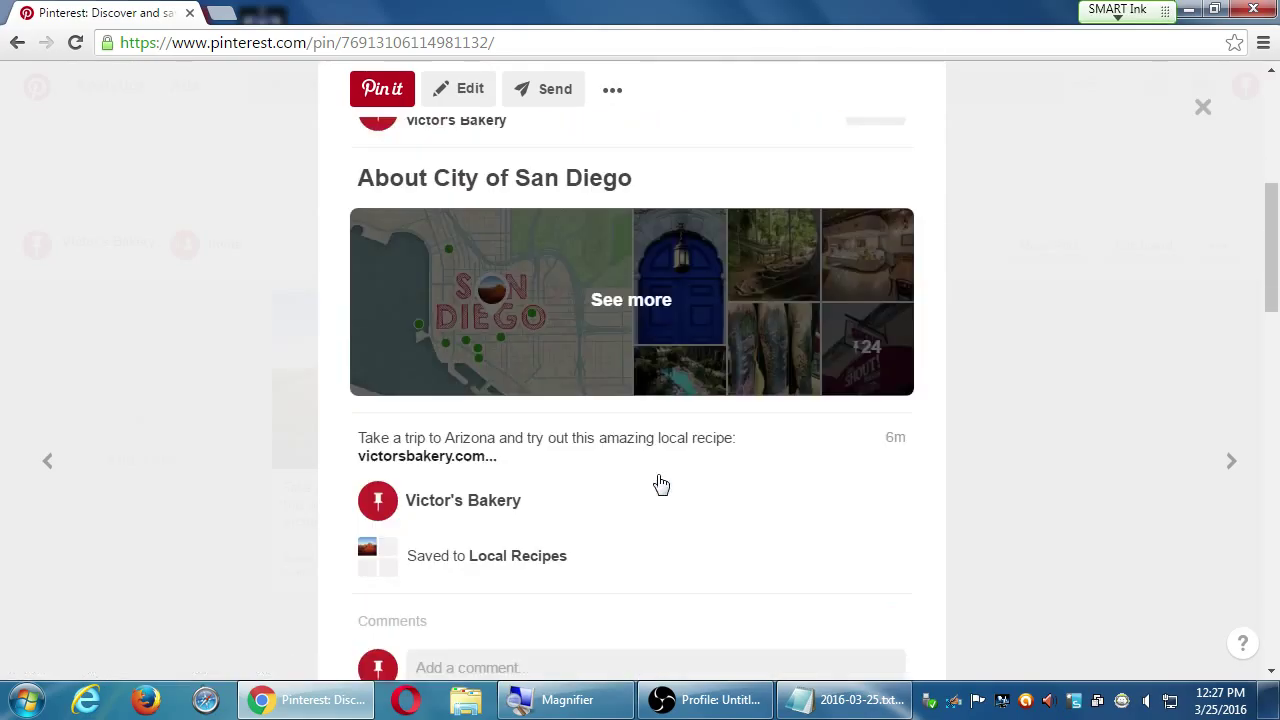
pyautogui.scroll(-2, 658, 480)
pyautogui.scroll(8, 658, 480)
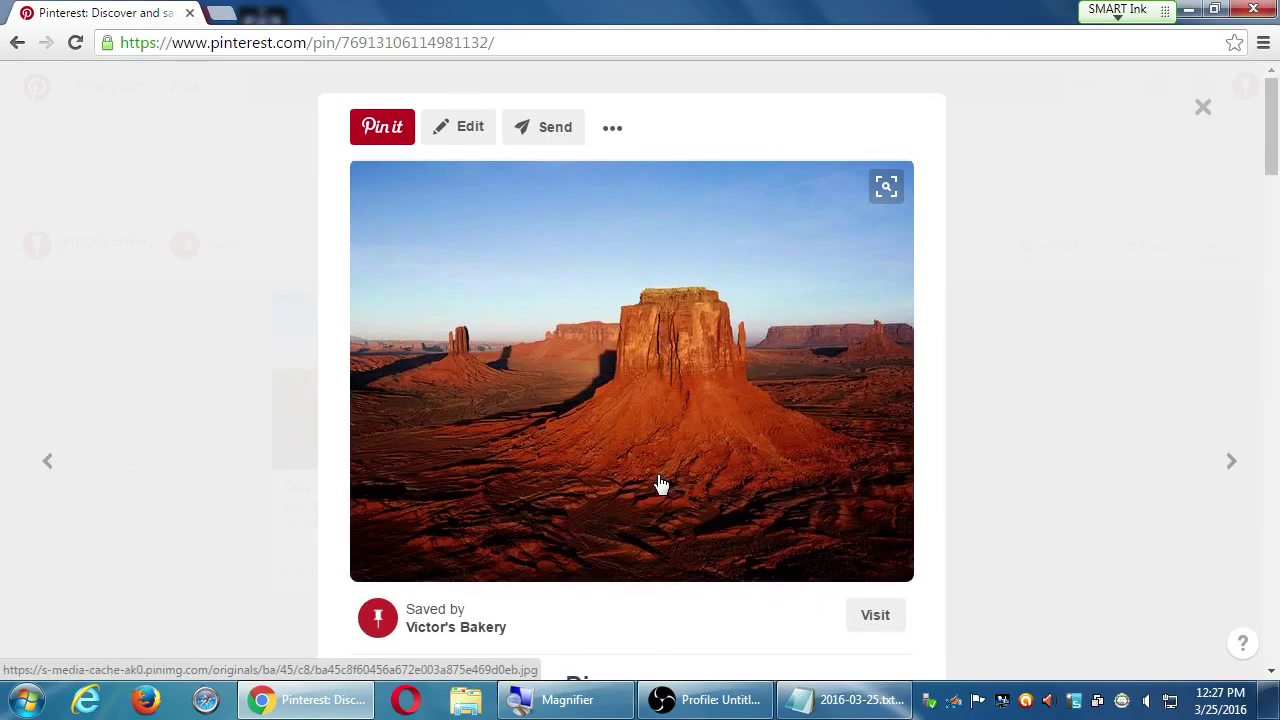
pyautogui.click(443, 126)
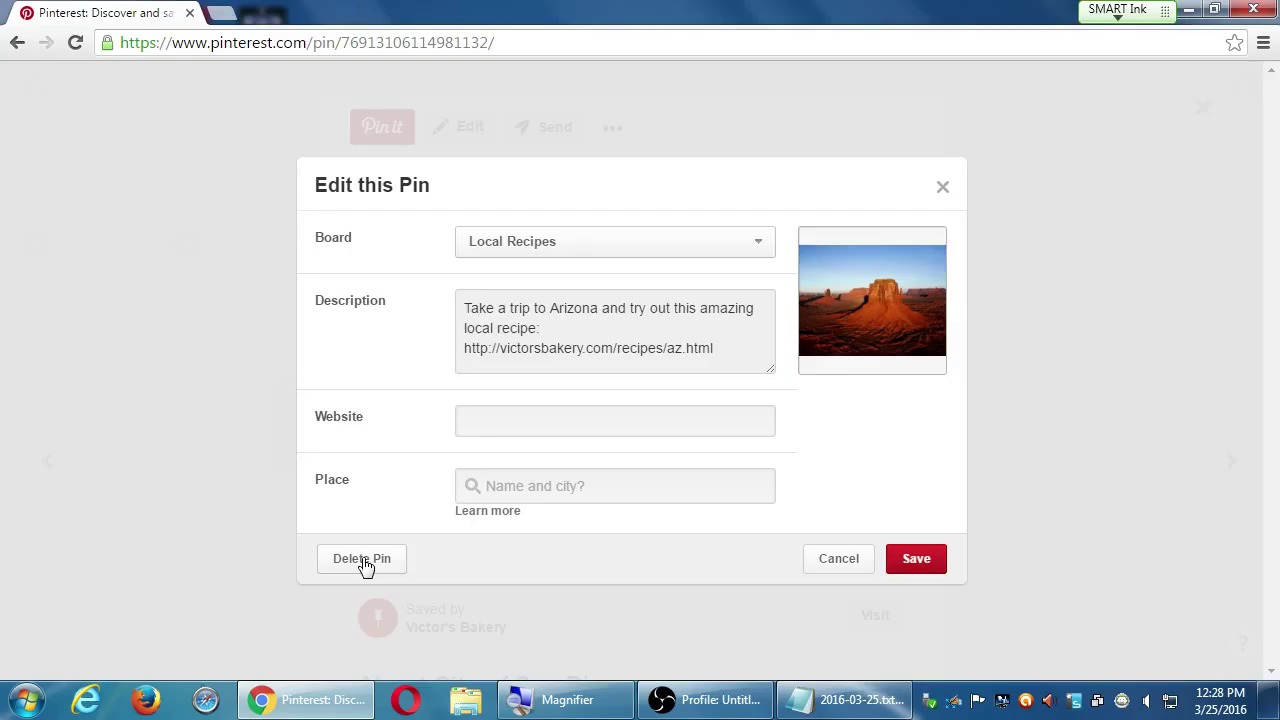
pyautogui.click(362, 559)
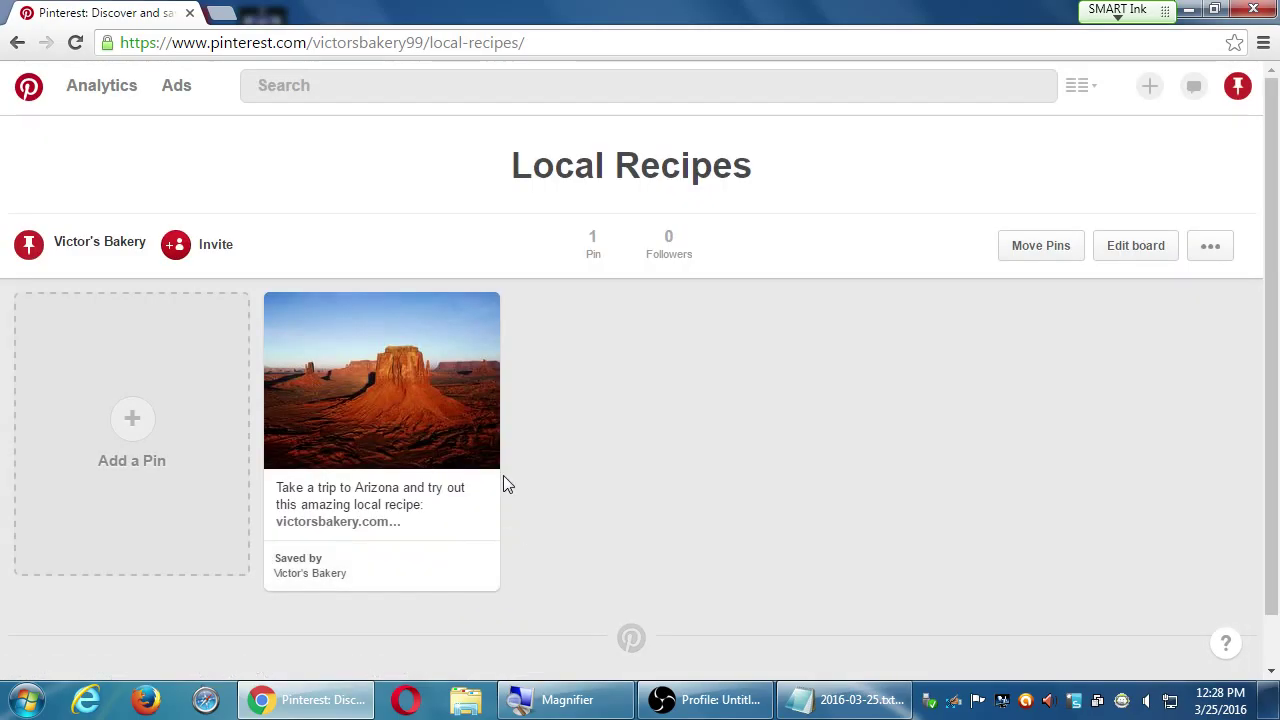
# Reopen the Arizona pin, view its full-size image in a separate tab and return to the pin's detail page.
pyautogui.click(397, 460)
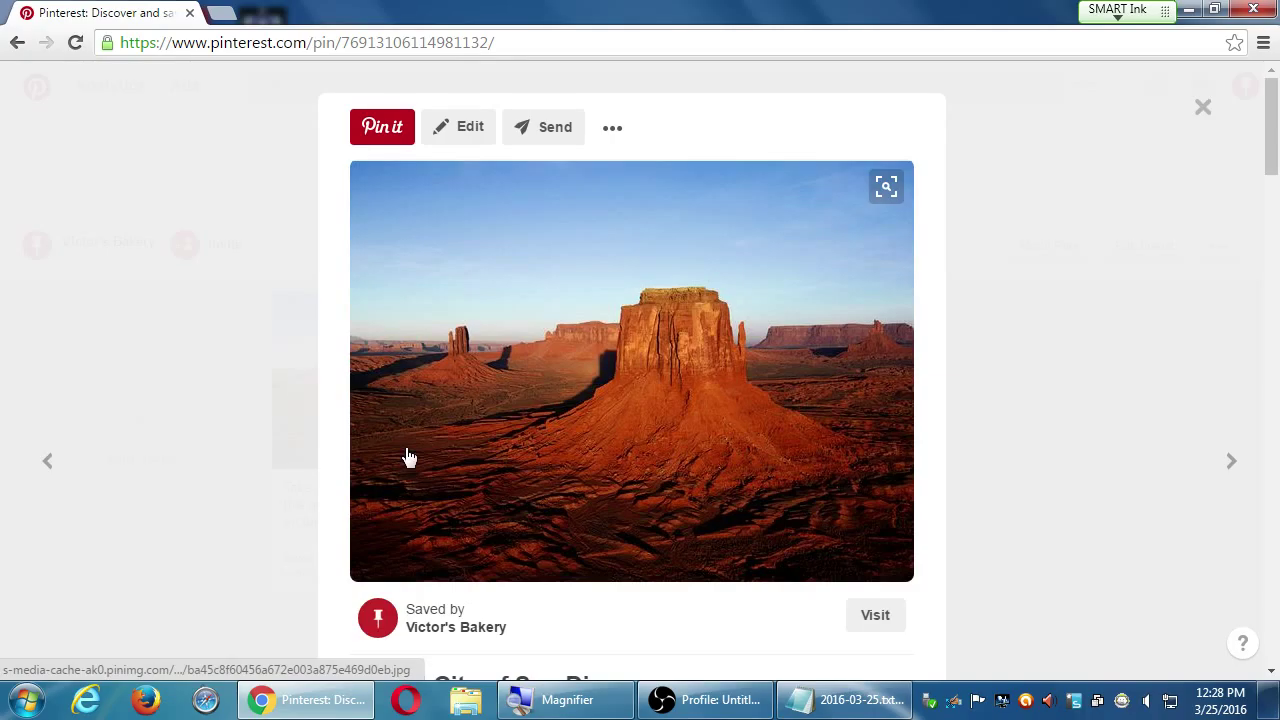
pyautogui.click(409, 457)
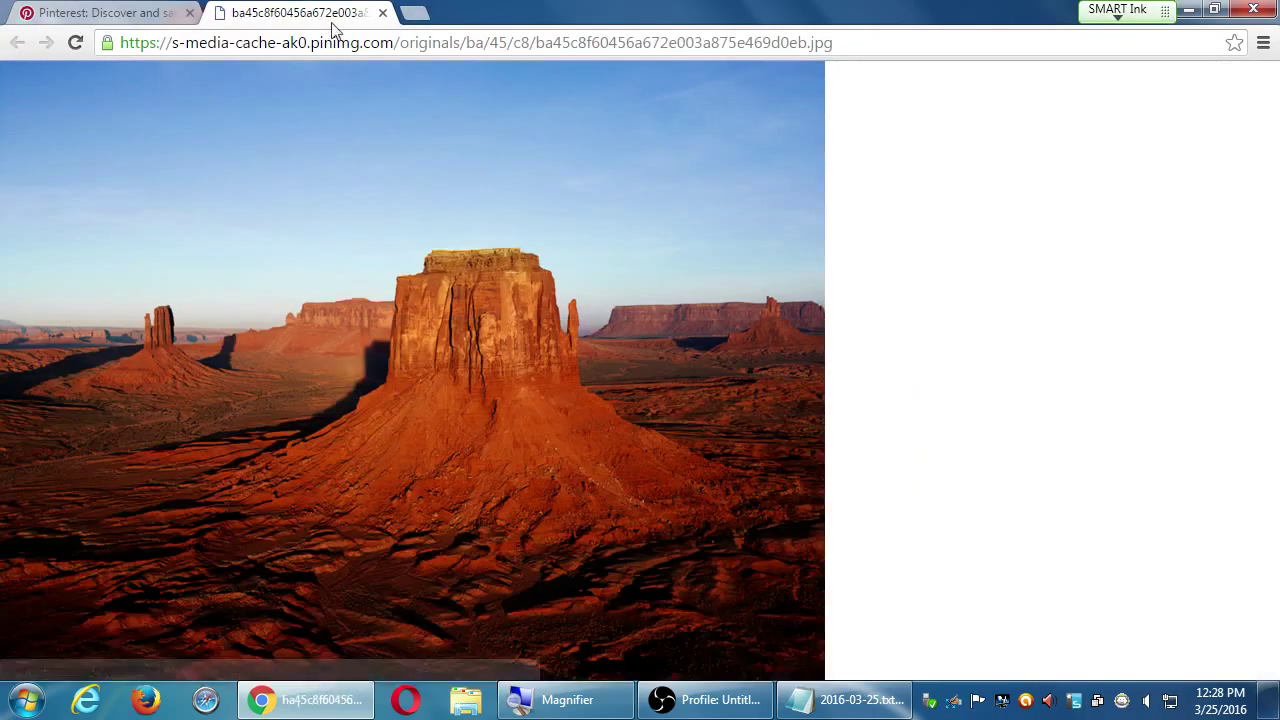
pyautogui.click(381, 13)
pyautogui.scroll(-3, 466, 617)
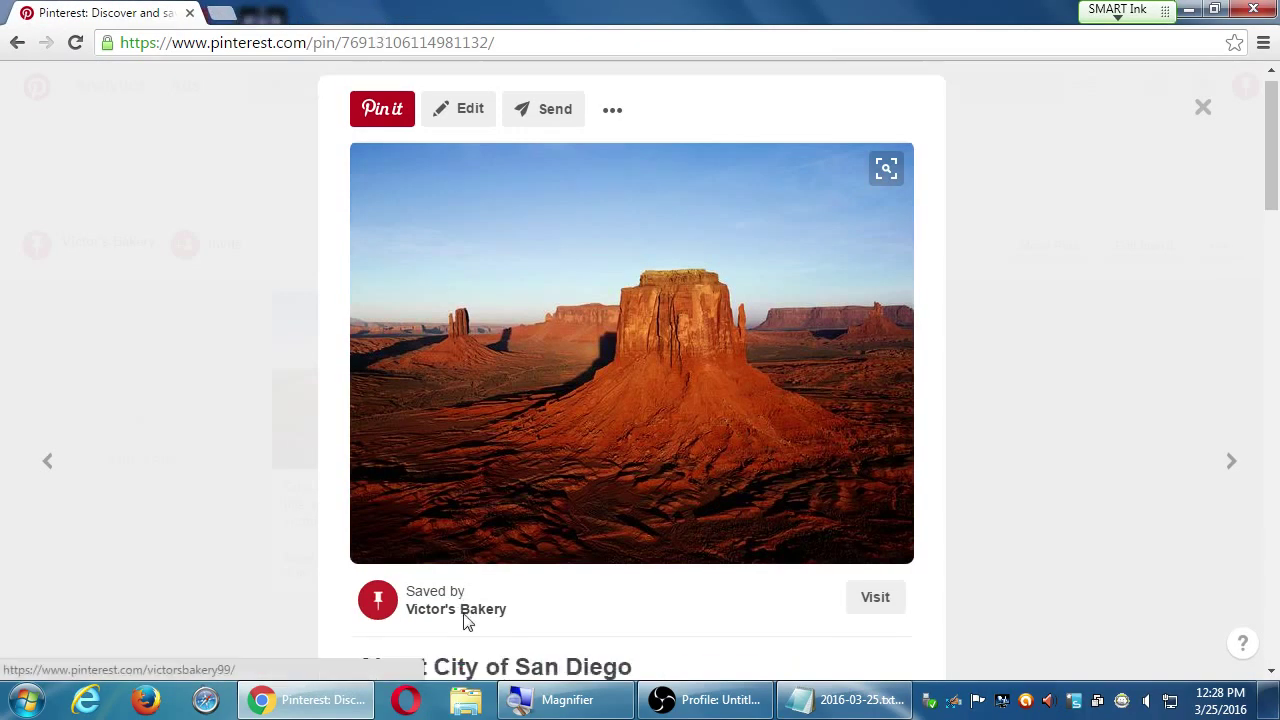
# Check the Arizona pin's place map and description, and return to the Local Recipes board.
pyautogui.scroll(-1, 514, 349)
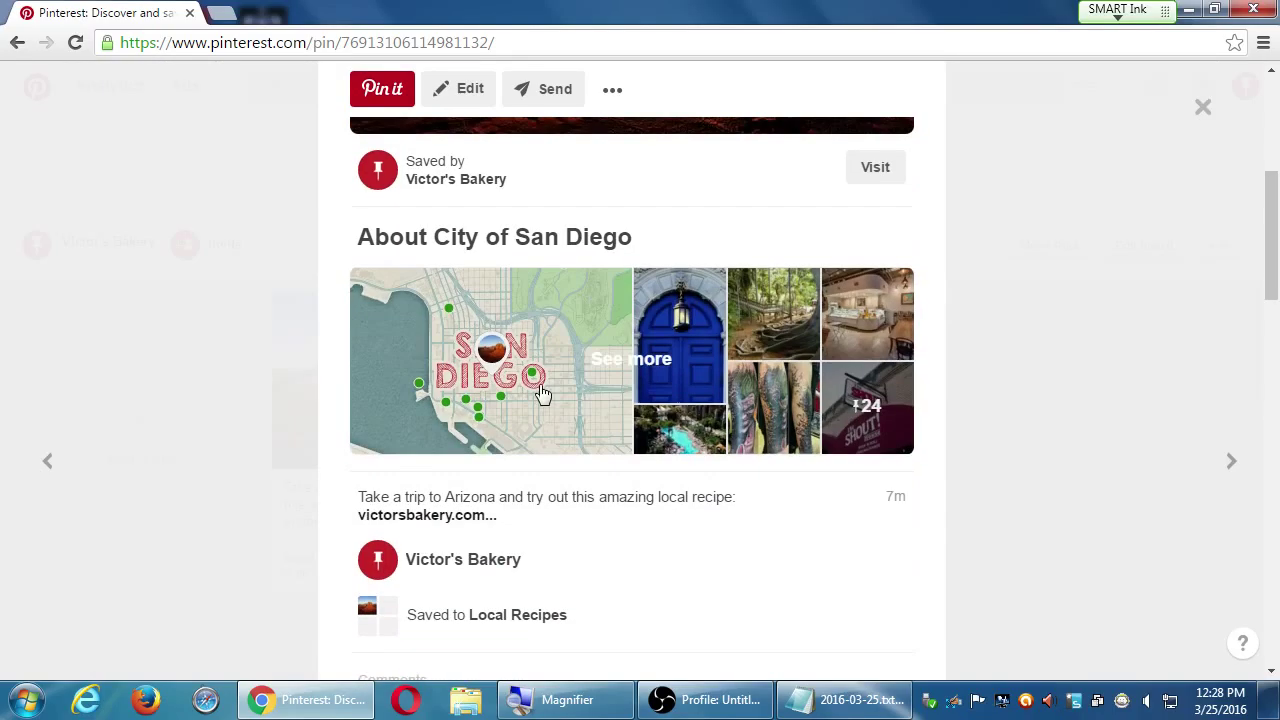
pyautogui.click(1093, 465)
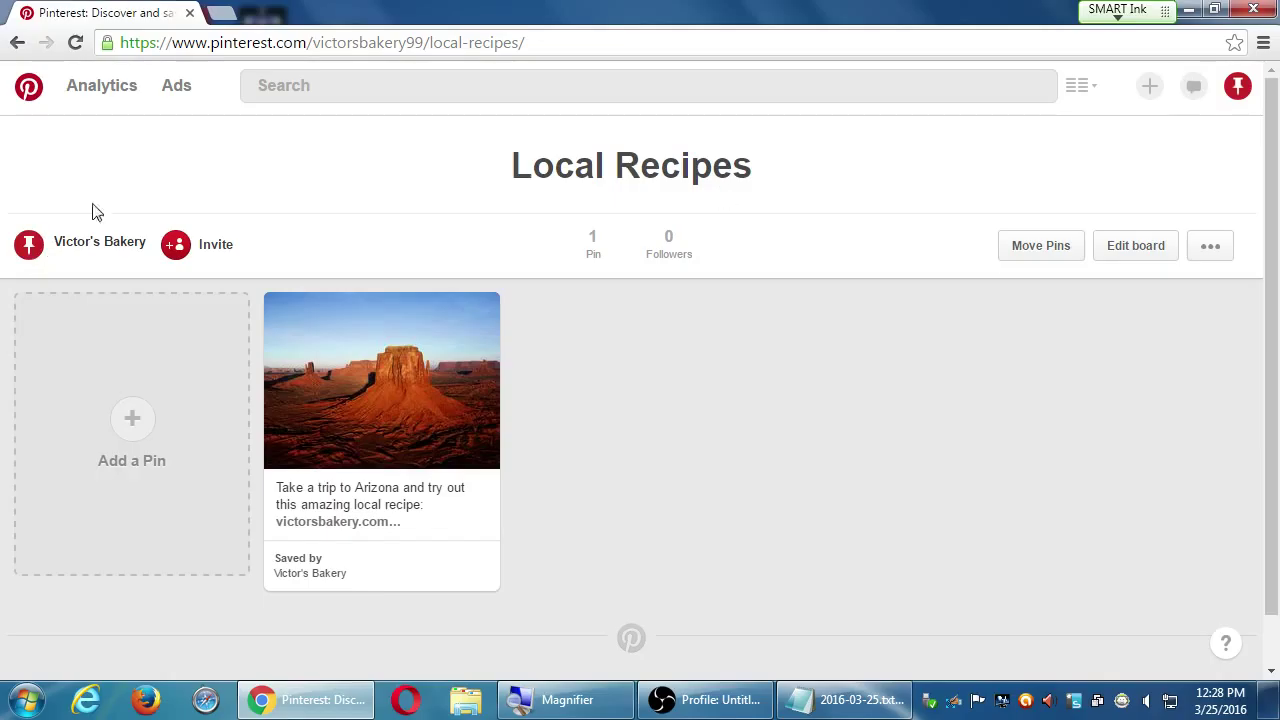
# Open the bakery's analytics overview and go through the tour of new analytics features to its end.
pyautogui.moveTo(108, 104)
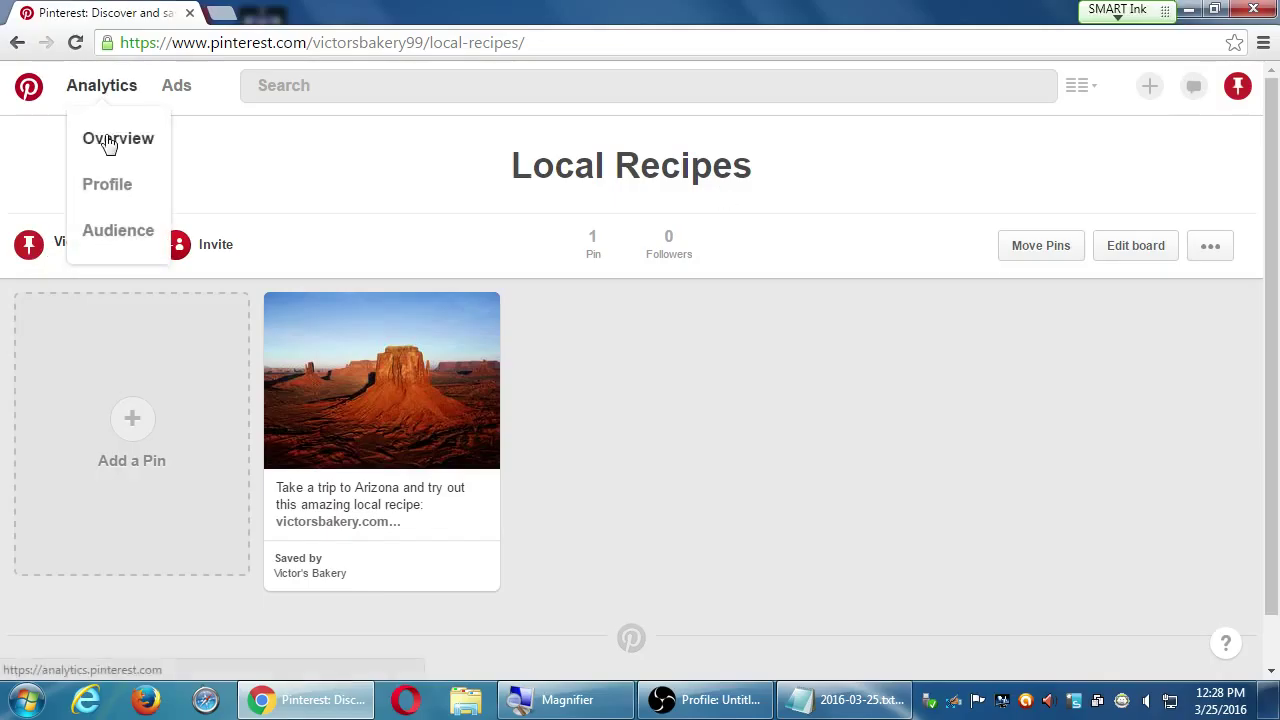
pyautogui.click(106, 142)
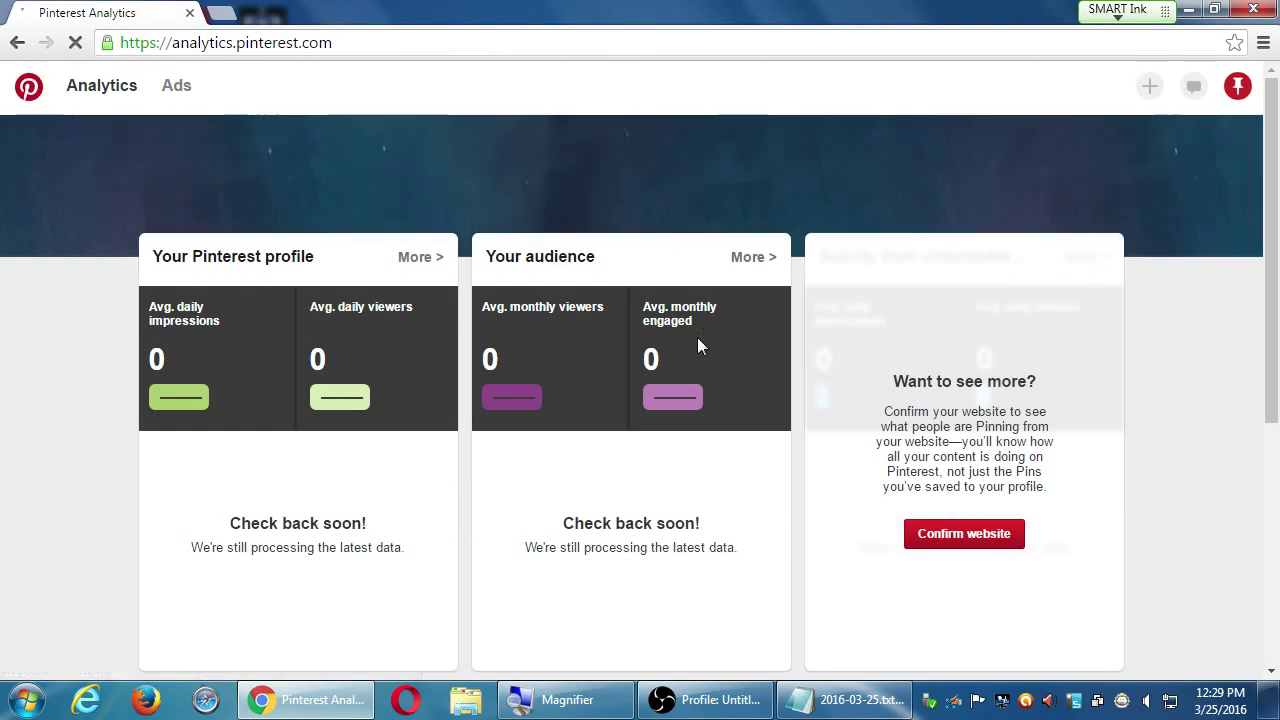
pyautogui.scroll(-5, 697, 337)
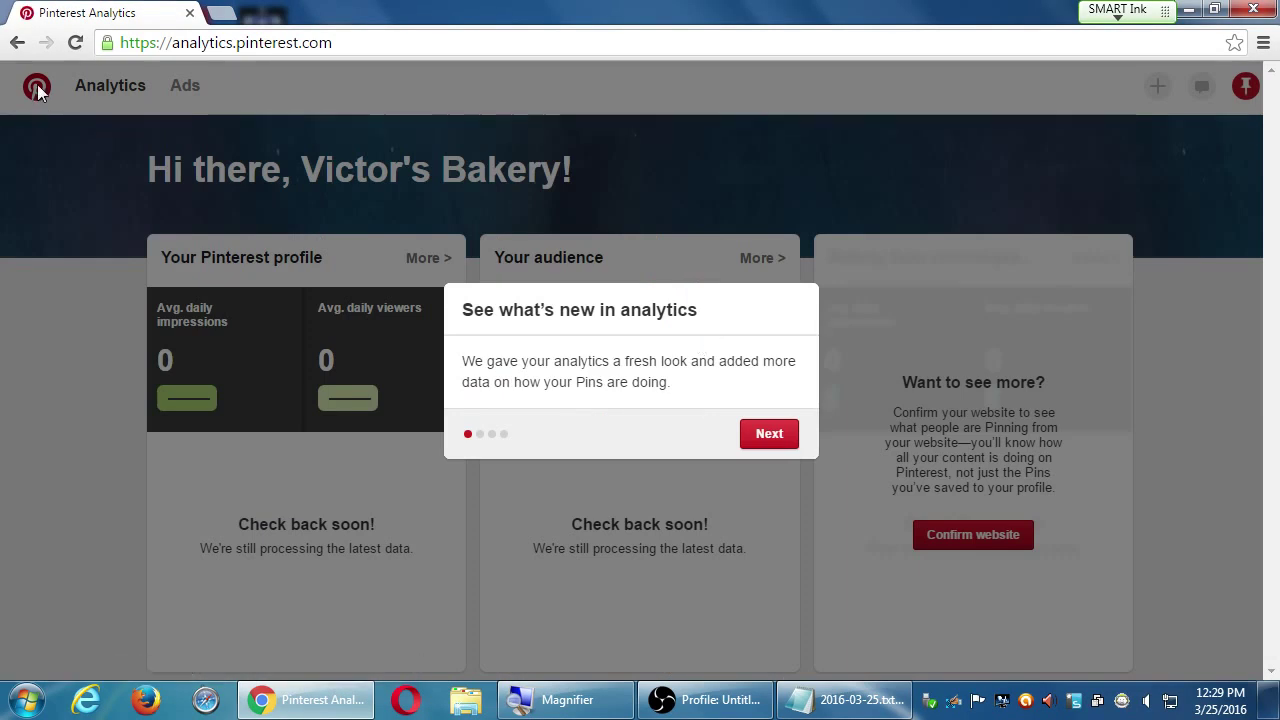
pyautogui.click(772, 434)
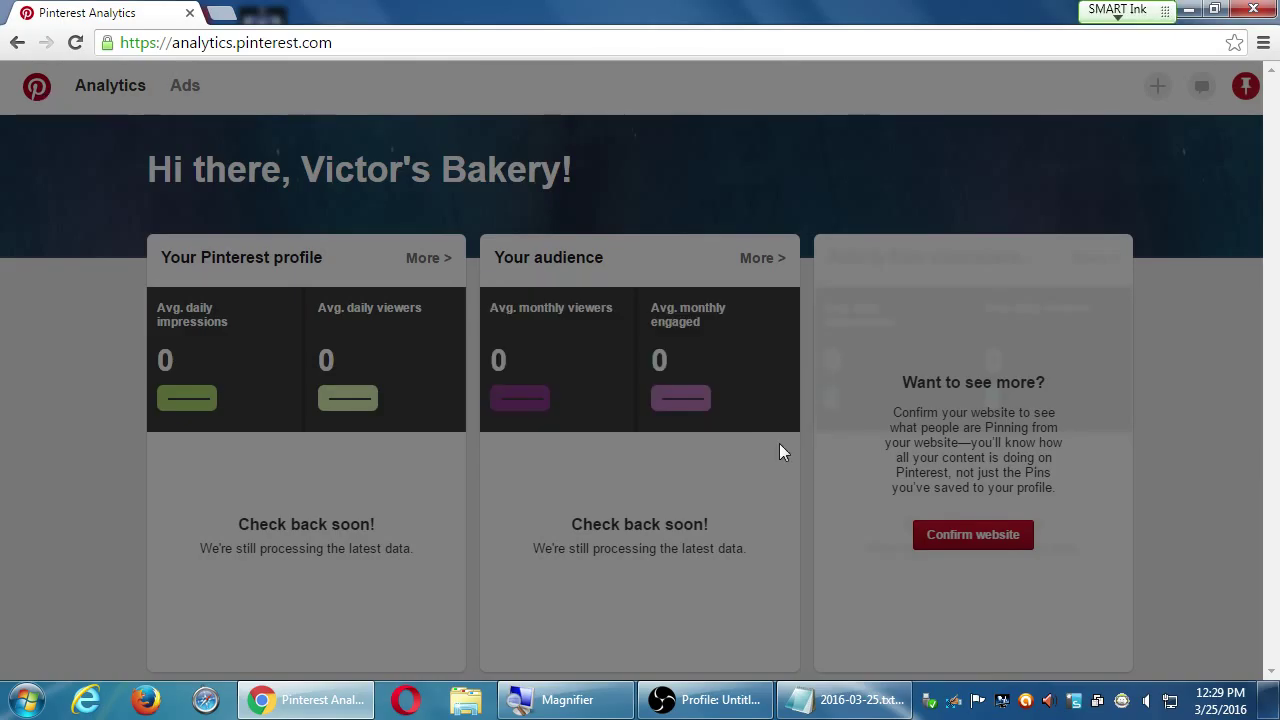
pyautogui.click(814, 512)
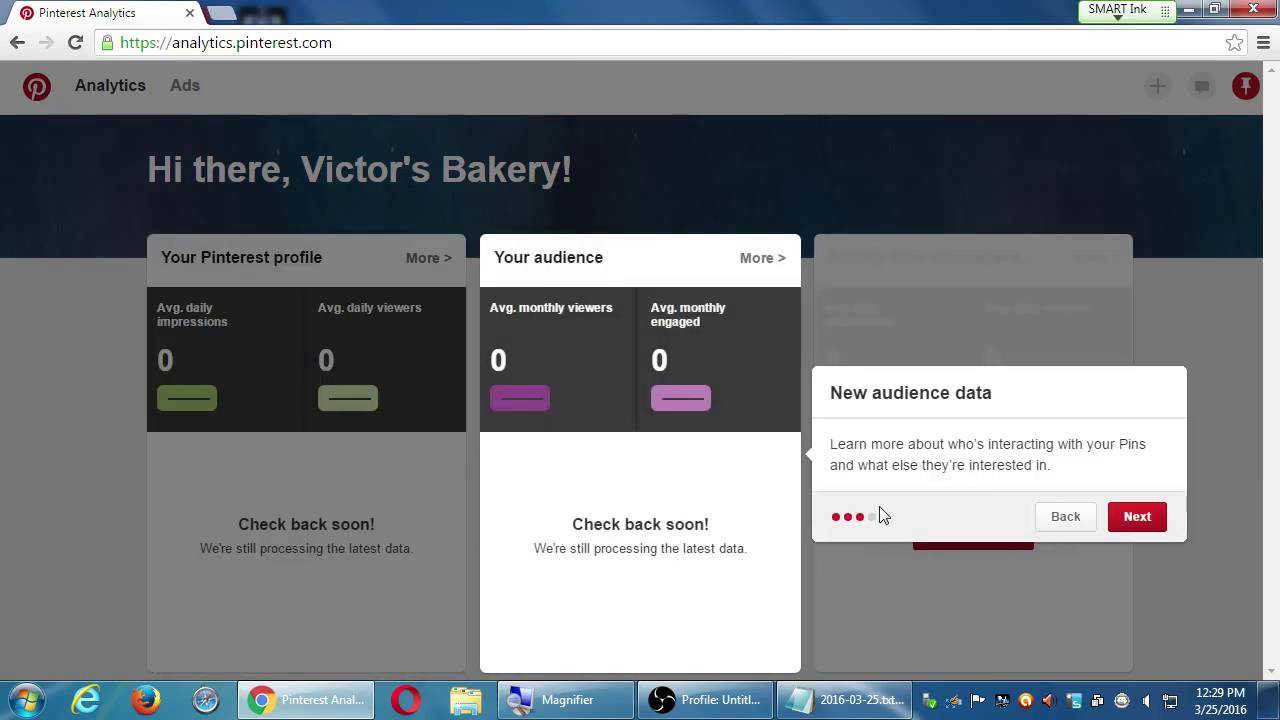
pyautogui.click(1150, 522)
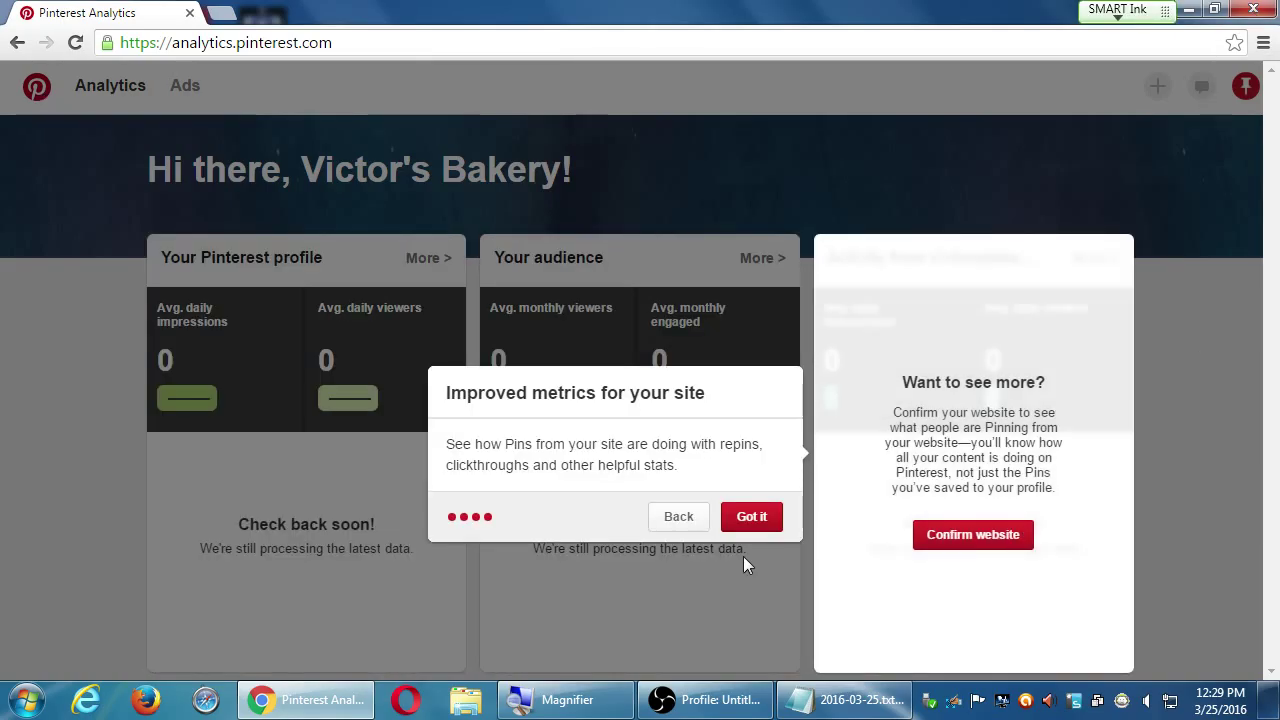
pyautogui.click(751, 516)
# Check the news notifications, and return to the home feed to look over its first pins.
pyautogui.click(1192, 89)
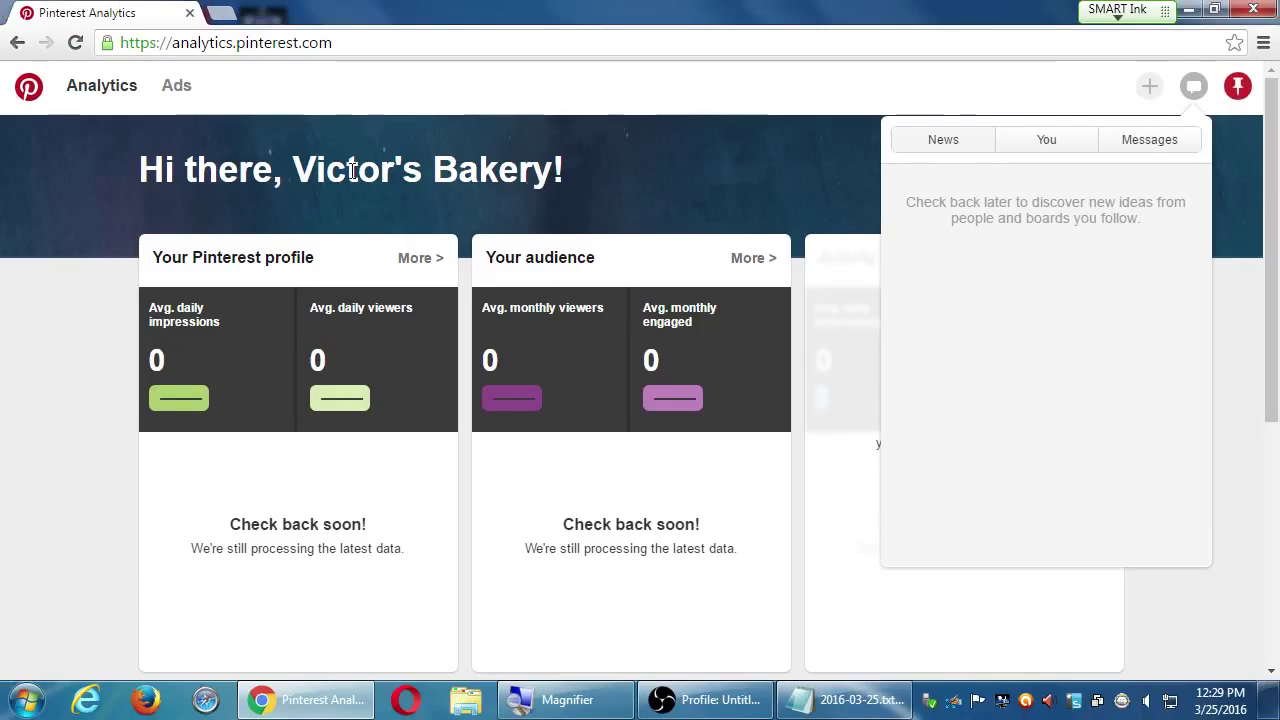
pyautogui.click(38, 92)
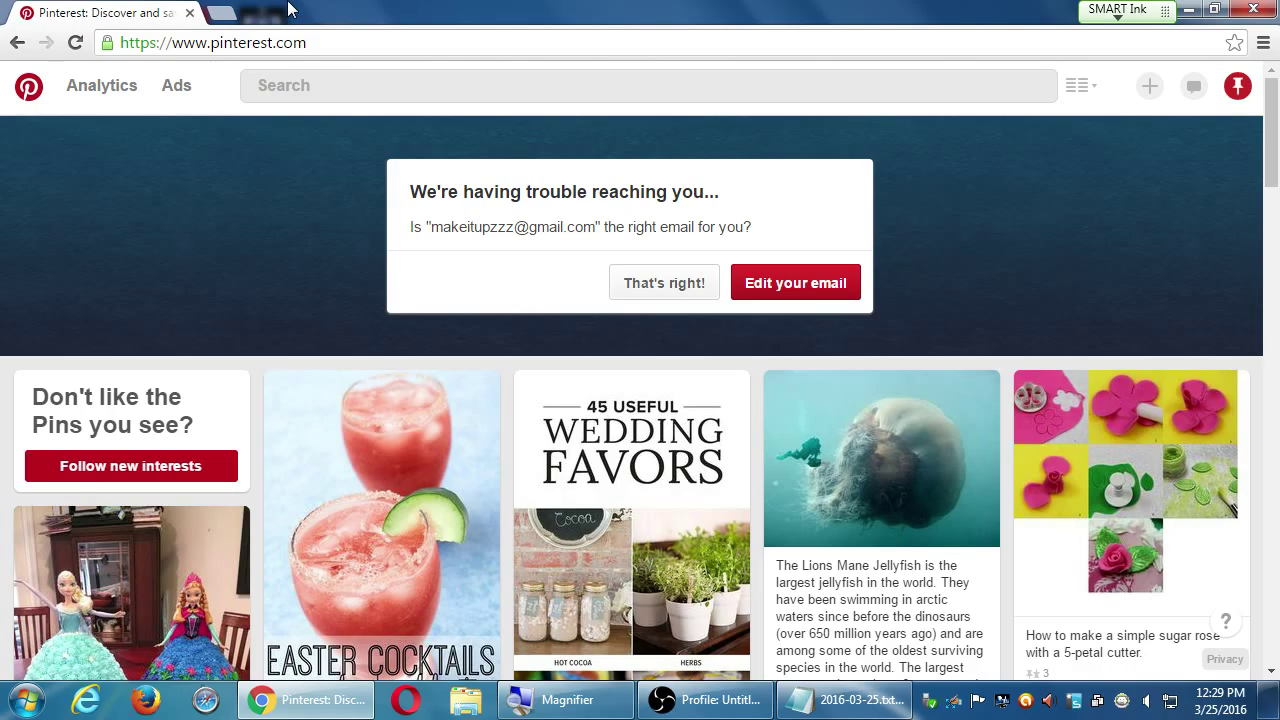
pyautogui.scroll(-2, 462, 200)
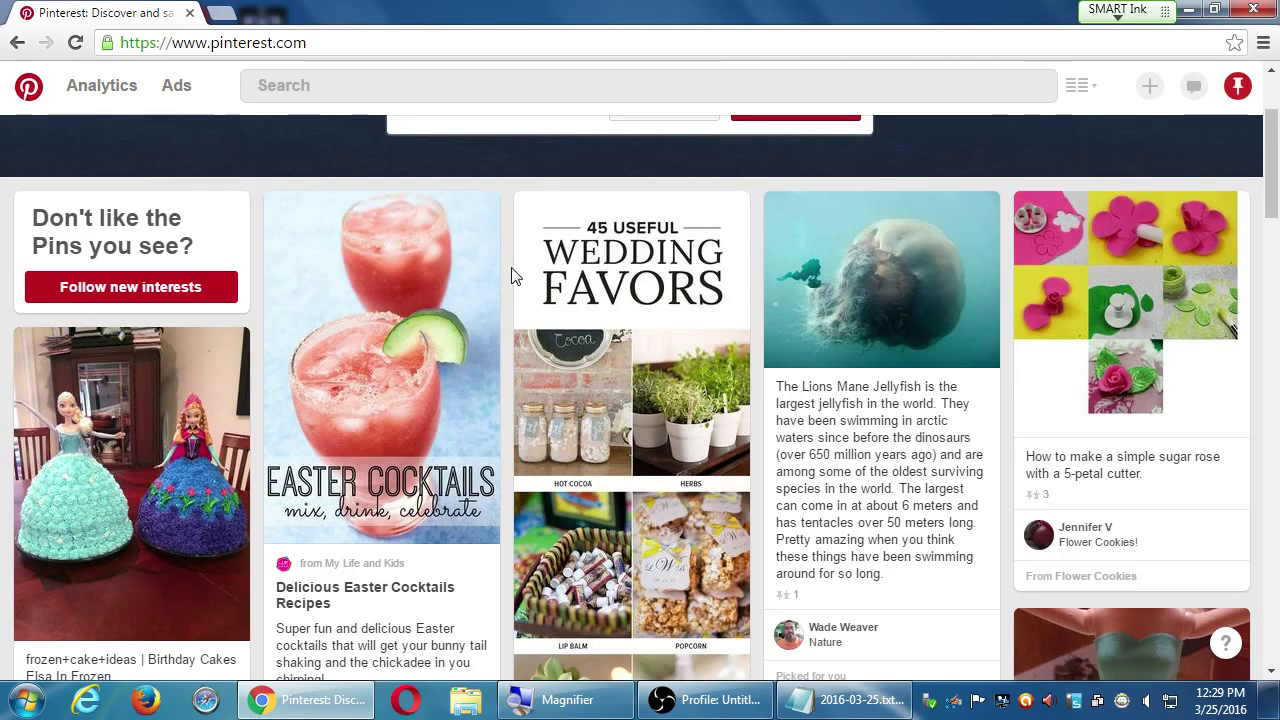
pyautogui.moveTo(395, 367)
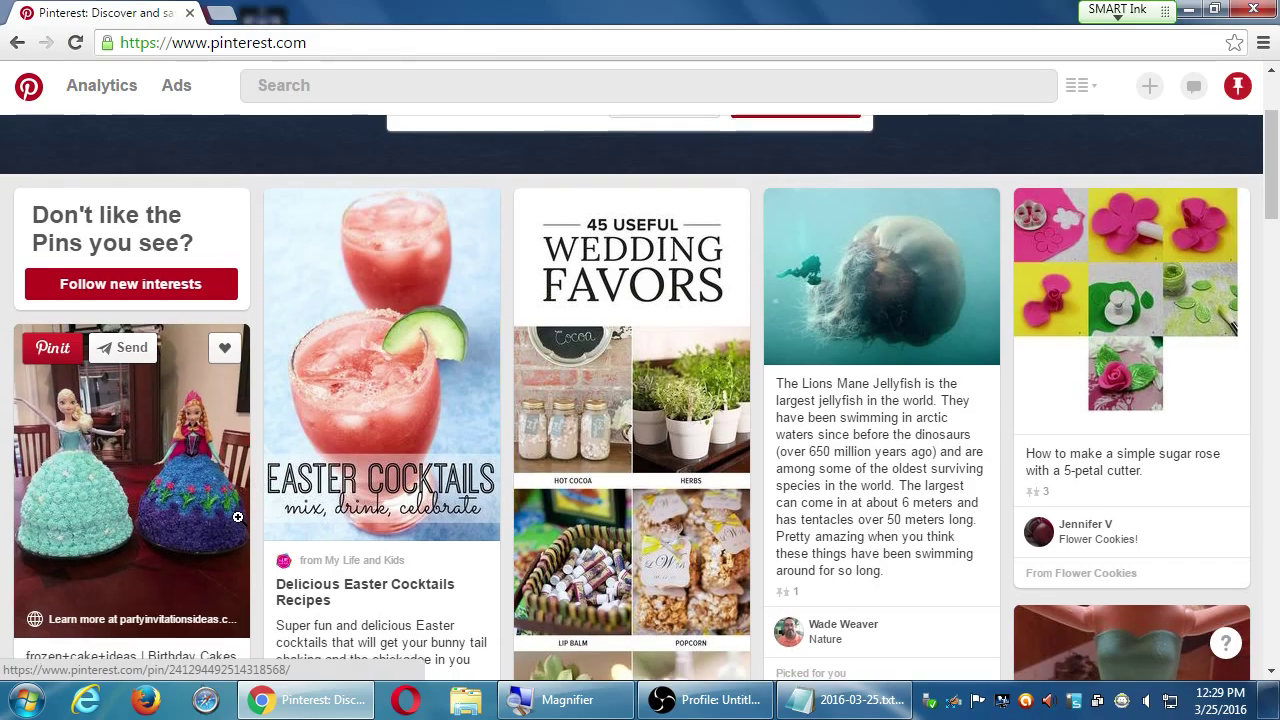
pyautogui.scroll(-1, 230, 520)
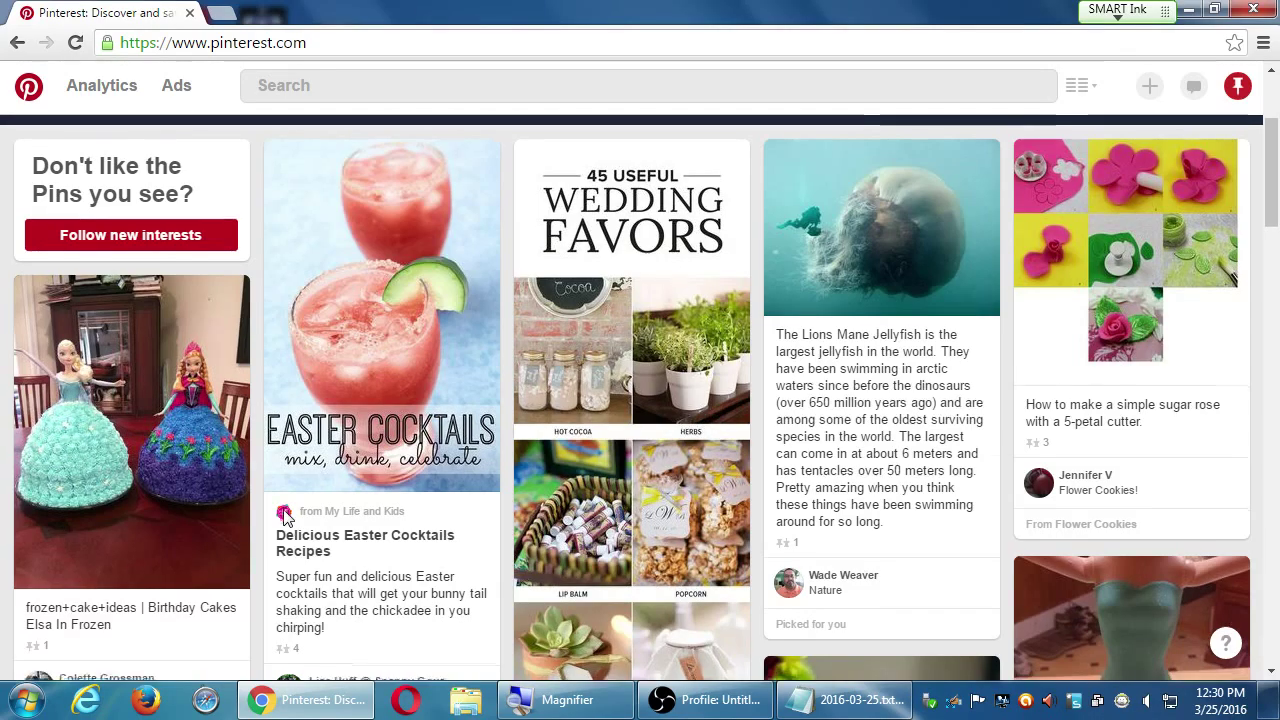
# Browse the home feed's food pins, examining the images and descriptions of the Roasted Cabbage Steaks, Candy Grass and One Sheet Pan Rosemary Chicken pins.
pyautogui.scroll(-15, 285, 515)
pyautogui.scroll(-5, 285, 515)
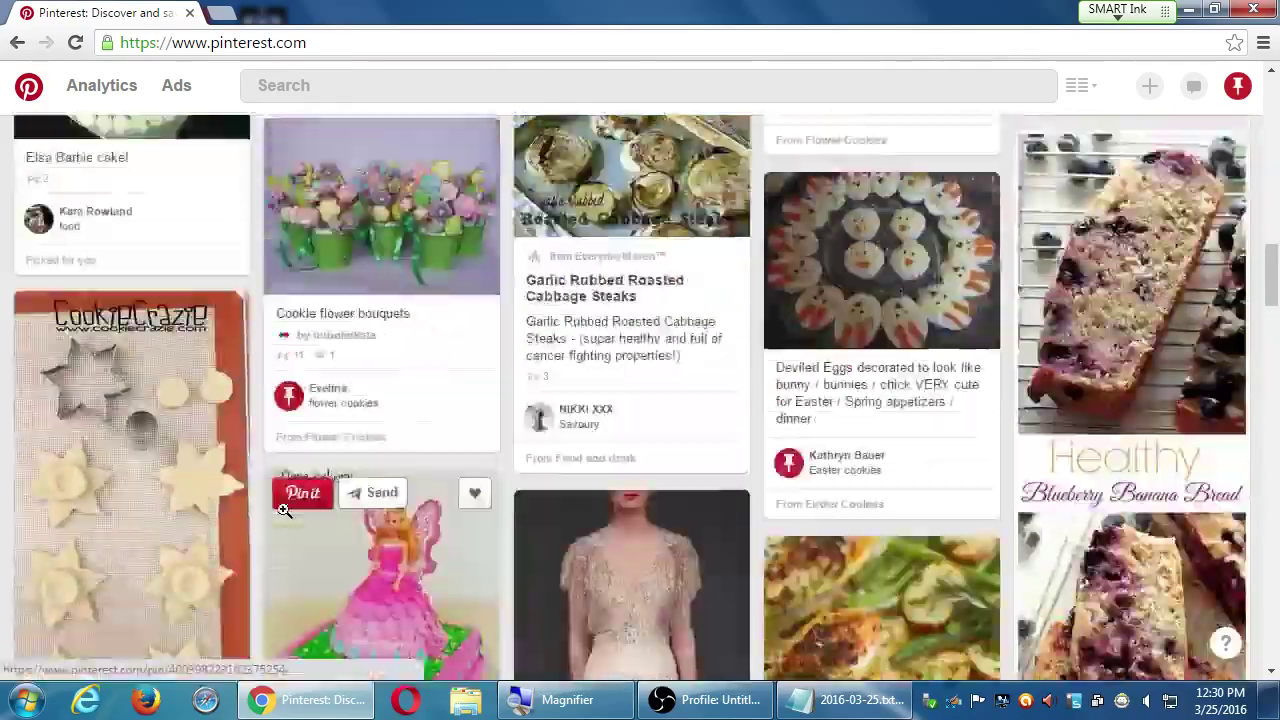
pyautogui.scroll(6, 285, 515)
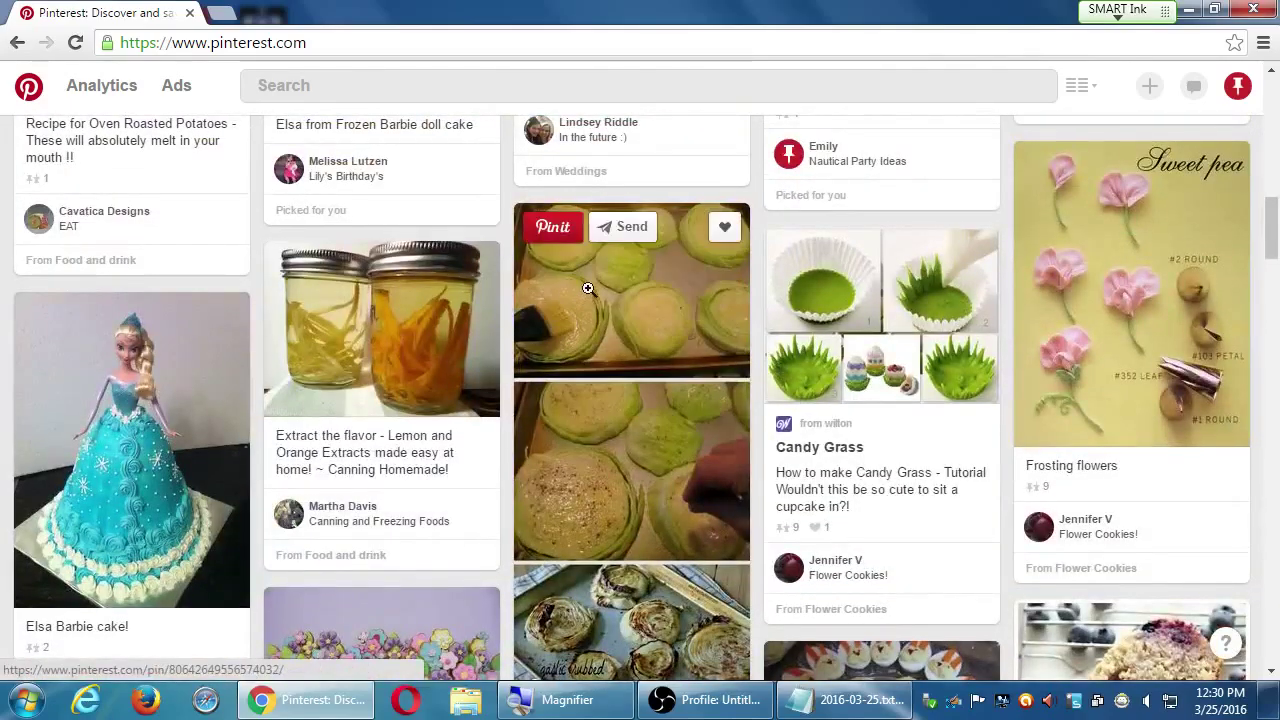
pyautogui.scroll(-3, 612, 590)
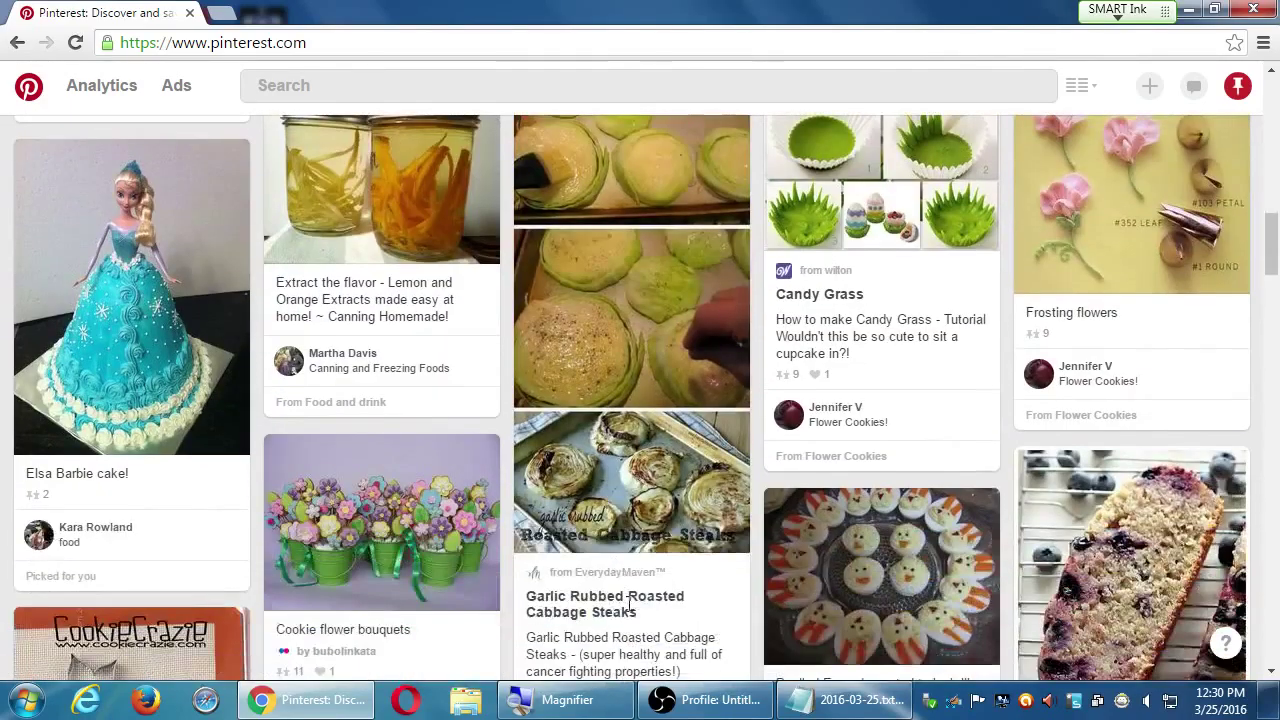
pyautogui.scroll(1, 700, 420)
pyautogui.scroll(1, 783, 400)
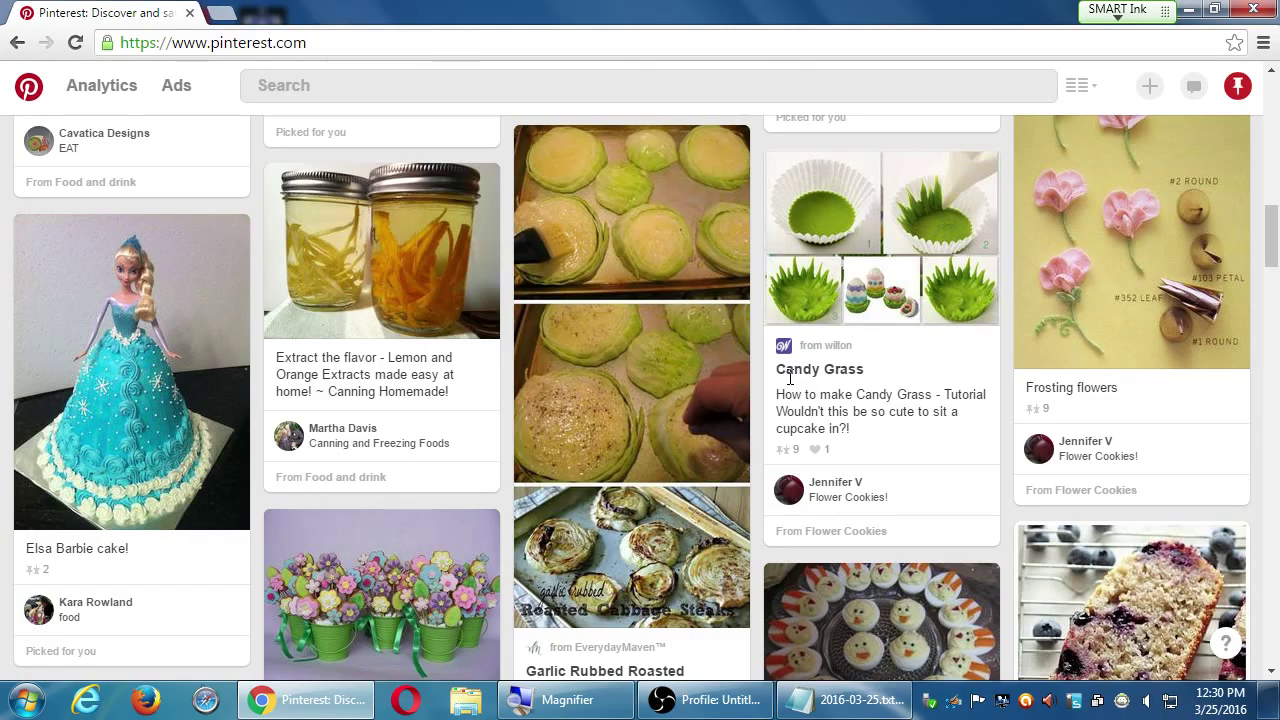
pyautogui.scroll(-10, 790, 378)
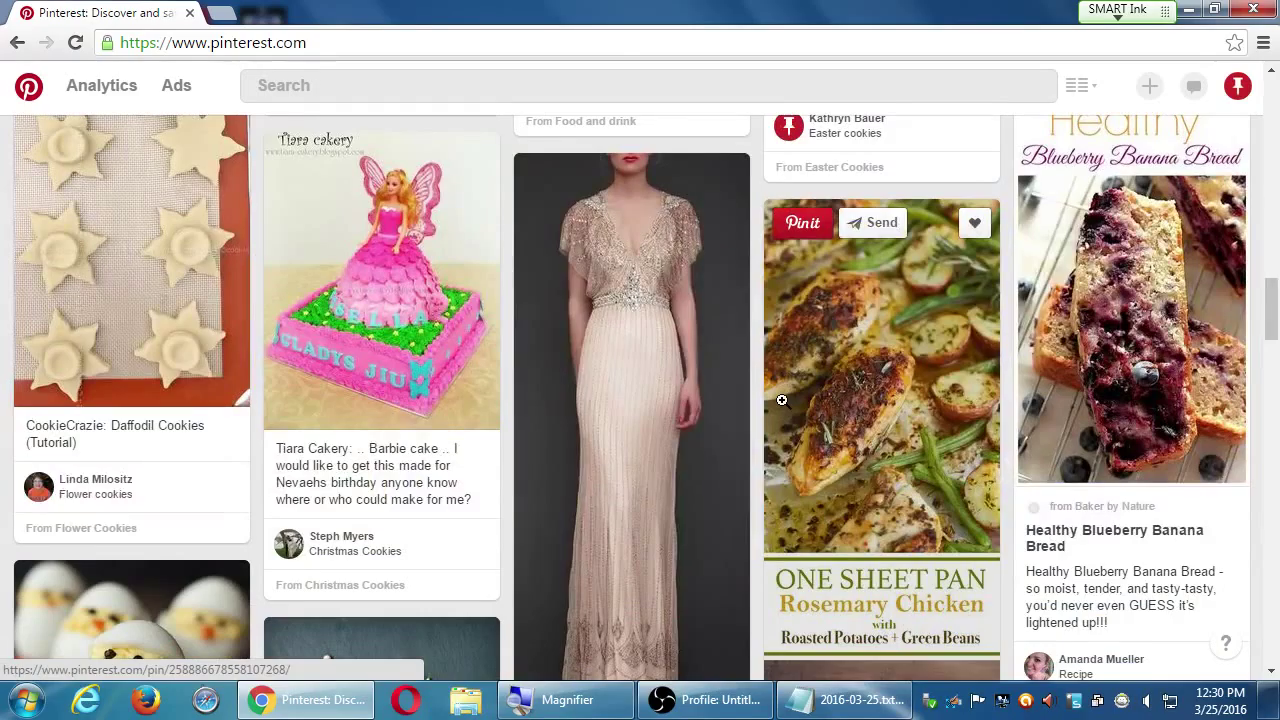
pyautogui.scroll(-1, 781, 398)
pyautogui.scroll(1, 777, 392)
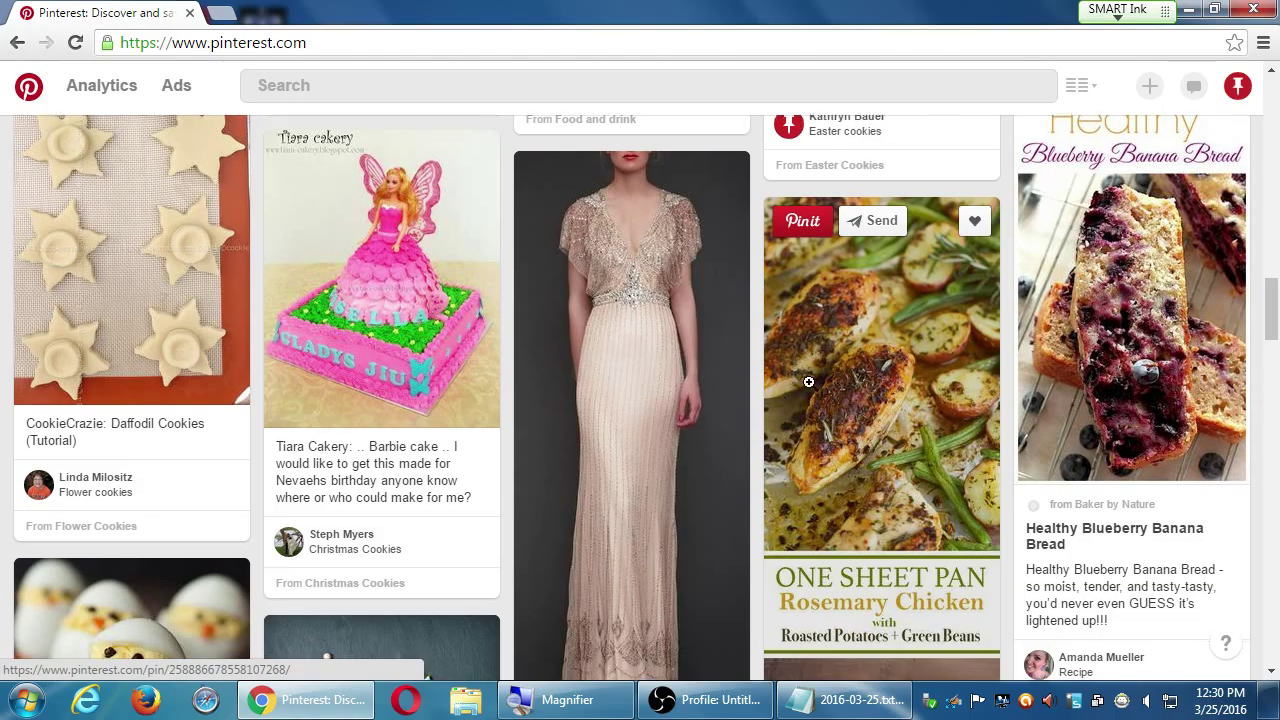
pyautogui.scroll(-5, 790, 386)
pyautogui.scroll(3, 803, 381)
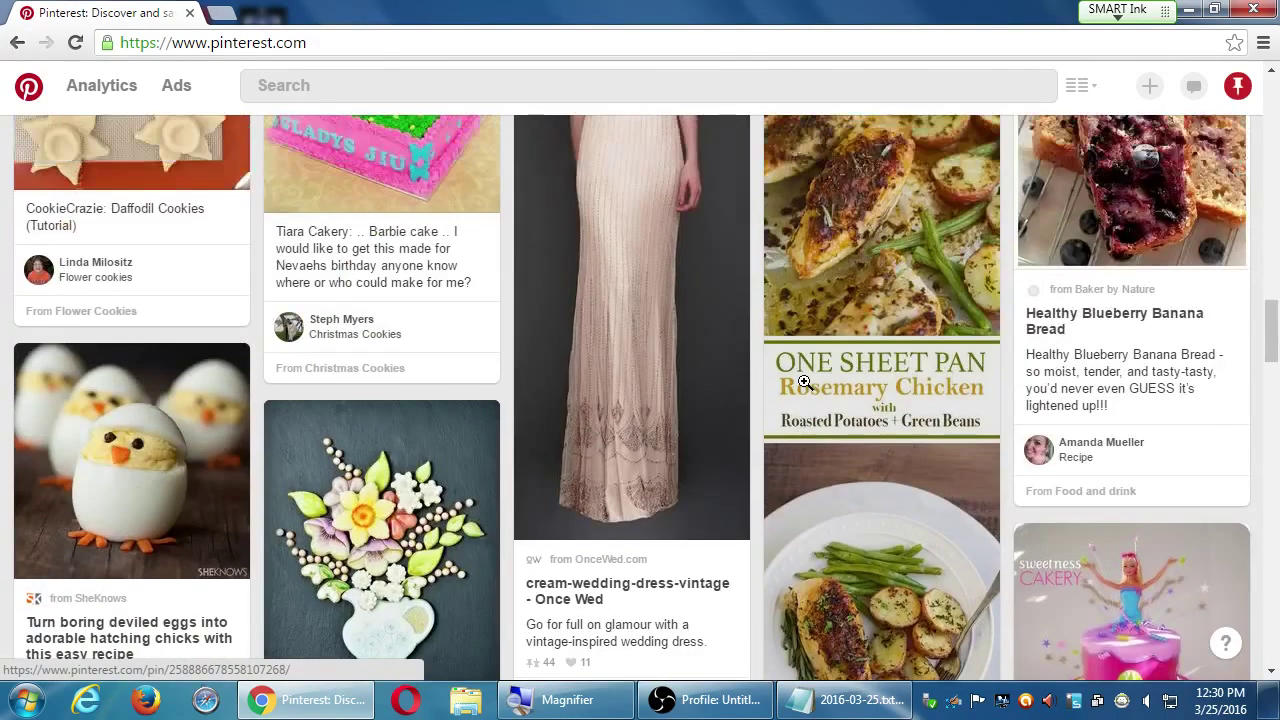
pyautogui.scroll(-2, 804, 382)
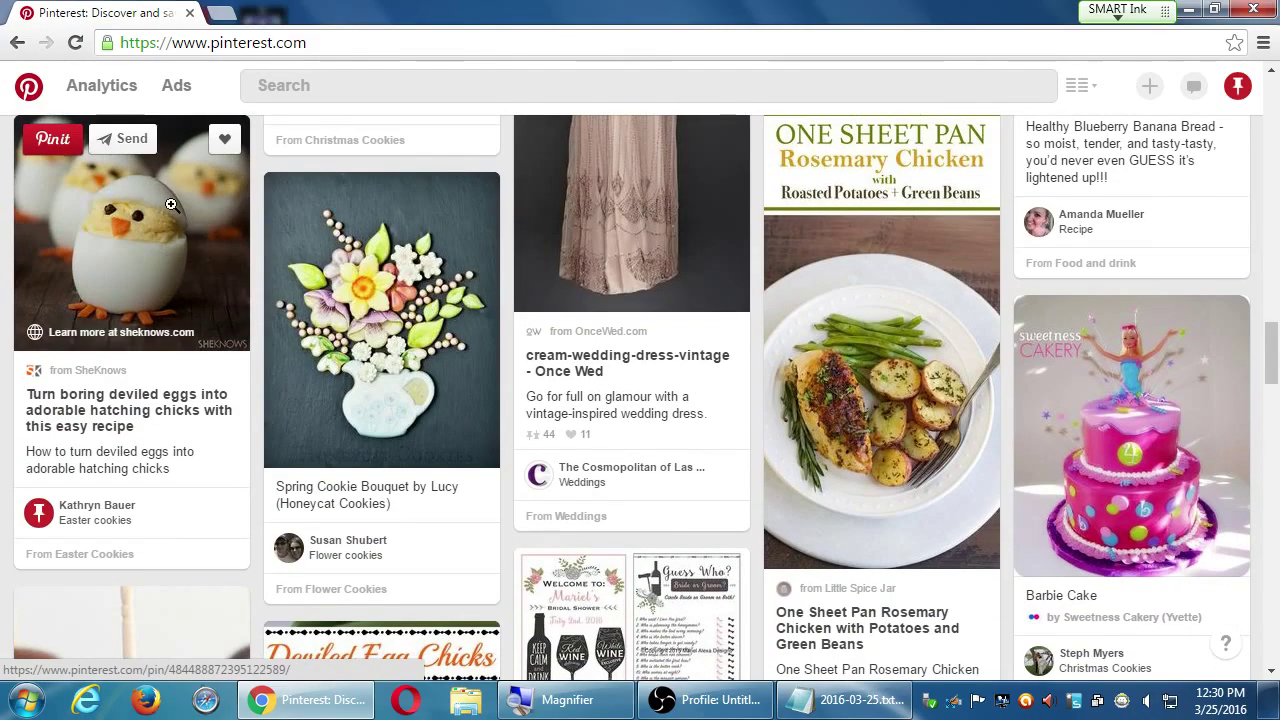
# Look through more of the home feed, examining the imagery and captions of the appetizer, wedding shoes, macaron and Chocolate Flower Cake pins.
pyautogui.scroll(-4, 171, 204)
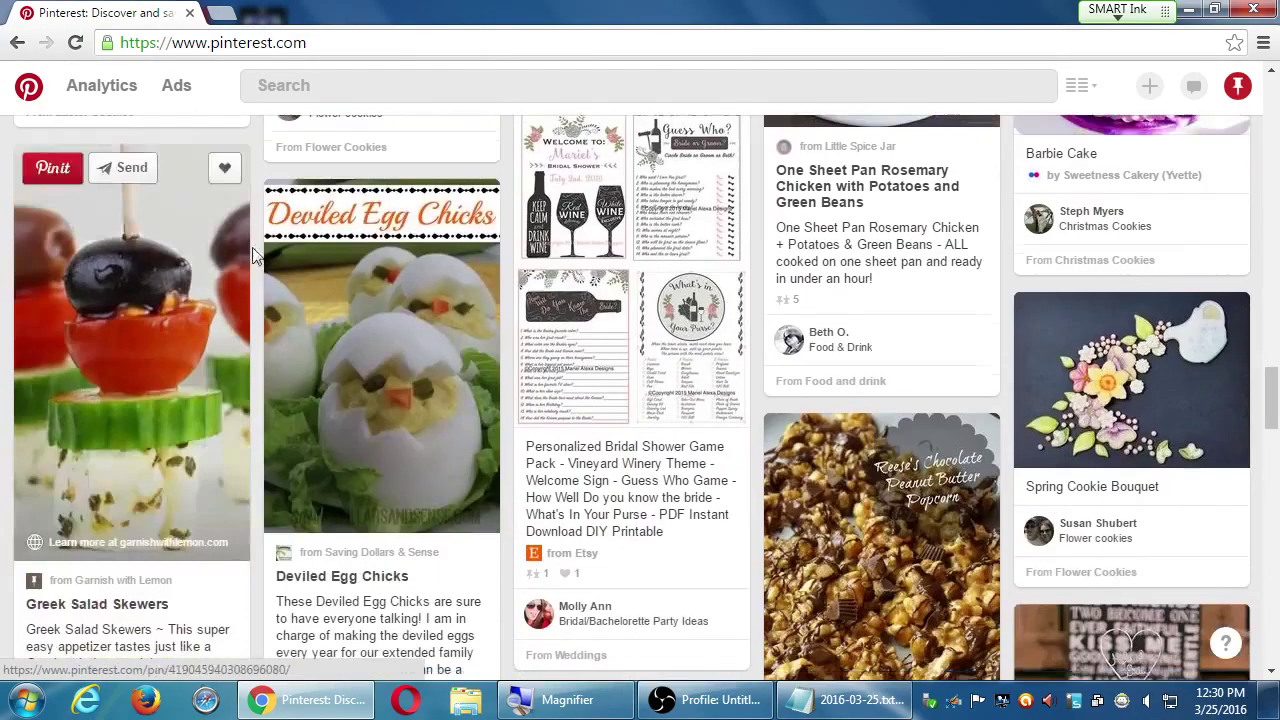
pyautogui.scroll(-10, 825, 390)
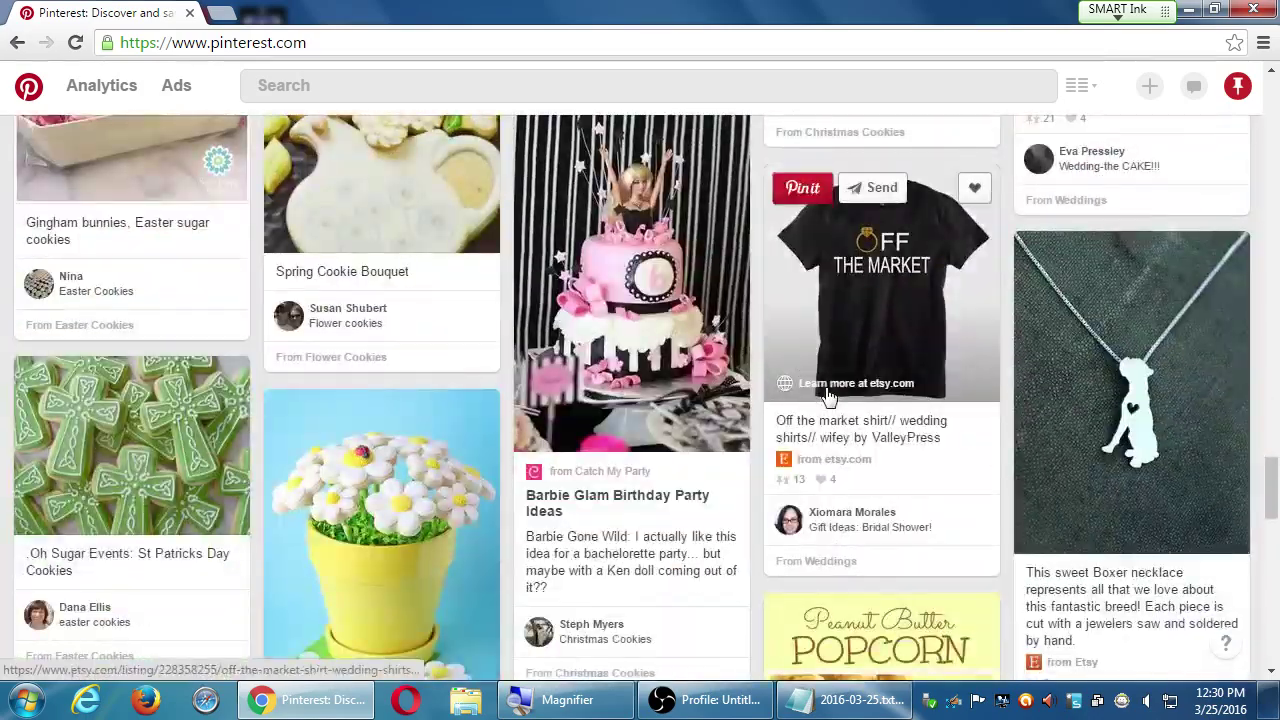
pyautogui.scroll(-4, 827, 393)
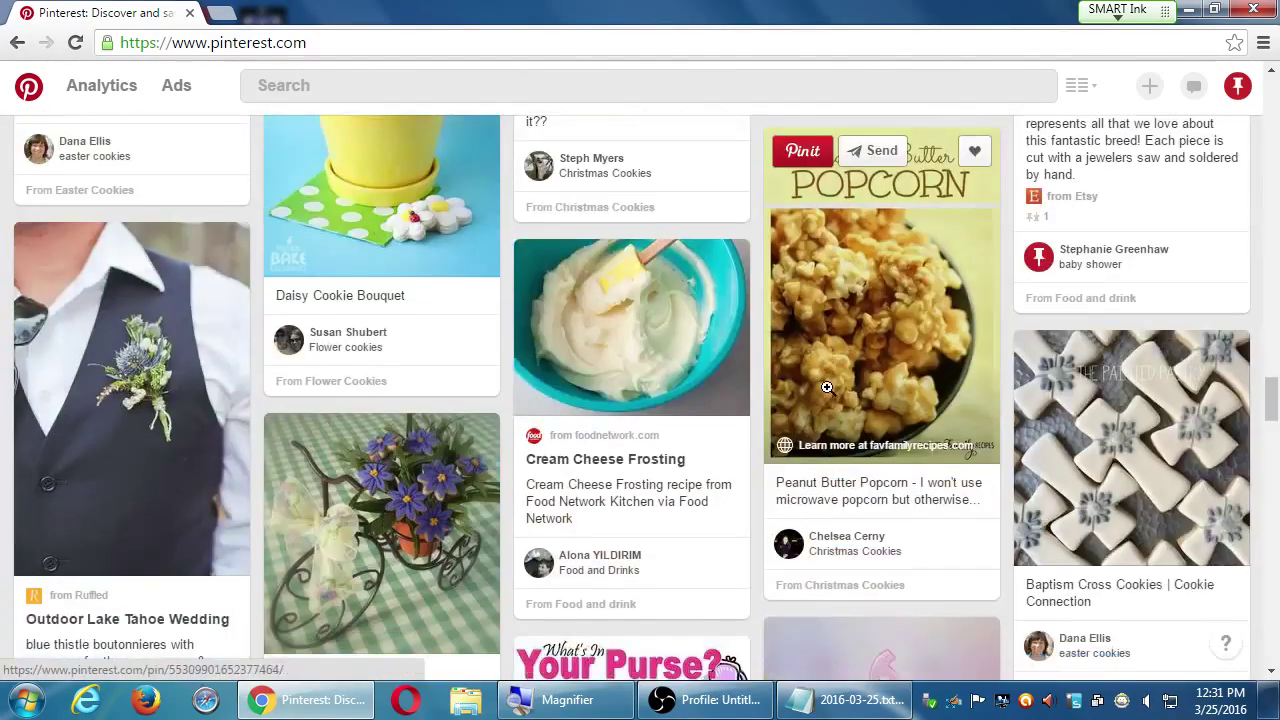
pyautogui.scroll(-4, 827, 388)
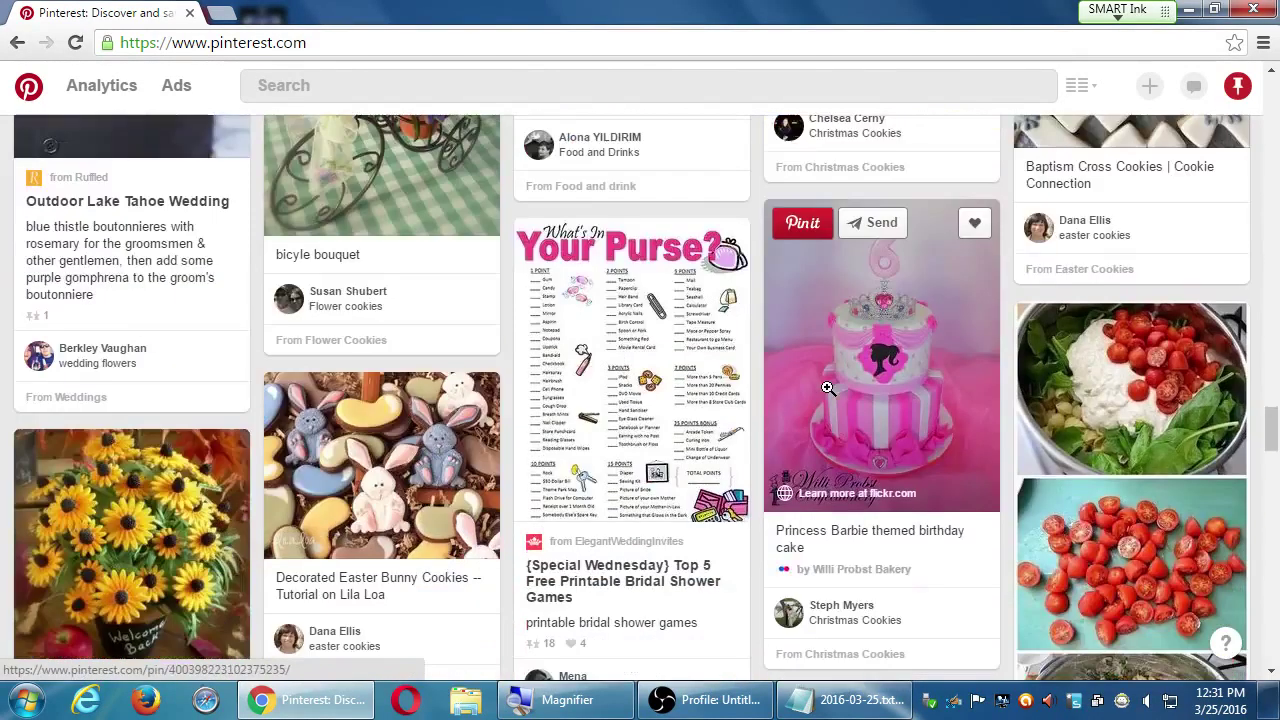
pyautogui.scroll(-4, 827, 388)
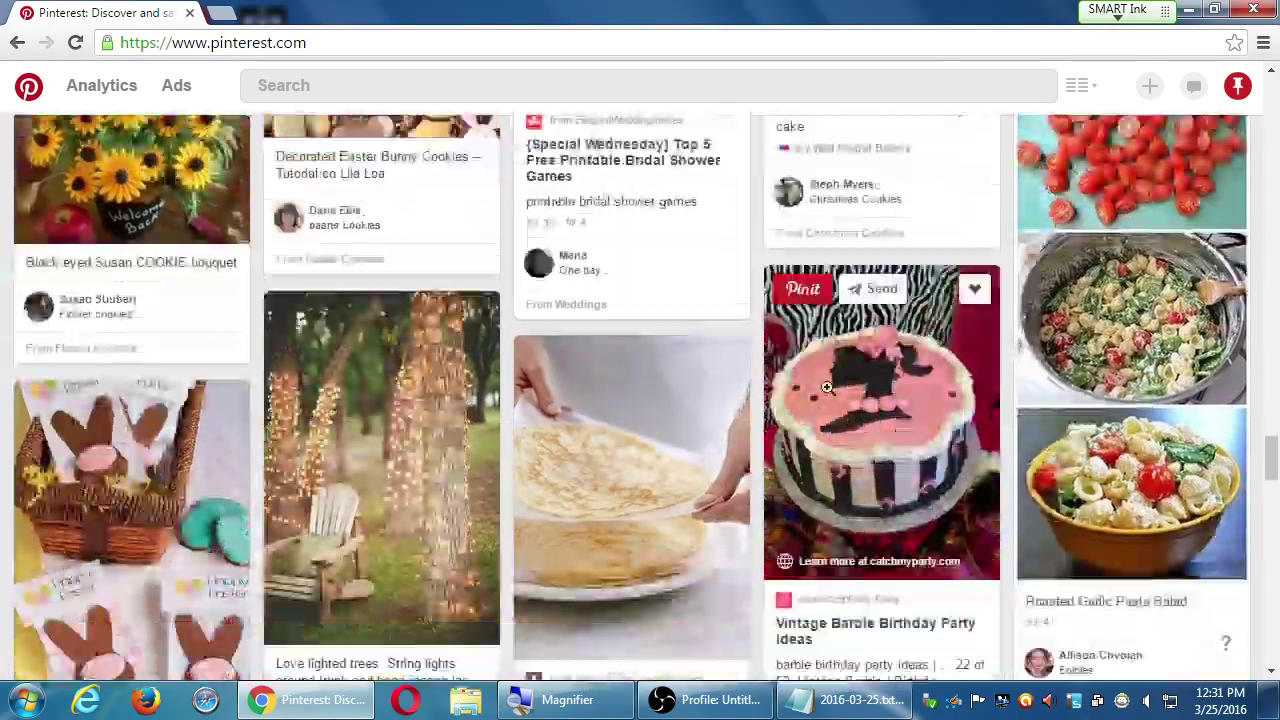
pyautogui.scroll(-3, 827, 388)
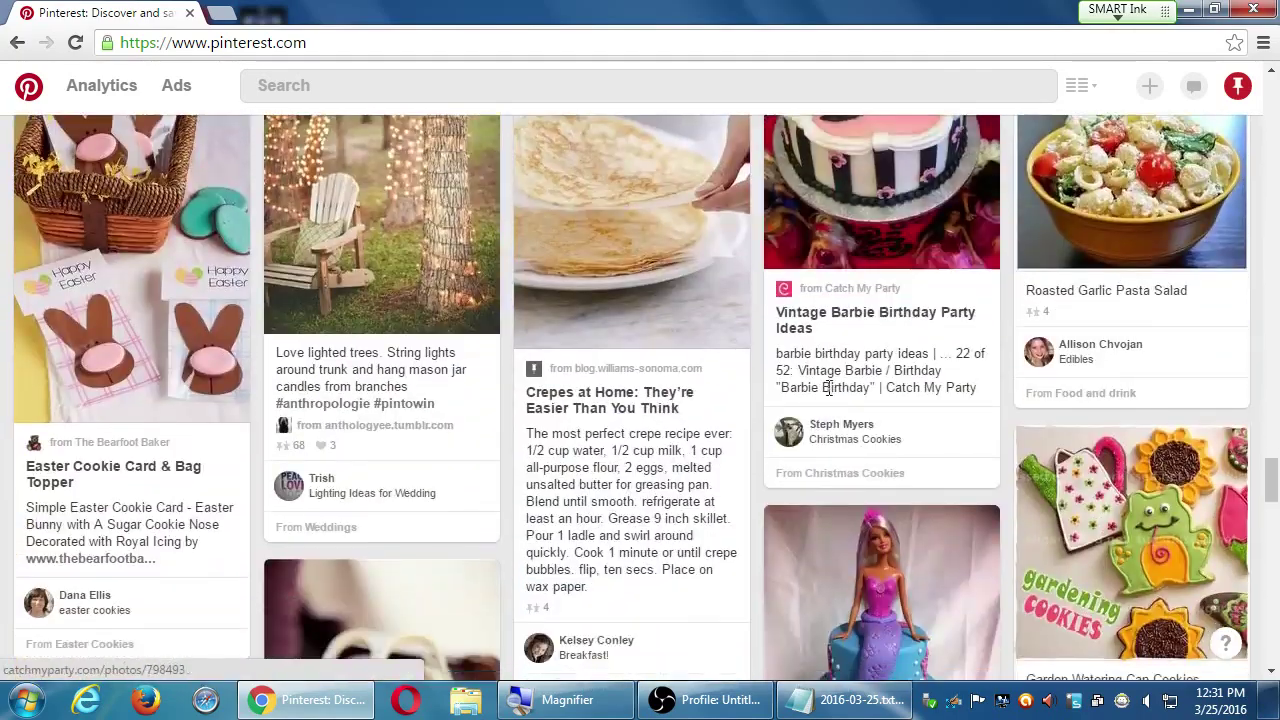
pyautogui.scroll(-2, 827, 388)
pyautogui.scroll(-1, 620, 390)
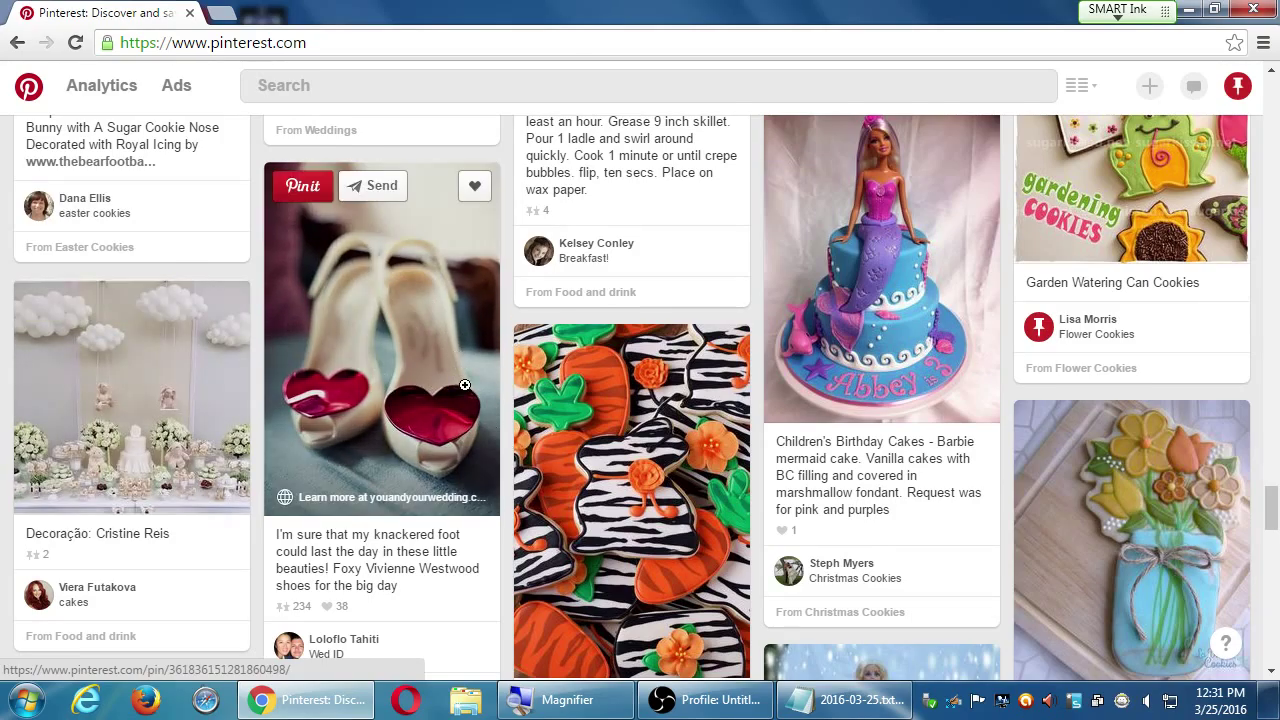
pyautogui.scroll(-1, 463, 390)
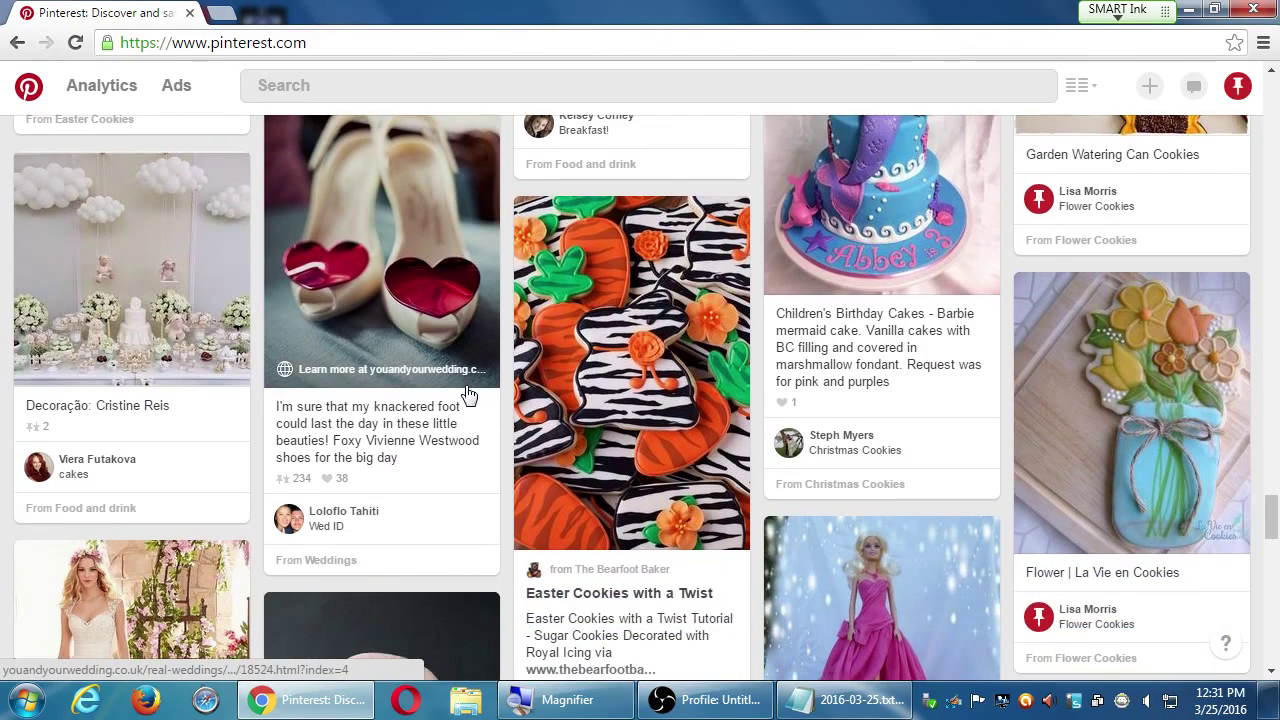
pyautogui.scroll(-2, 467, 392)
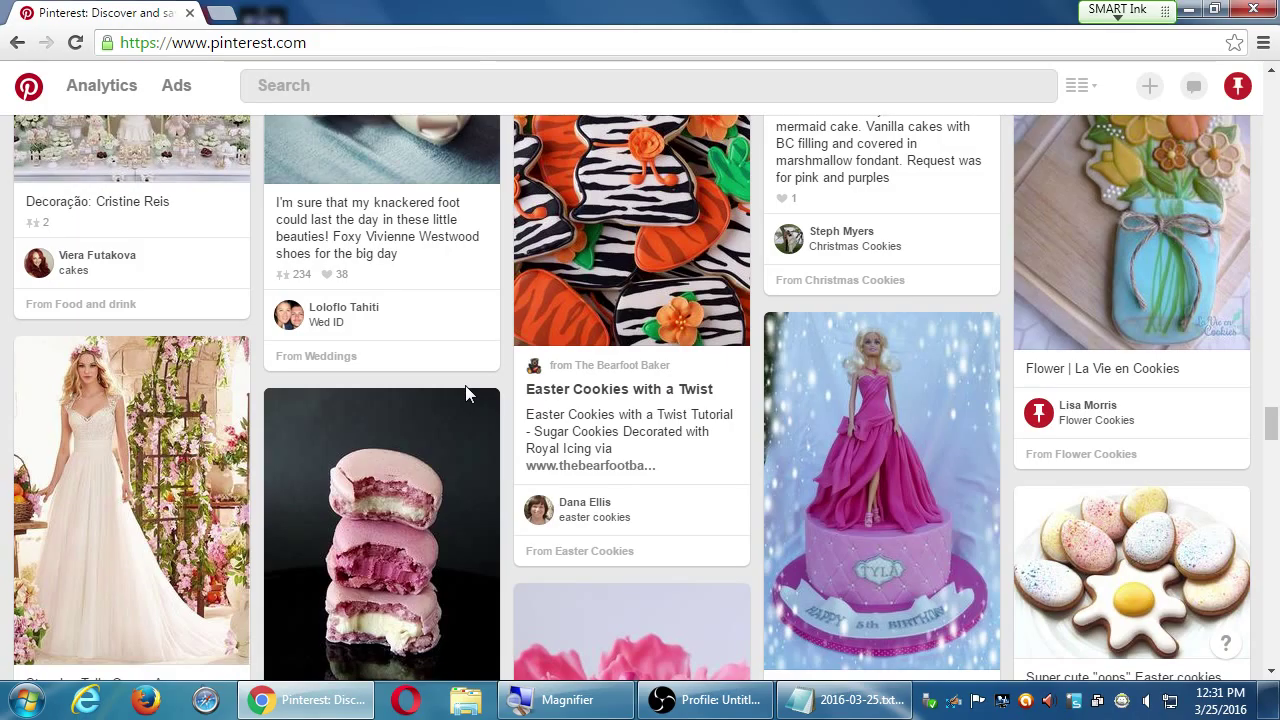
pyautogui.scroll(-2, 465, 385)
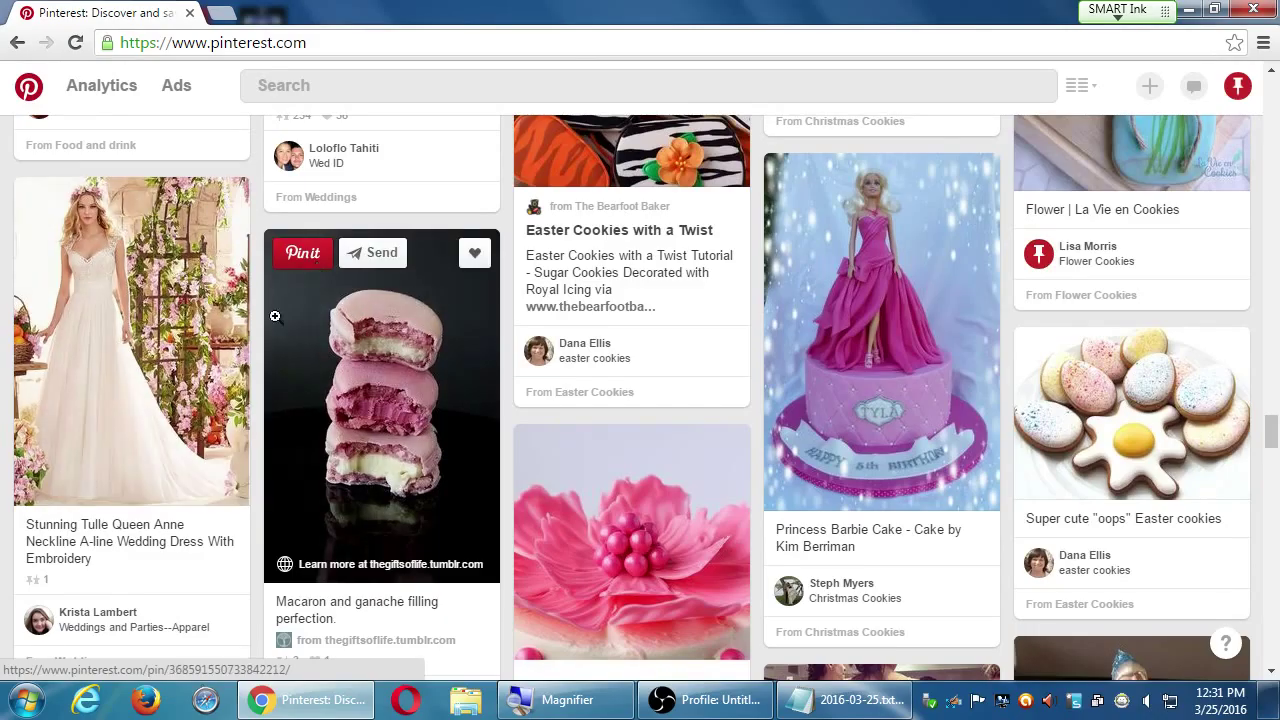
pyautogui.scroll(-1, 450, 440)
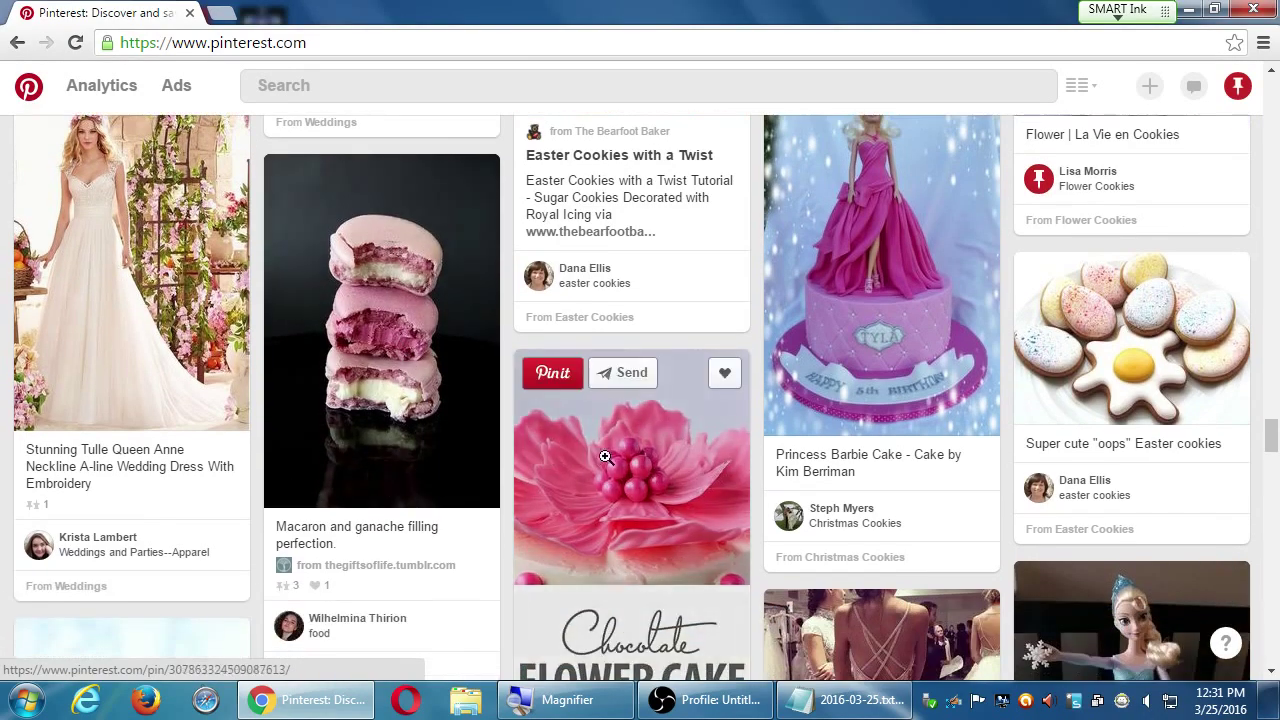
pyautogui.scroll(-3, 645, 477)
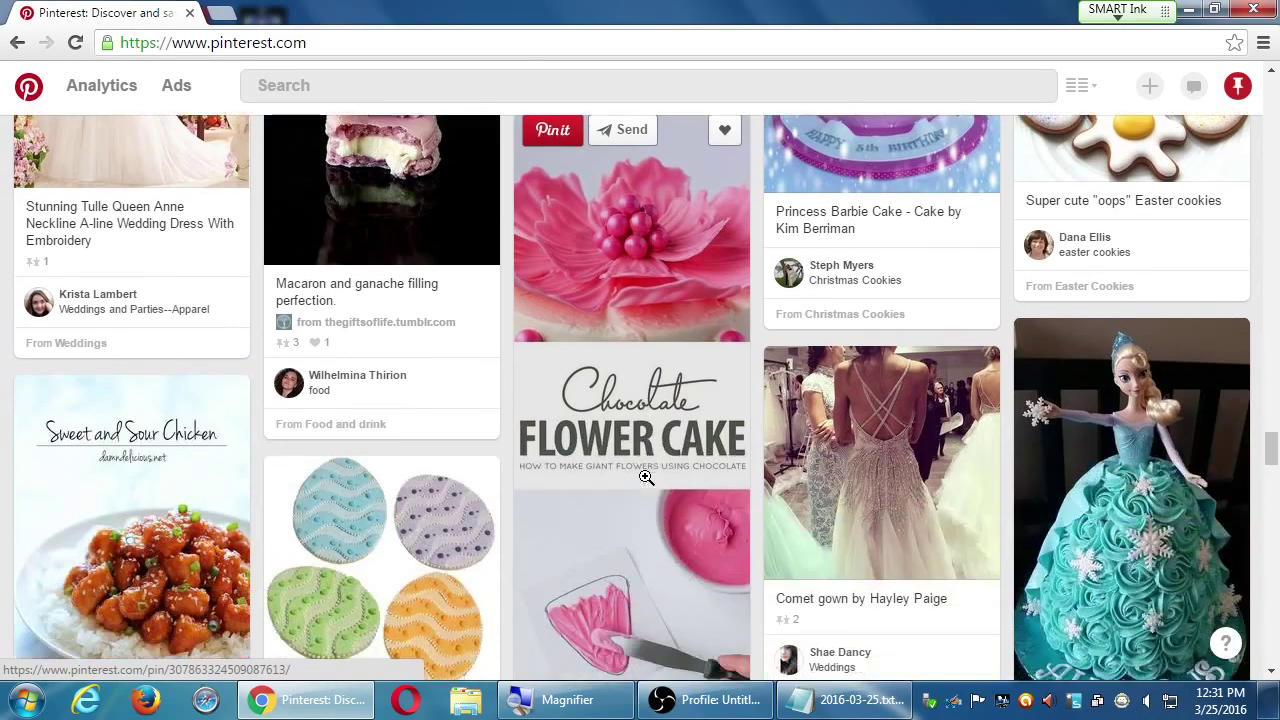
pyautogui.scroll(-7, 645, 477)
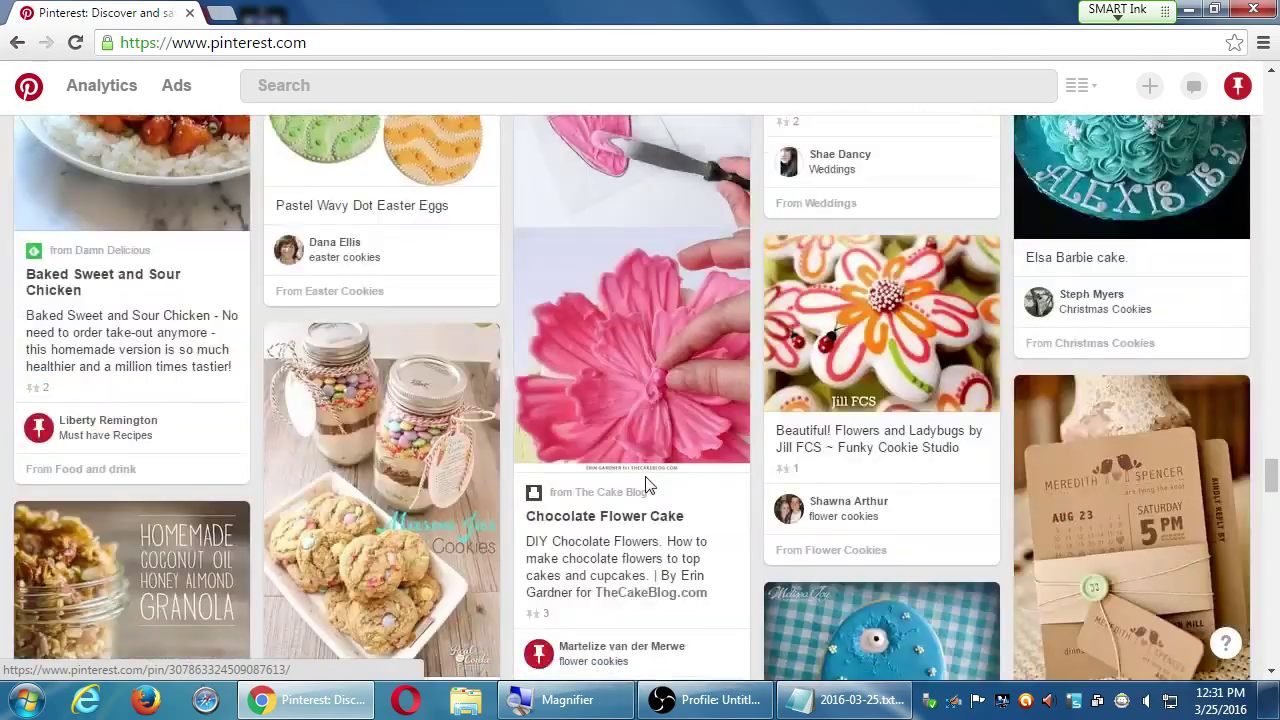
pyautogui.scroll(-6, 645, 483)
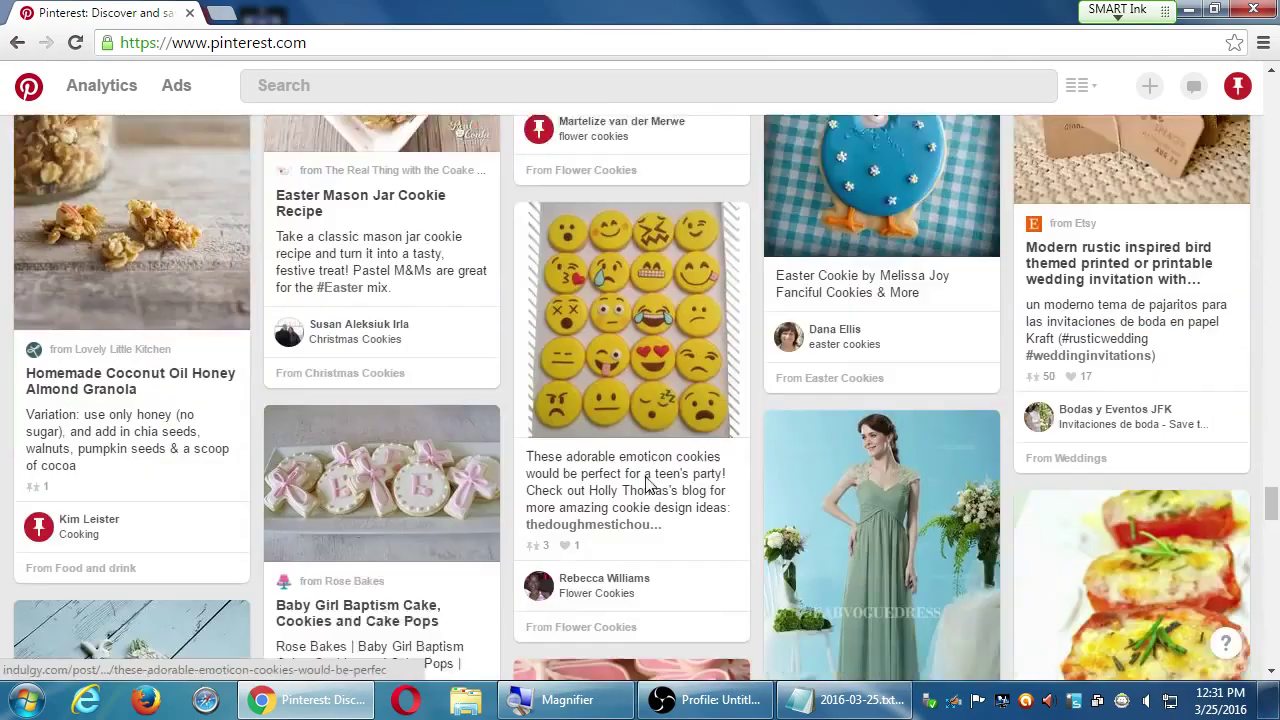
# Look over further home feed pins, including the emoticon cookies, Butterfly Cookie Cutter, Cheesy Baked Tomatoes and cascade pins.
pyautogui.scroll(-2, 645, 480)
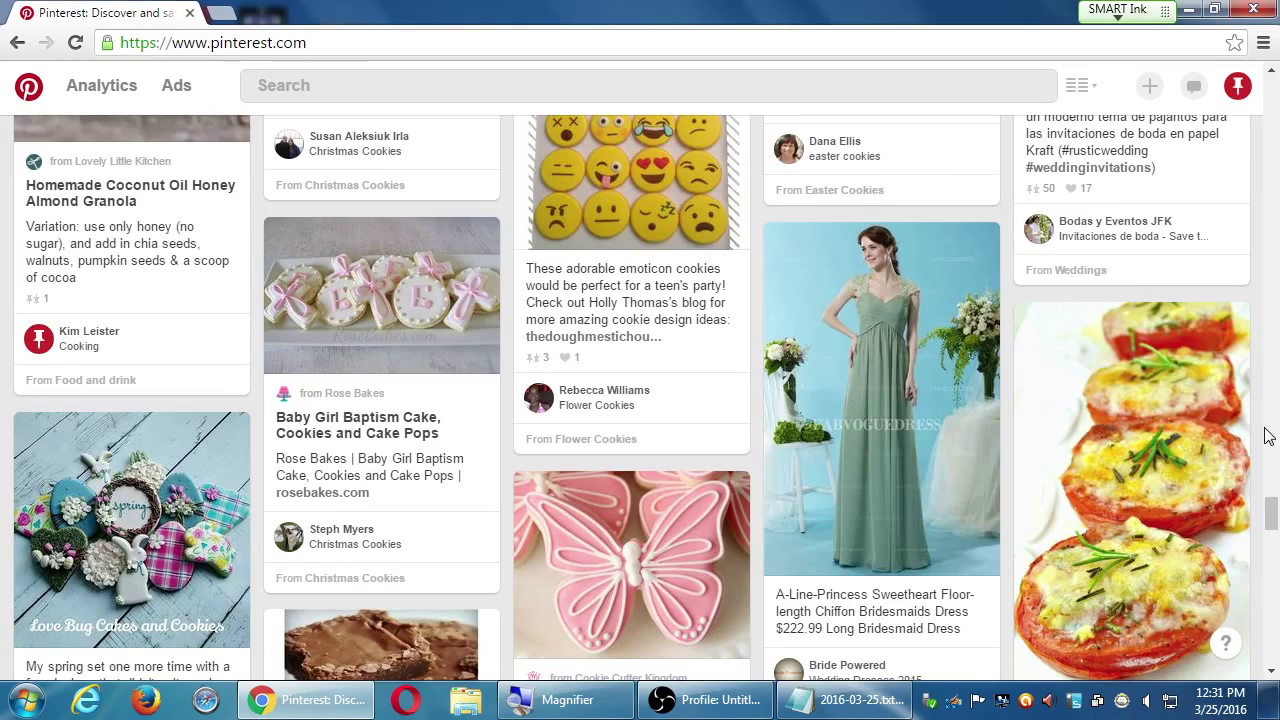
pyautogui.scroll(-1, 1060, 380)
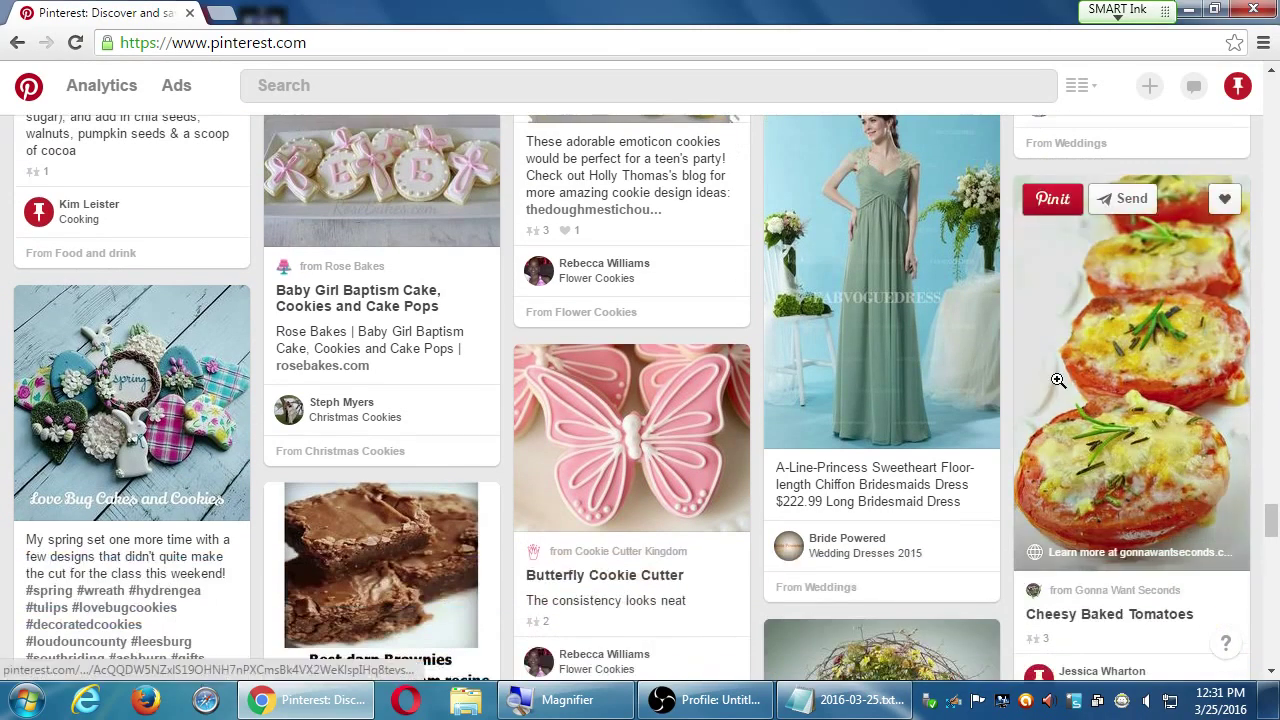
pyautogui.scroll(-1, 1042, 401)
pyautogui.scroll(-4, 1042, 401)
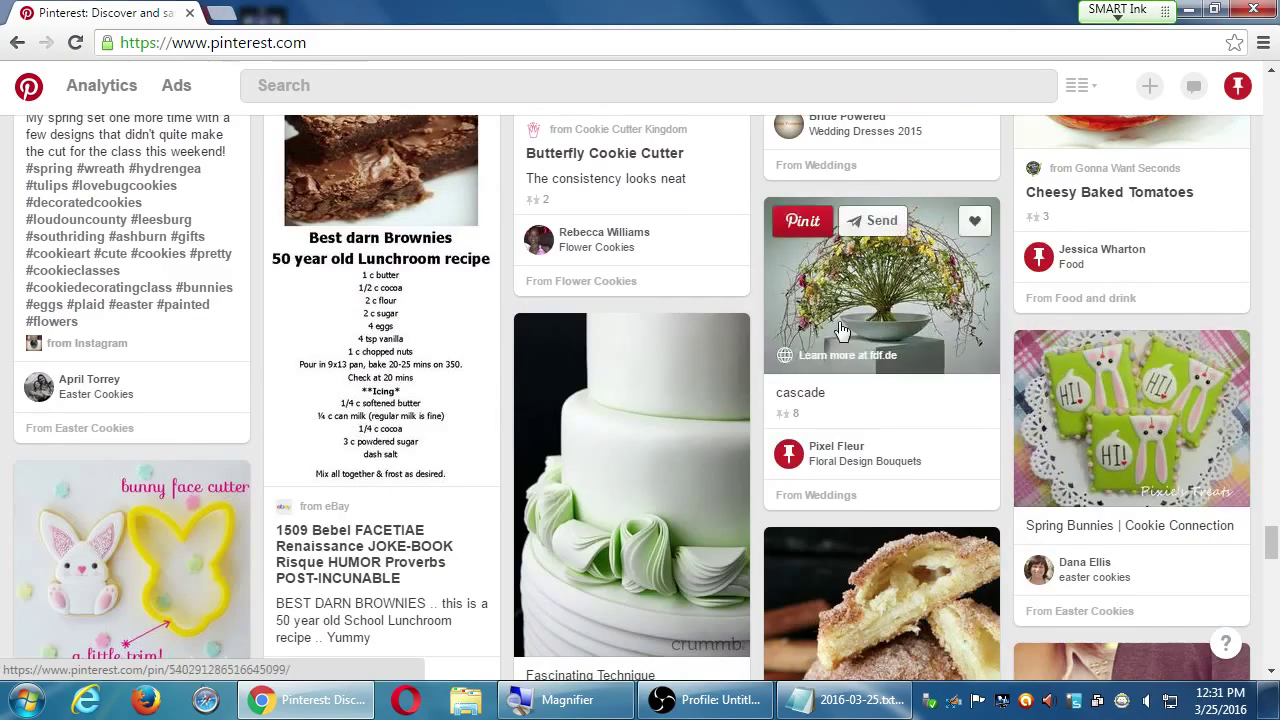
# Start a new pin from a website and submit the form with its address left empty.
pyautogui.click(1152, 88)
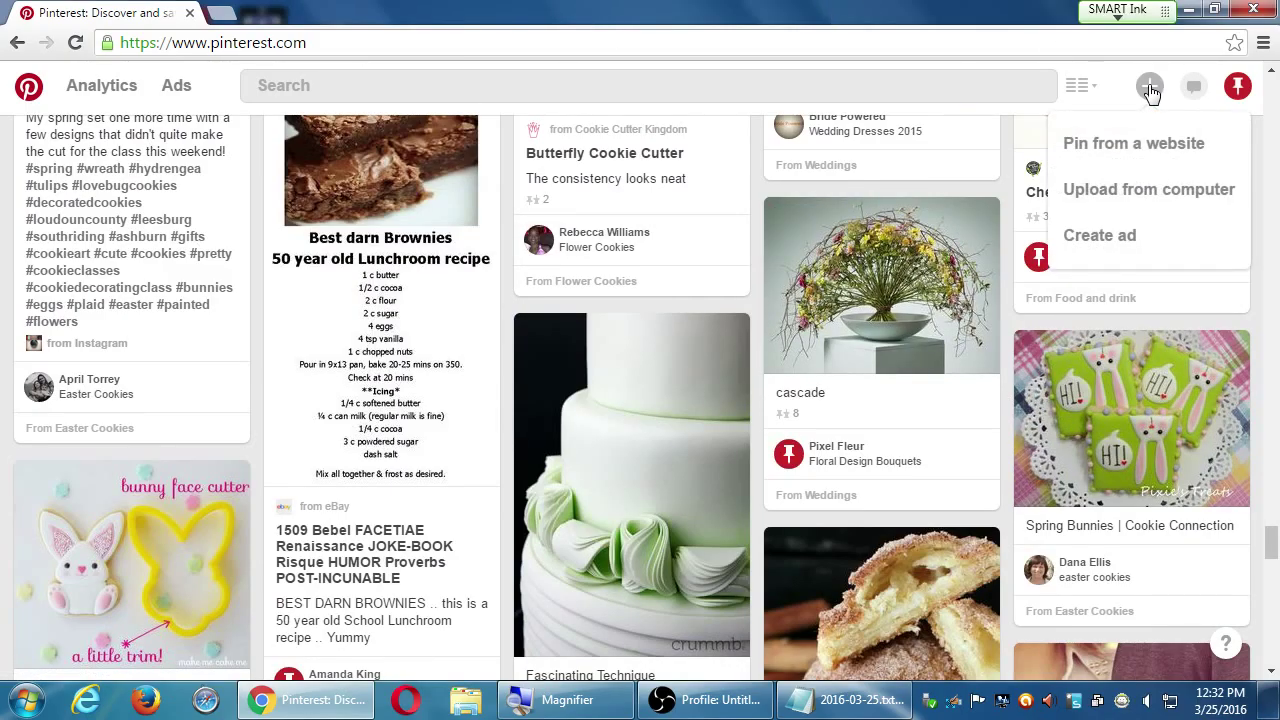
pyautogui.click(1145, 150)
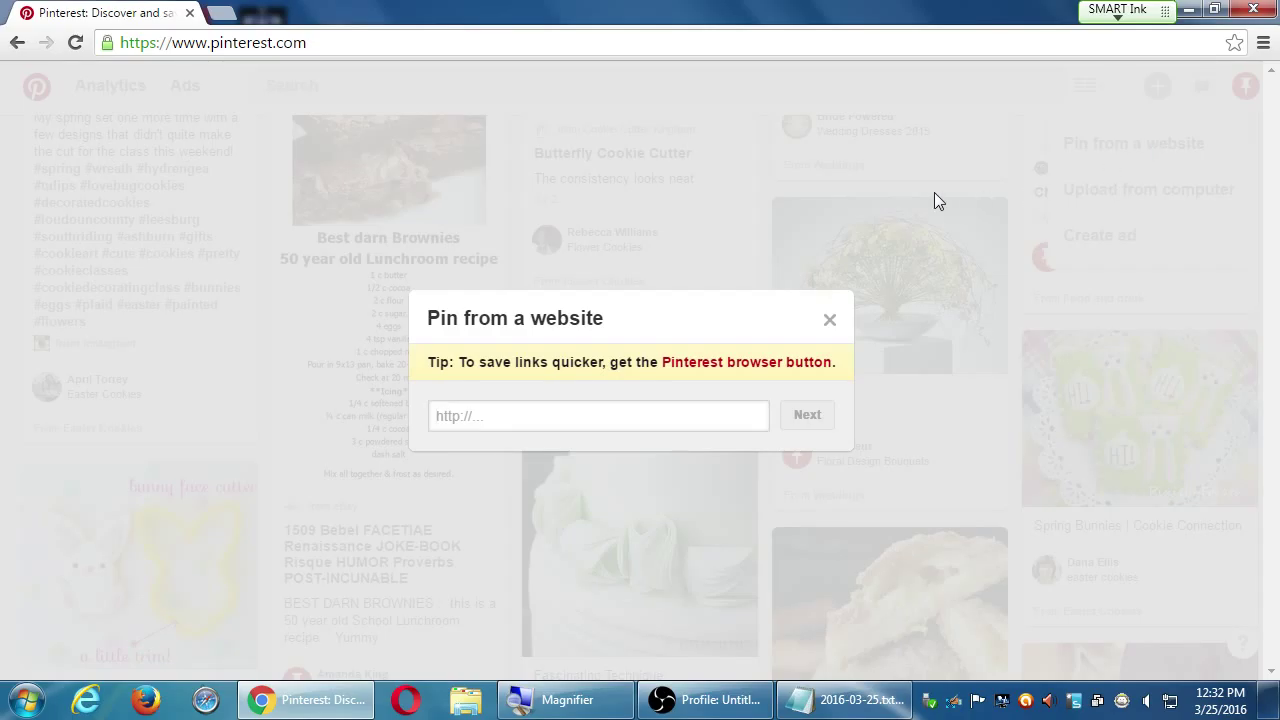
pyautogui.press('Return')
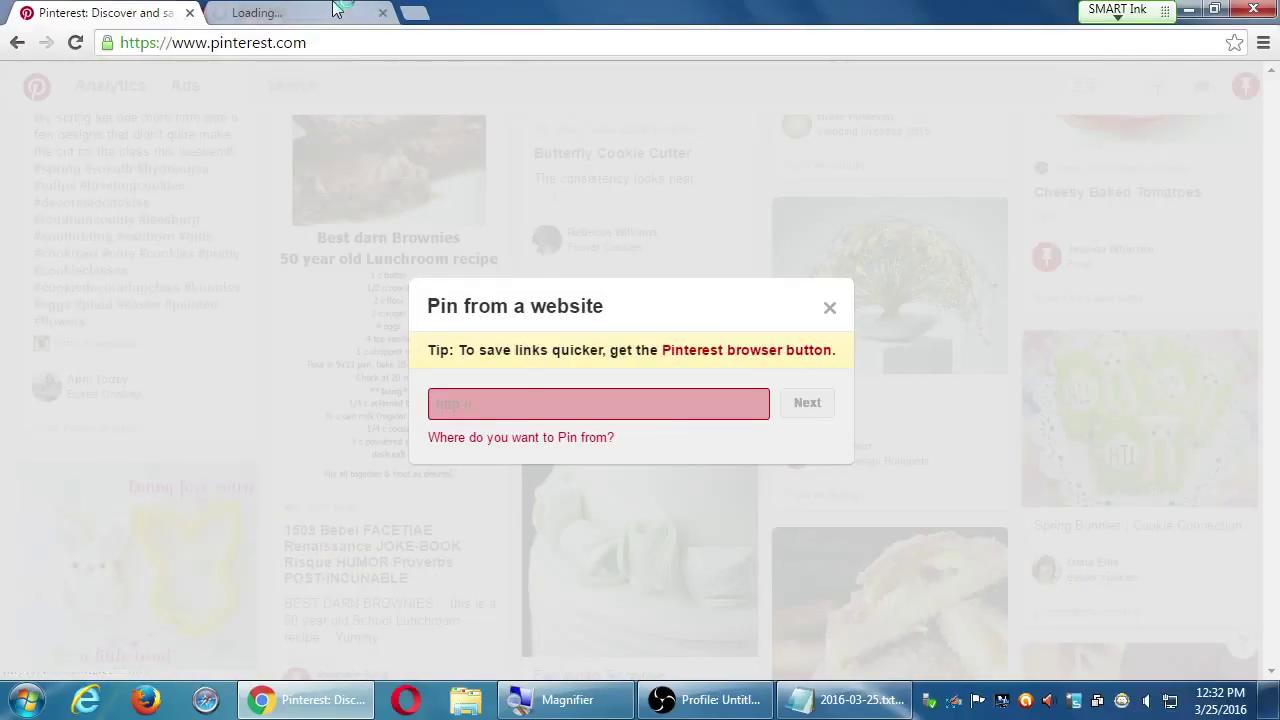
# View the second Pinterest page, and open pmdinteractive.com in a new browser tab.
pyautogui.click(318, 10)
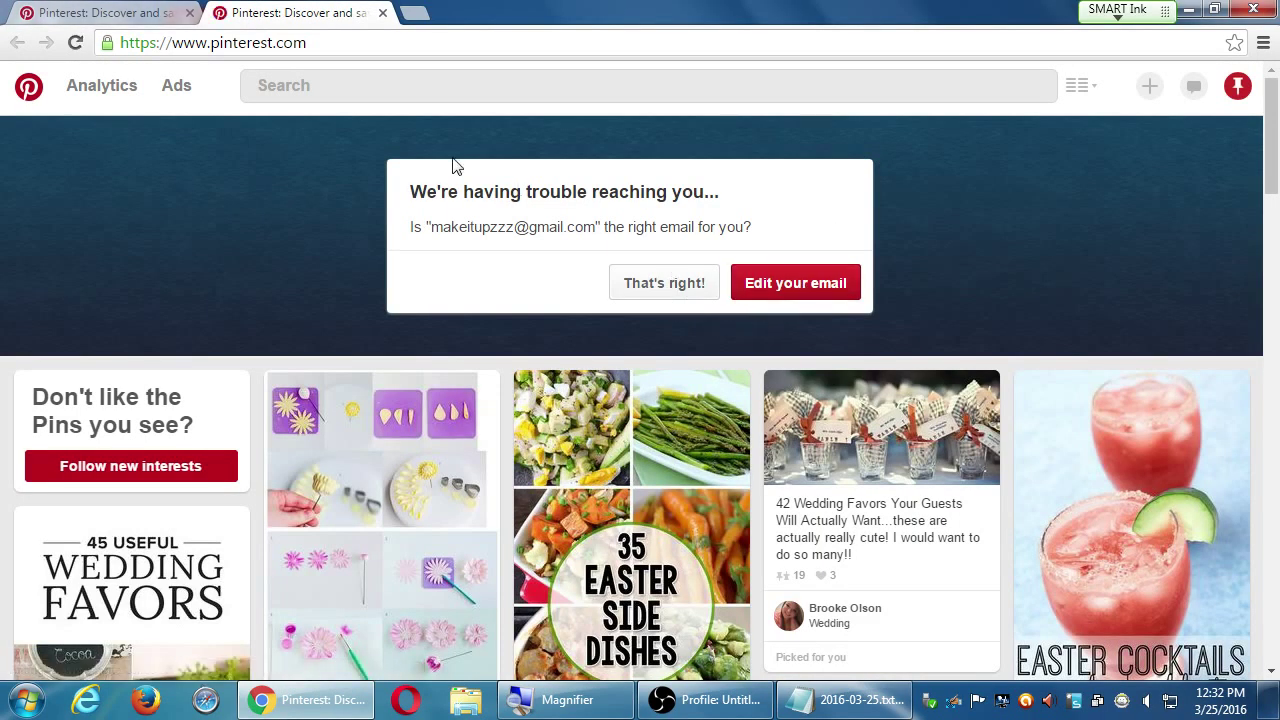
pyautogui.click(414, 12)
pyautogui.write('p')
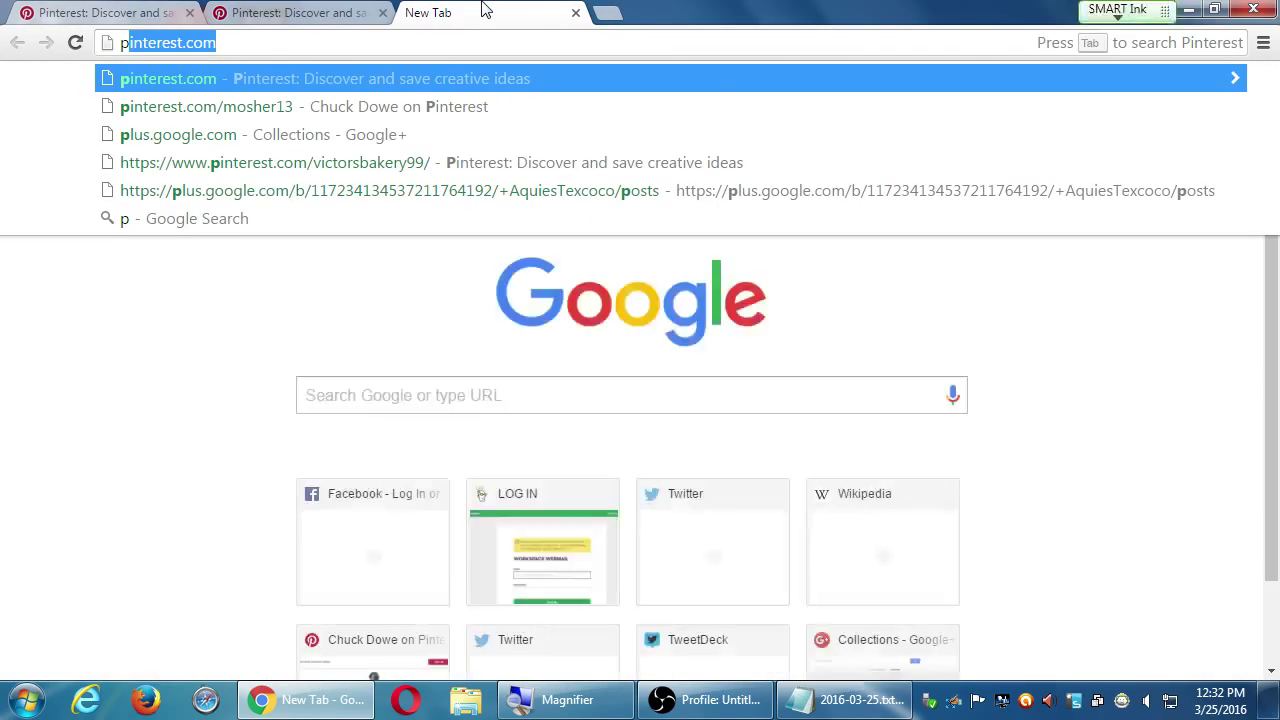
pyautogui.write('mdint')
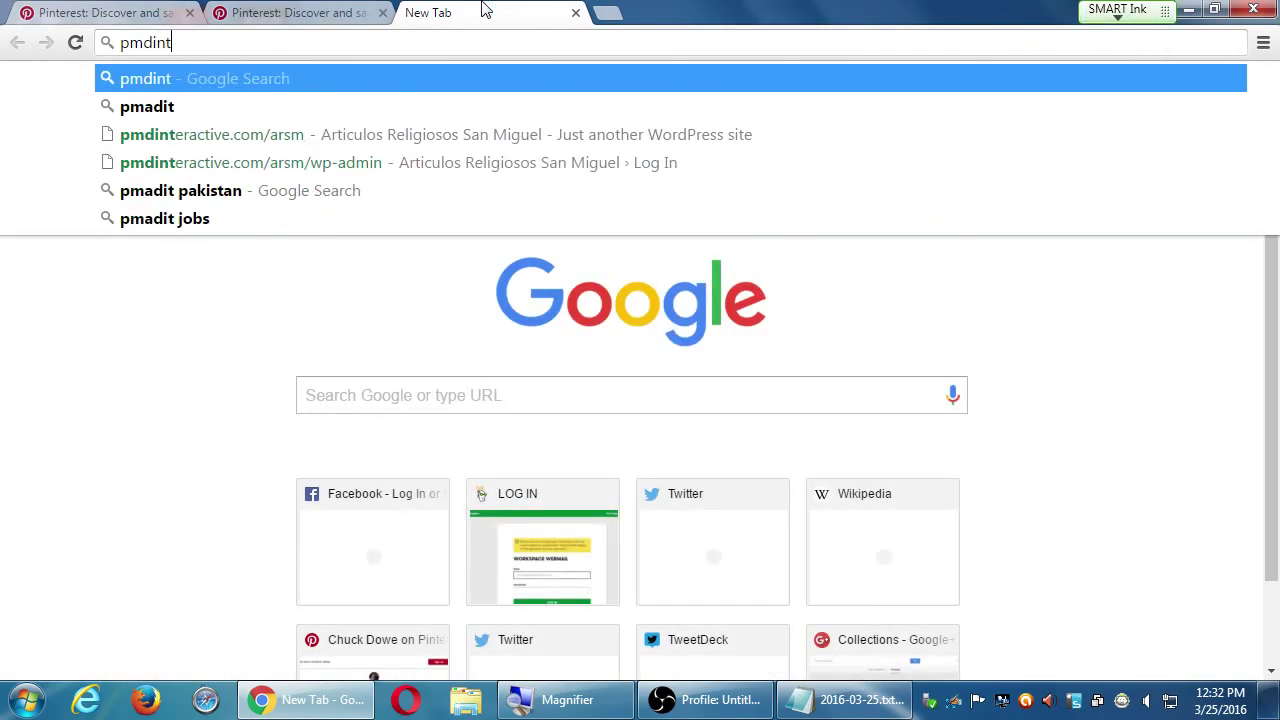
pyautogui.write('eractive.com')
pyautogui.press('Return')
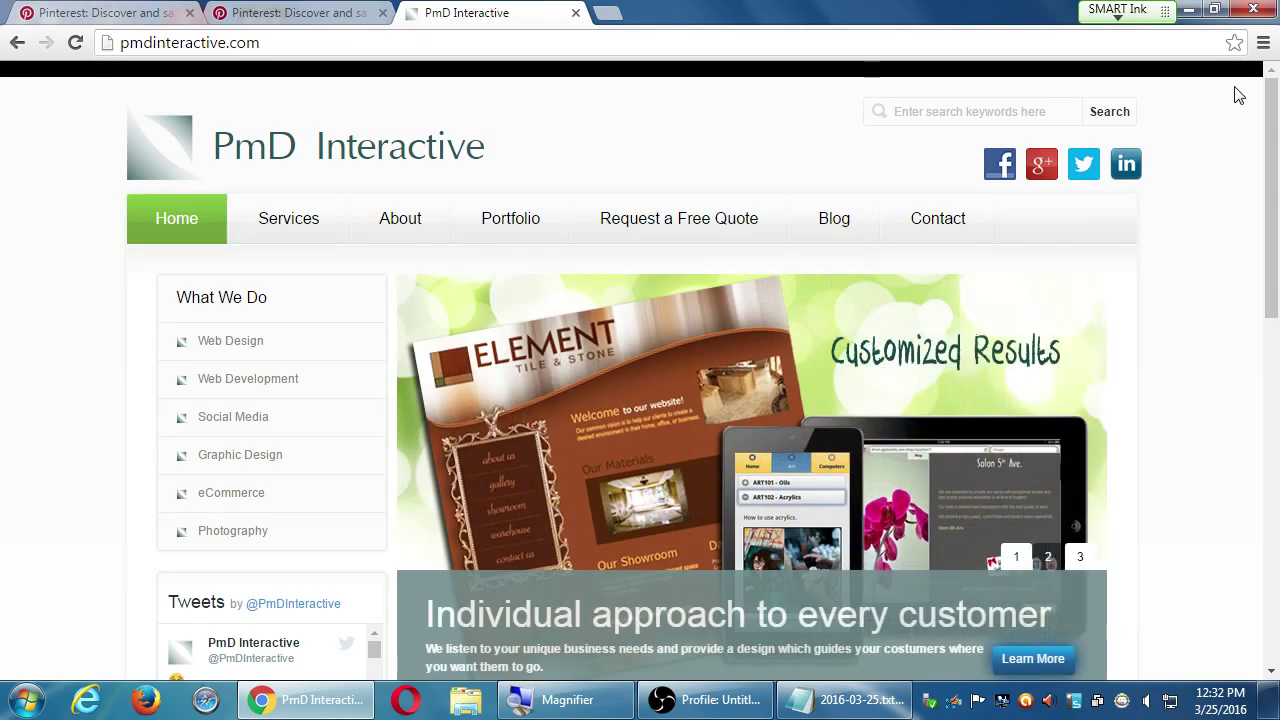
# Return to the pin-from-a-website form, declining the Pin It Button extension and dismissing the resulting notice.
pyautogui.click(86, 12)
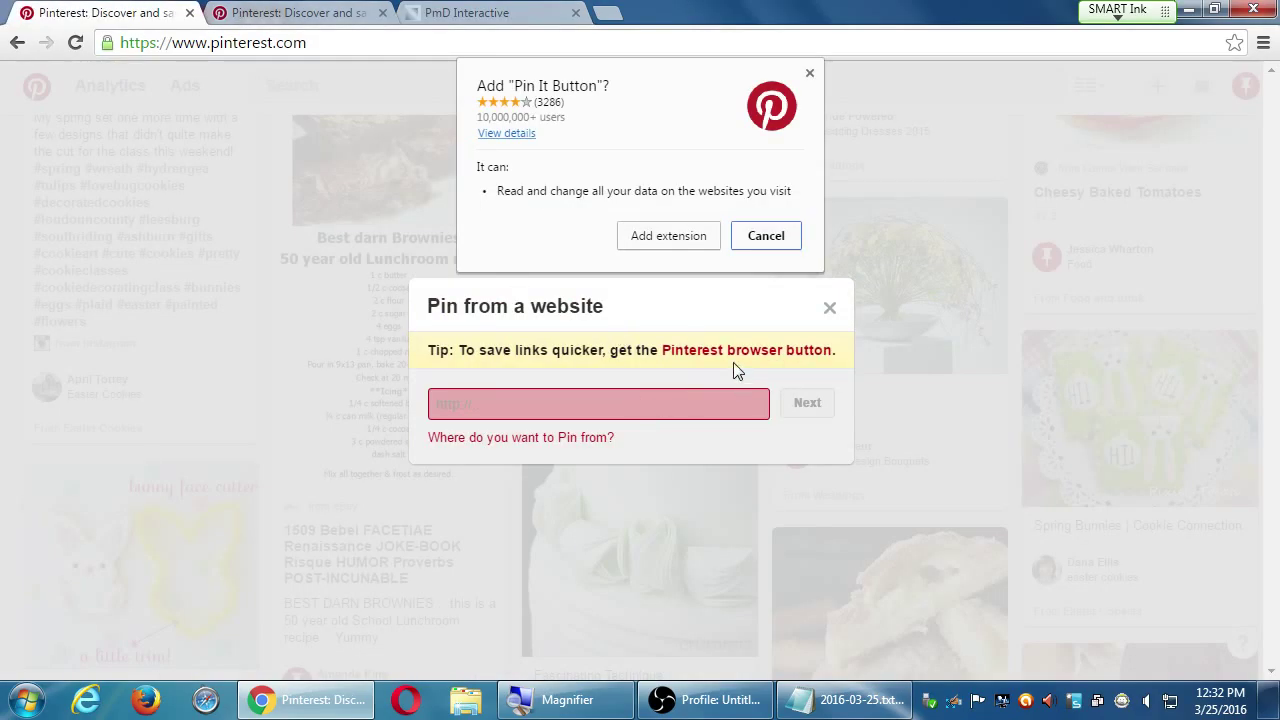
pyautogui.click(766, 238)
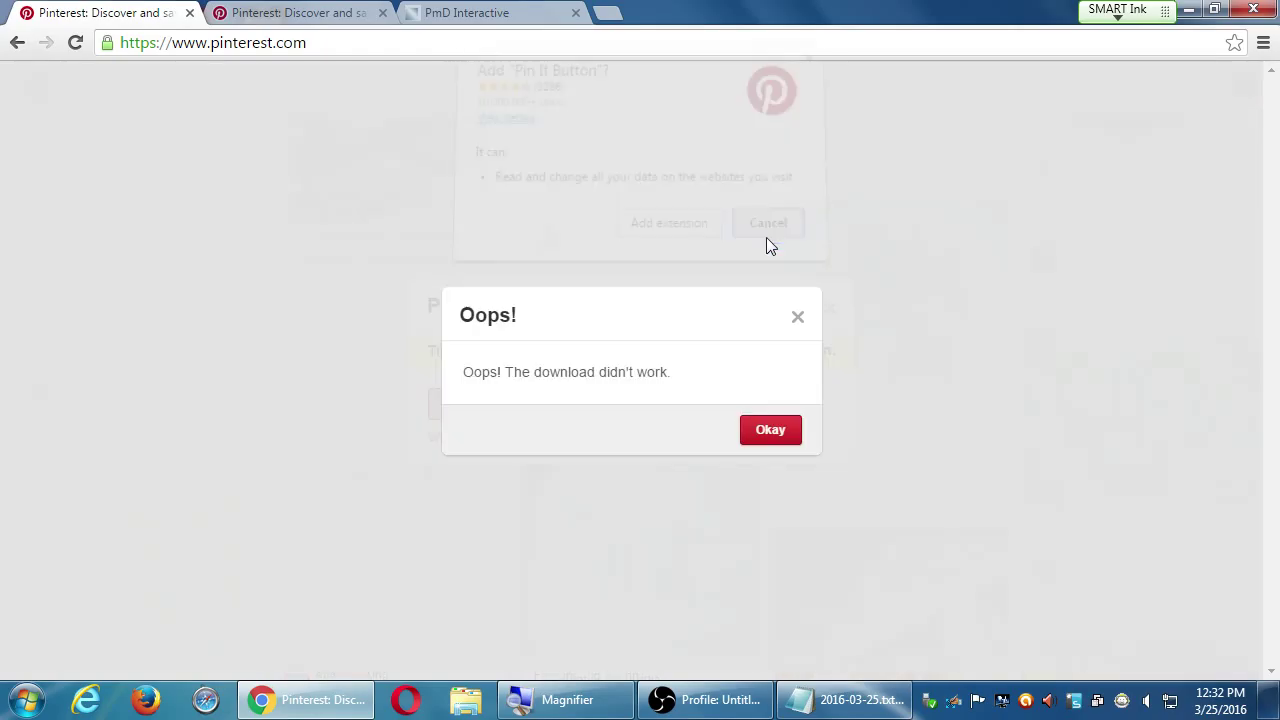
pyautogui.click(797, 317)
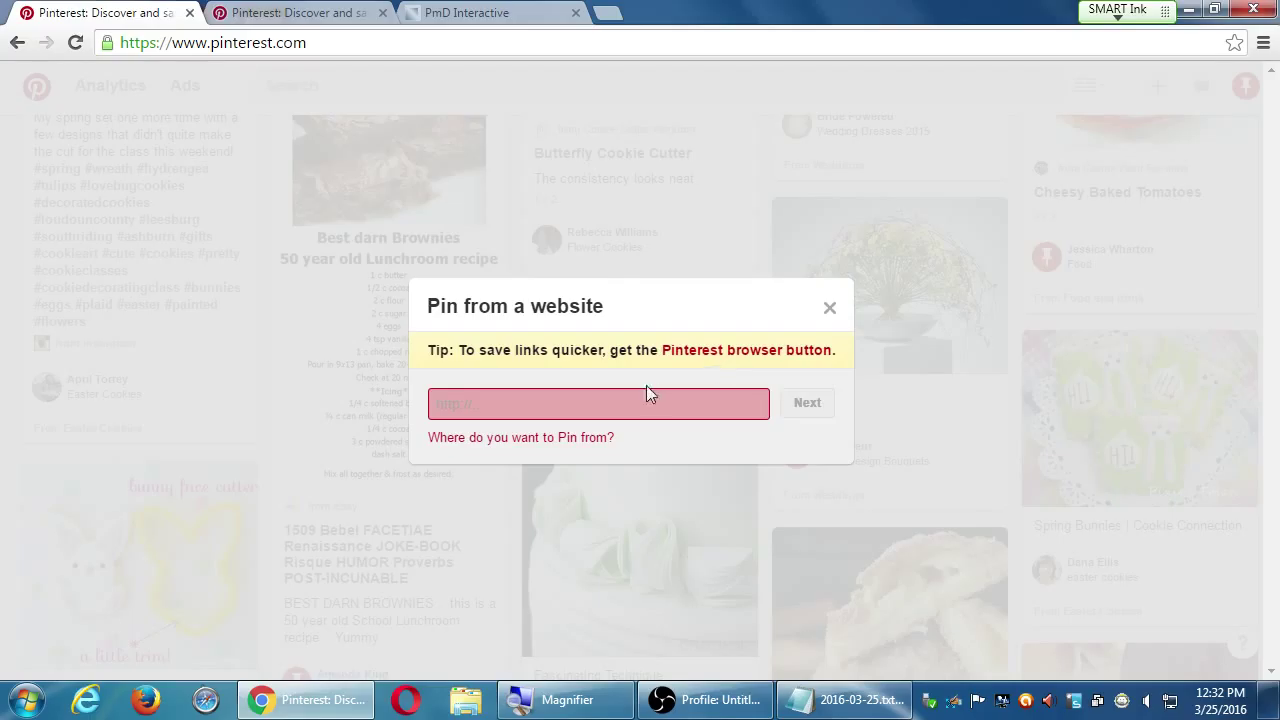
pyautogui.click(530, 399)
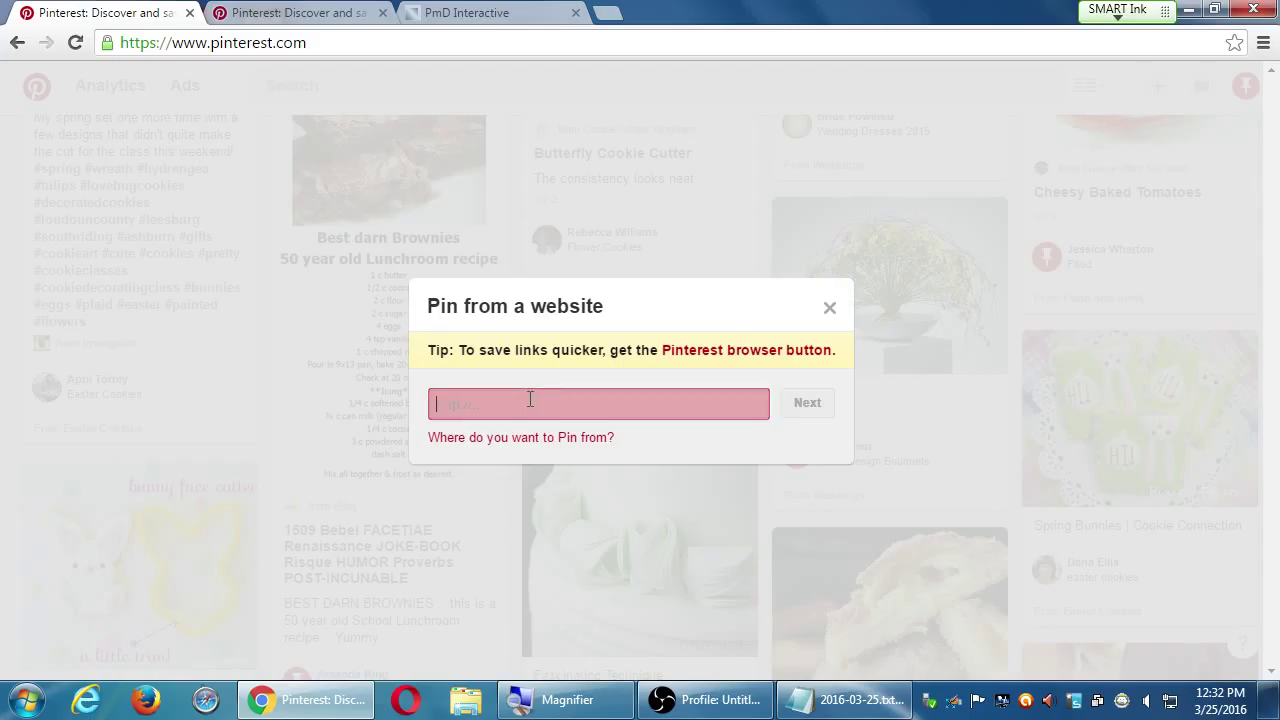
pyautogui.write('ht')
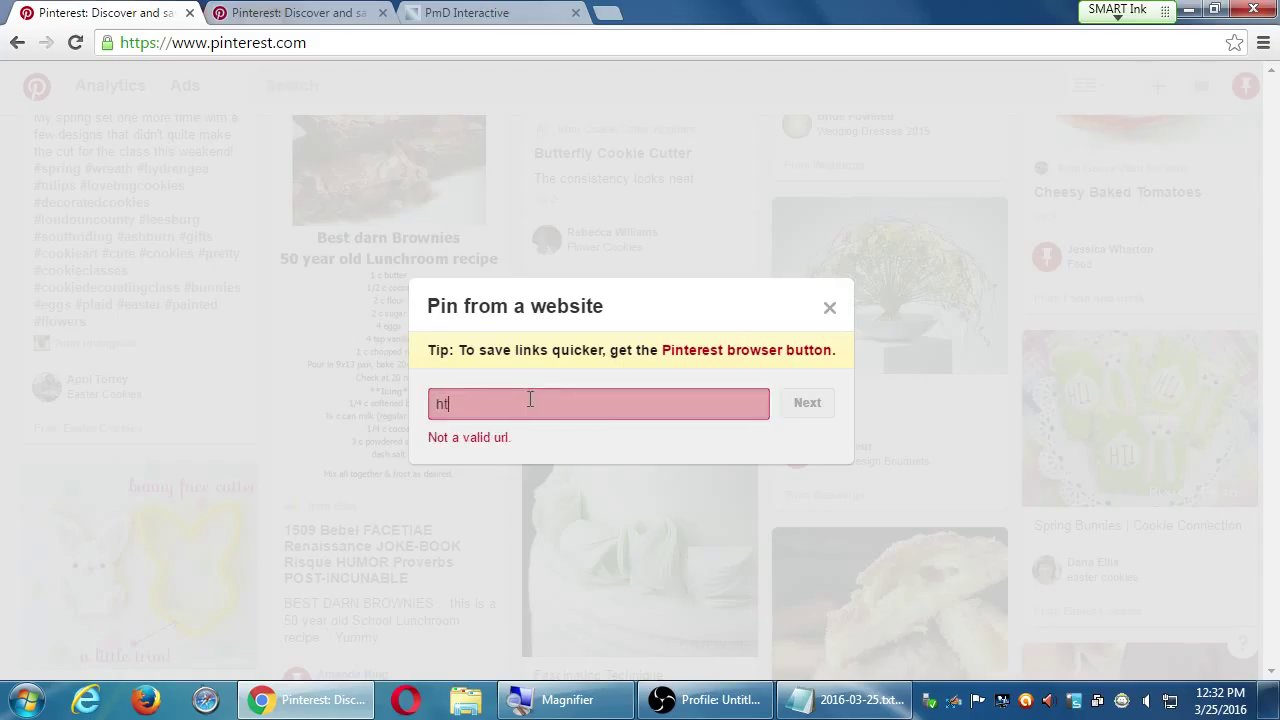
pyautogui.write('tp://swccd.edu')
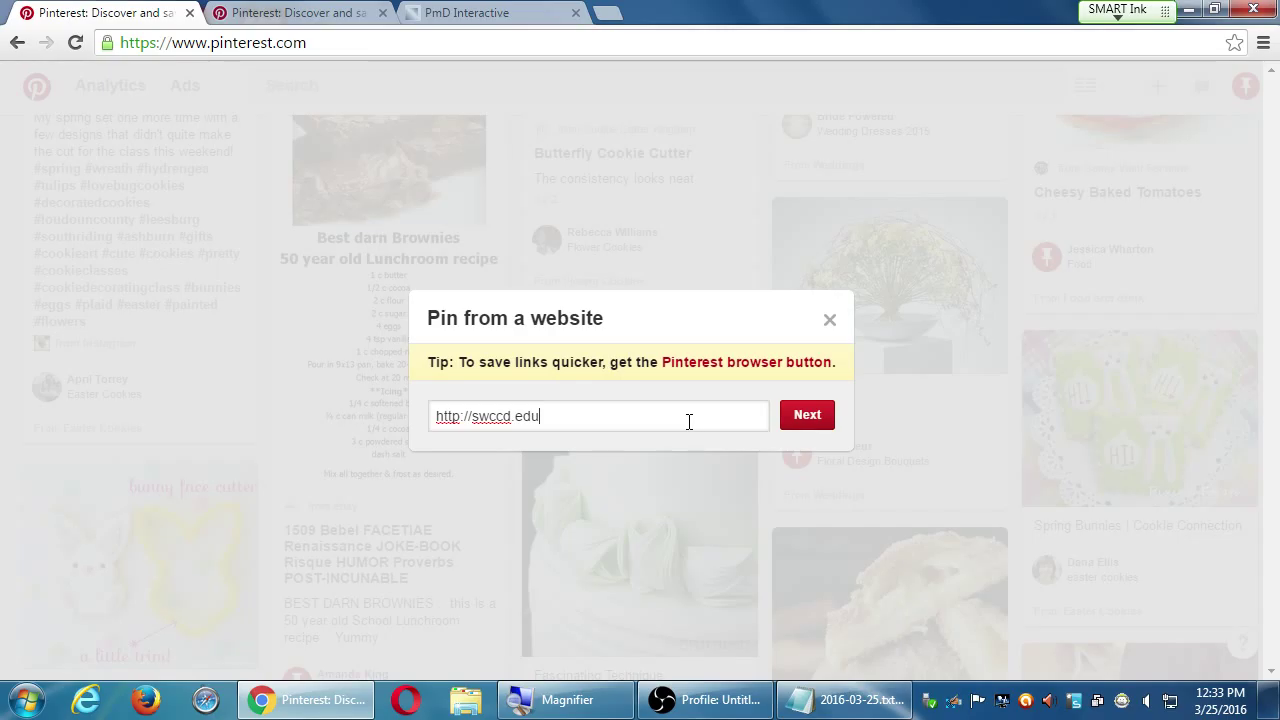
pyautogui.click(789, 420)
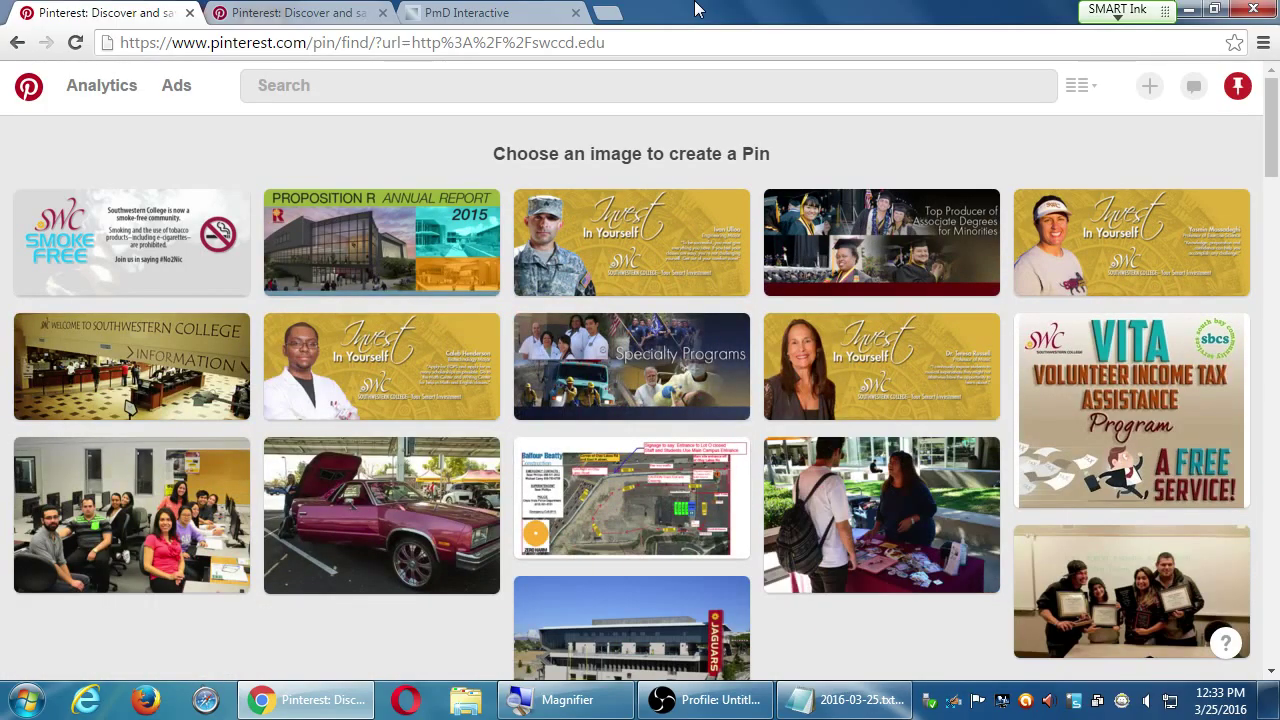
# Examine the images available for pinning from swccd.edu and the existing pins that other people saved from that site.
pyautogui.scroll(-3, 854, 357)
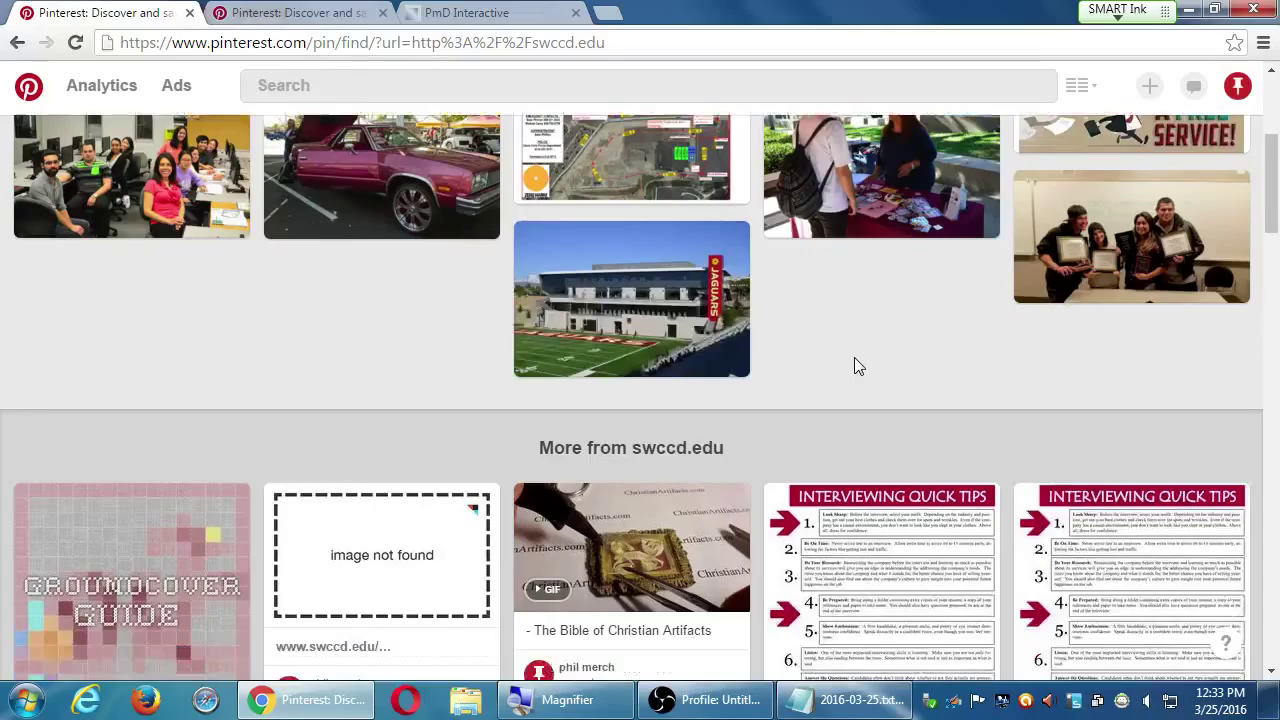
pyautogui.scroll(3, 854, 357)
pyautogui.scroll(-5, 854, 357)
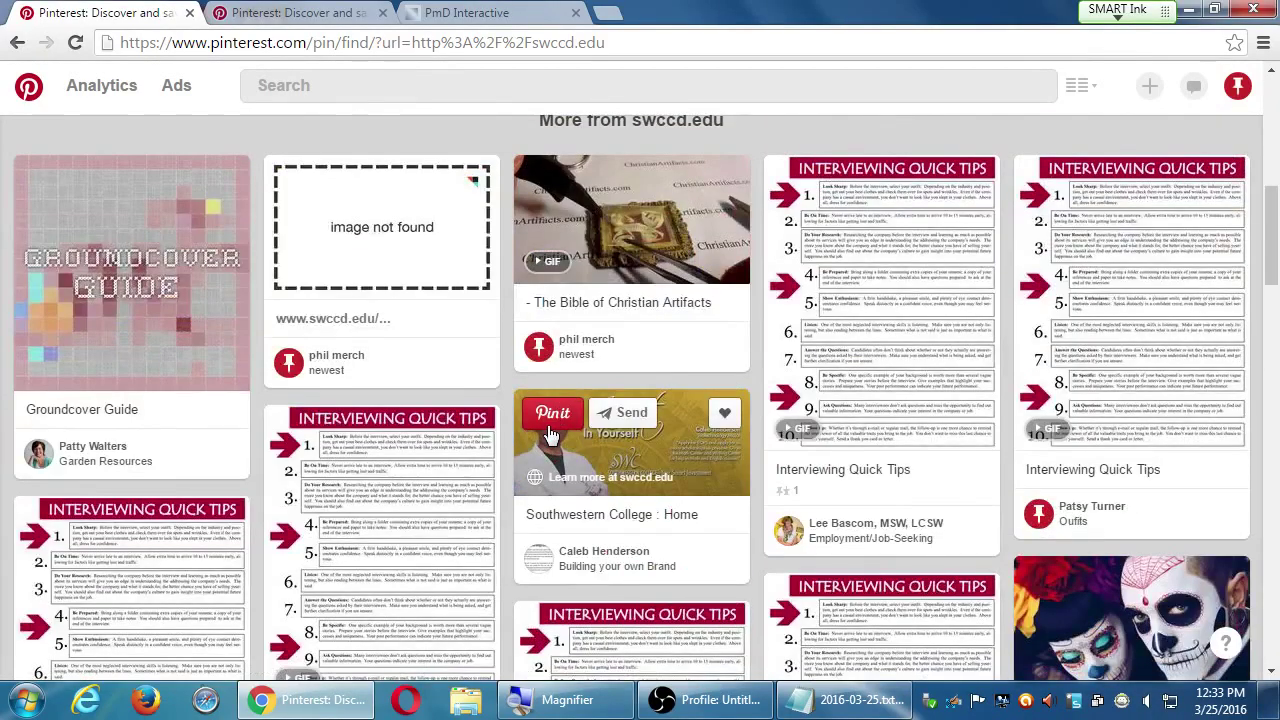
pyautogui.scroll(1, 548, 433)
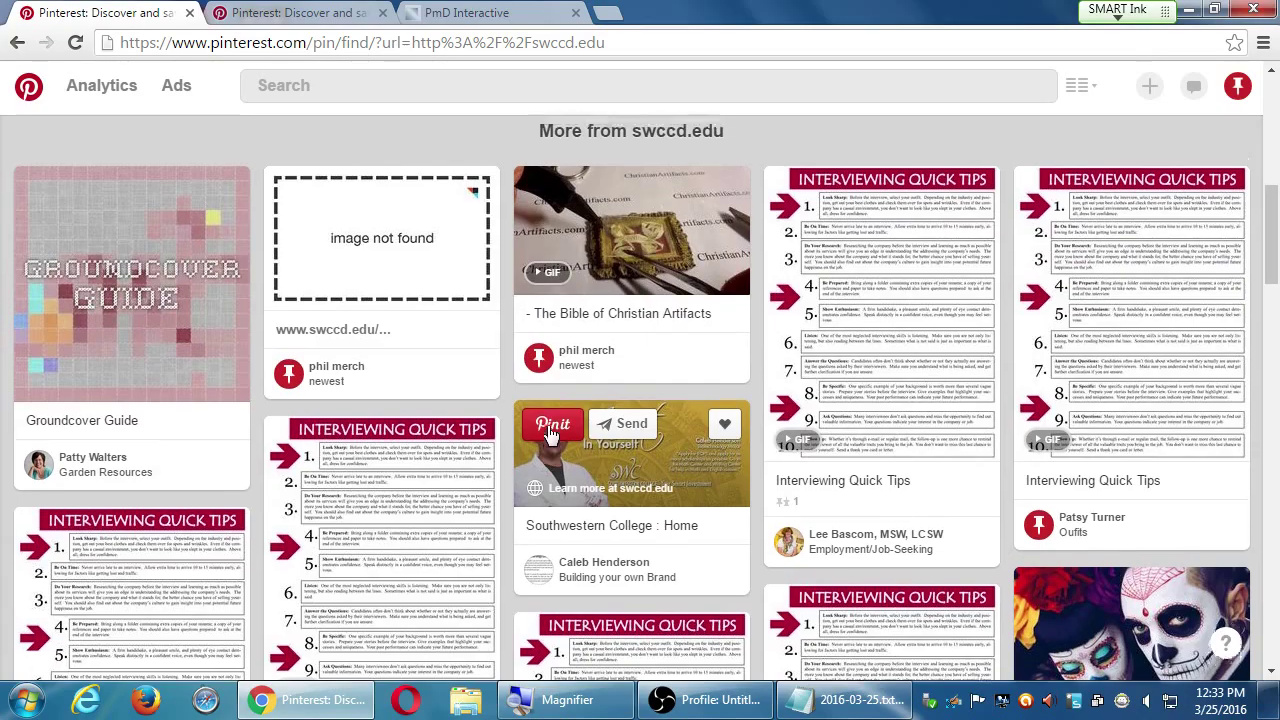
pyautogui.moveTo(628, 171); pyautogui.dragTo(744, 175)
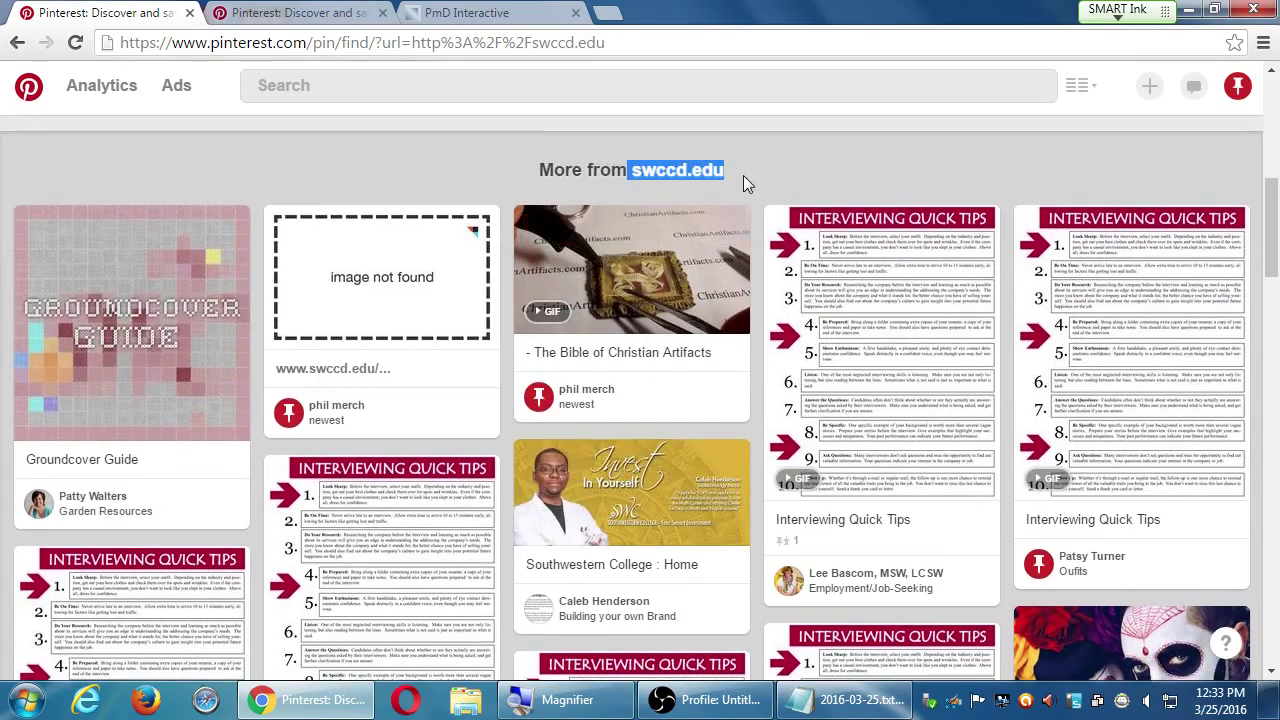
pyautogui.scroll(-10, 743, 175)
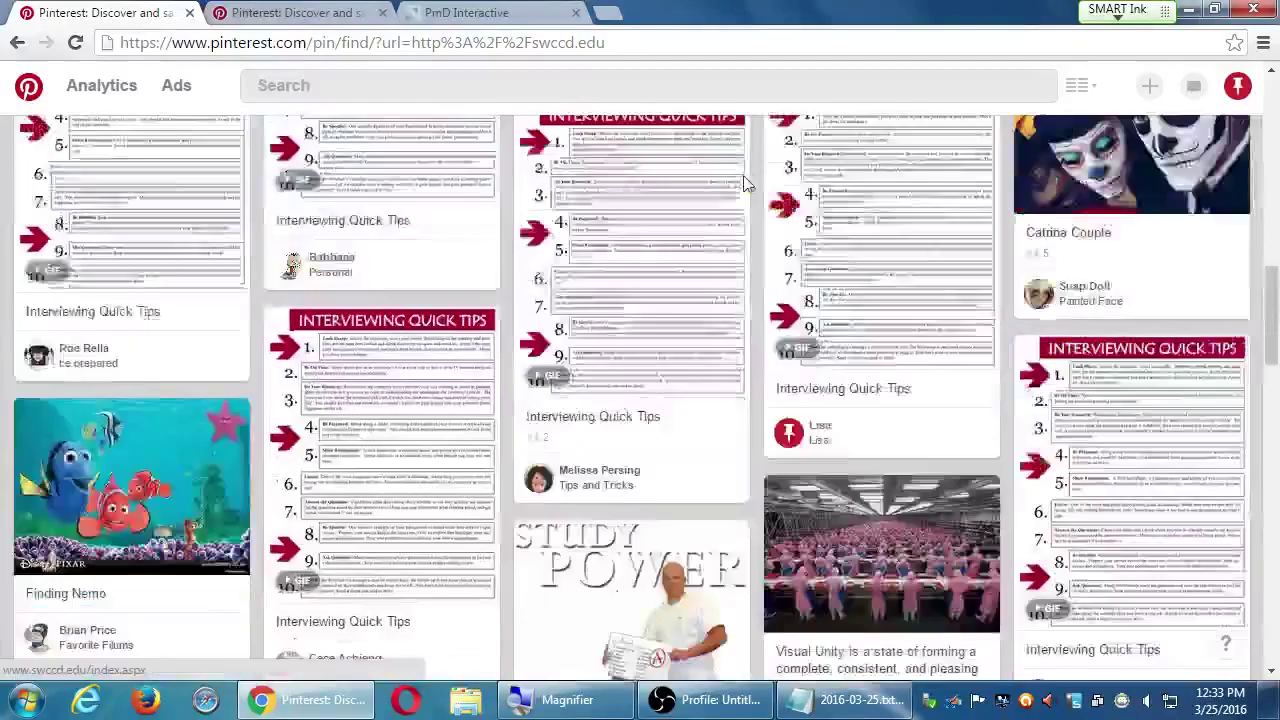
pyautogui.scroll(-4, 703, 450)
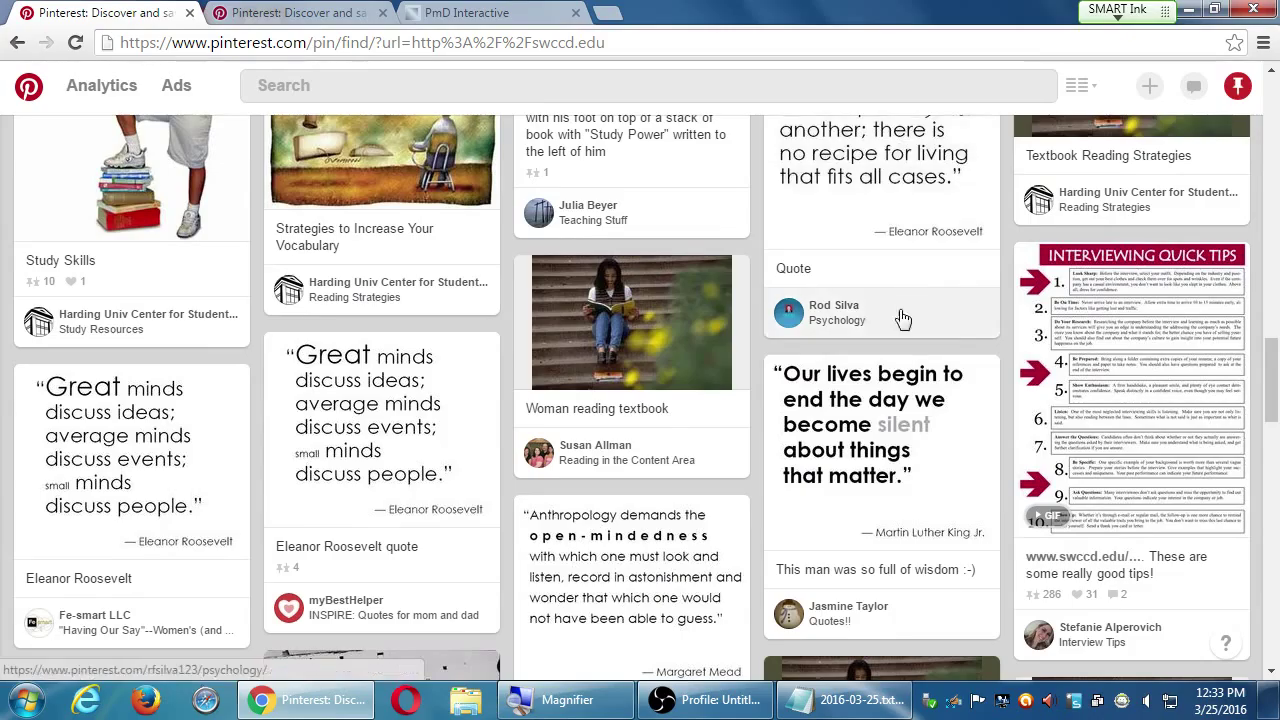
pyautogui.scroll(5, 900, 340)
pyautogui.scroll(5, 905, 390)
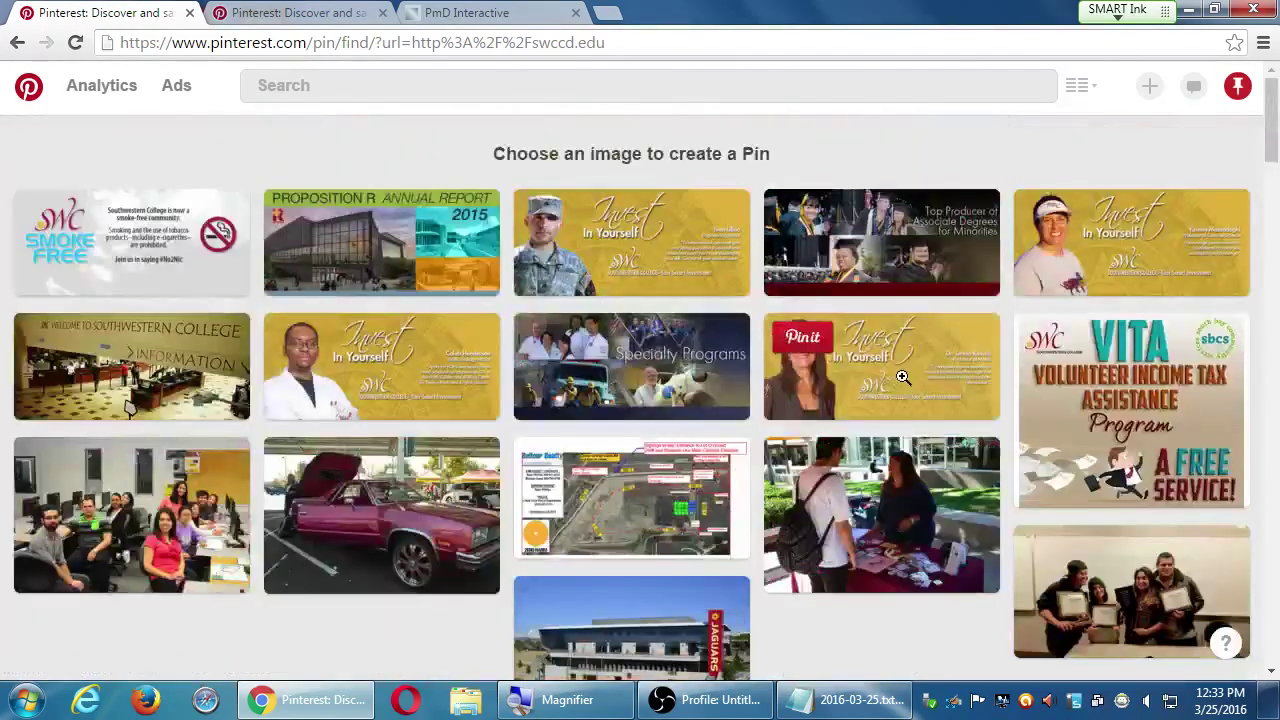
pyautogui.click(1149, 86)
pyautogui.click(937, 140)
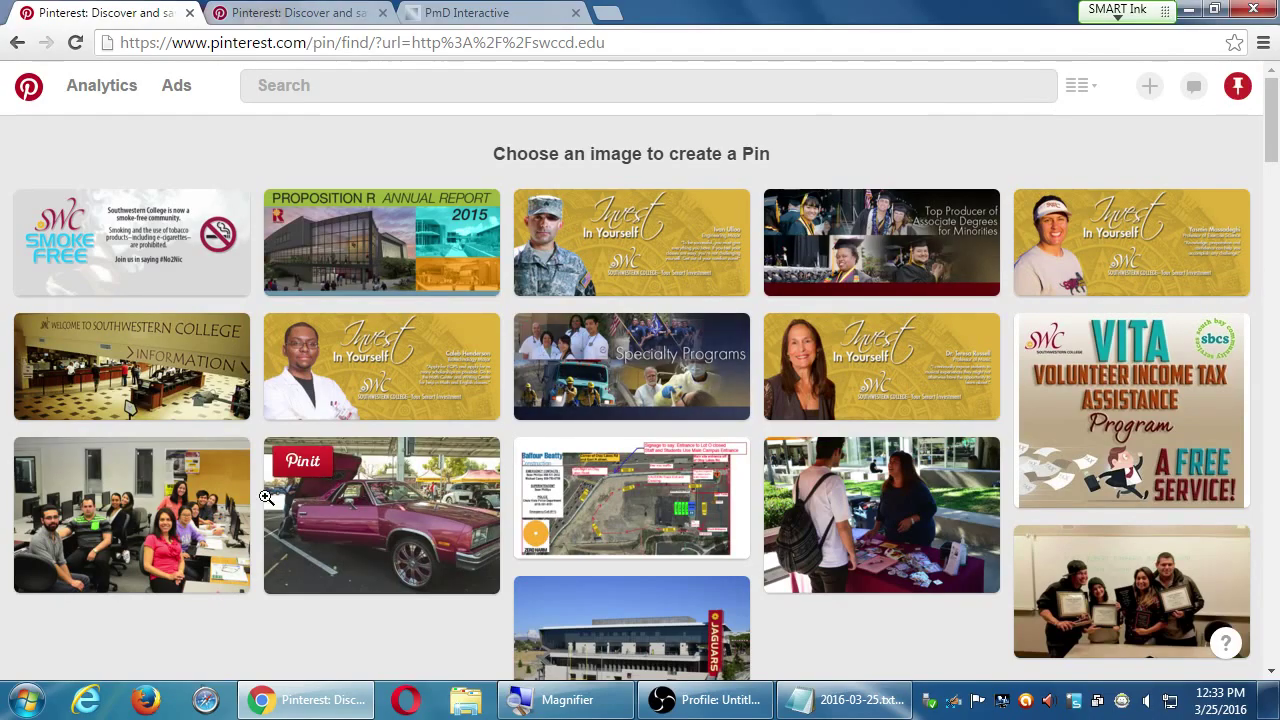
pyautogui.click(115, 537)
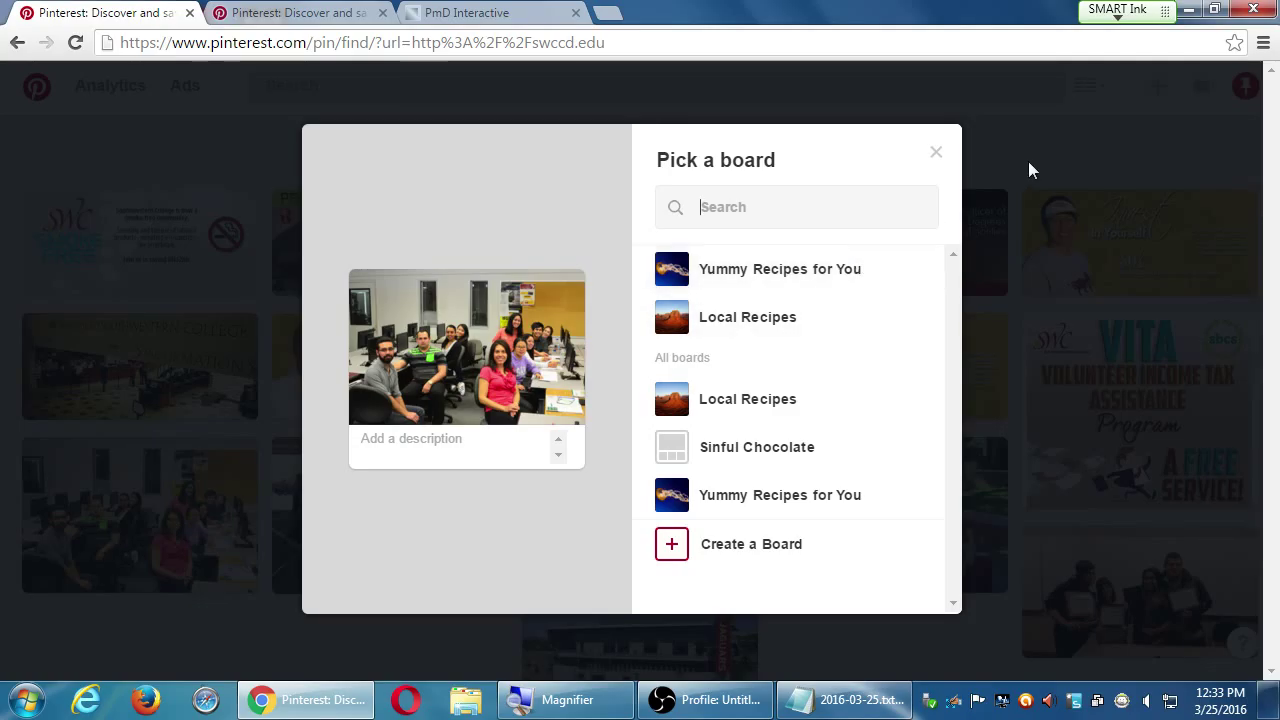
pyautogui.click(938, 152)
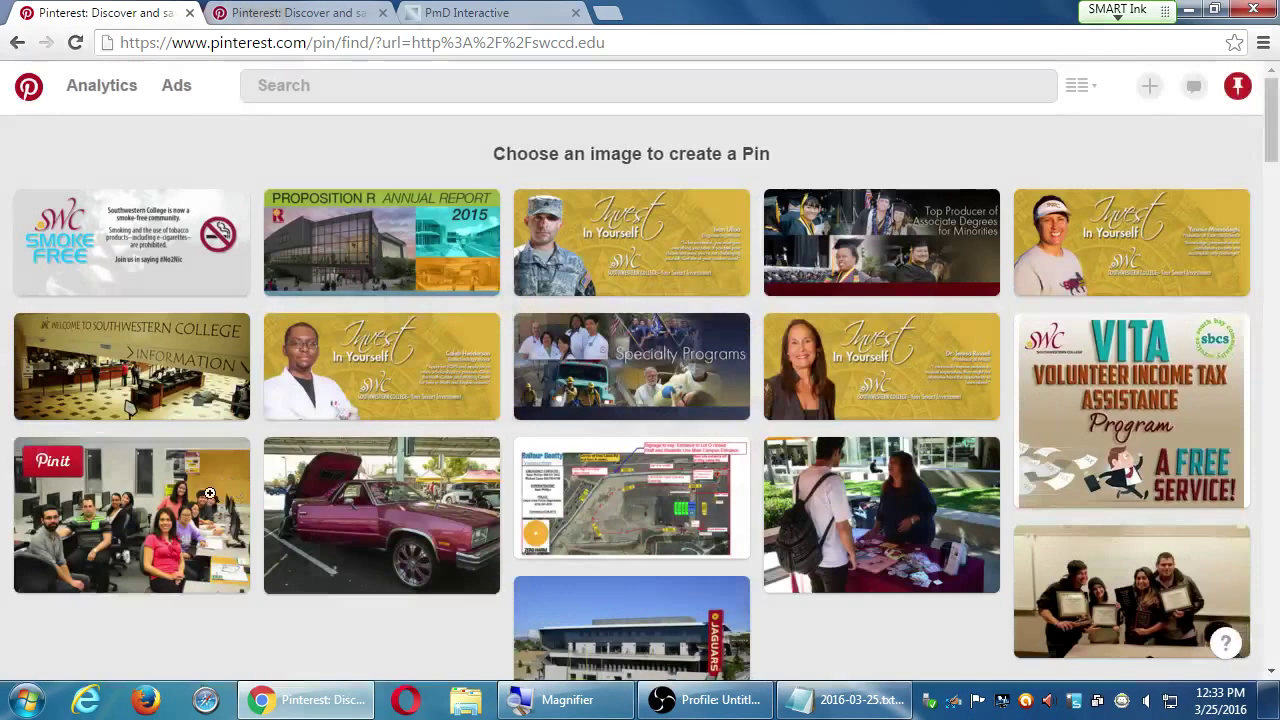
pyautogui.click(68, 466)
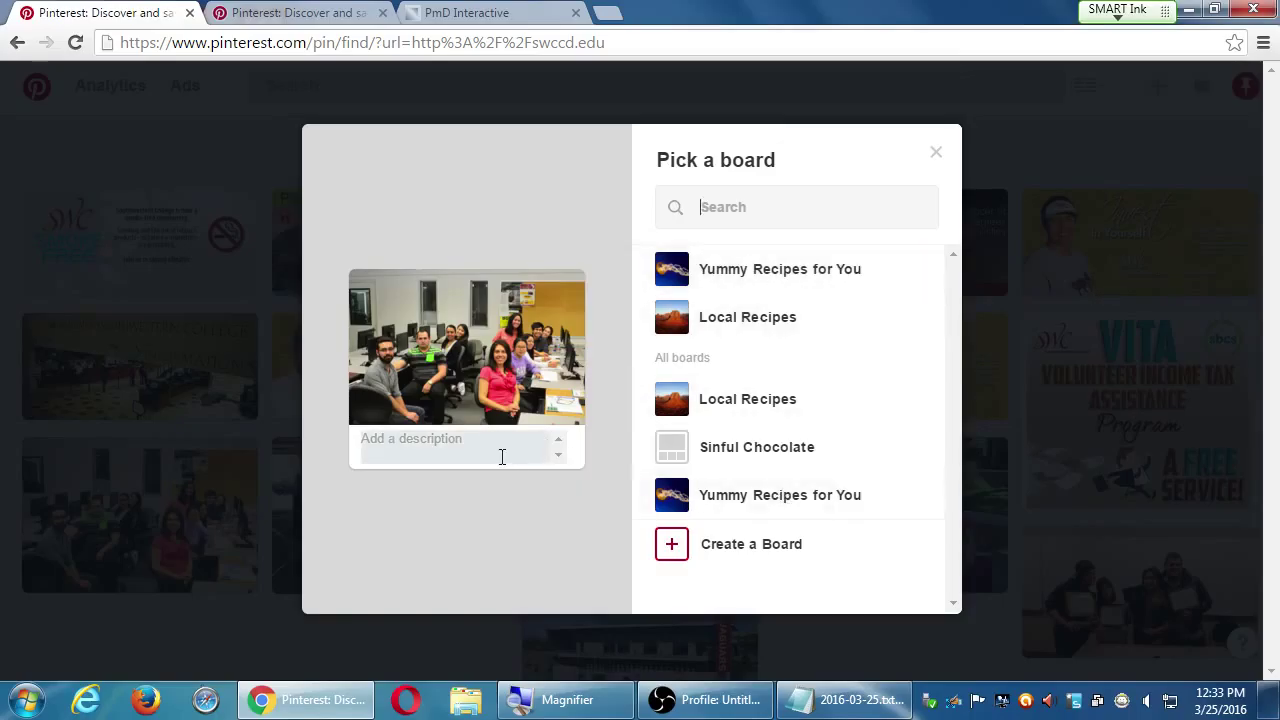
pyautogui.click(491, 455)
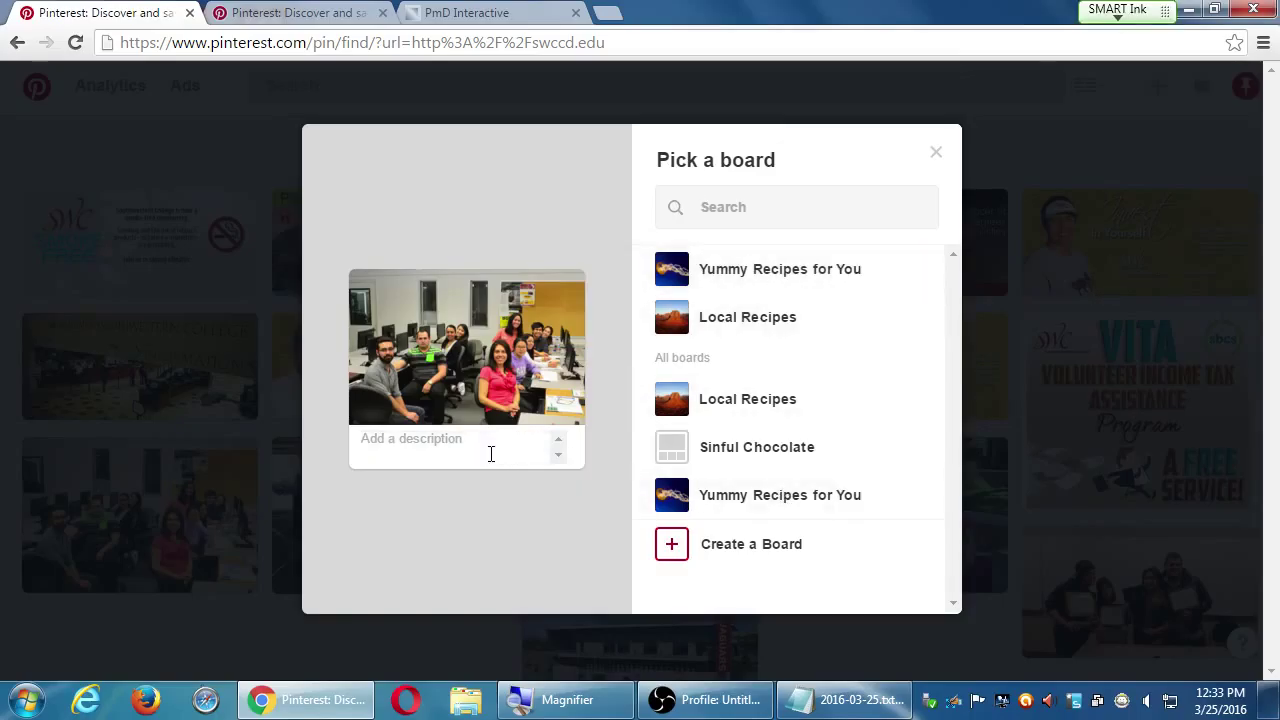
pyautogui.click(1155, 86)
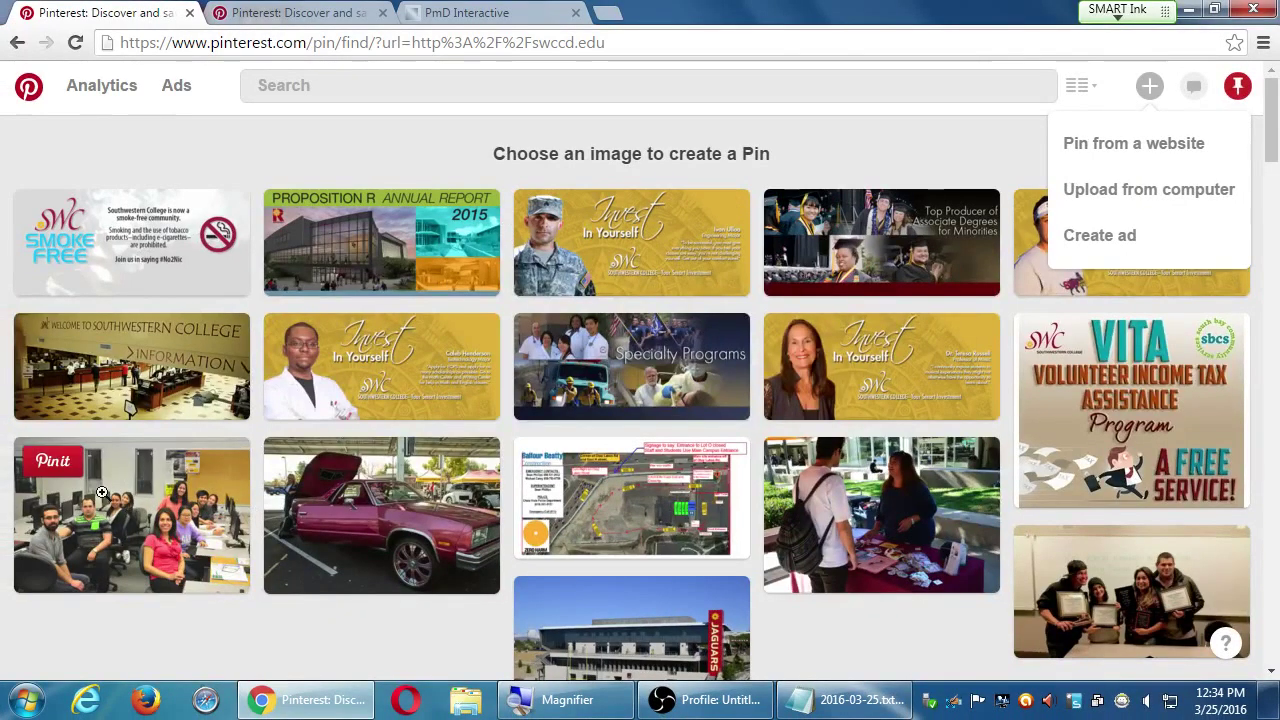
# Pin the photo of the group in the computer lab to the Sinful Chocolate board with the description "Happy being happy in Happiness 101".
pyautogui.click(60, 462)
pyautogui.click(466, 437)
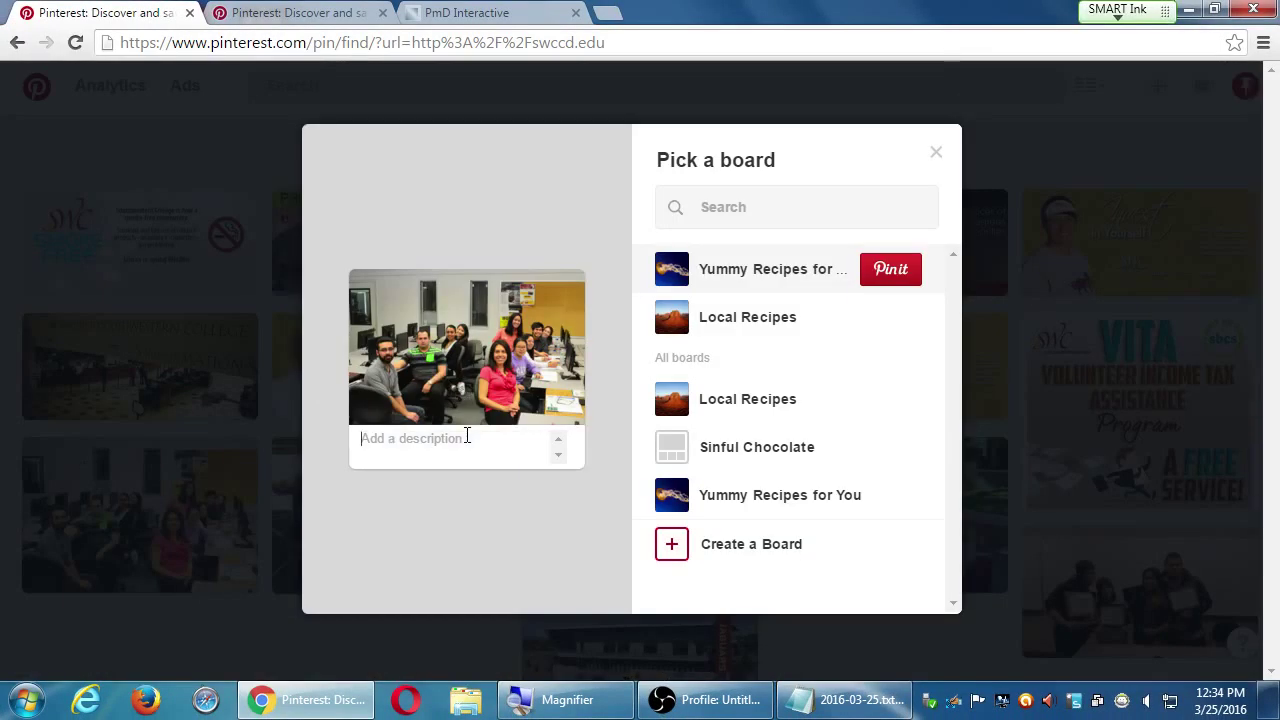
pyautogui.write('Happy')
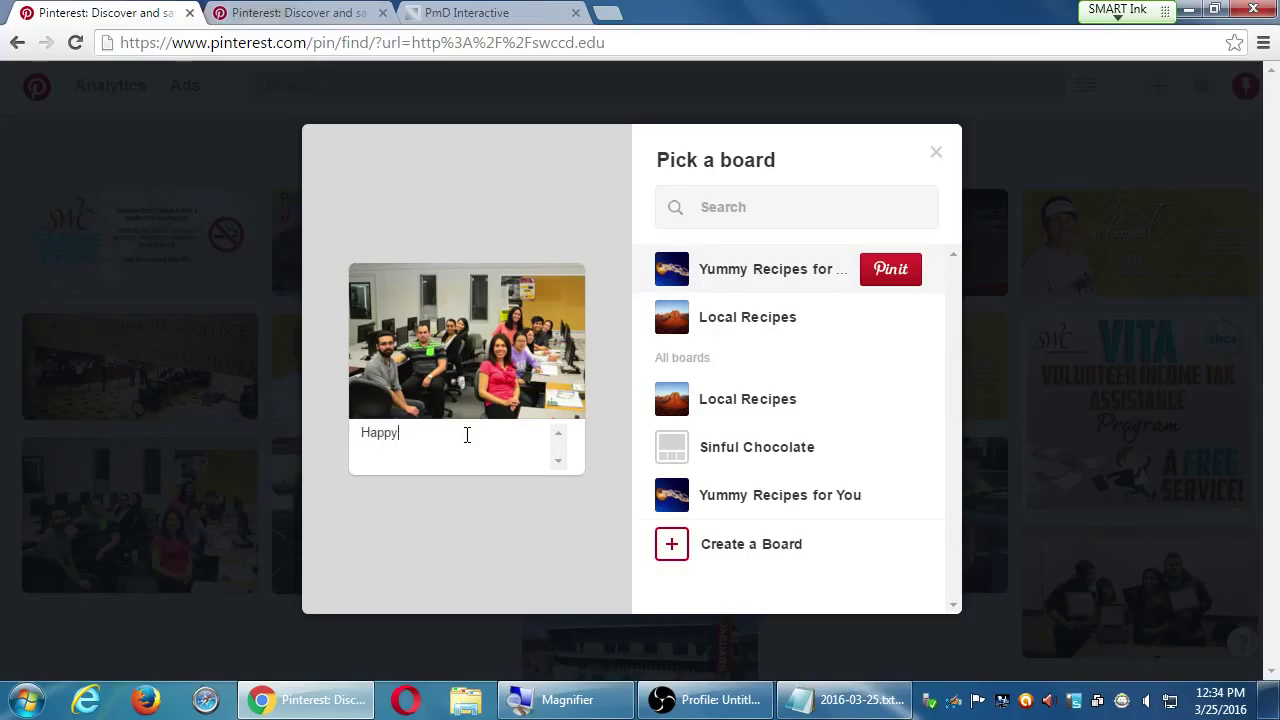
pyautogui.write(' being happy in Happiness 10')
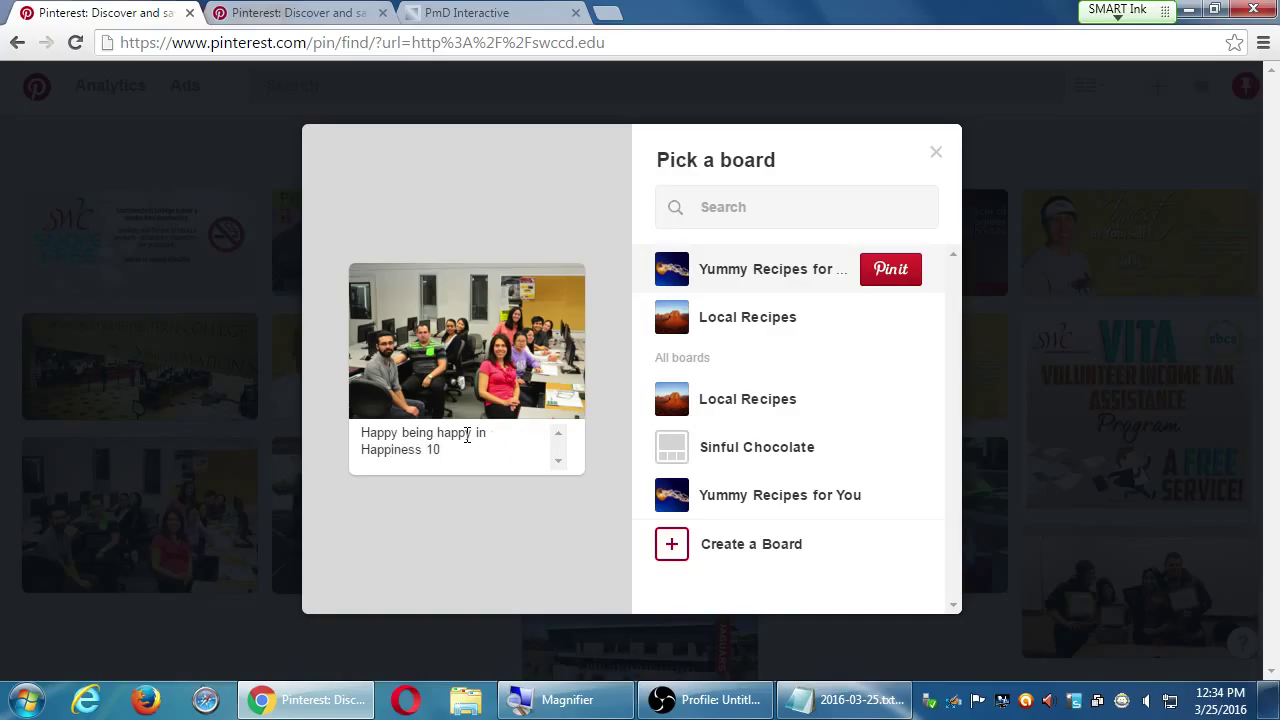
pyautogui.write('1')
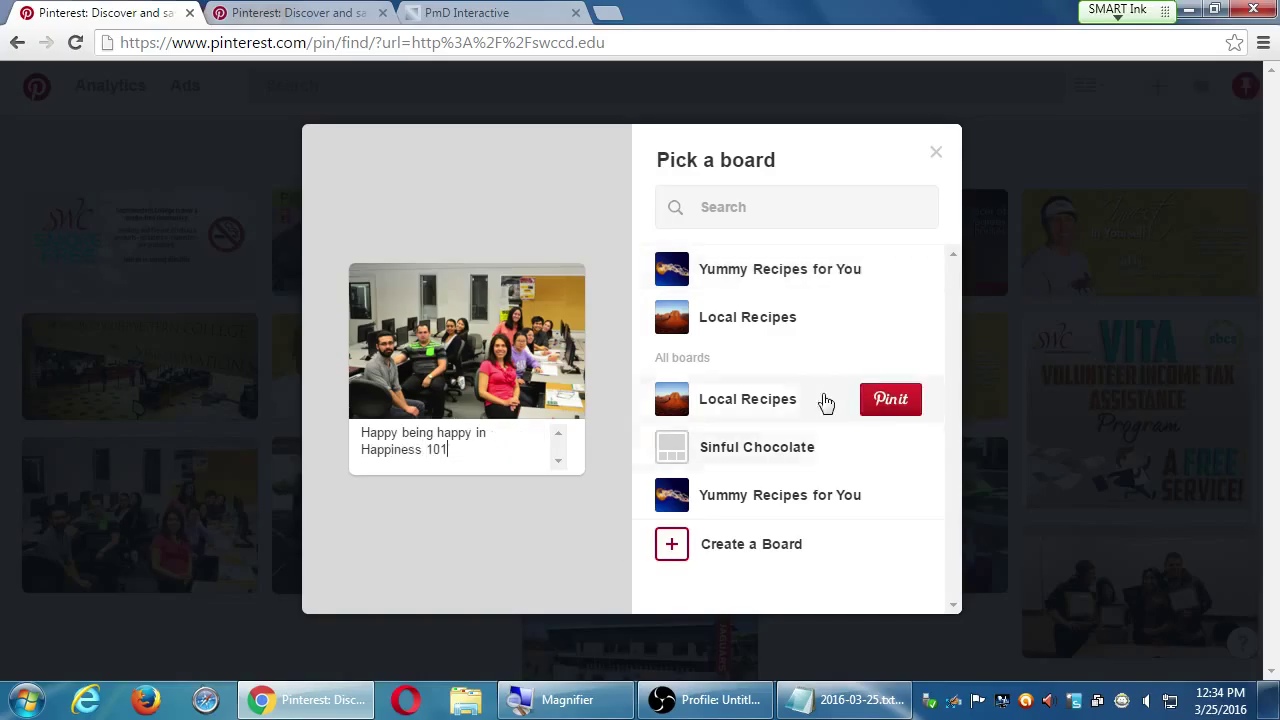
pyautogui.click(775, 450)
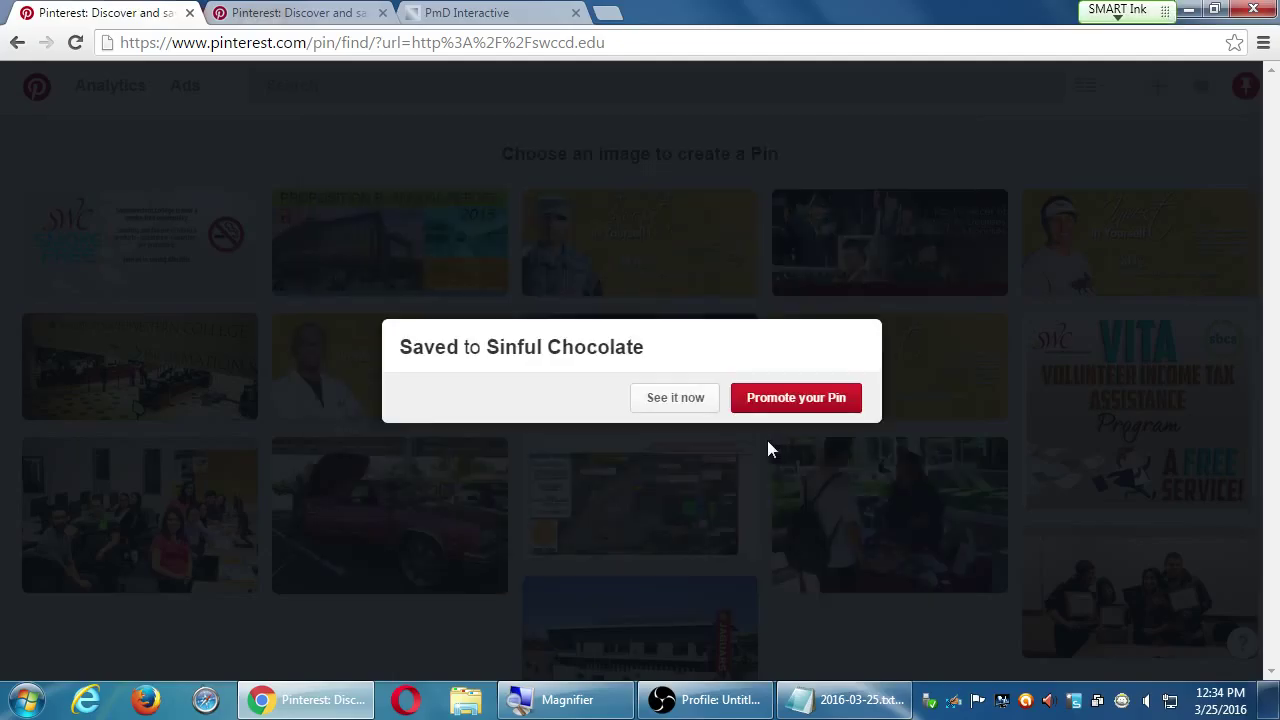
# View the newly saved pin on its own page and examine the "in Happiness 101" part of its description.
pyautogui.click(680, 400)
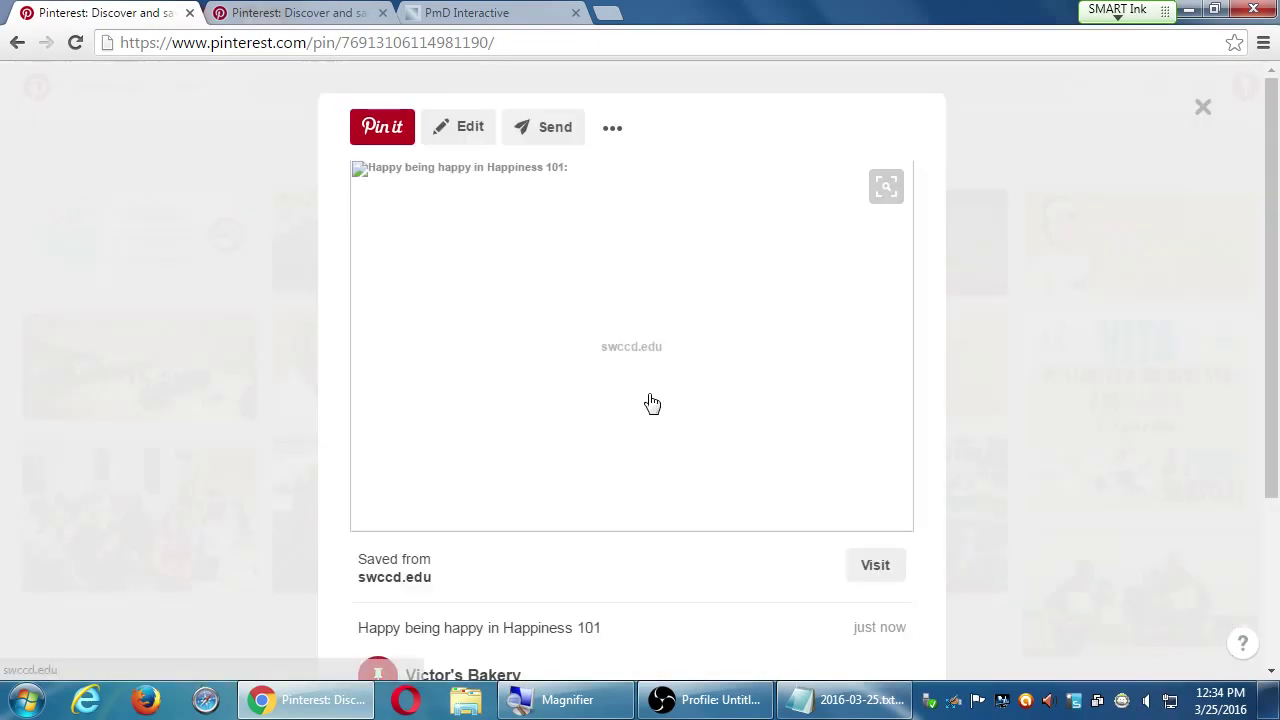
pyautogui.click(75, 44)
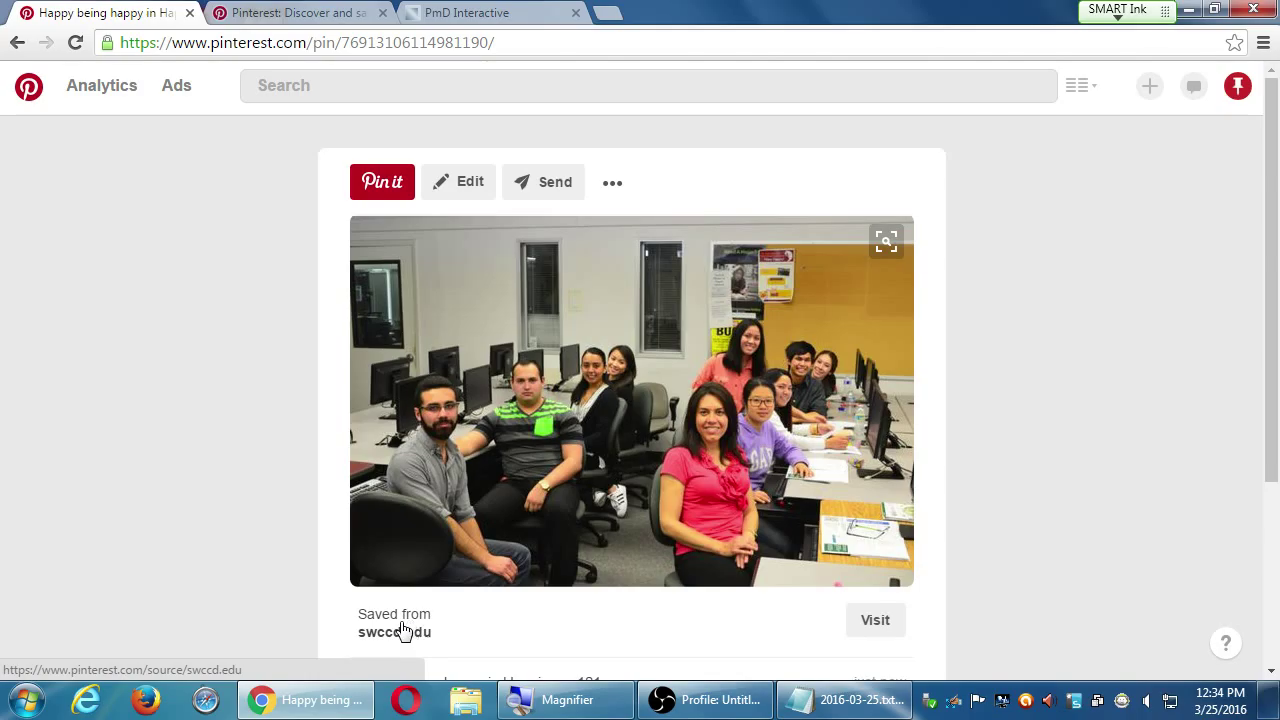
pyautogui.scroll(-2, 403, 630)
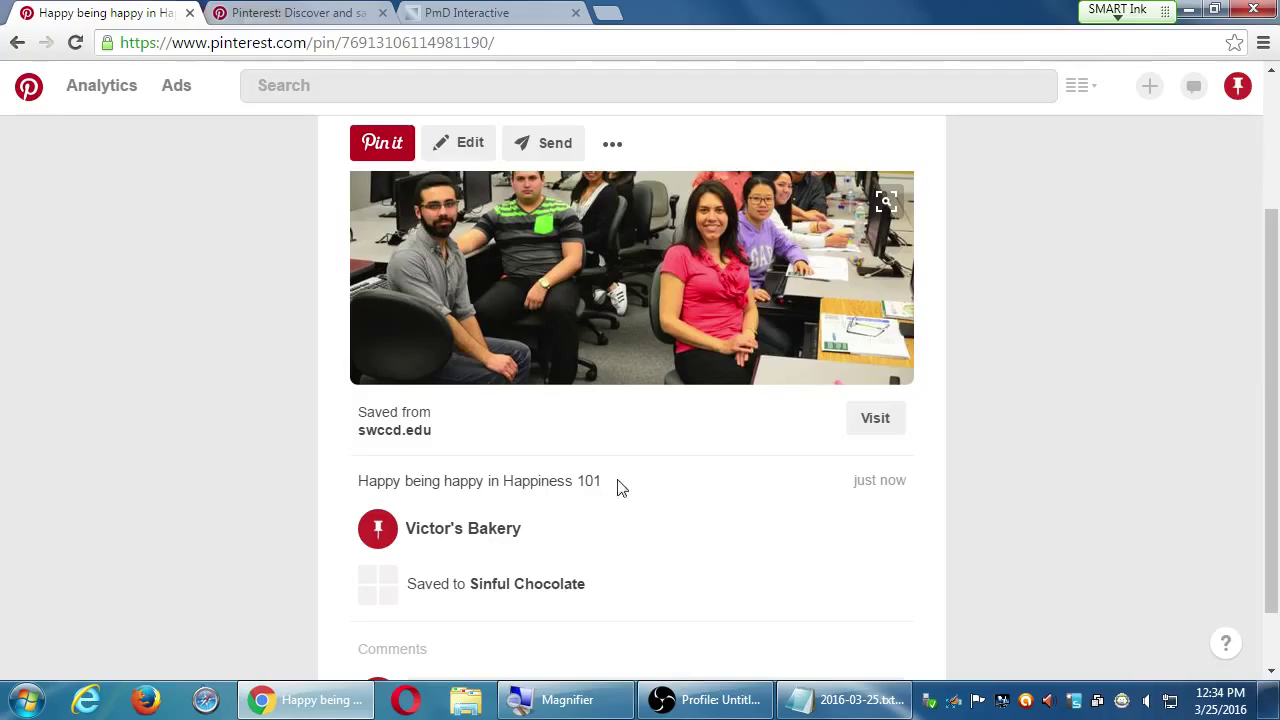
pyautogui.moveTo(606, 481); pyautogui.dragTo(488, 481)
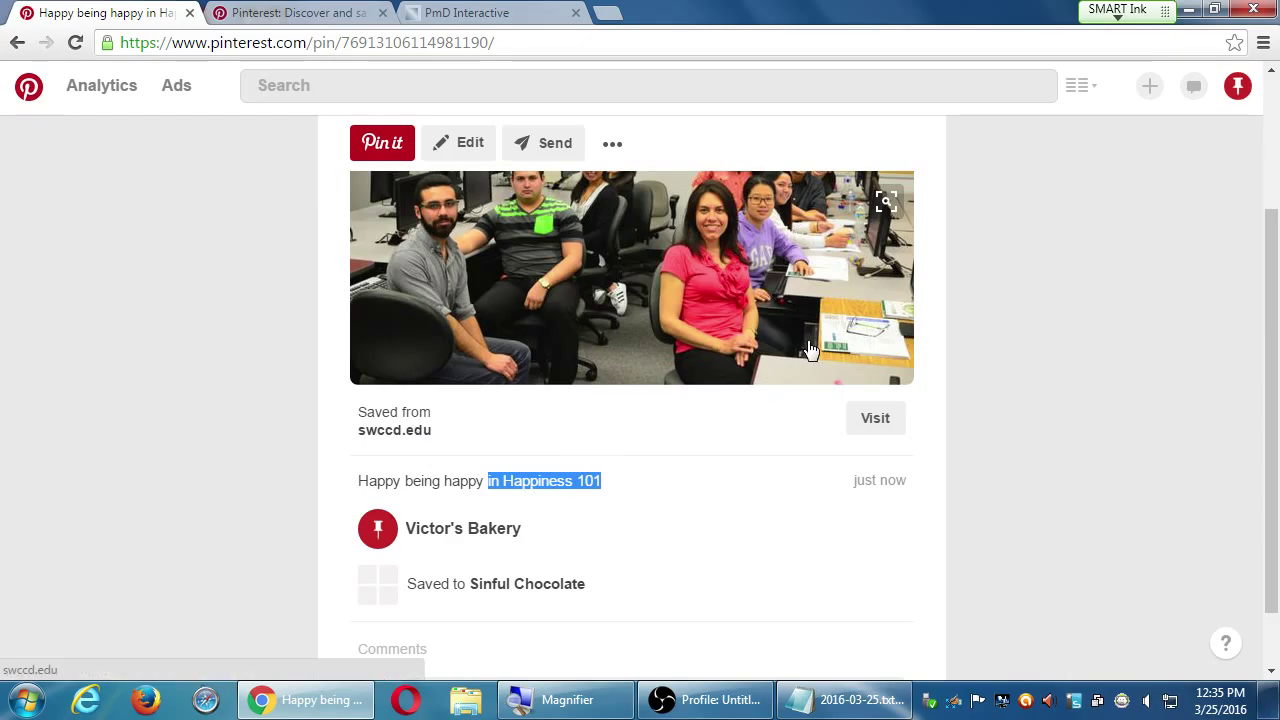
# Open the pin-from-a-website form and copy the address of PmD Interactive's blog post "How To Use Peach Just Like a Pro".
pyautogui.click(1146, 90)
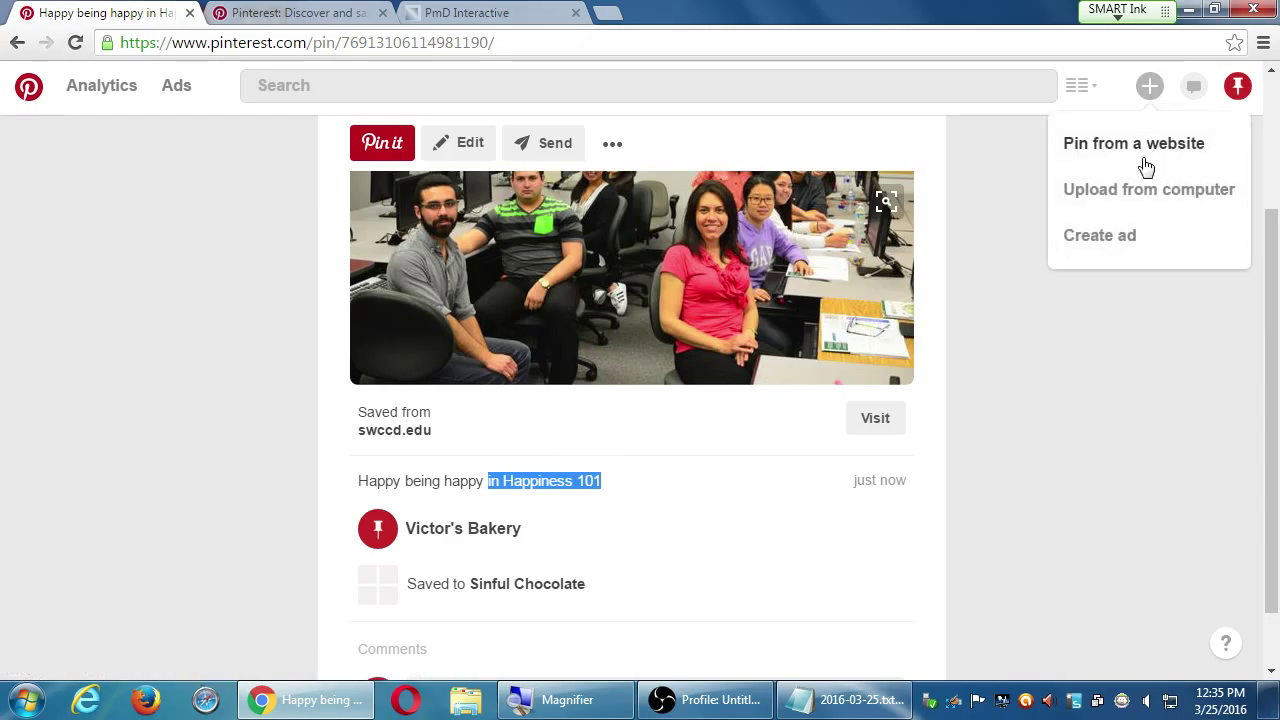
pyautogui.click(1148, 158)
pyautogui.click(436, 12)
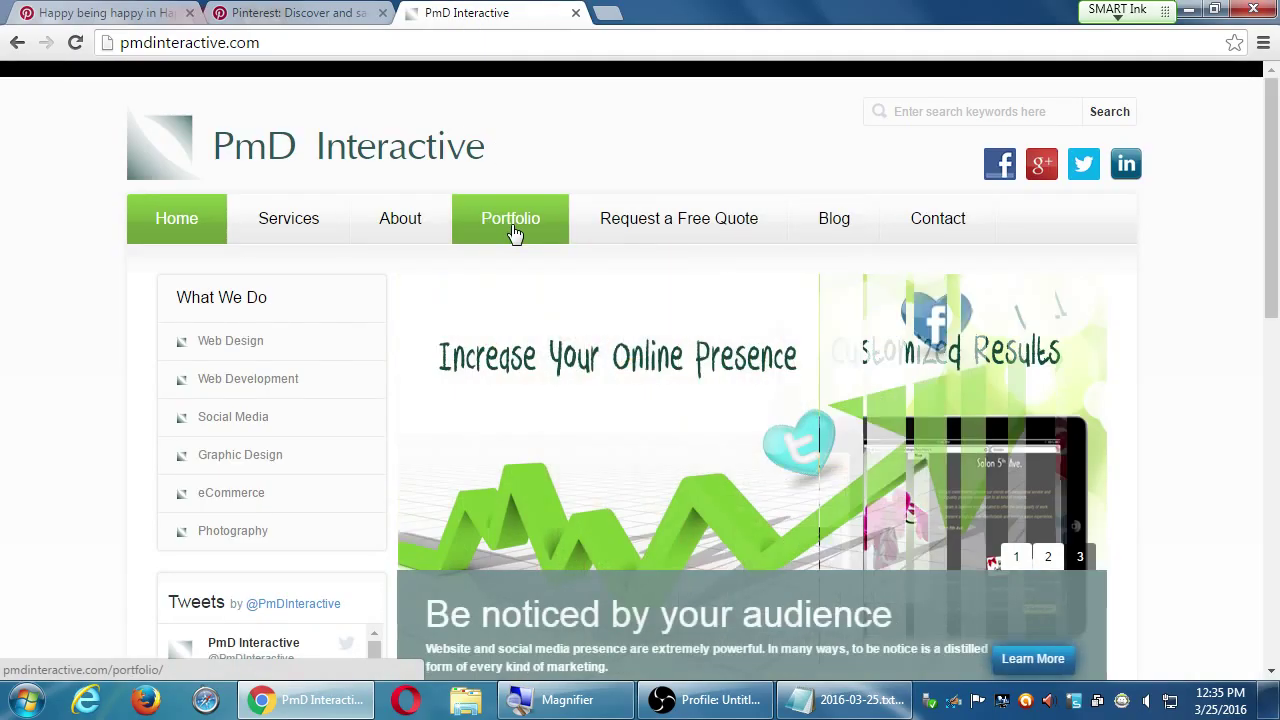
pyautogui.click(834, 218)
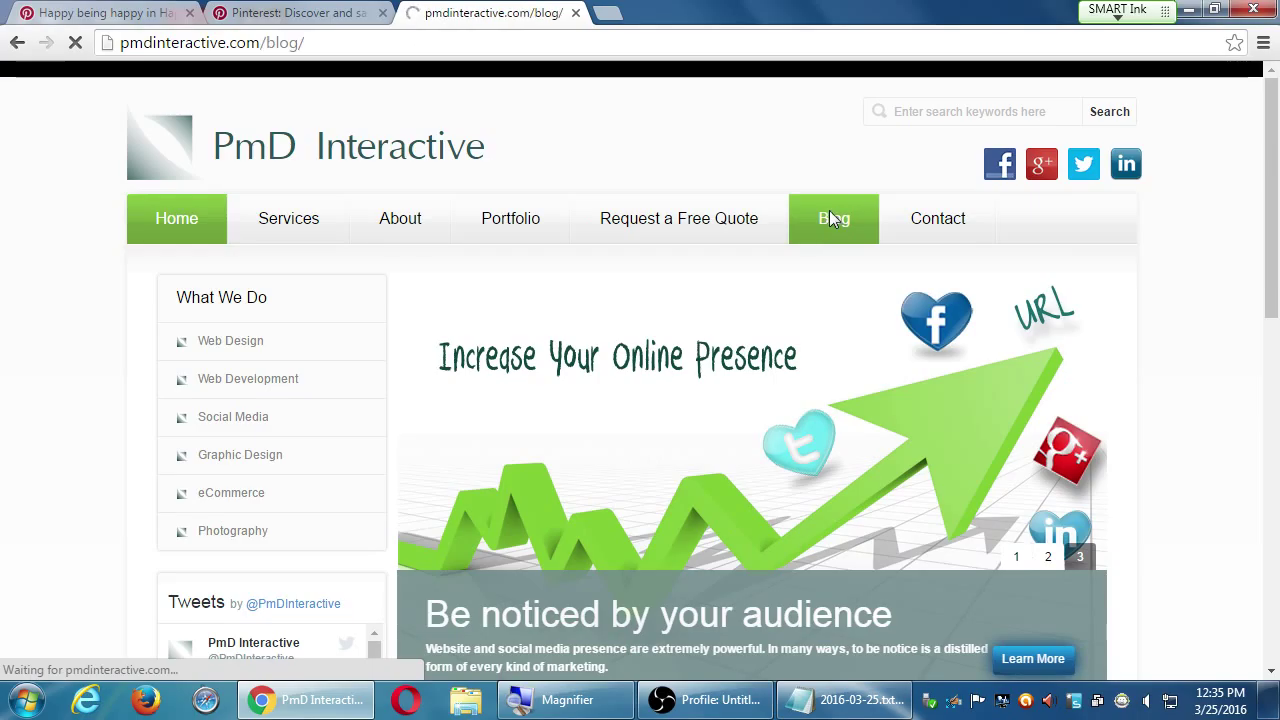
pyautogui.click(366, 434)
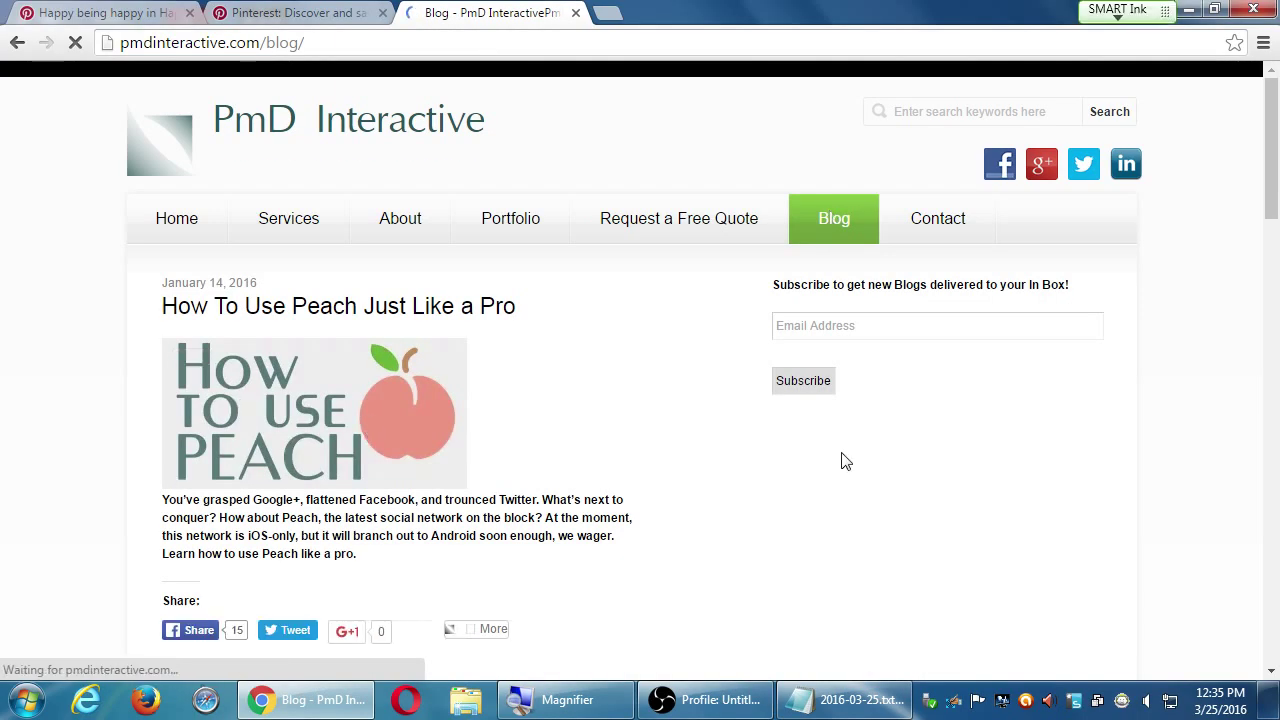
pyautogui.click(543, 41)
pyautogui.hotkey('ctrl', 'c')
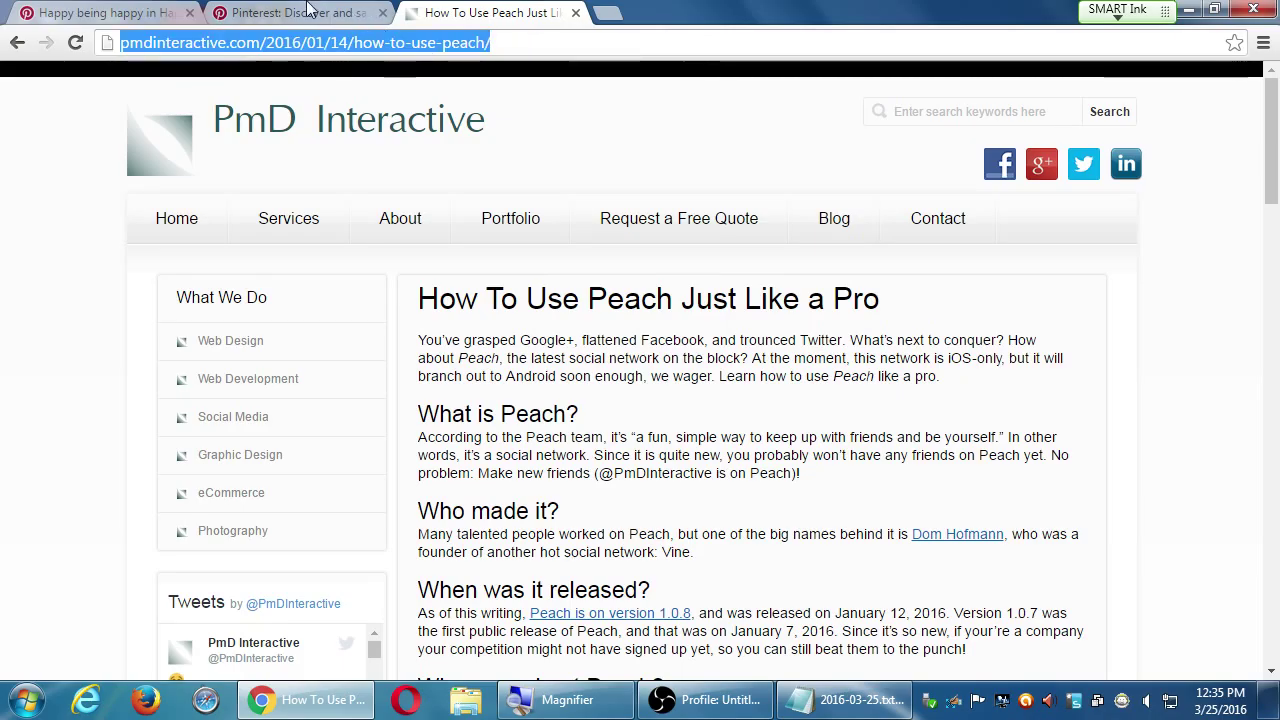
# Find pinnable images at the copied blog post address and preview pinning the first How to Use Peach image without saving it.
pyautogui.click(130, 13)
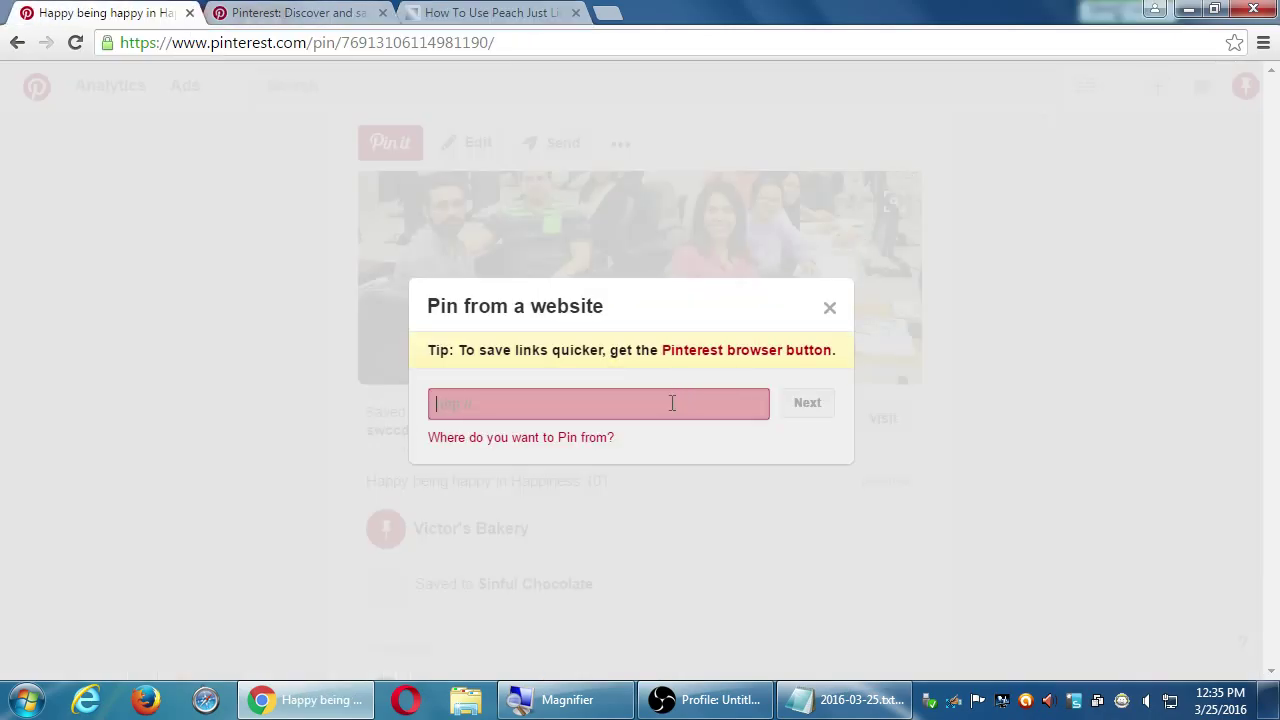
pyautogui.hotkey('ctrl', 'v')
pyautogui.click(810, 416)
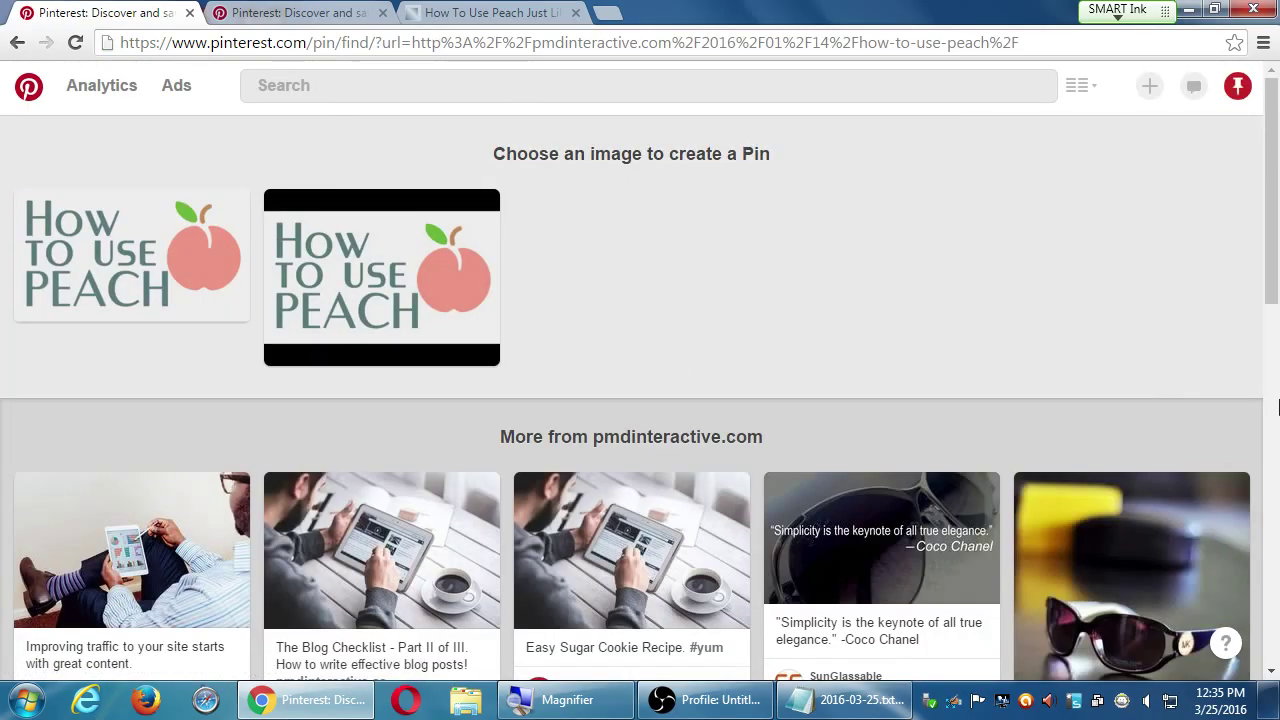
pyautogui.click(151, 258)
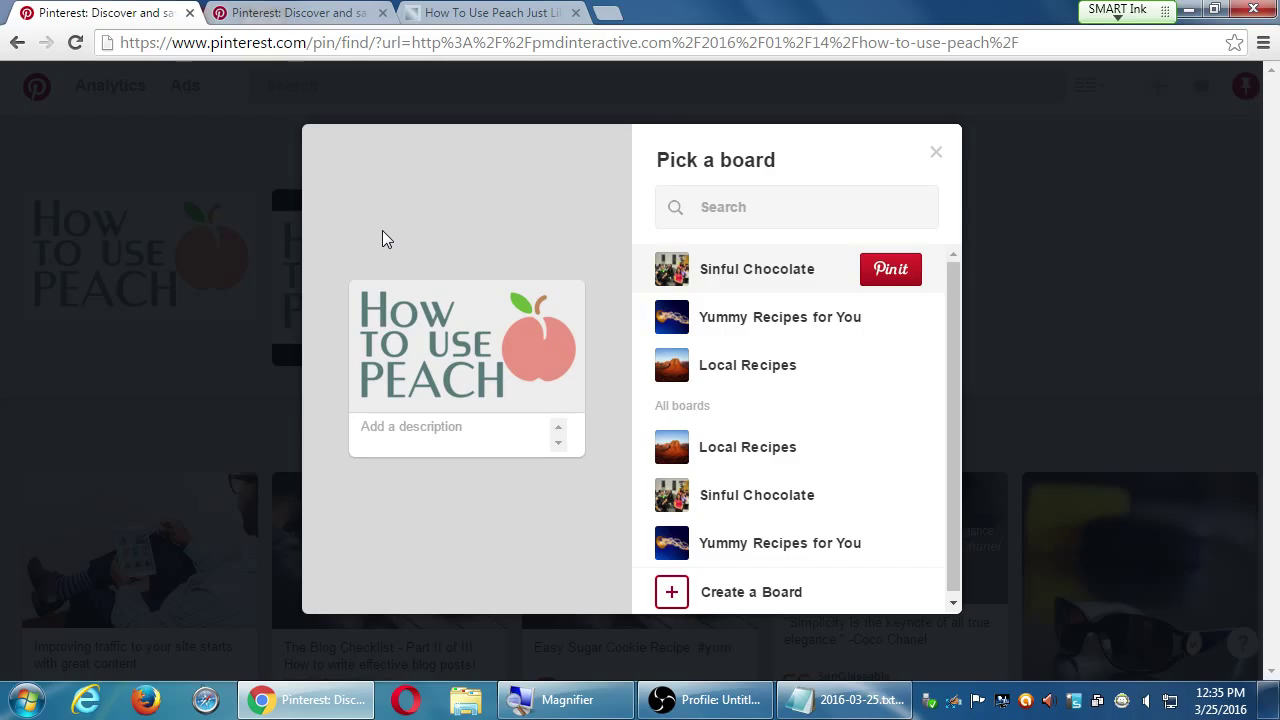
pyautogui.click(935, 151)
# Examine the How To Use Peach blog post through to its related posts, and leave the reopened pin-from-a-website form without entering an address.
pyautogui.click(1150, 88)
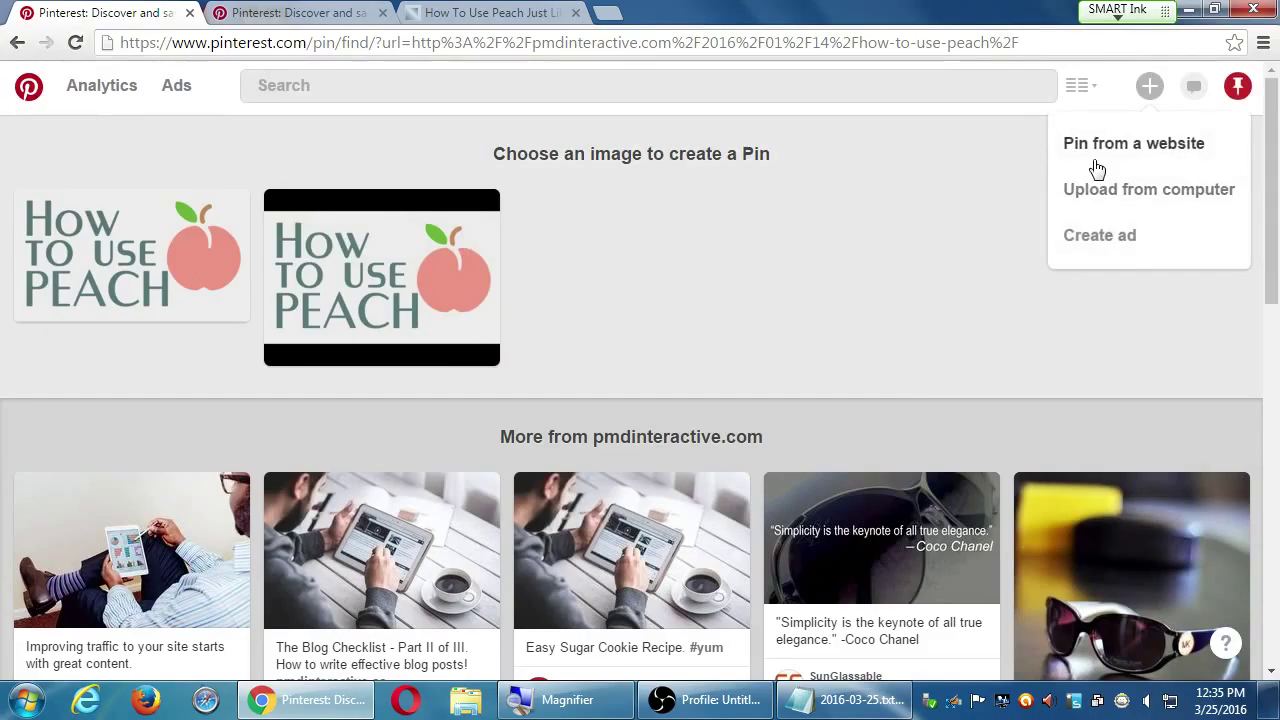
pyautogui.click(1094, 155)
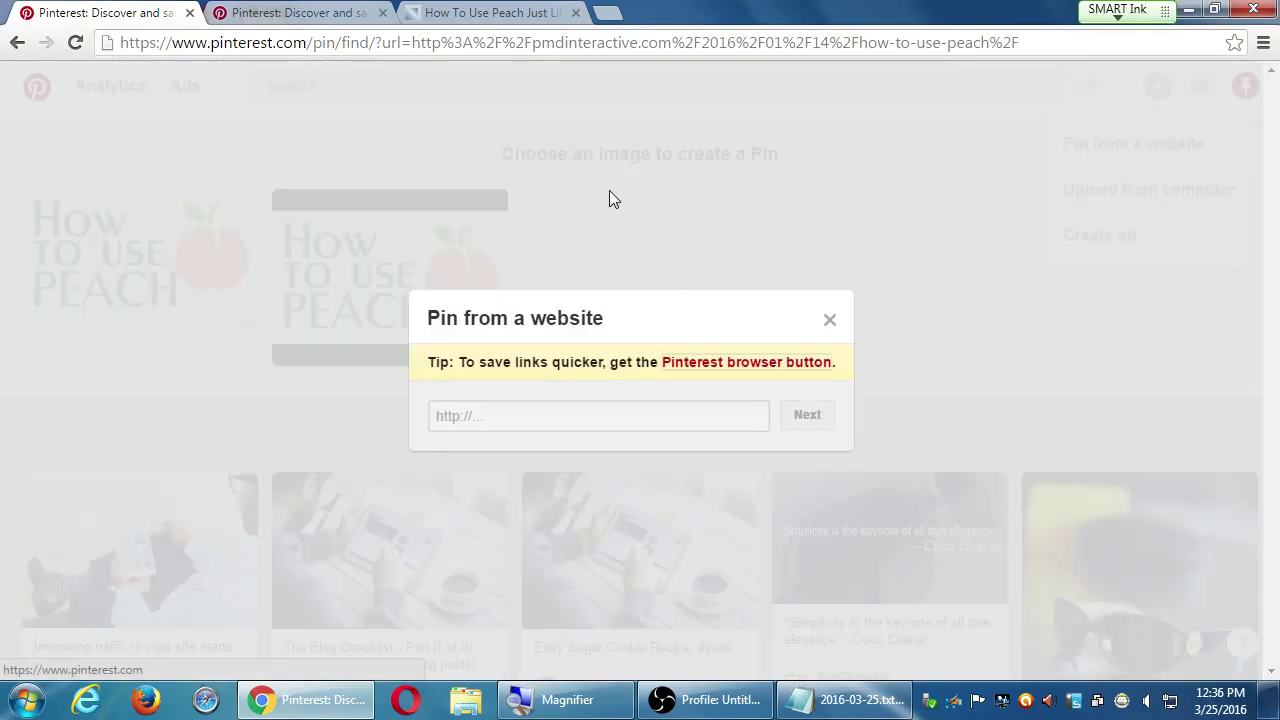
pyautogui.click(475, 12)
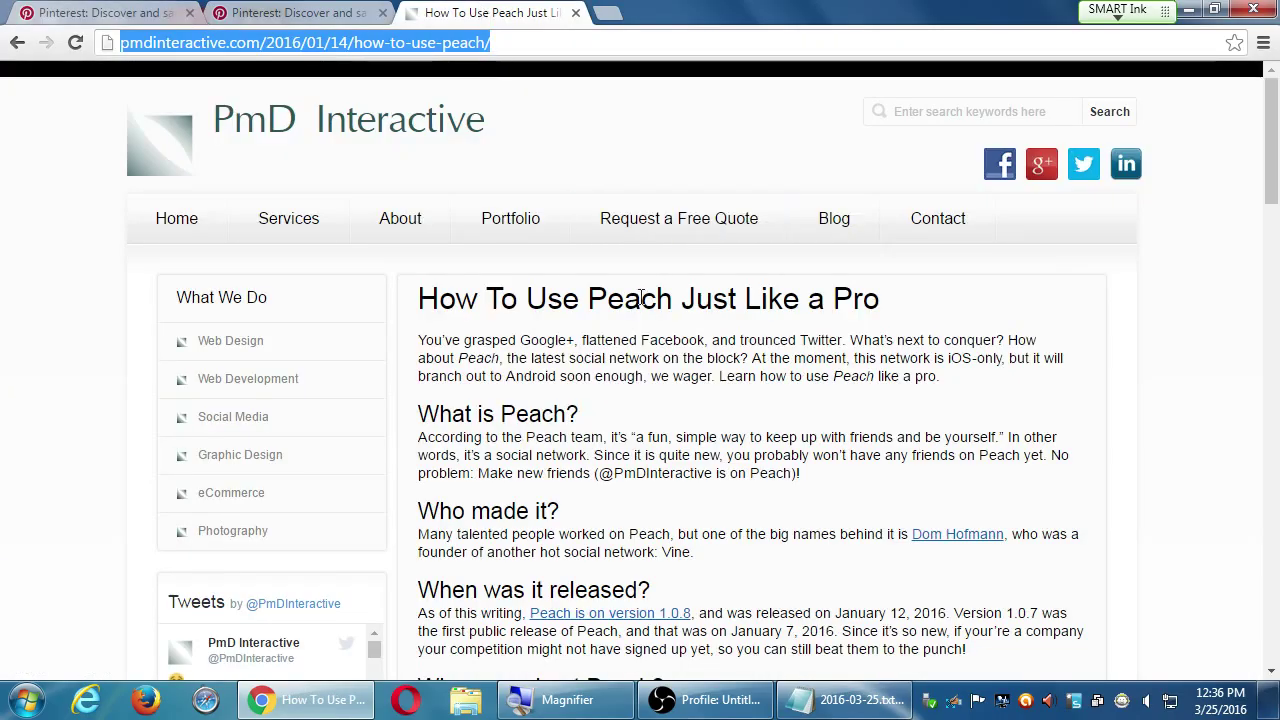
pyautogui.scroll(-4, 655, 317)
pyautogui.scroll(-4, 656, 325)
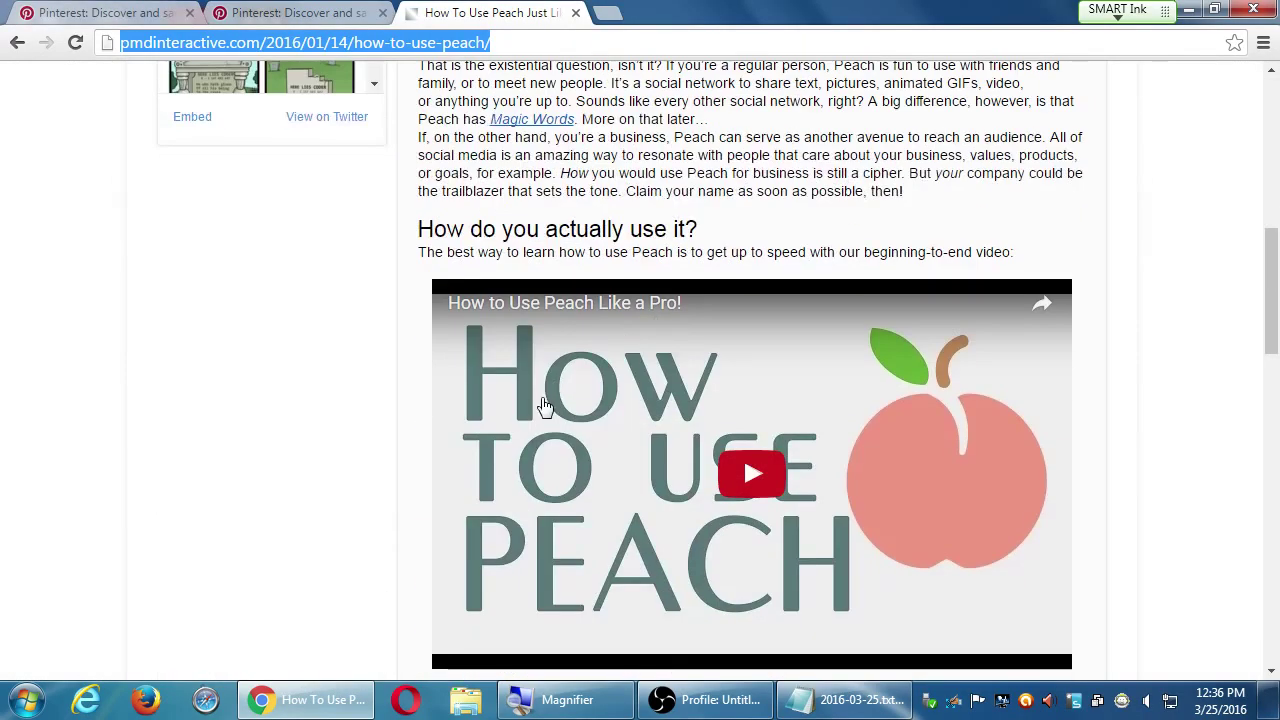
pyautogui.scroll(-6, 548, 415)
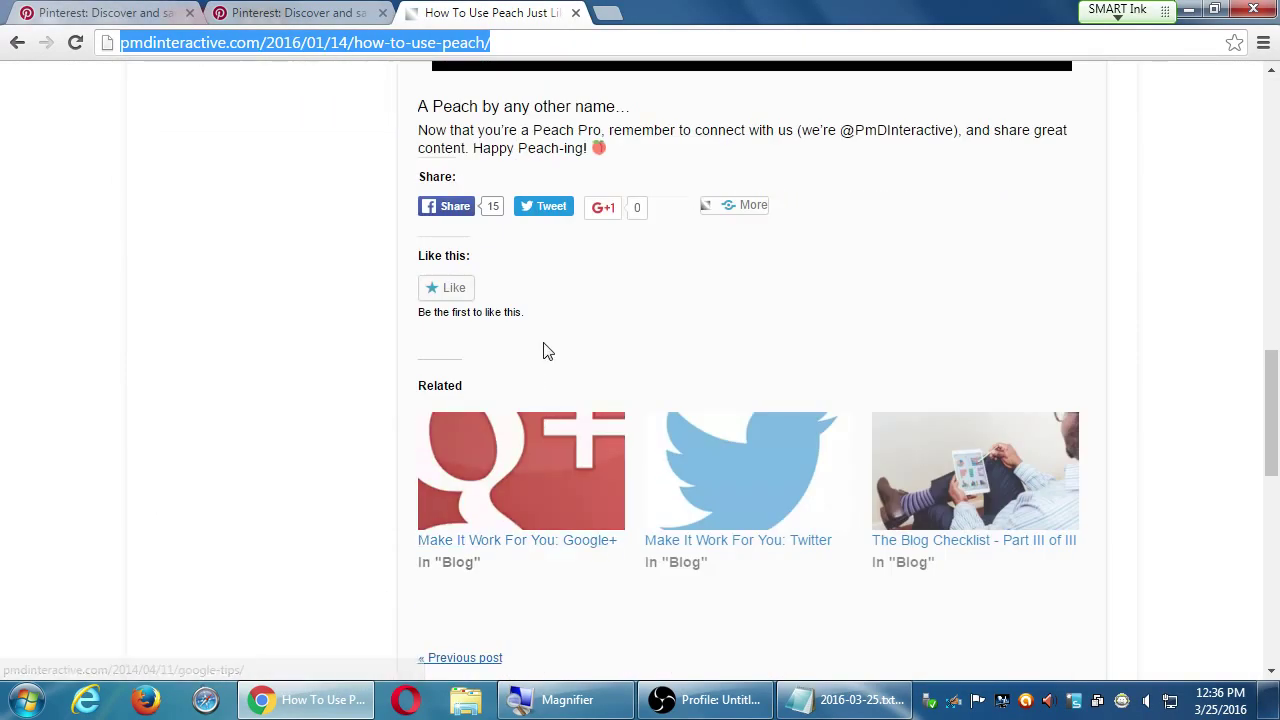
pyautogui.hotkey('alt', 'Left')
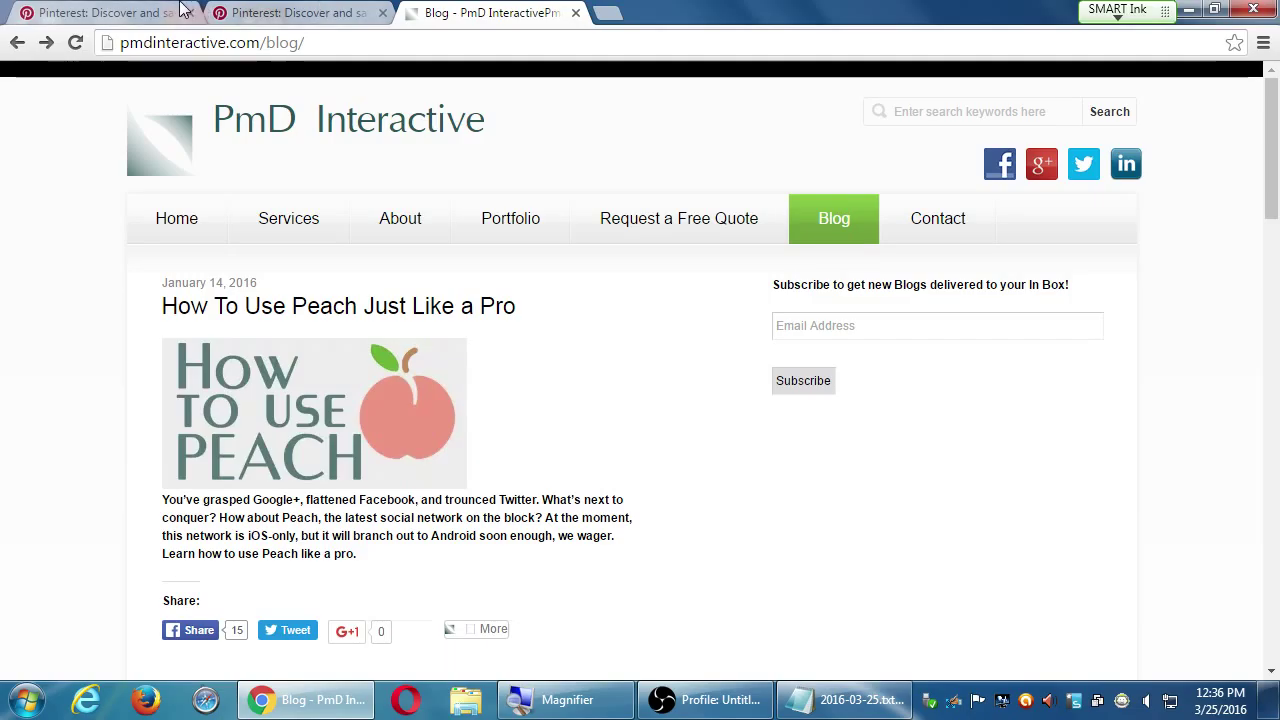
pyautogui.click(108, 13)
pyautogui.click(829, 320)
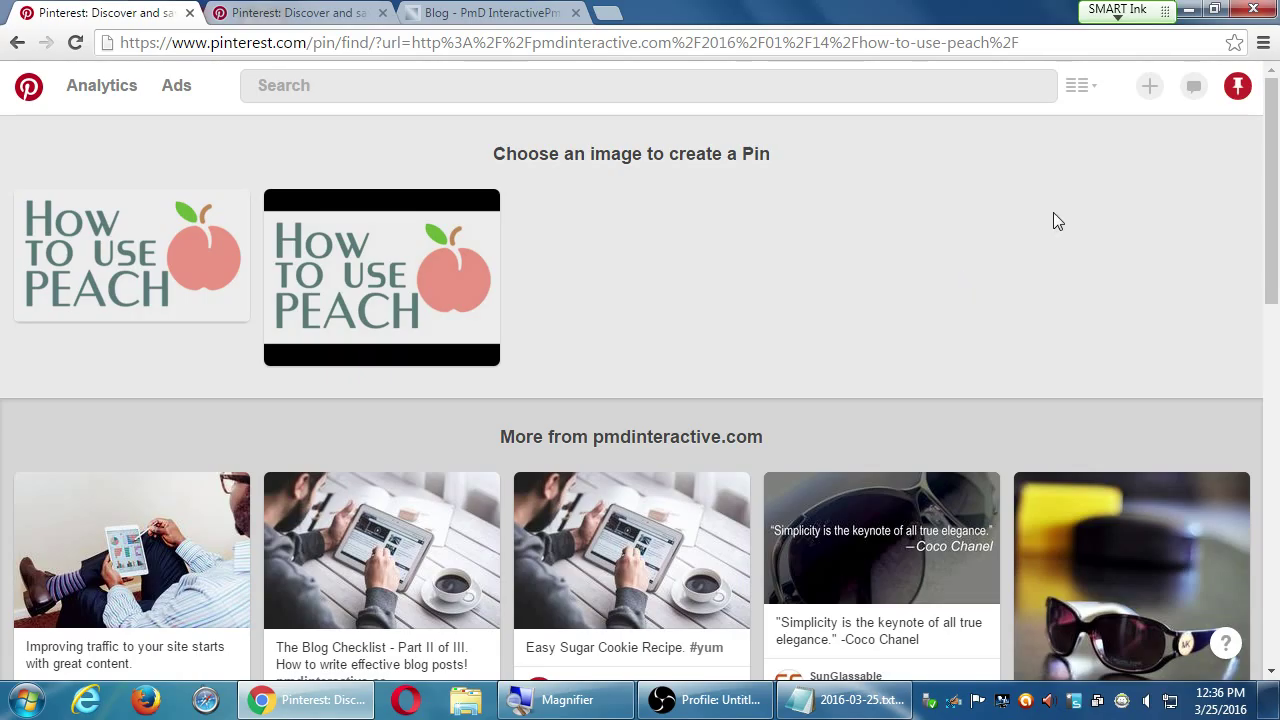
# Open the bakery's profile, and search Pinterest for "martha sweart" to browse the matching pins.
pyautogui.click(1232, 100)
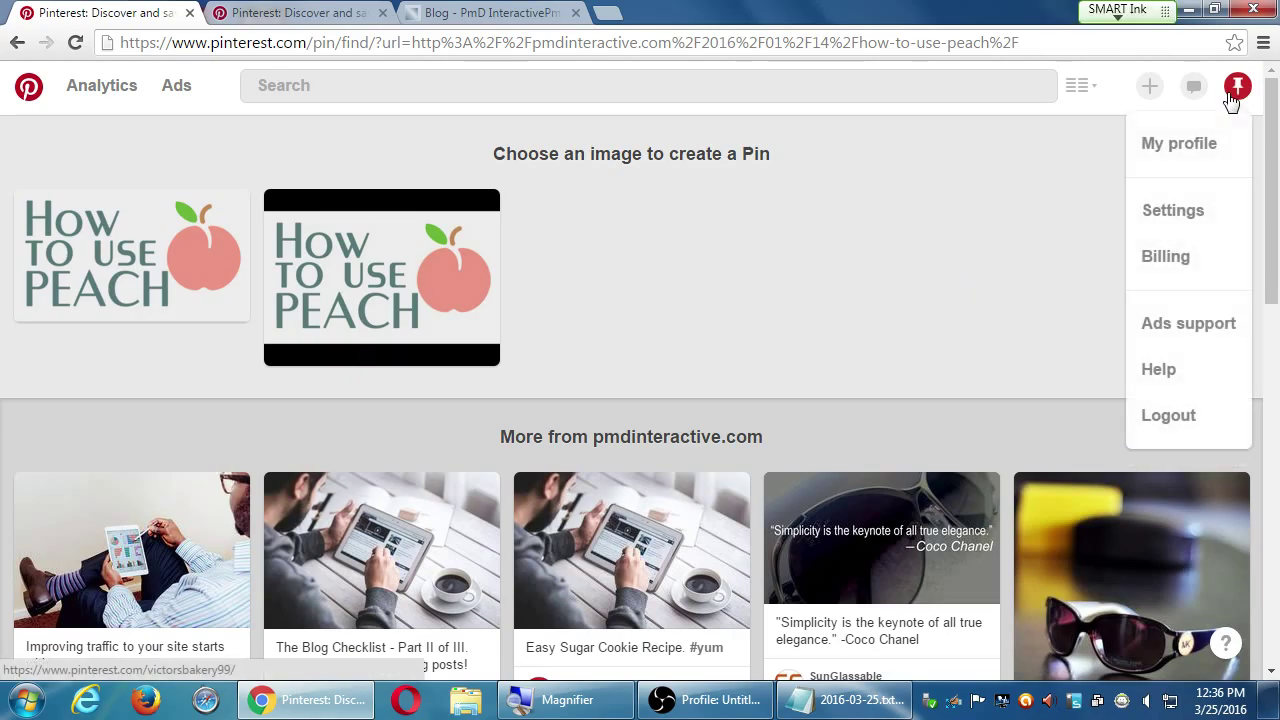
pyautogui.click(1198, 149)
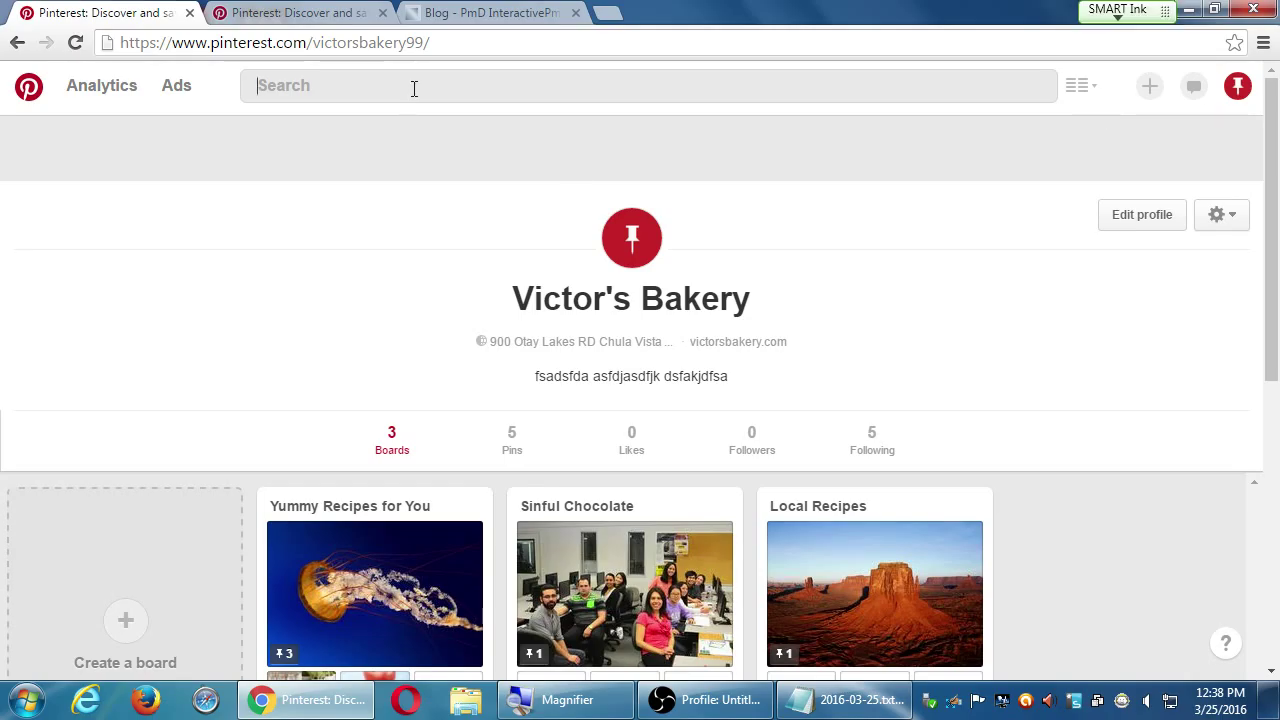
pyautogui.write('martha sweart')
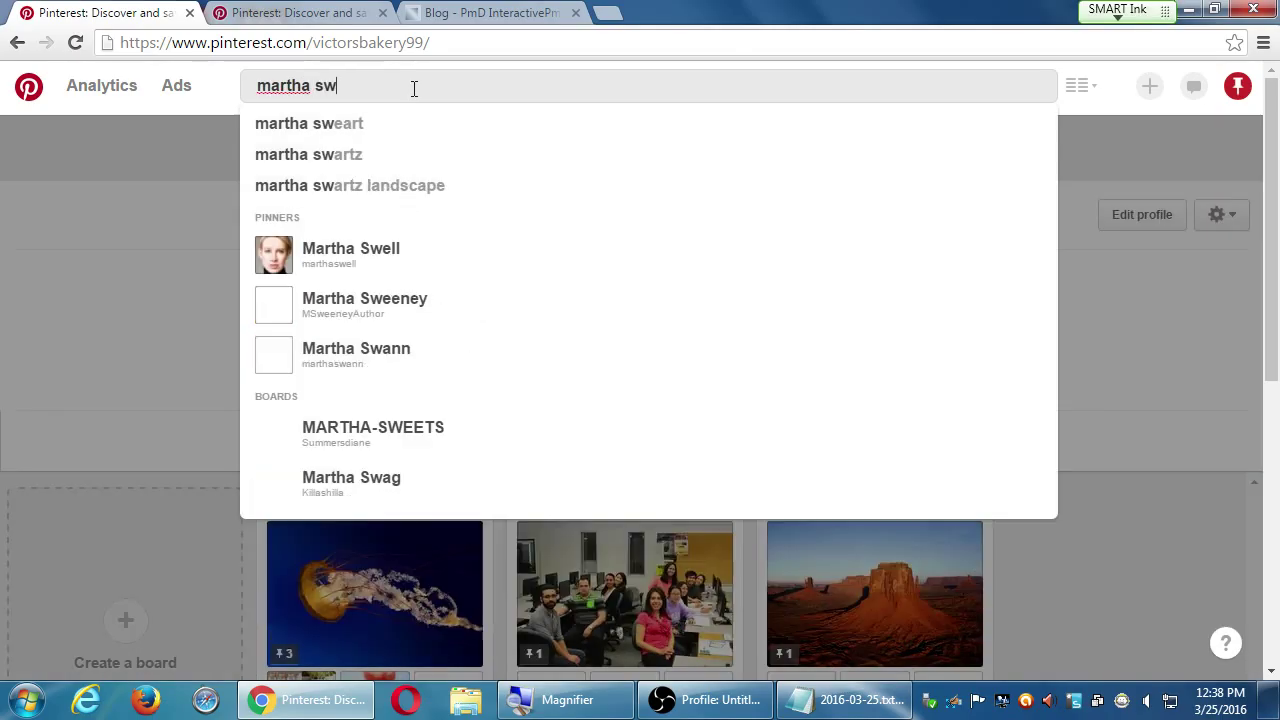
pyautogui.click(343, 124)
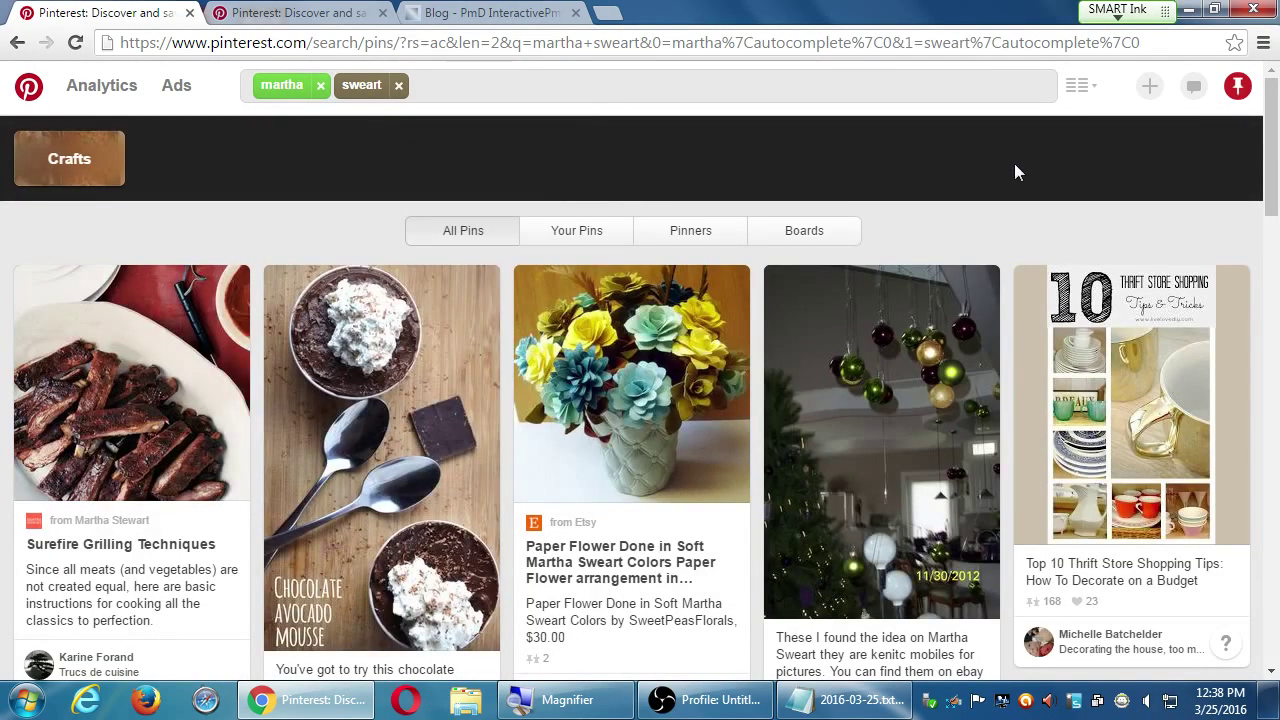
pyautogui.scroll(-1, 1009, 222)
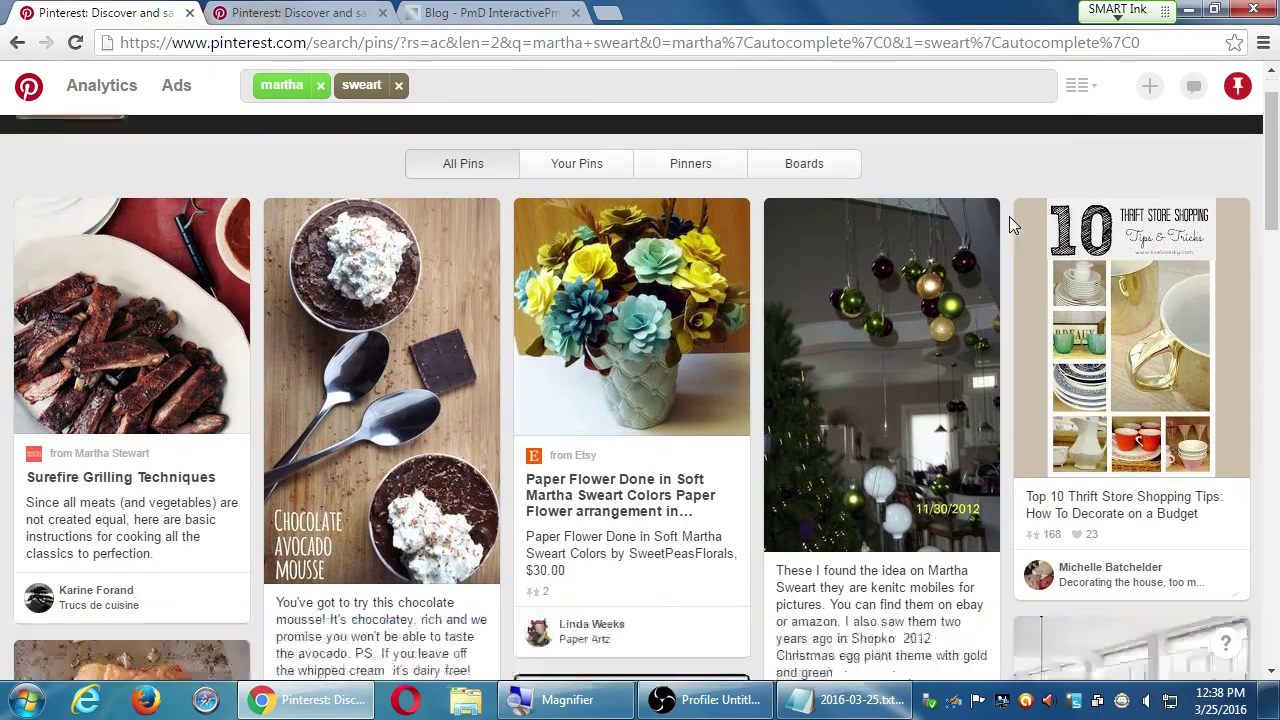
pyautogui.scroll(-3, 1009, 216)
pyautogui.scroll(4, 1009, 216)
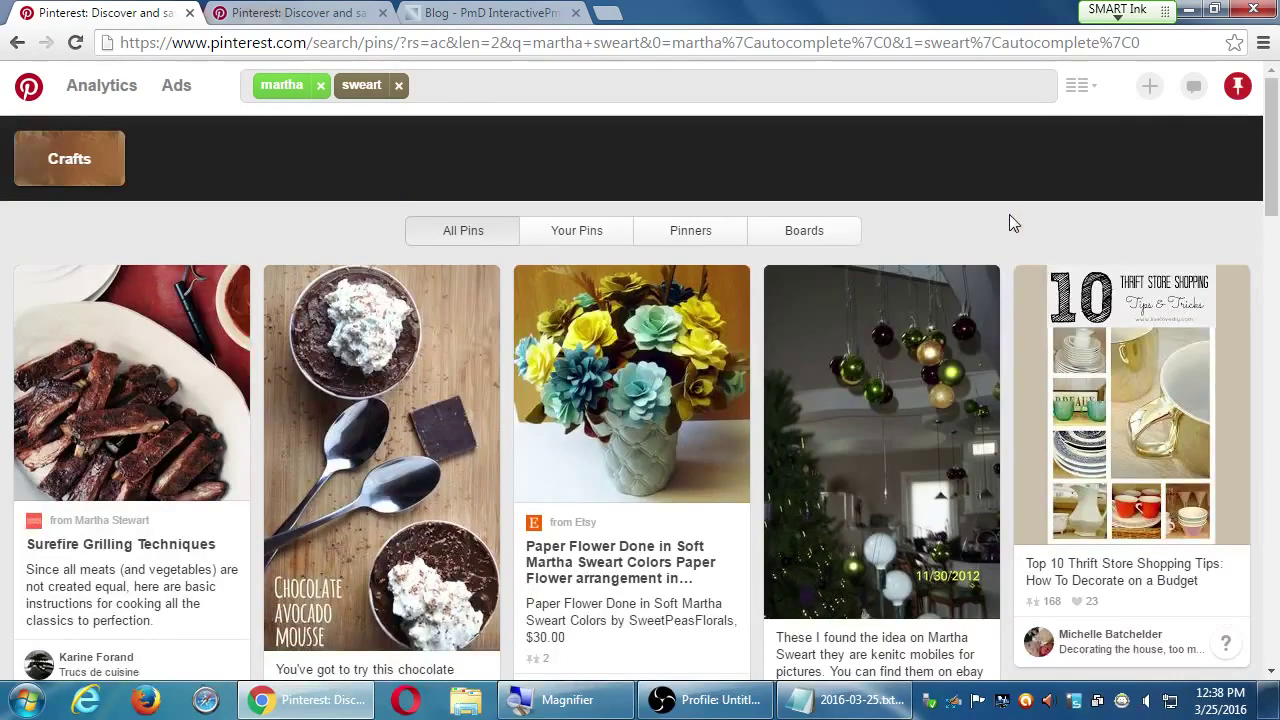
# Check the account's news notifications and open the Trucs de cuisine board from the Surefire Grilling Techniques pin.
pyautogui.click(1194, 86)
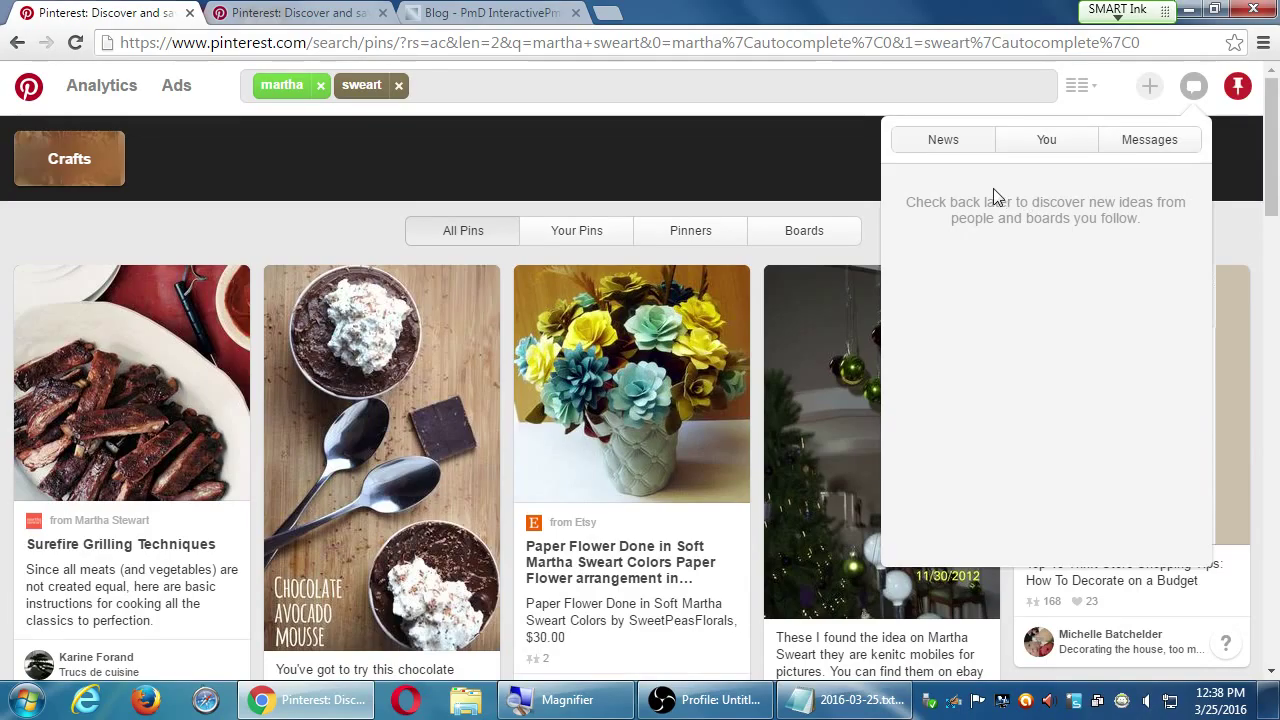
pyautogui.click(783, 172)
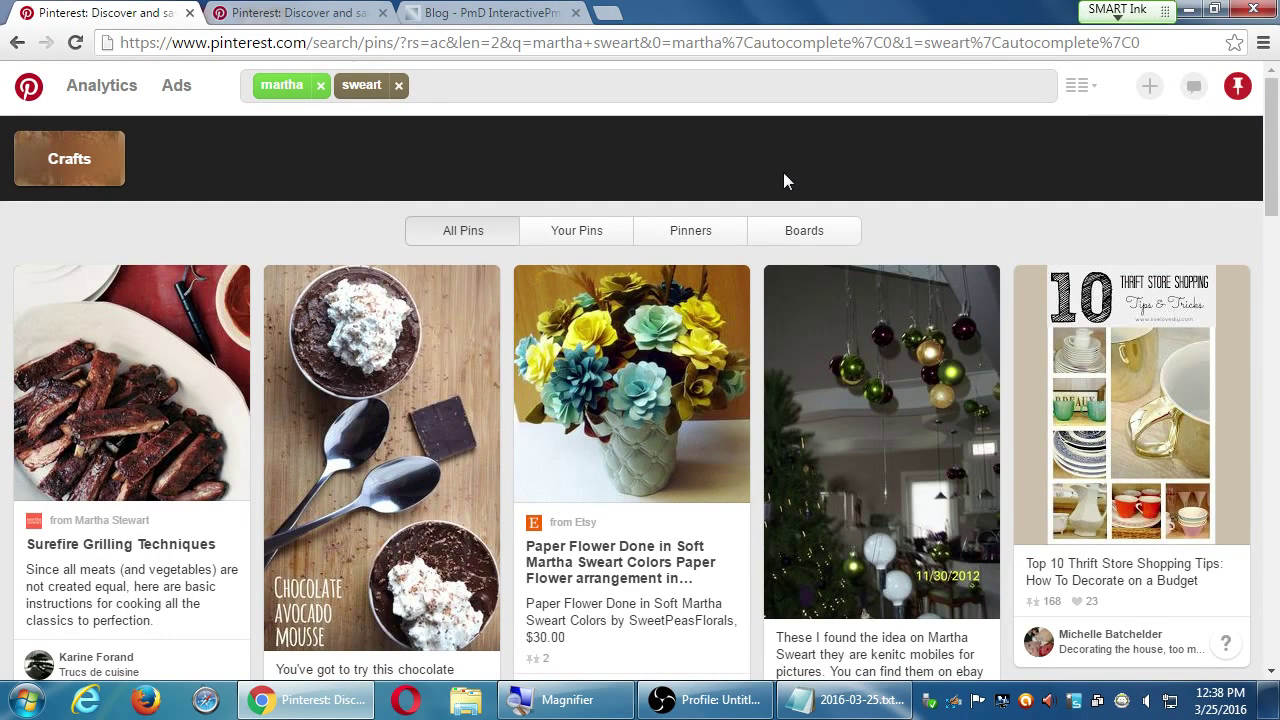
pyautogui.scroll(-1, 330, 500)
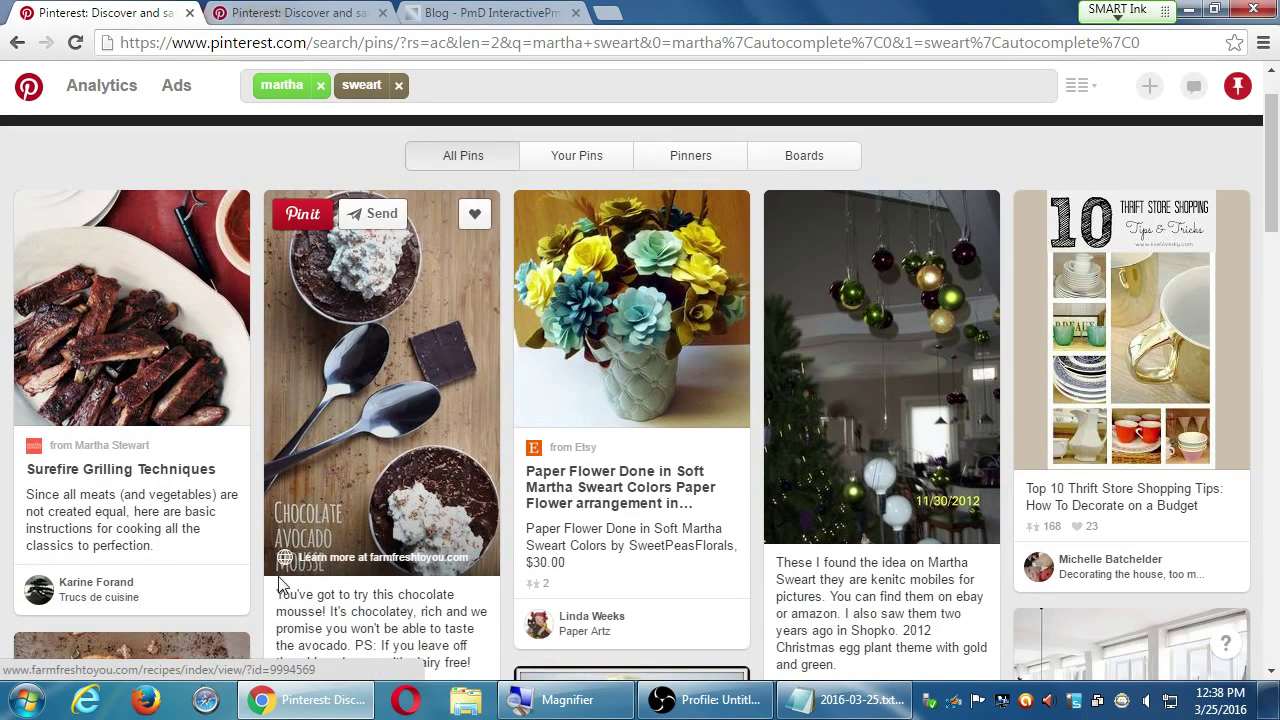
pyautogui.click(123, 597)
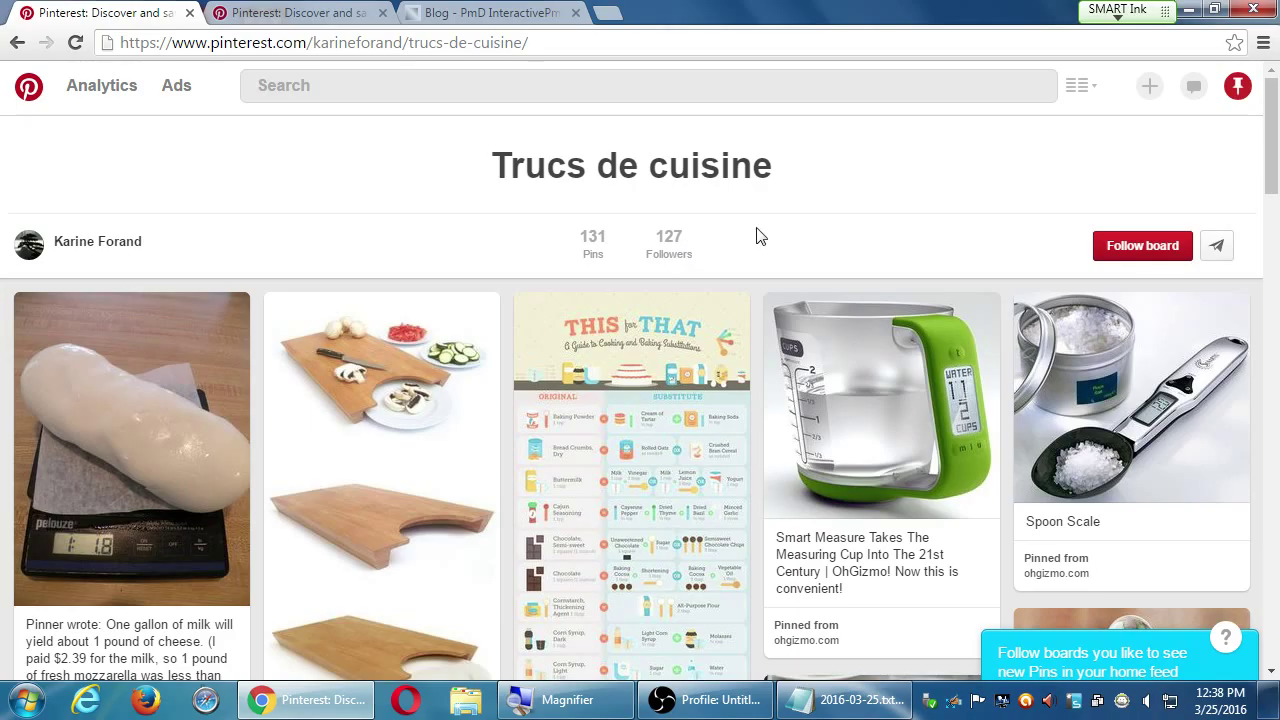
# Open the profile of the second person among the board's followers and browse that person's "places to visit ->" board.
pyautogui.click(672, 245)
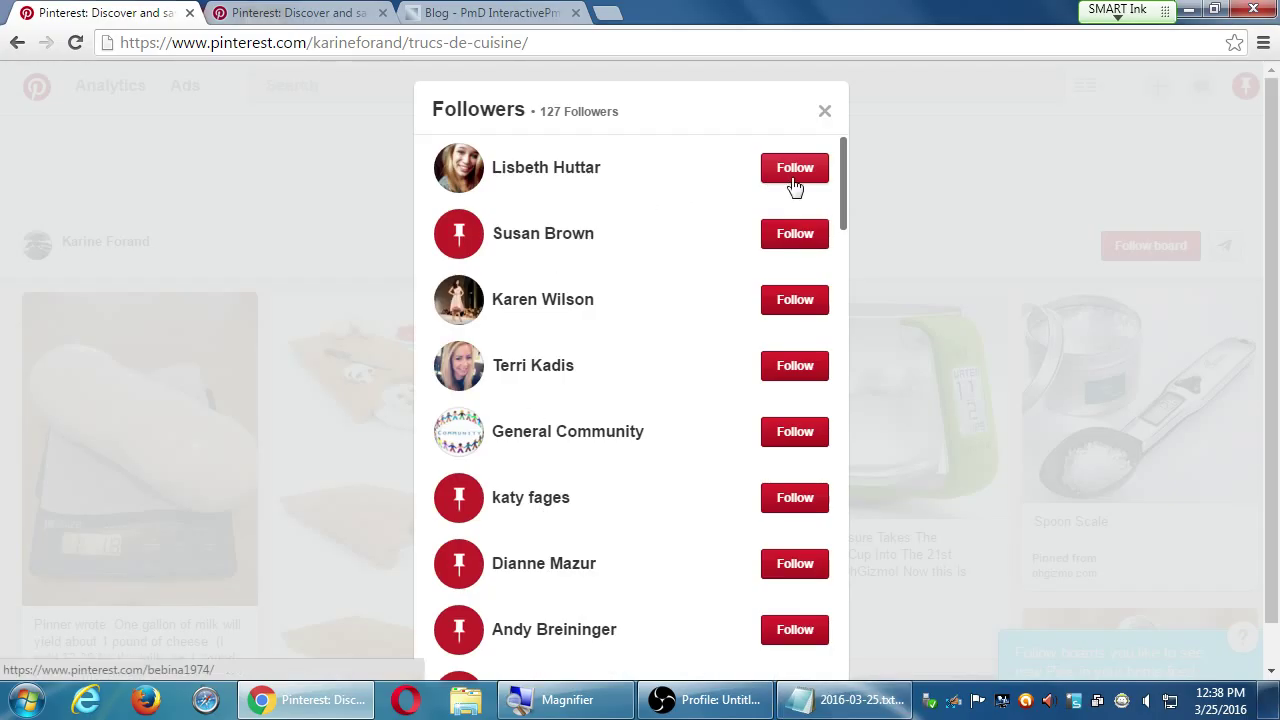
pyautogui.click(535, 238)
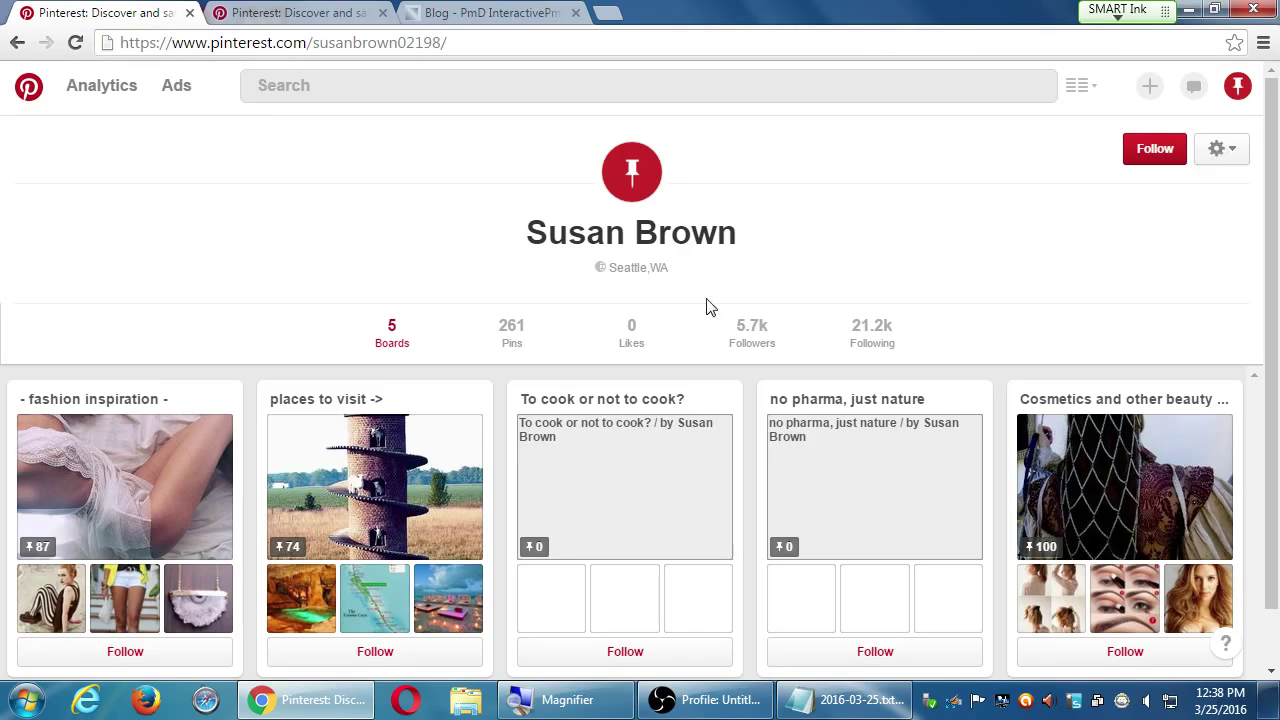
pyautogui.scroll(-1, 1006, 457)
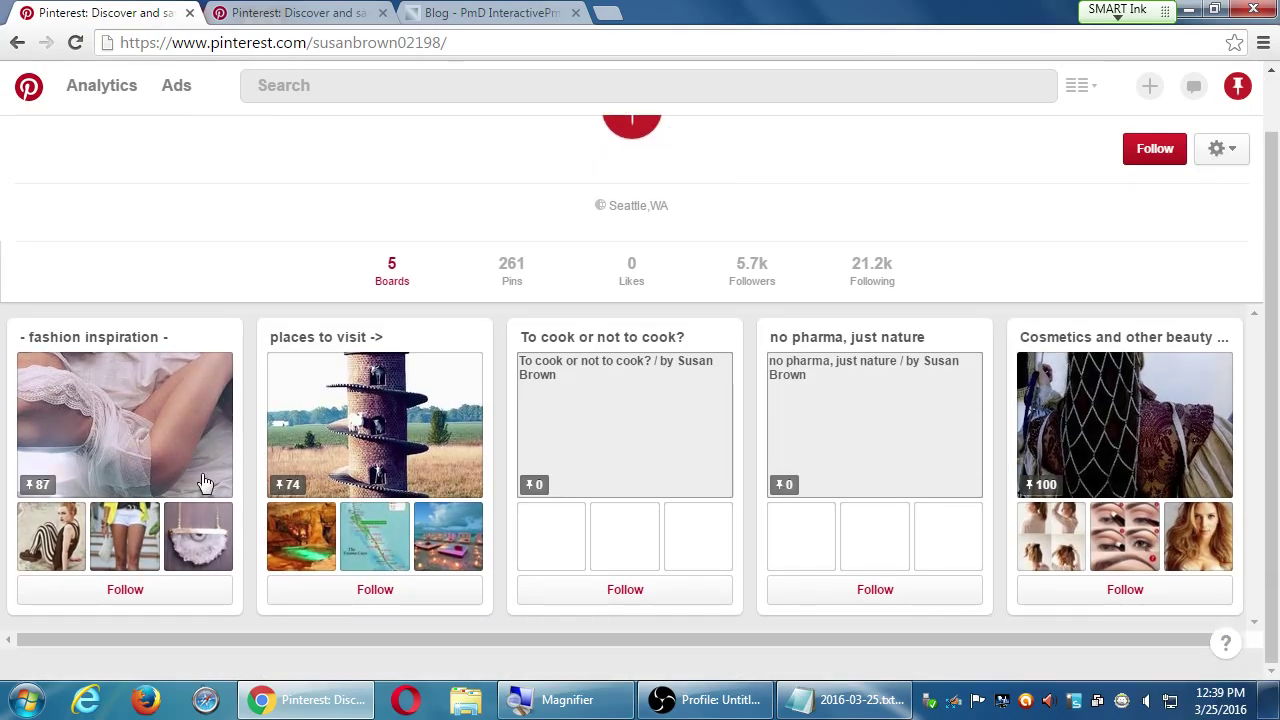
pyautogui.scroll(1, 760, 580)
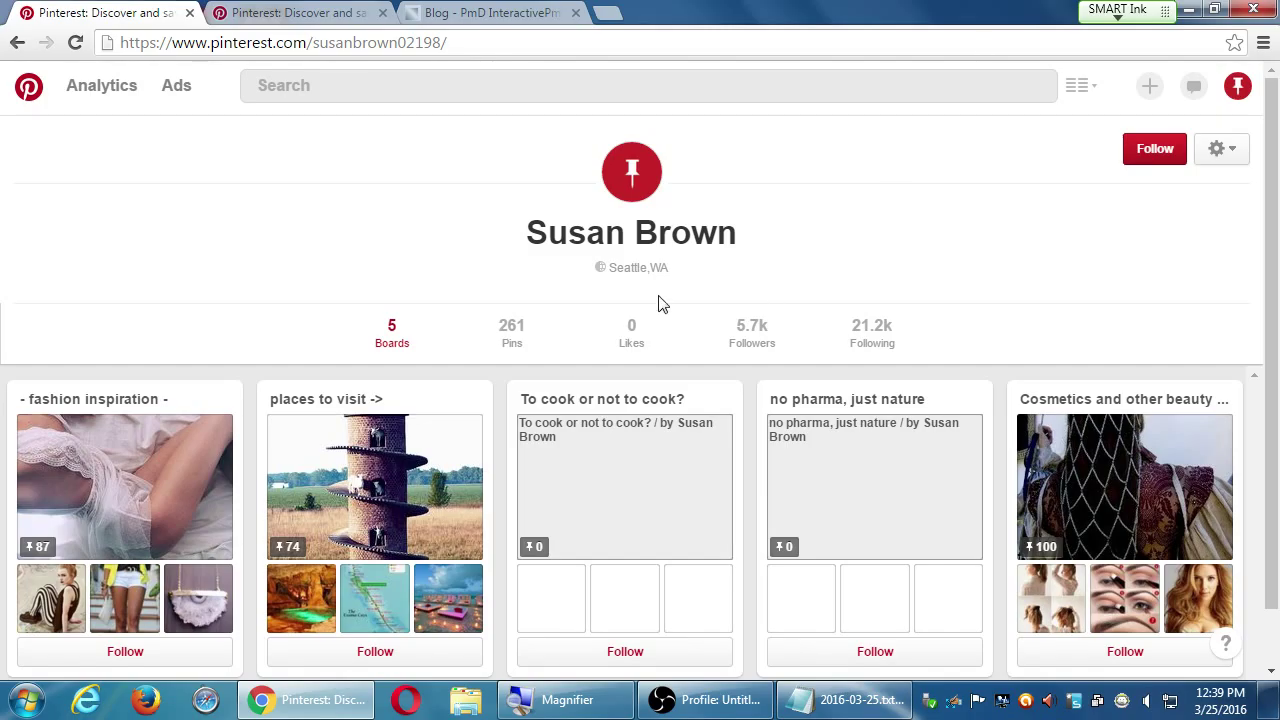
pyautogui.click(382, 474)
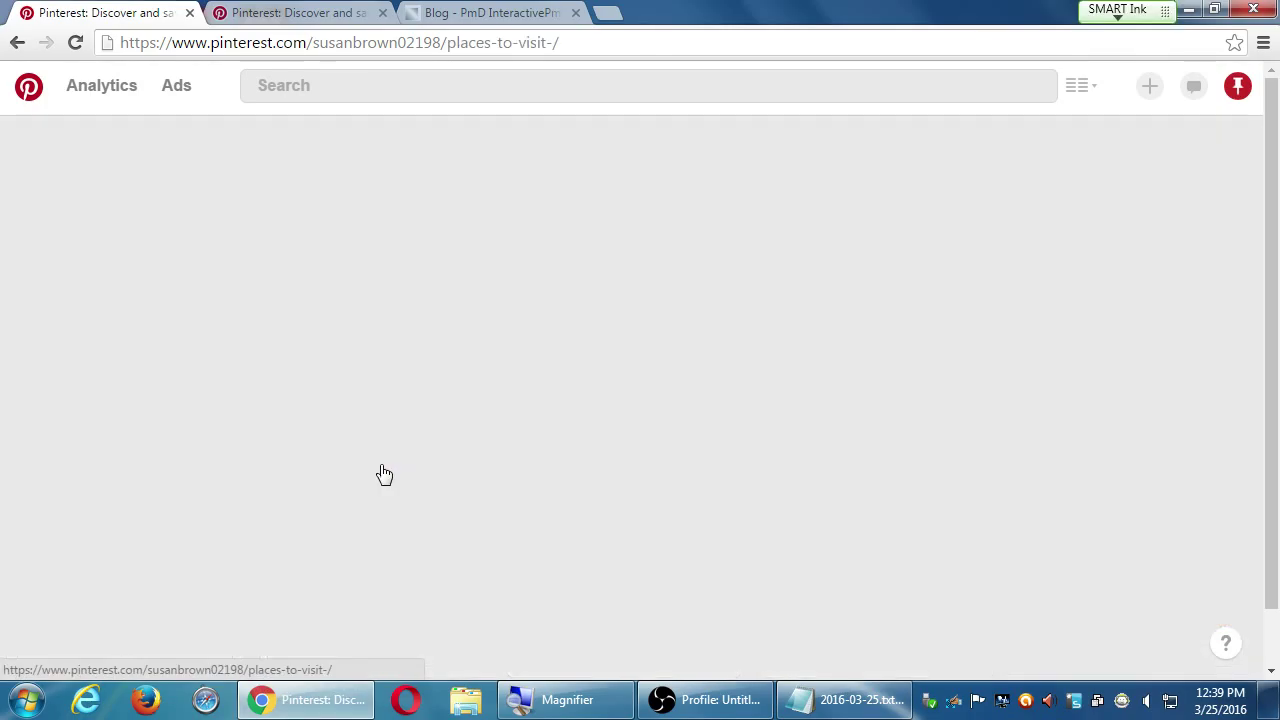
pyautogui.scroll(-2, 120, 287)
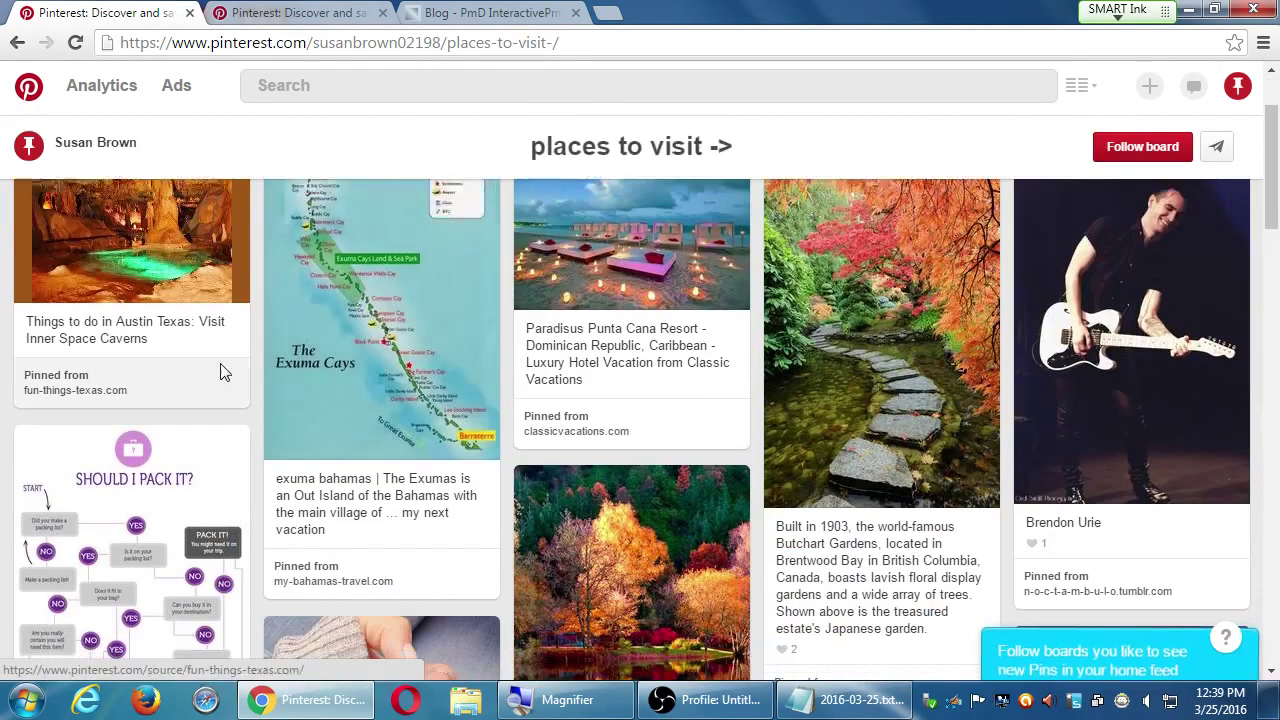
# Open the Inner Space Caverns pin, view its details and start a comment without posting it, and return to the board.
pyautogui.click(134, 236)
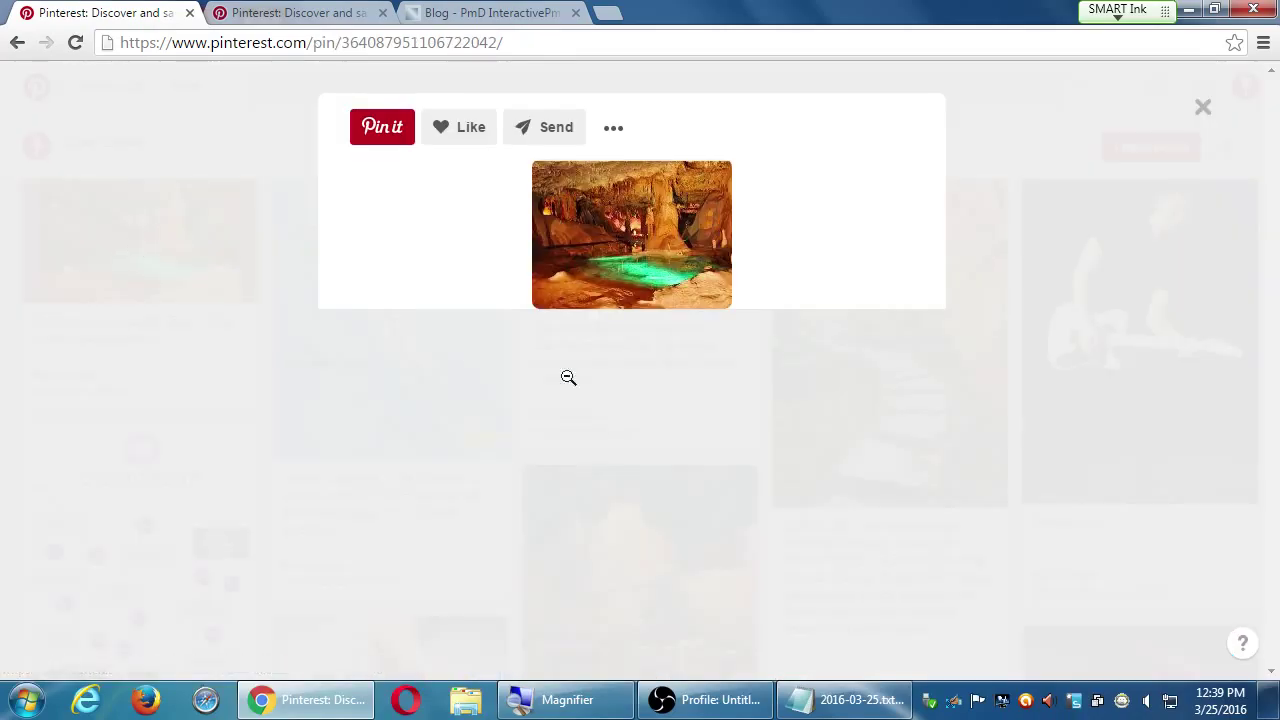
pyautogui.scroll(-5, 597, 415)
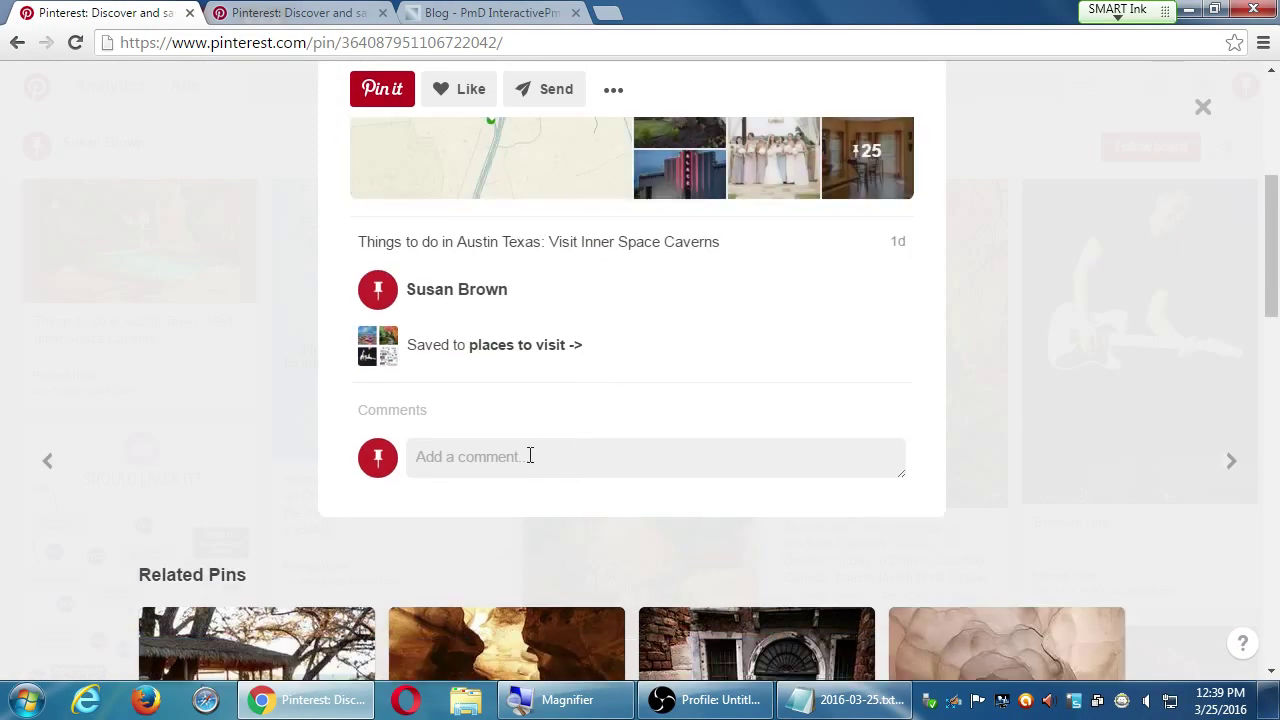
pyautogui.click(529, 455)
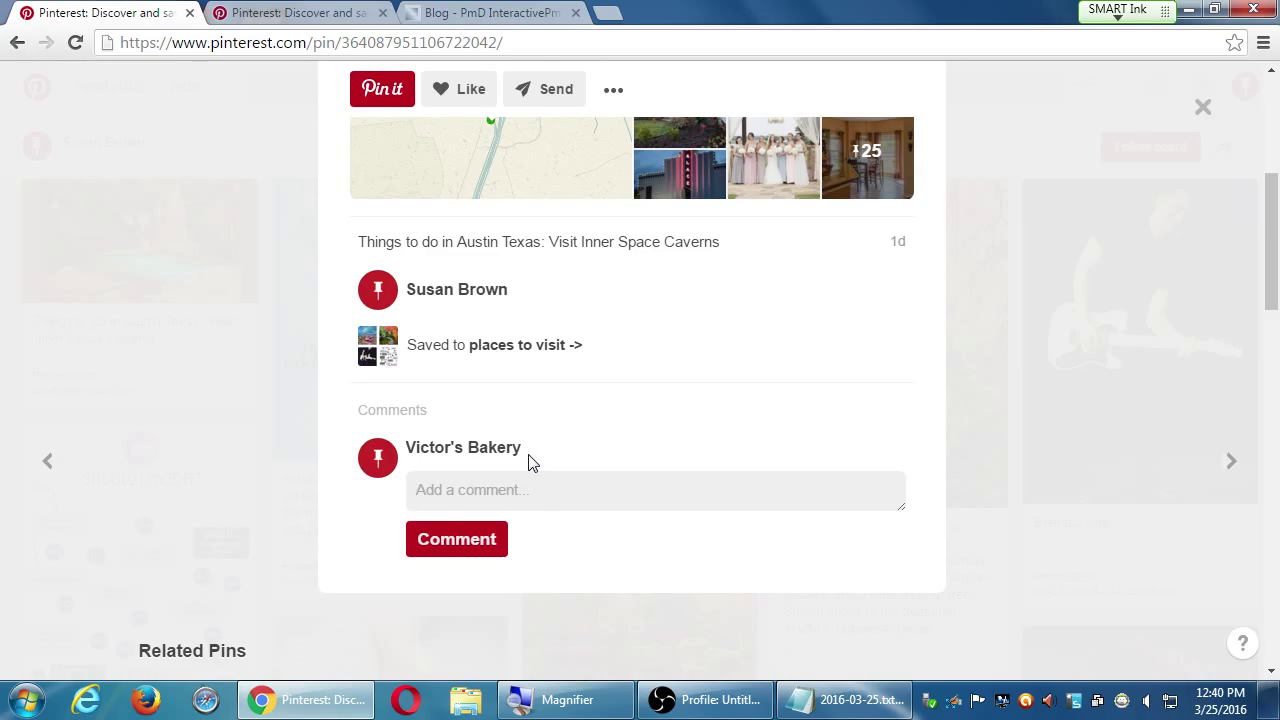
pyautogui.click(1203, 107)
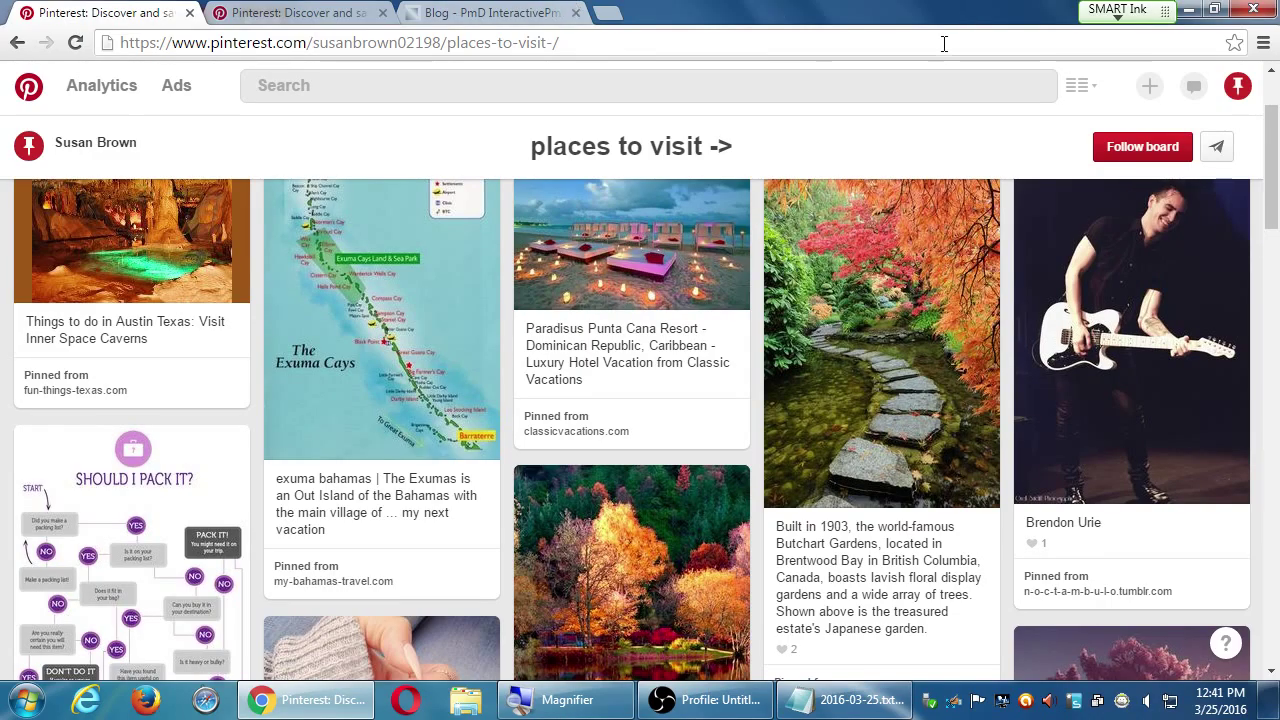
# Browse the "places to visit ->" board's pins and their sources, and check the available options for adding a pin.
pyautogui.scroll(-1, 900, 500)
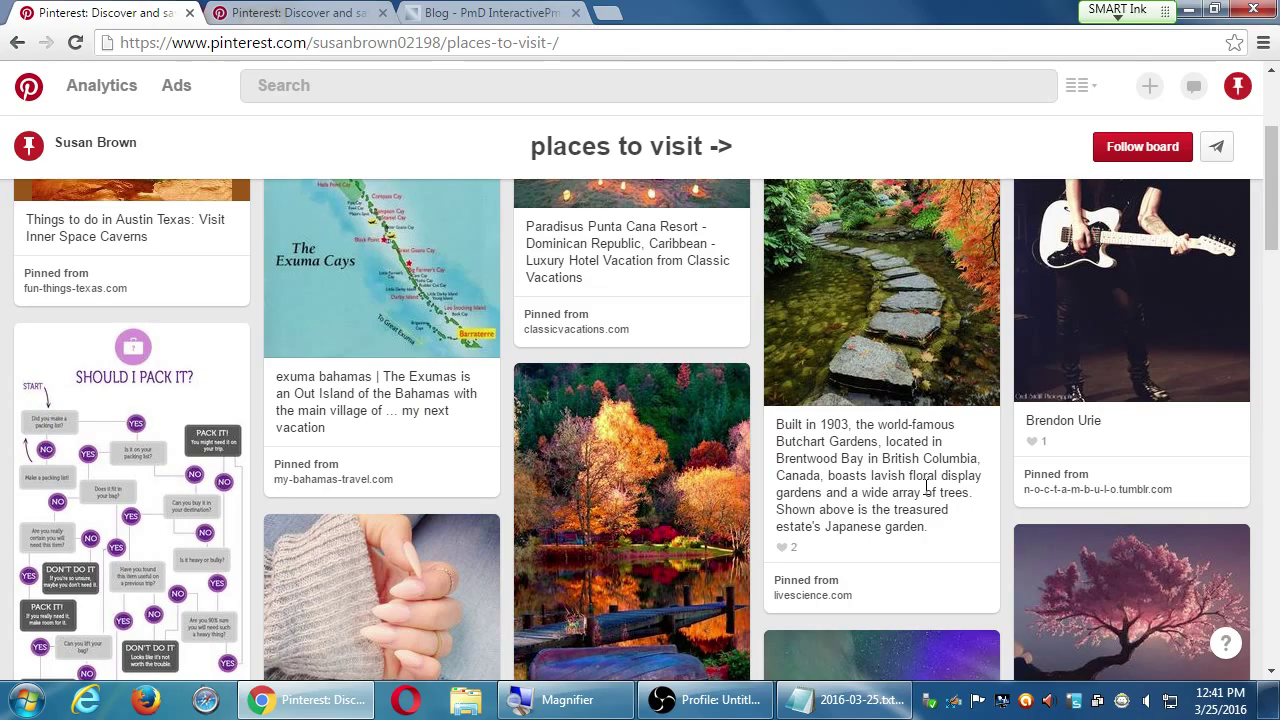
pyautogui.scroll(2, 885, 441)
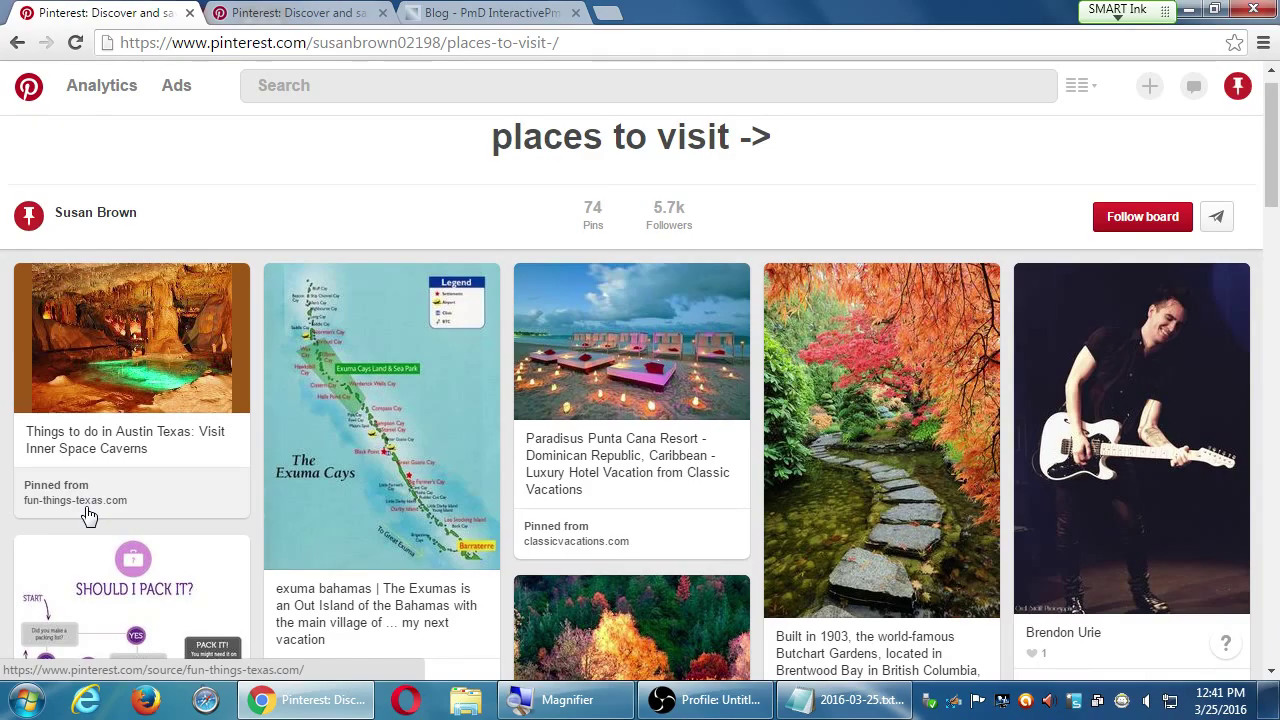
pyautogui.click(1149, 86)
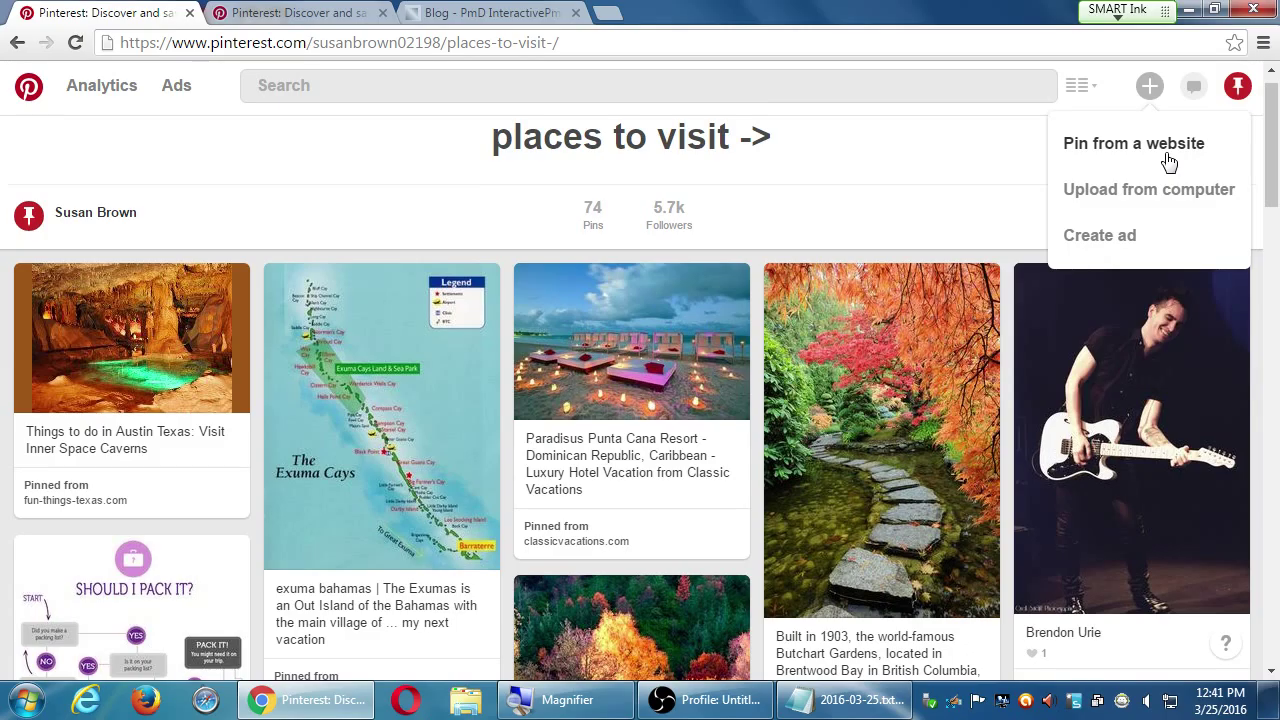
pyautogui.click(940, 165)
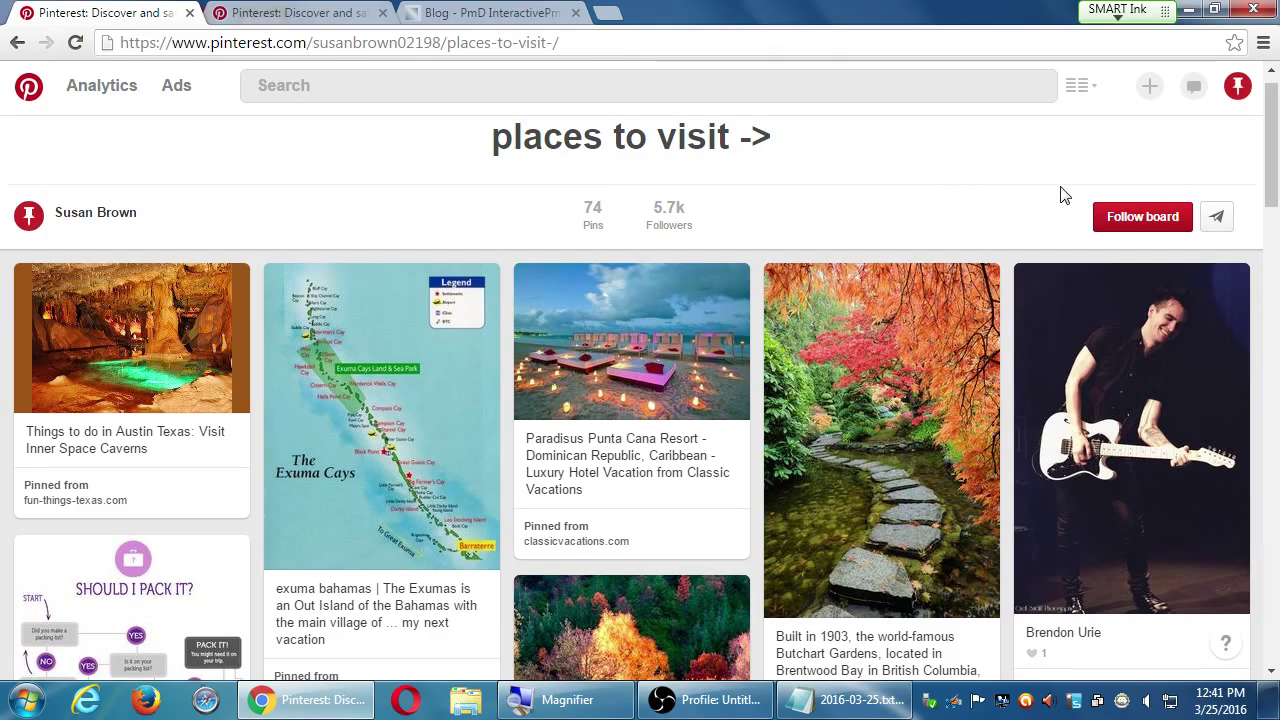
# Open the account settings and review the Apps, Social Networks and Business Account Basics sections.
pyautogui.moveTo(1238, 95)
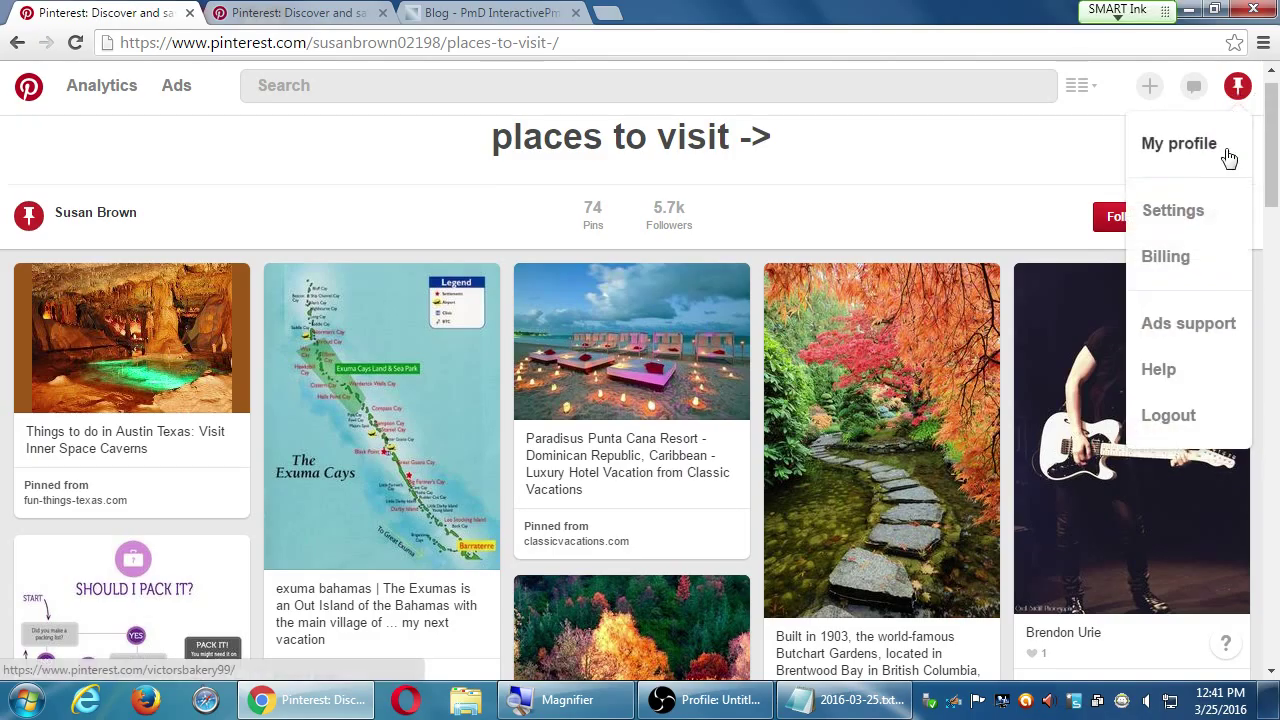
pyautogui.click(1200, 207)
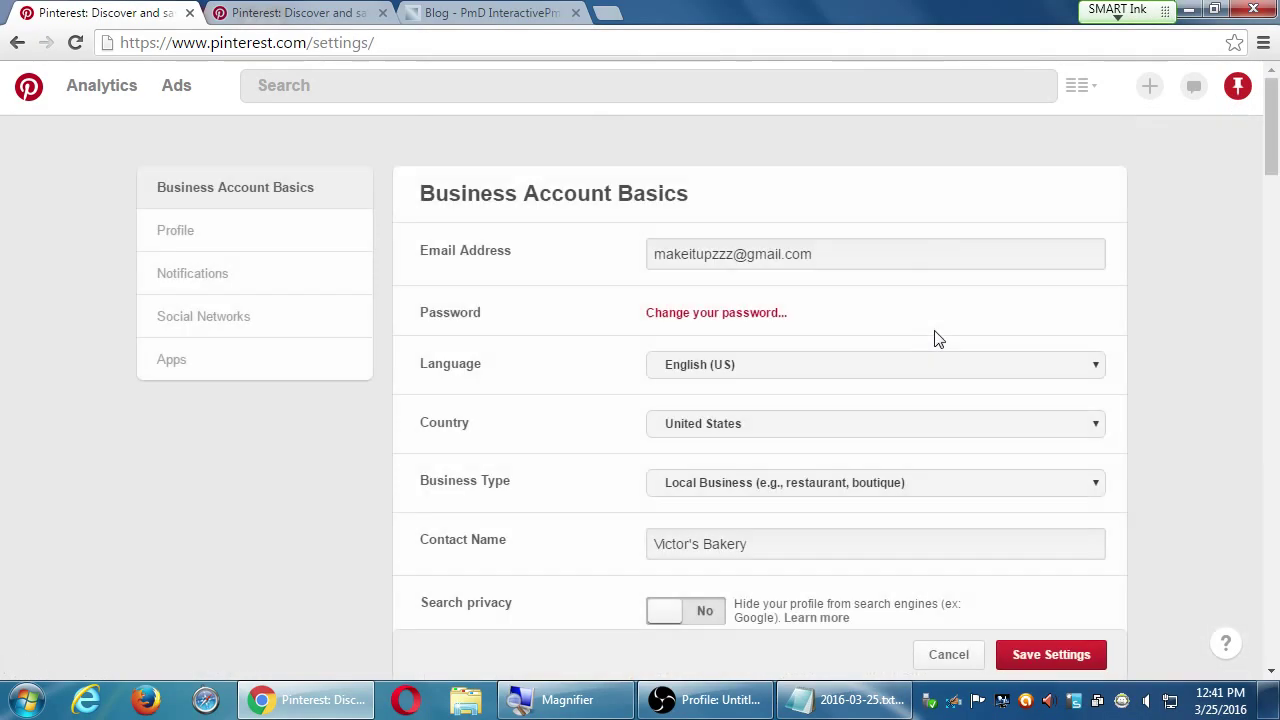
pyautogui.click(366, 352)
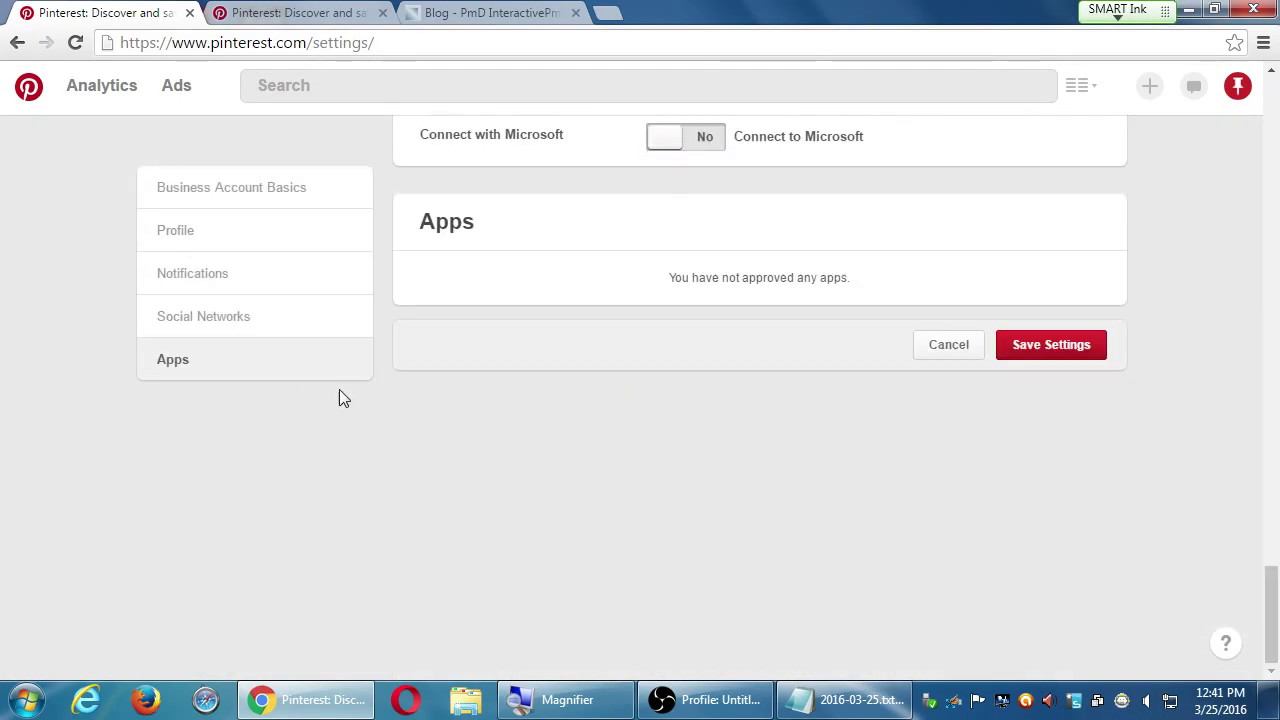
pyautogui.scroll(20, 582, 371)
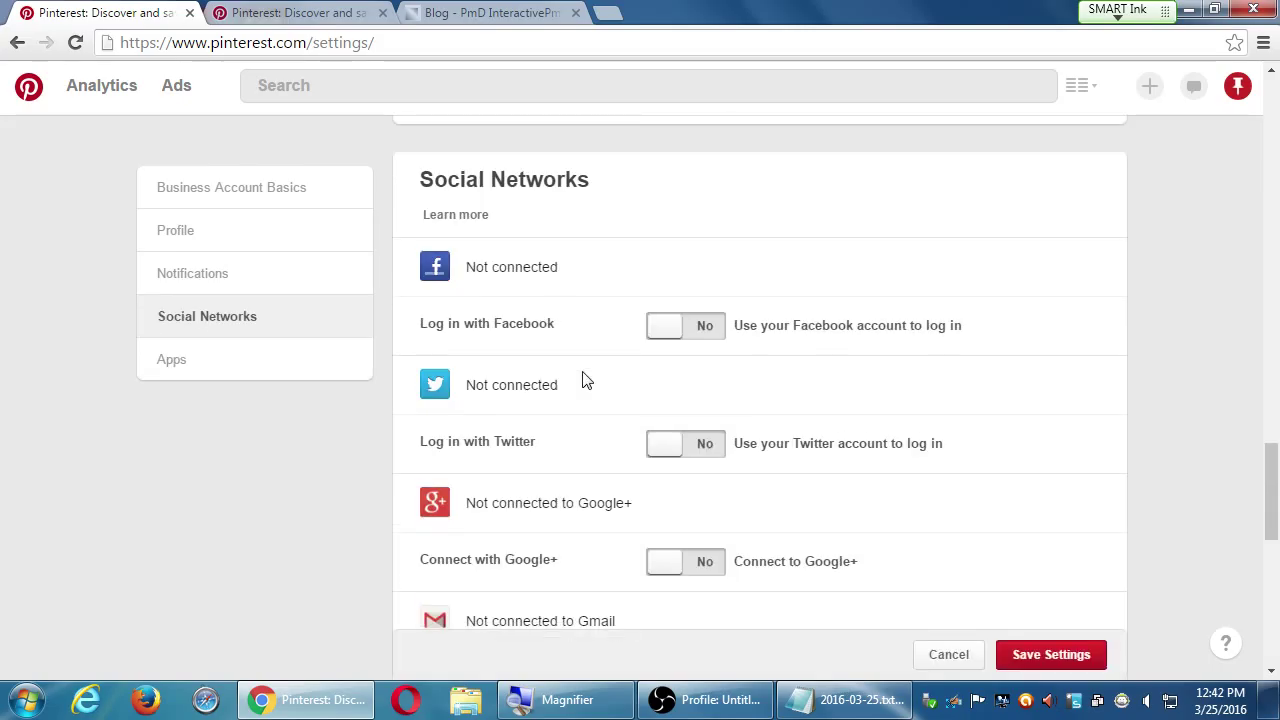
pyautogui.scroll(-5, 445, 430)
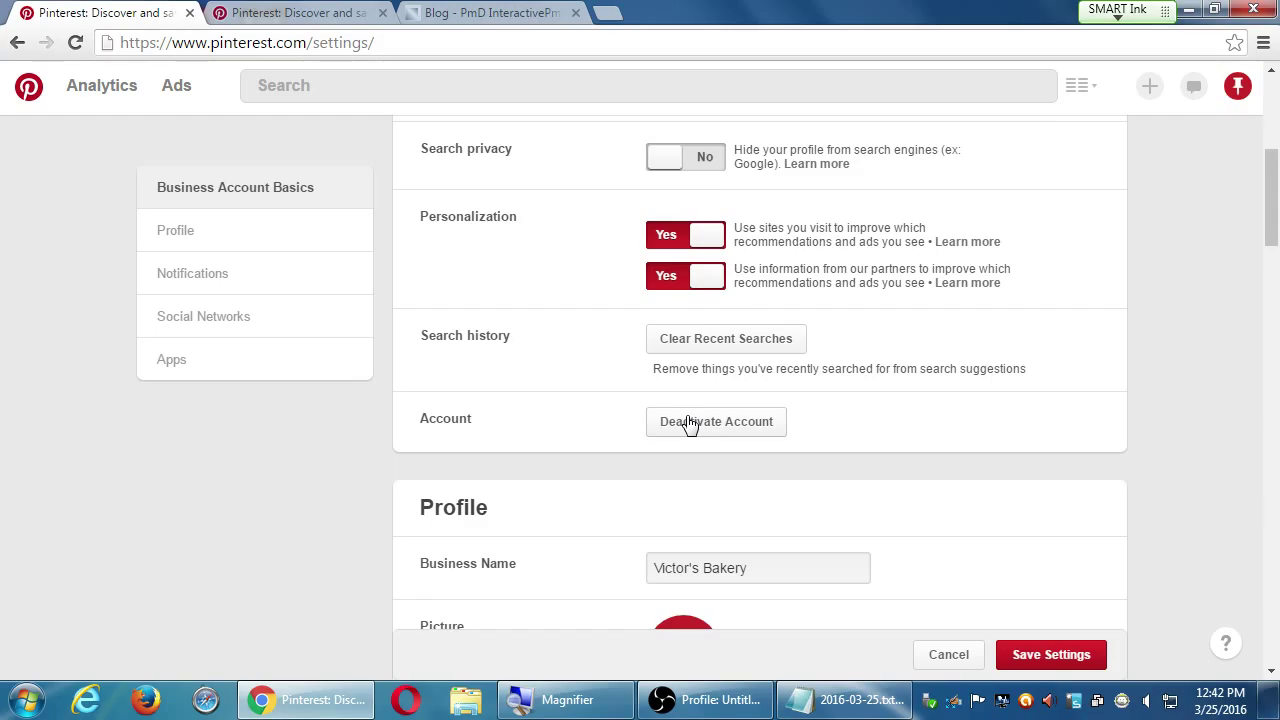
pyautogui.scroll(5, 600, 372)
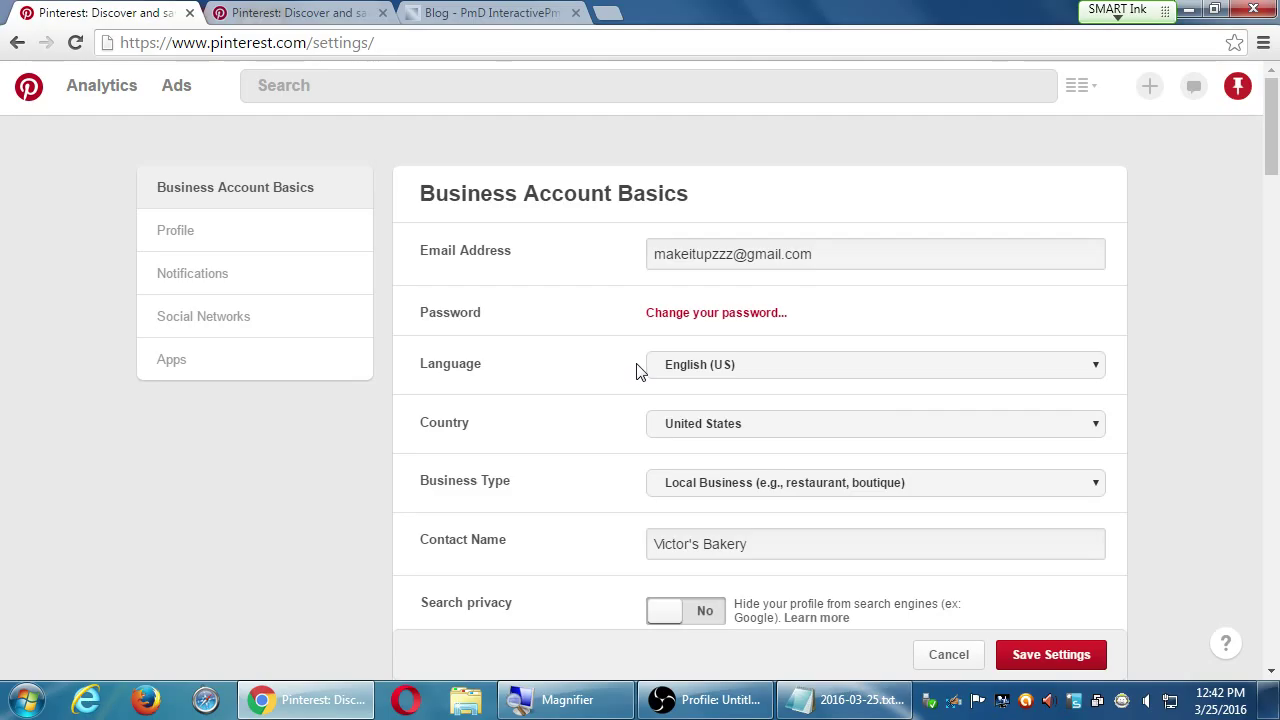
# Deactivate the bakery's Pinterest account with the reason Other and the details "haha", and close the browser.
pyautogui.scroll(-5, 894, 417)
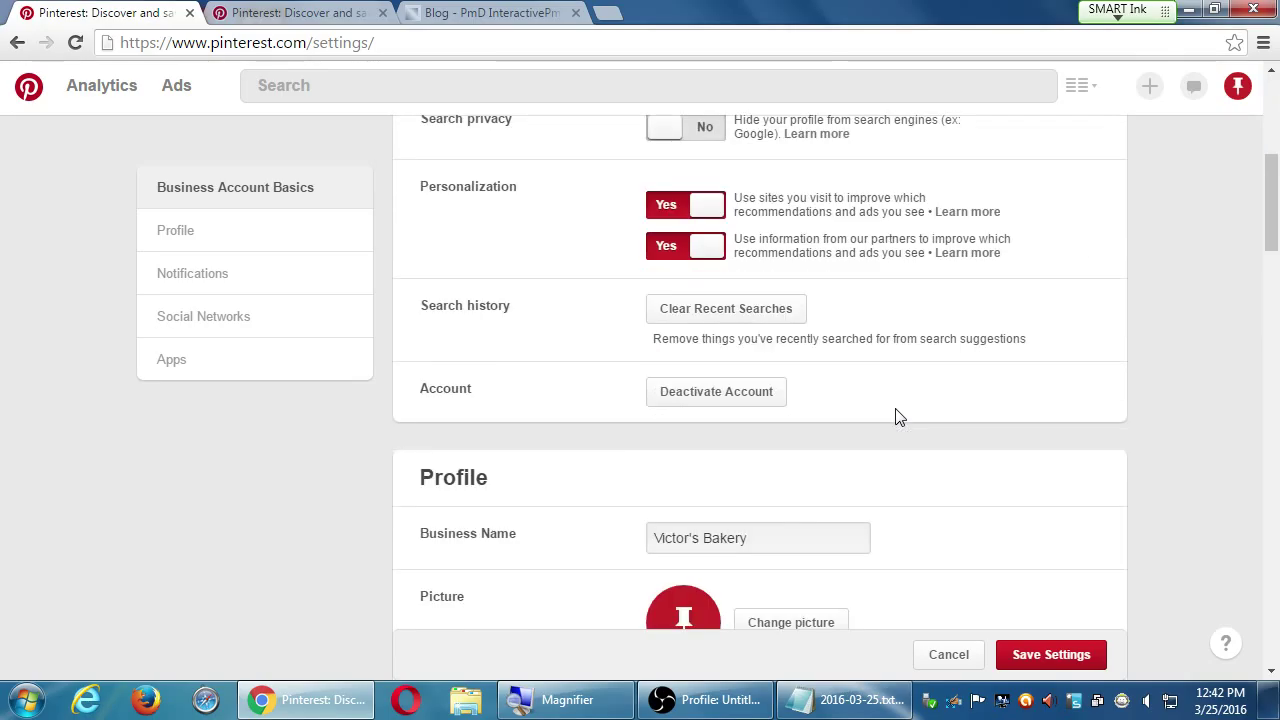
pyautogui.click(745, 398)
pyautogui.click(403, 532)
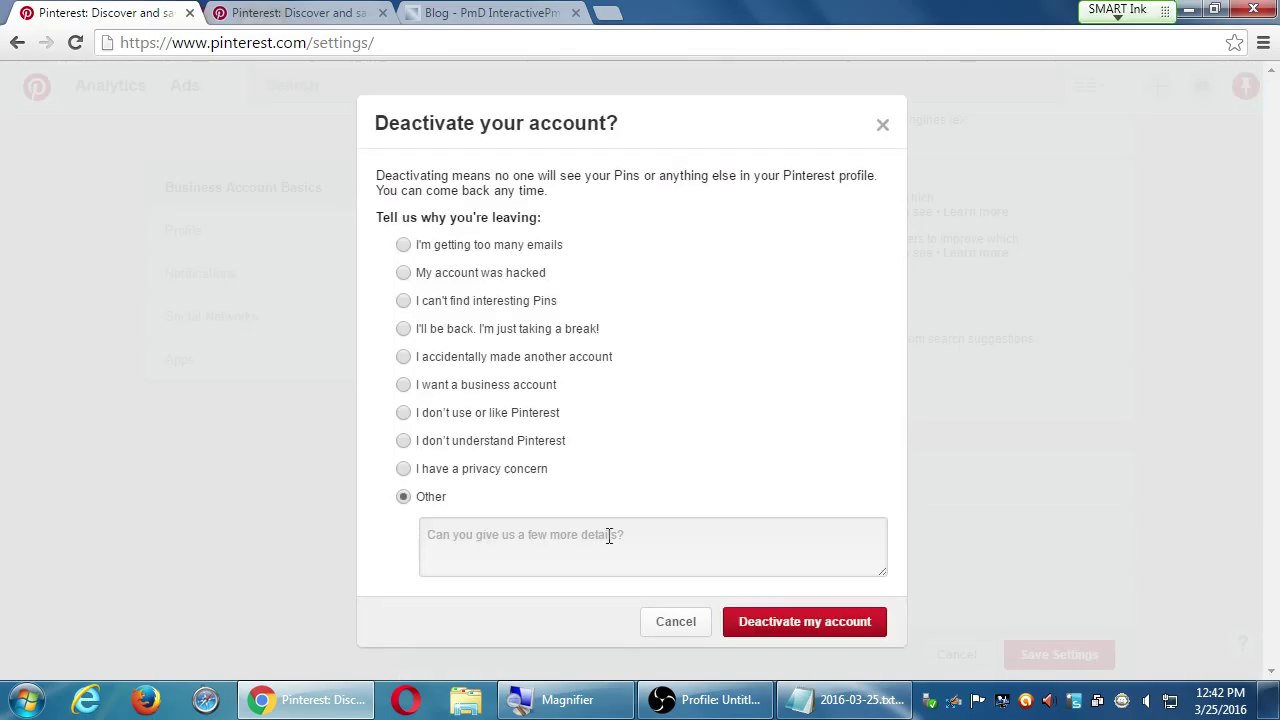
pyautogui.click(776, 561)
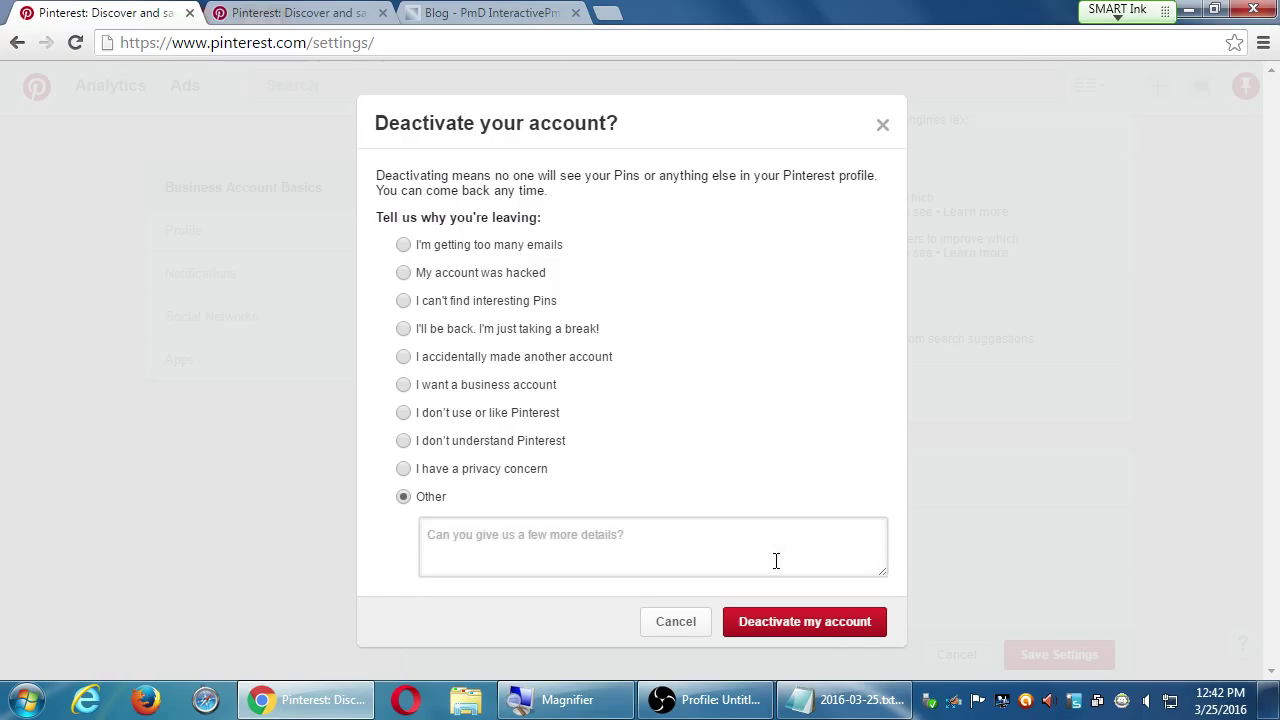
pyautogui.write('haha')
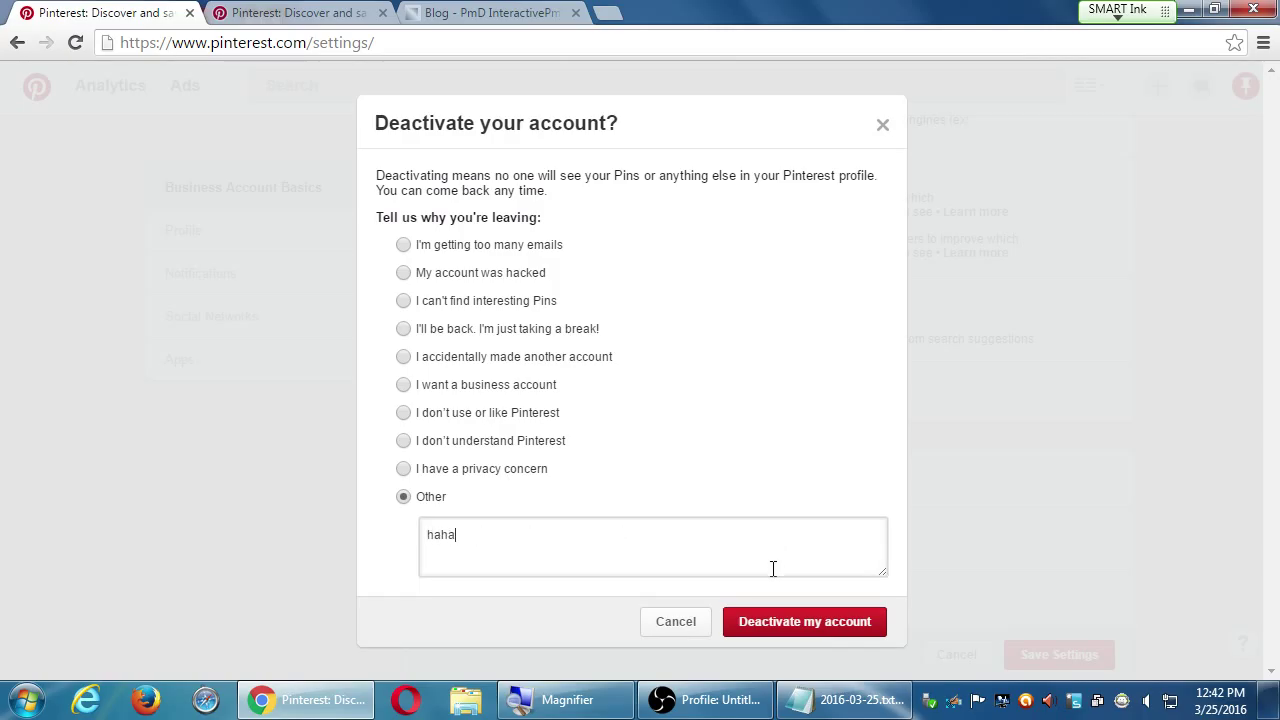
pyautogui.click(808, 622)
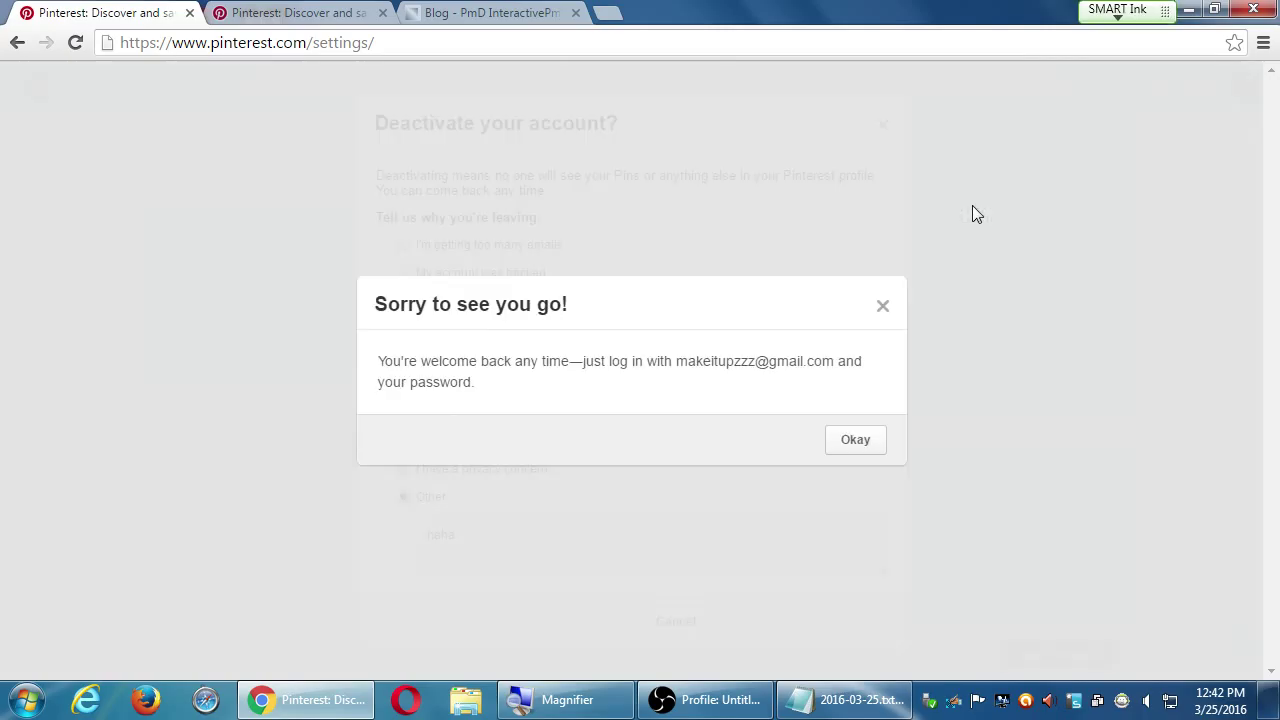
pyautogui.click(866, 452)
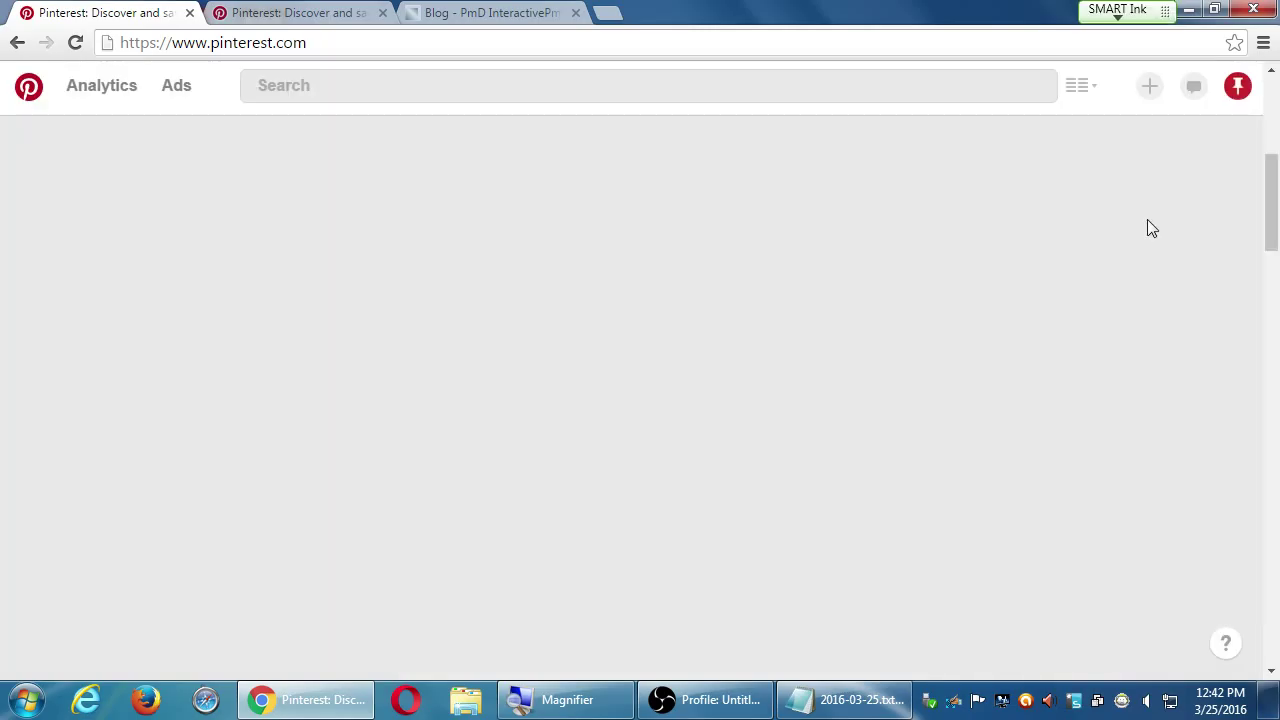
pyautogui.click(1253, 9)
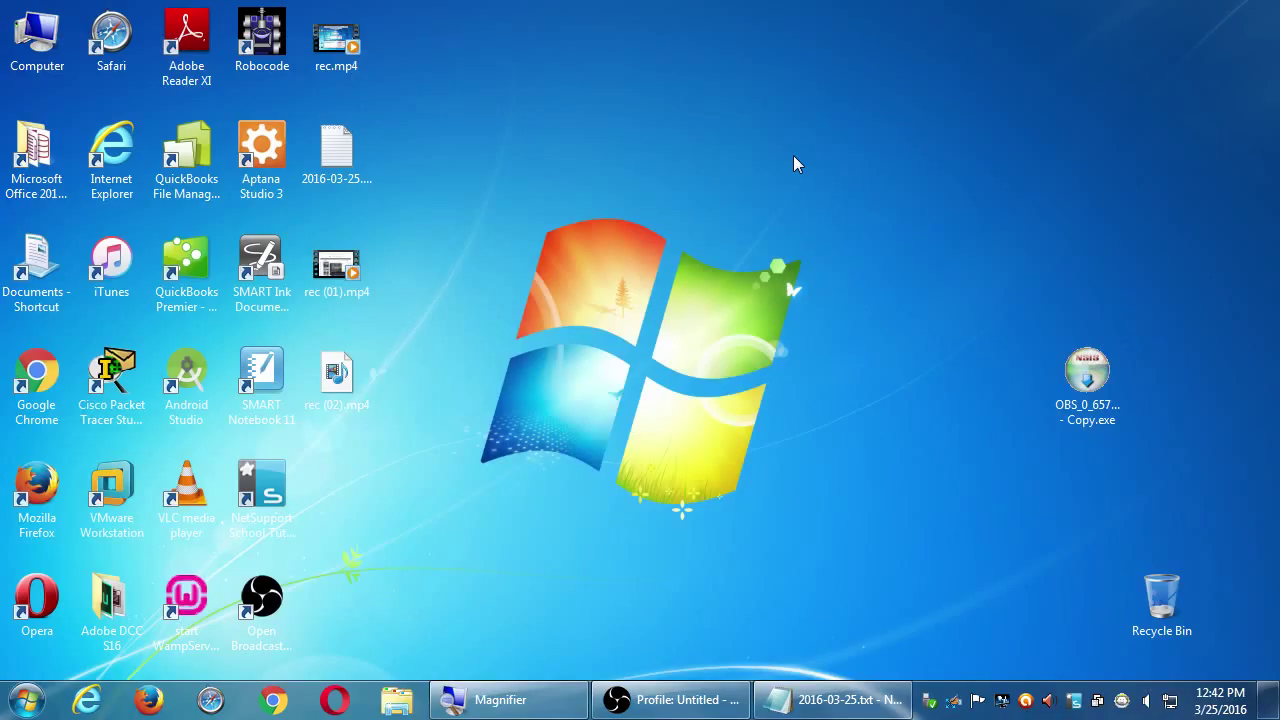